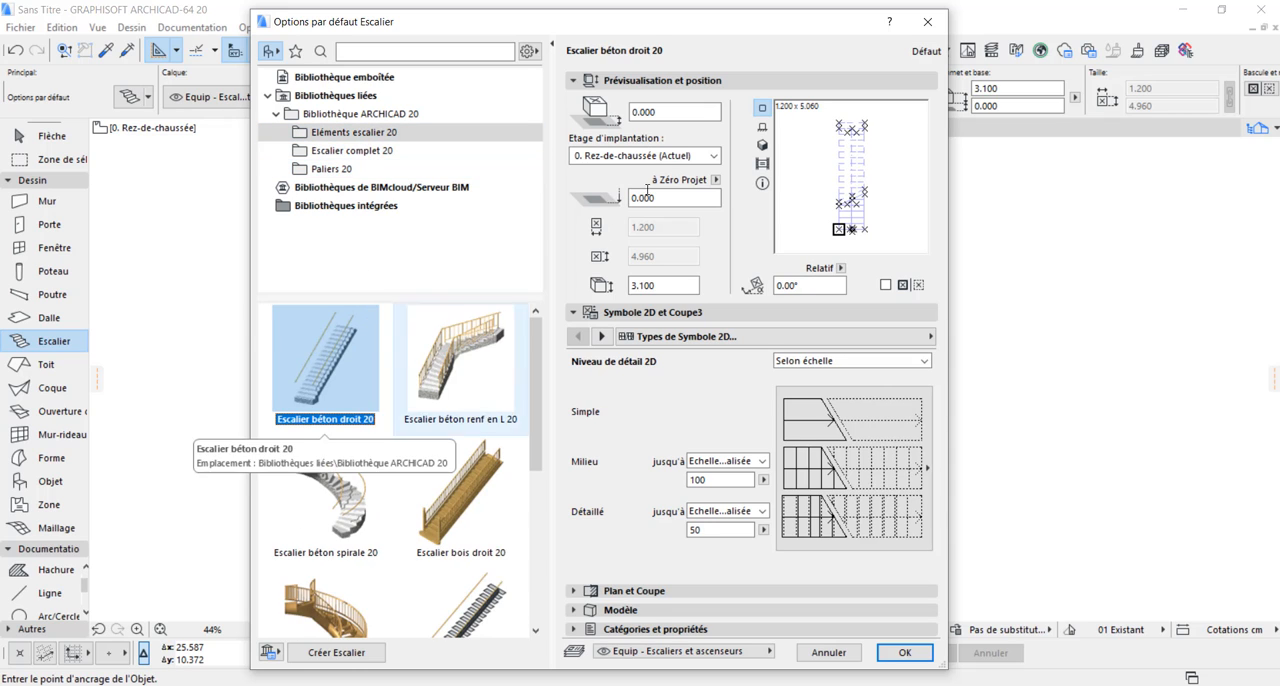
# Accept the default stair options and place the straight concrete stair Escalier béton droit 20 on the ground-floor plan
pyautogui.click(666, 112)
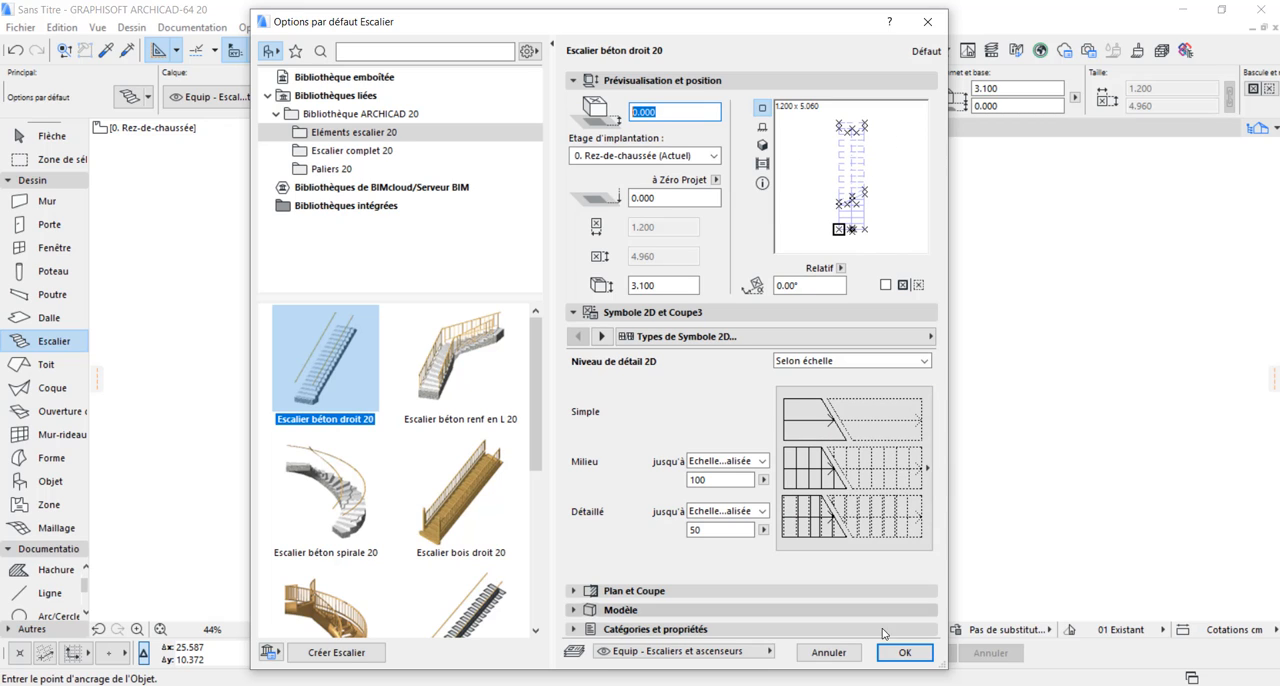
pyautogui.click(904, 652)
pyautogui.scroll(5, 616, 393)
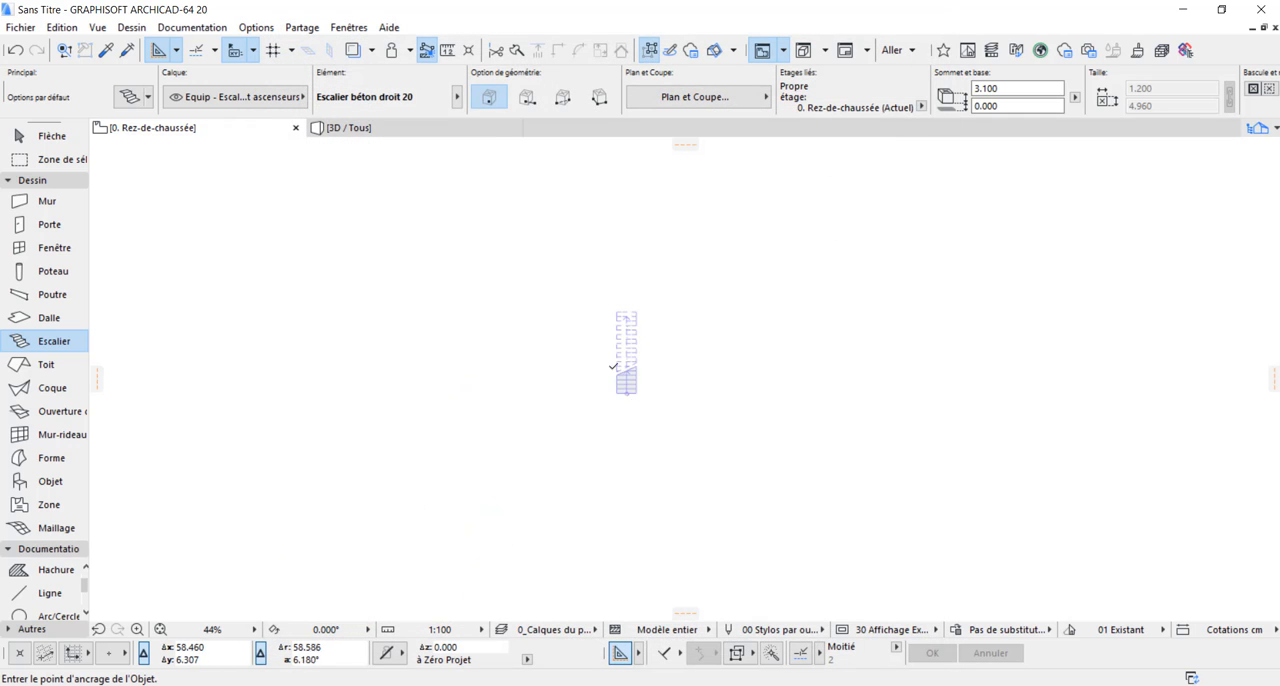
pyautogui.scroll(-2, 651, 344)
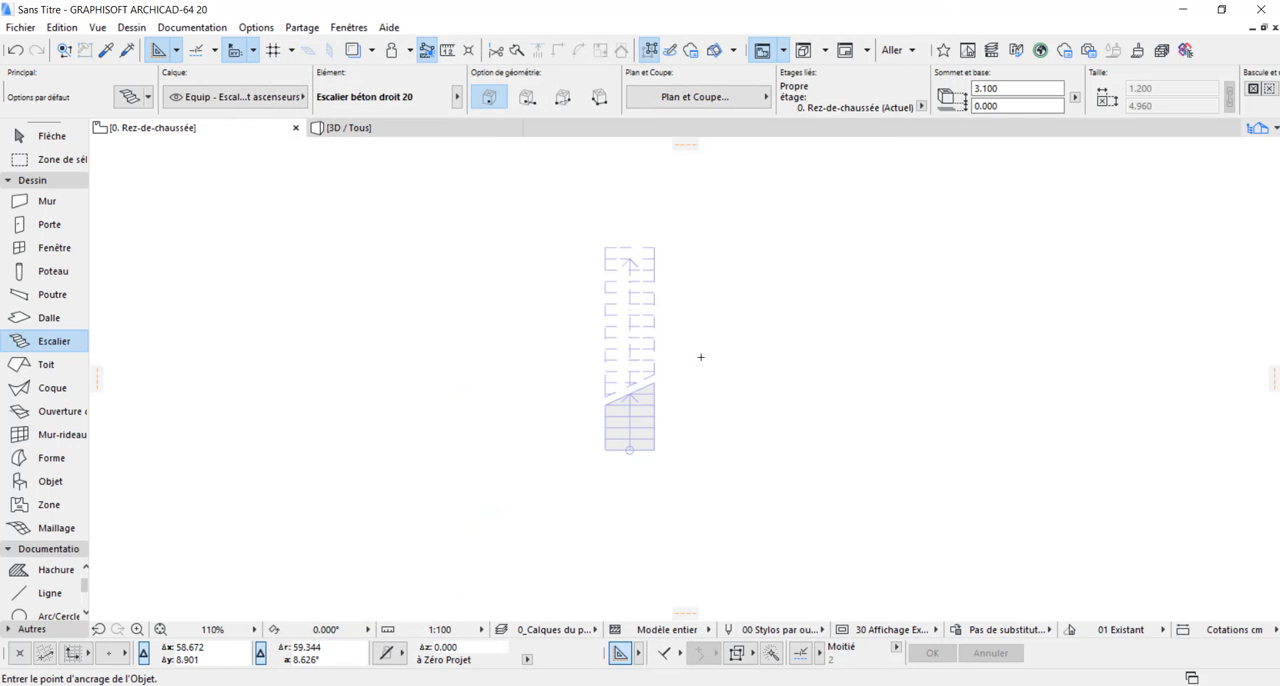
# Change the placed straight stair to the Escalier deux paliers 20 model from the Escalier complet 20 library folder
pyautogui.keyDown('shift'); pyautogui.click(633, 290); pyautogui.keyUp('shift')
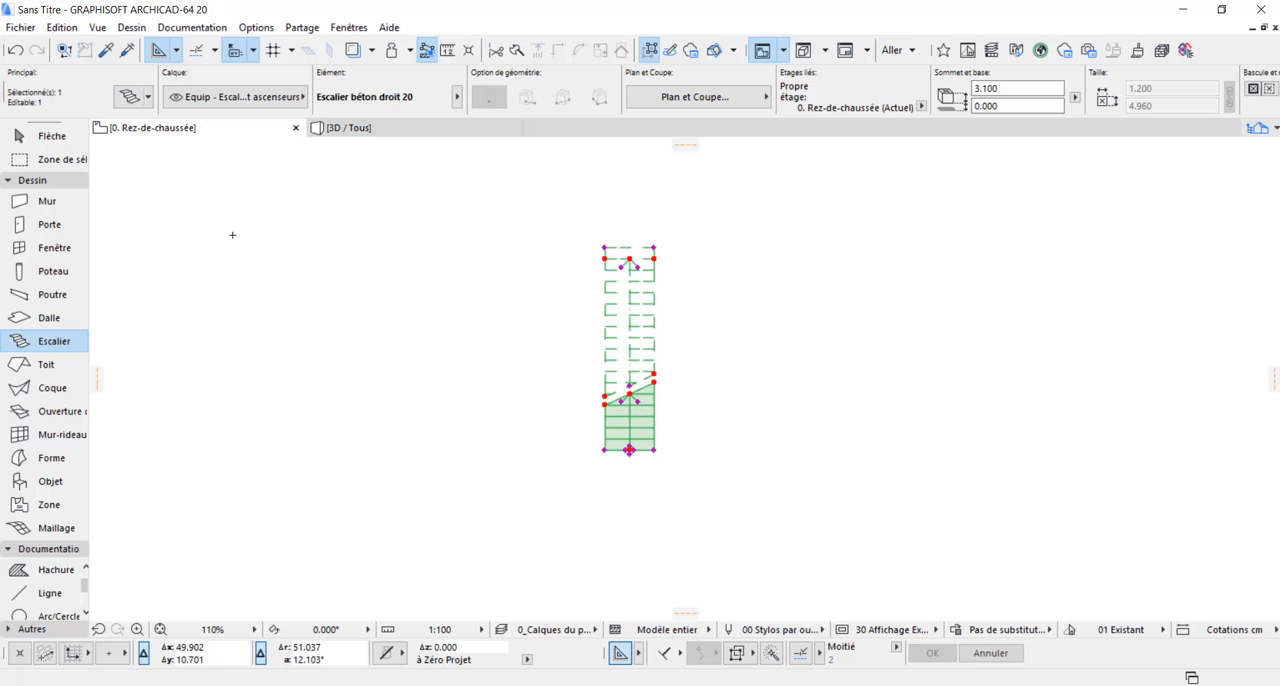
pyautogui.click(128, 96)
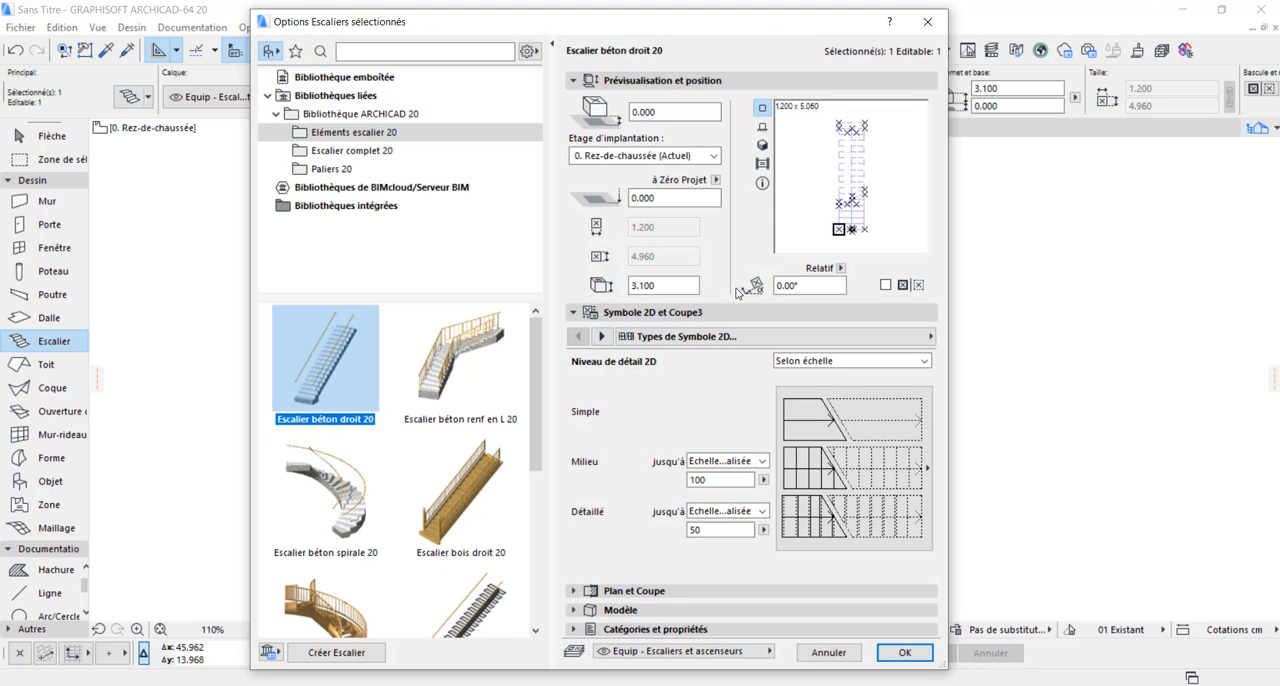
pyautogui.click(441, 387)
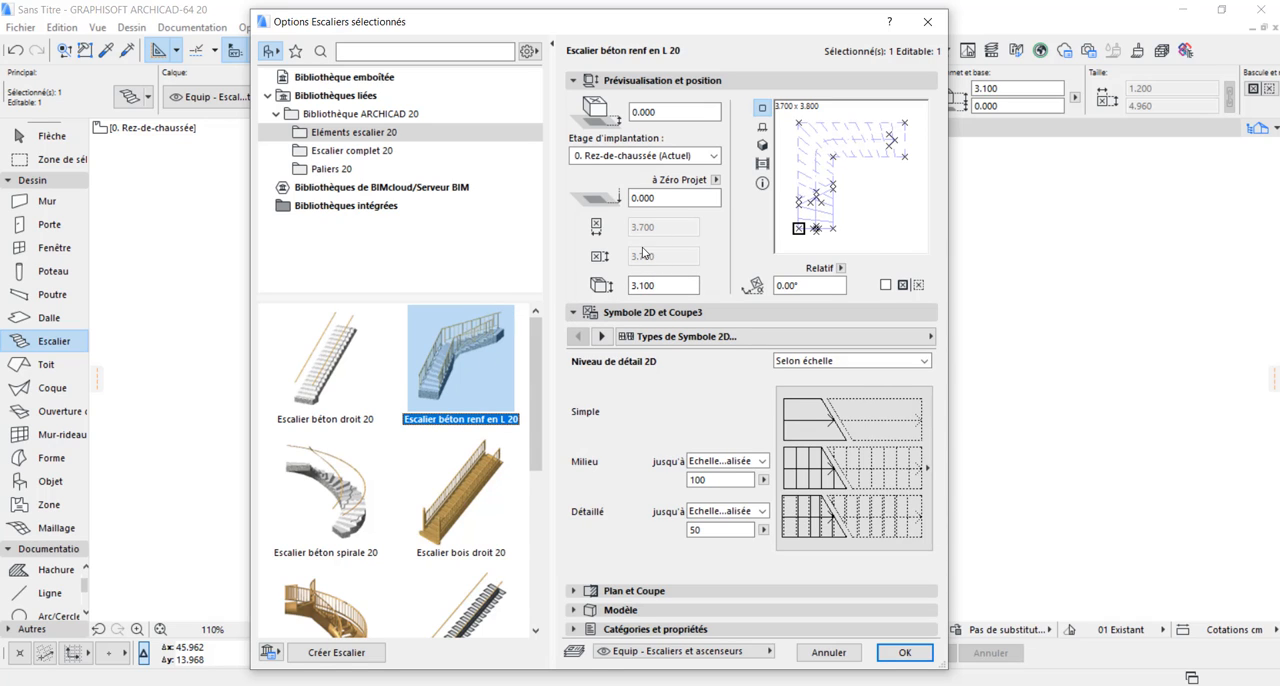
pyautogui.doubleClick(677, 286)
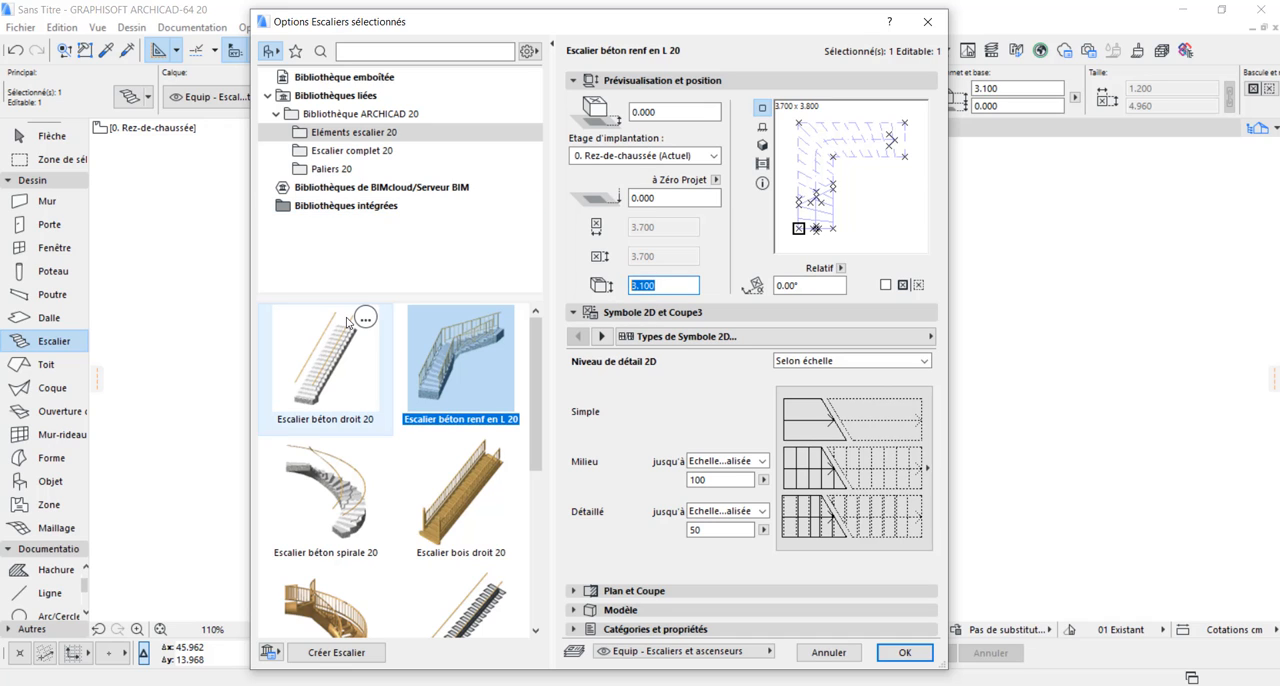
pyautogui.click(350, 150)
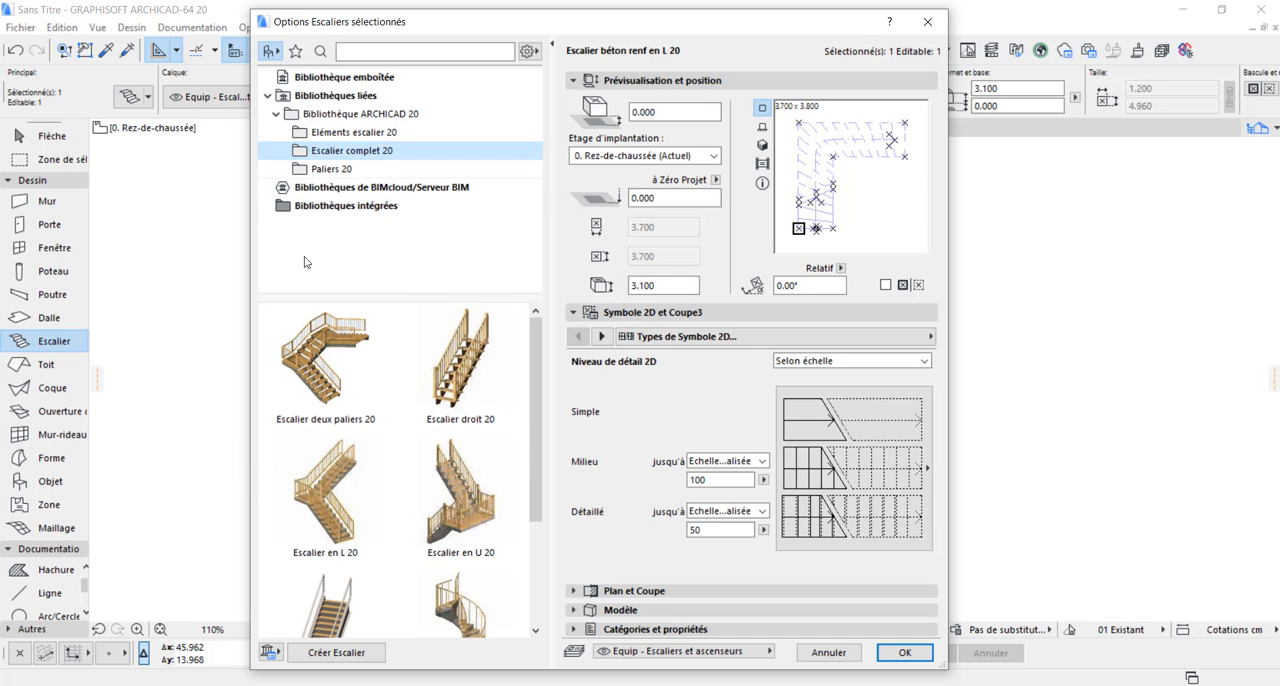
pyautogui.click(352, 371)
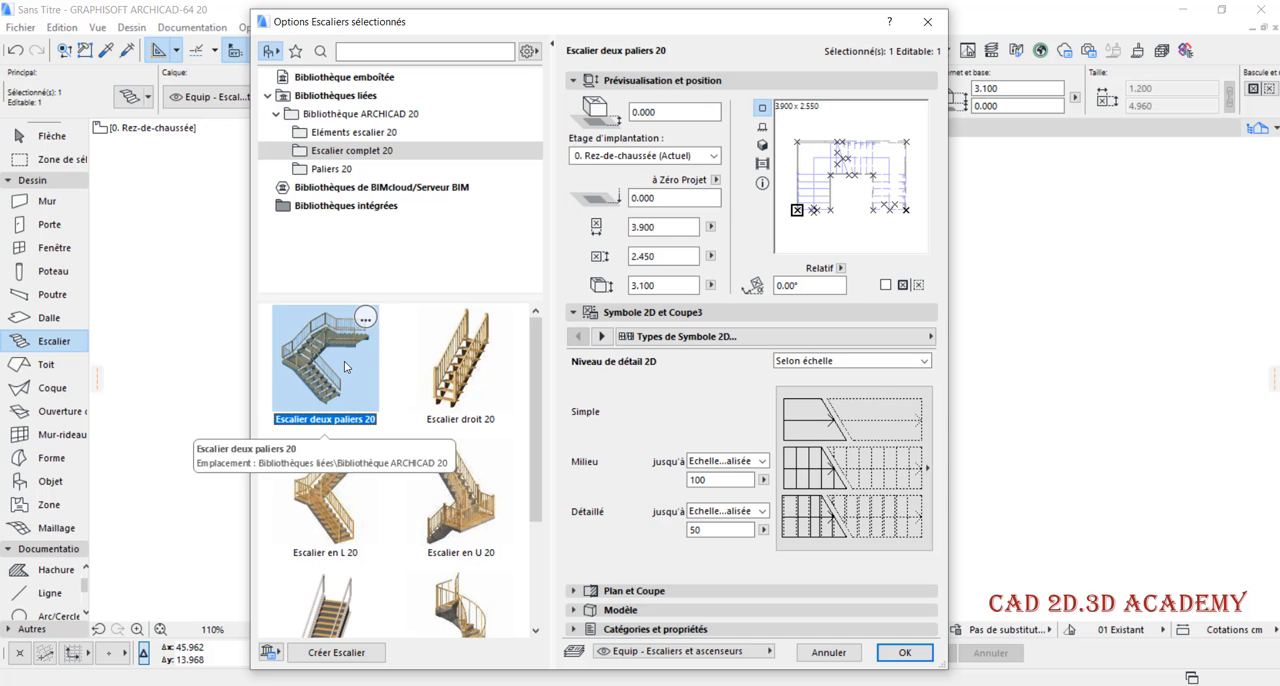
pyautogui.click(325, 500)
pyautogui.click(440, 500)
pyautogui.click(459, 399)
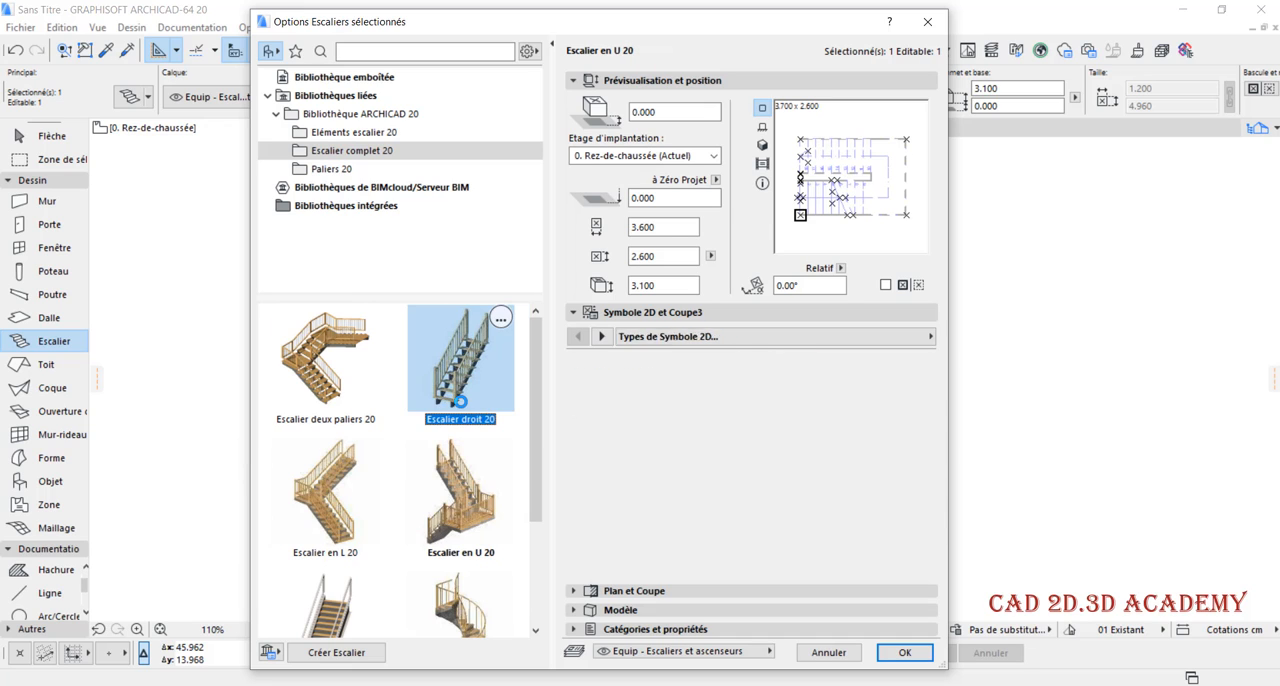
pyautogui.click(330, 380)
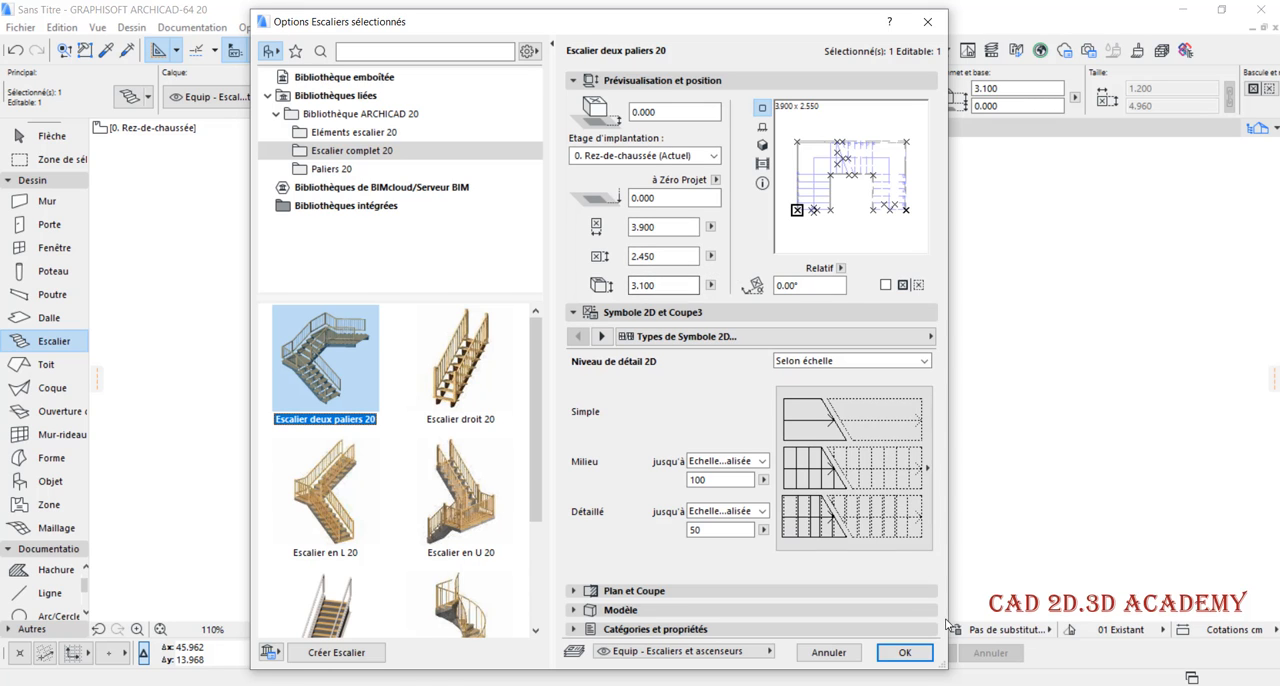
pyautogui.press('Return')
# Show the two-landing stair in 3D and orbit around it to examine its flights and railings
pyautogui.scroll(5, 735, 390)
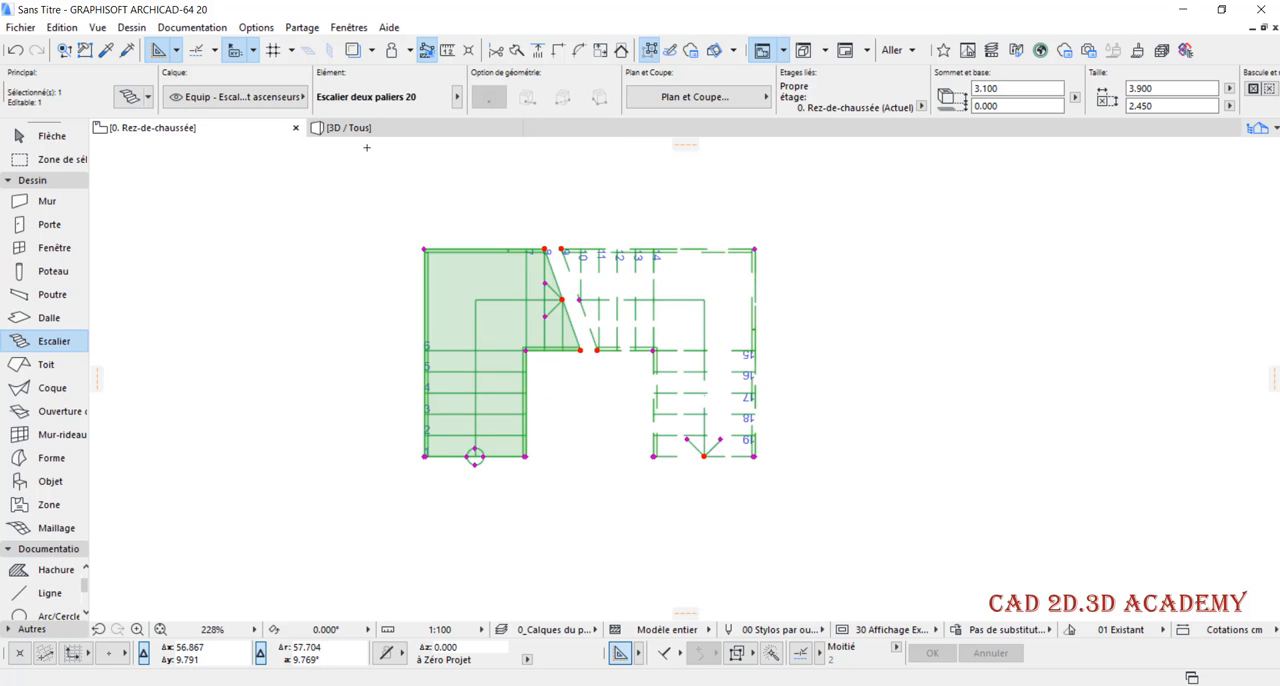
pyautogui.press('F3')
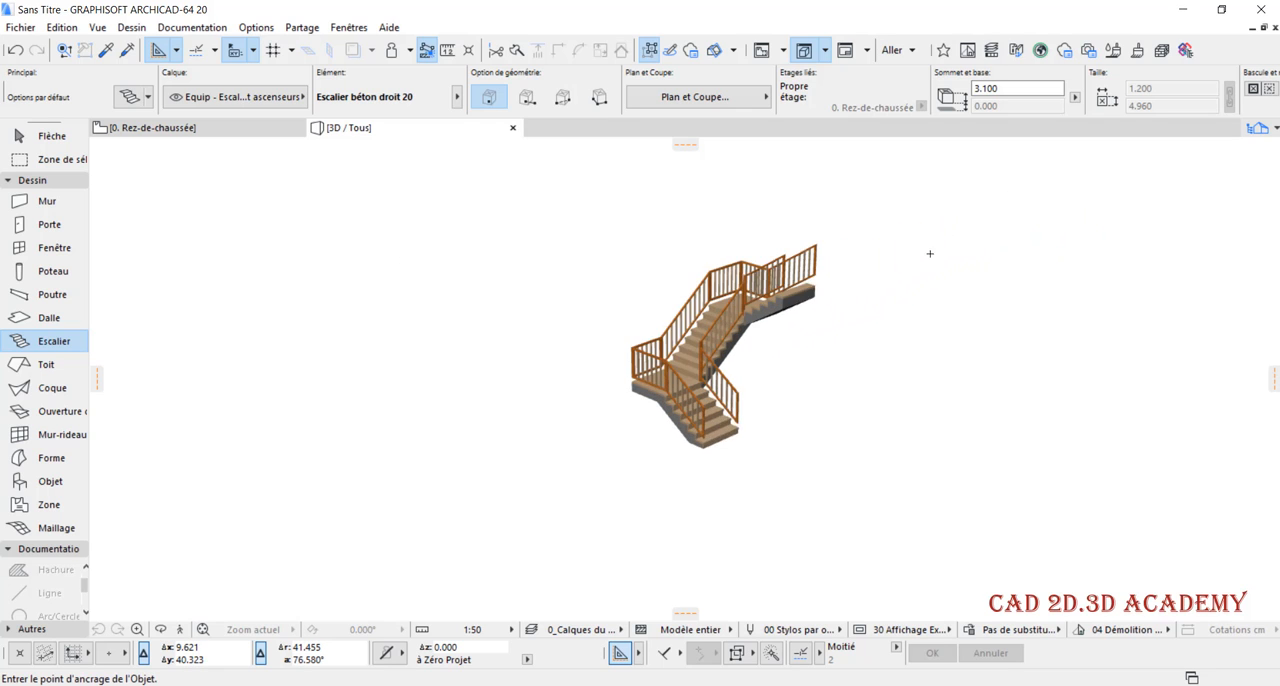
pyautogui.click(166, 629)
pyautogui.moveTo(692, 386); pyautogui.dragTo(1008, 289)
pyautogui.moveTo(697, 363); pyautogui.dragTo(620, 372)
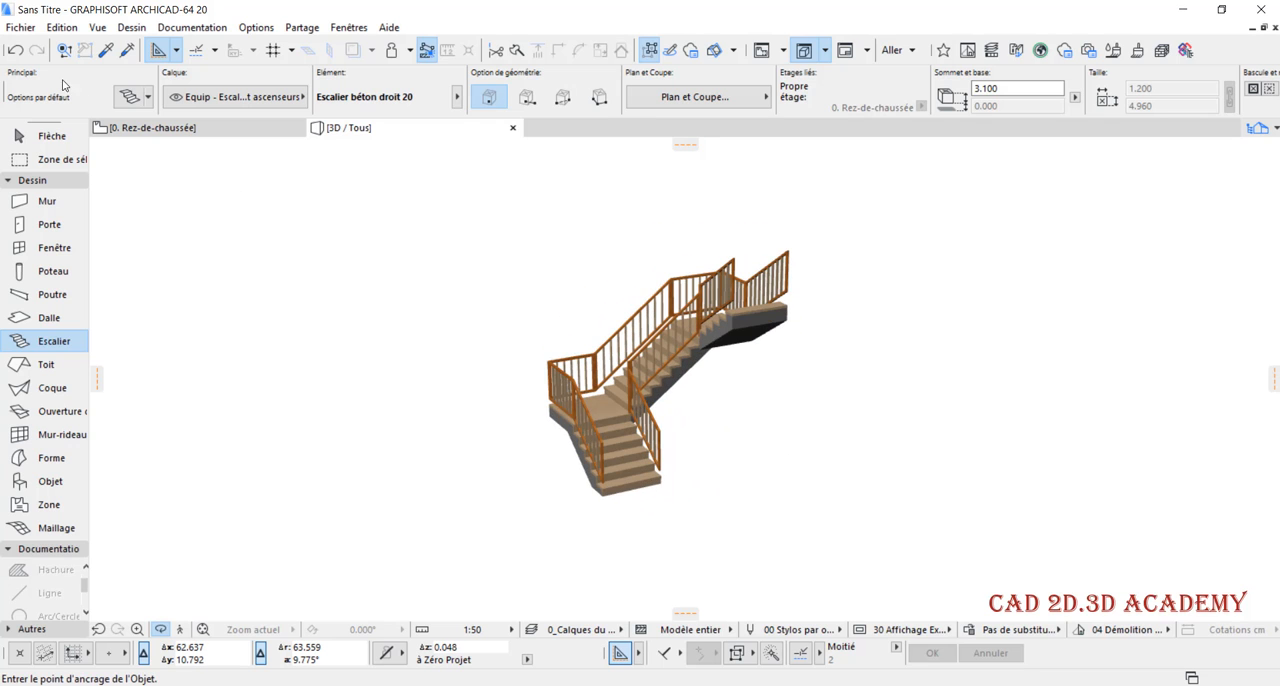
# Set the default height of the straight concrete stair to 4 m and check the 3D view
pyautogui.click(125, 97)
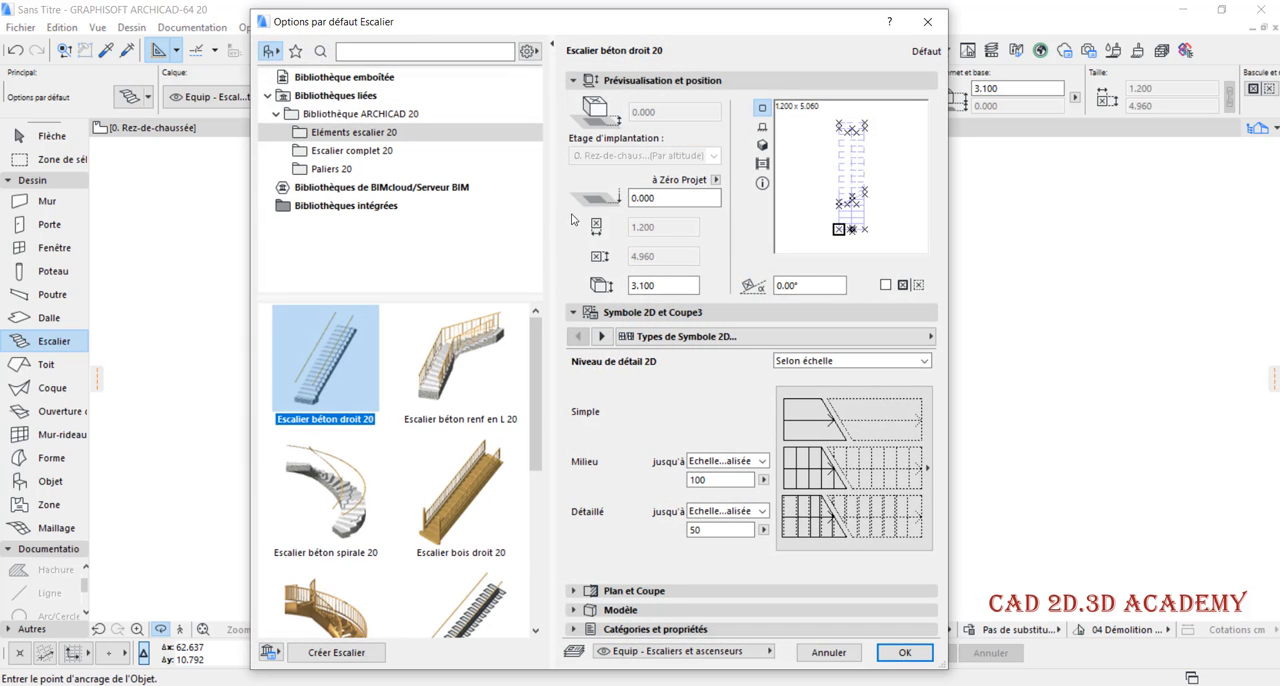
pyautogui.doubleClick(670, 285)
pyautogui.write('4')
pyautogui.click(904, 652)
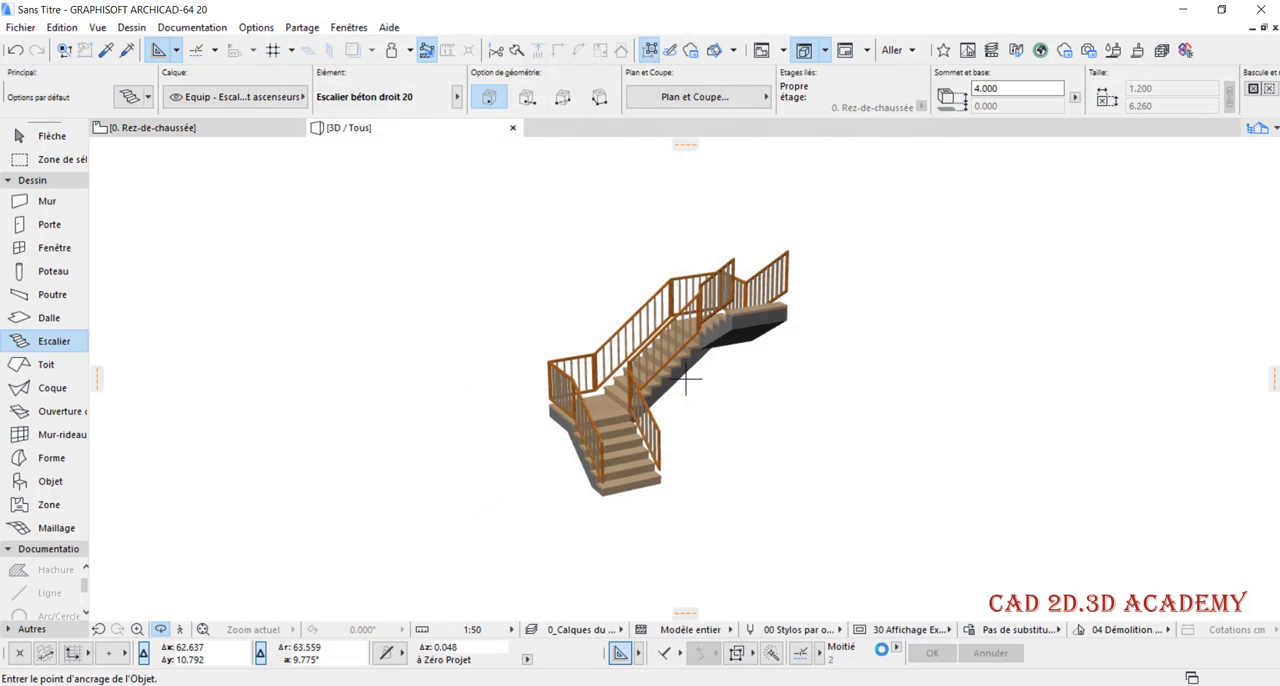
pyautogui.moveTo(748, 424); pyautogui.dragTo(600, 320)
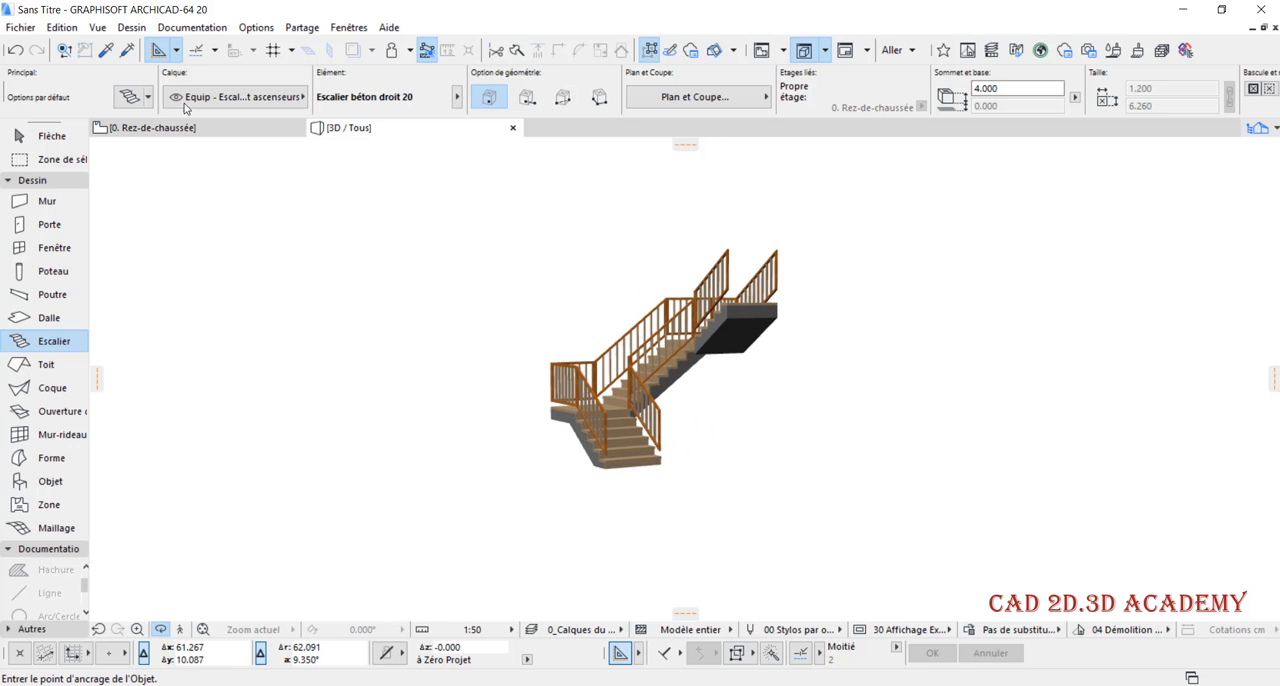
# Review the 2D symbol parameter pages and the models in the Eléments escalier 20 folder of the default stair options
pyautogui.hotkey('ctrl', 't')
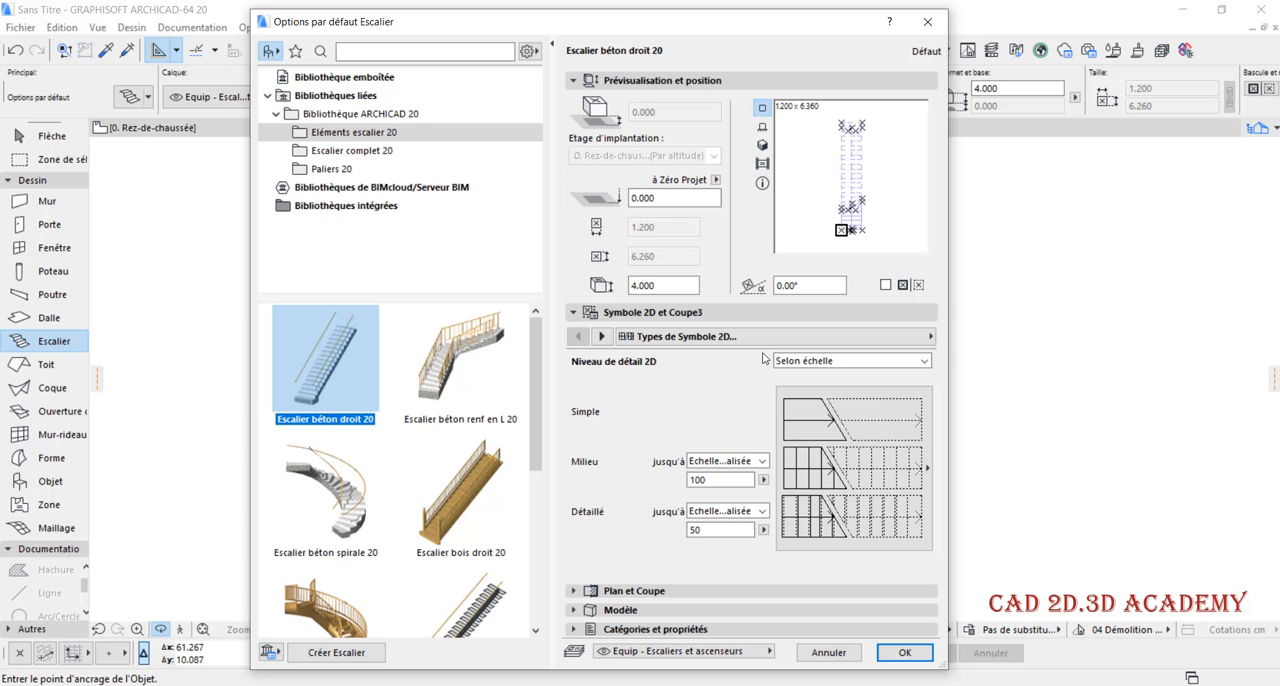
pyautogui.click(634, 337)
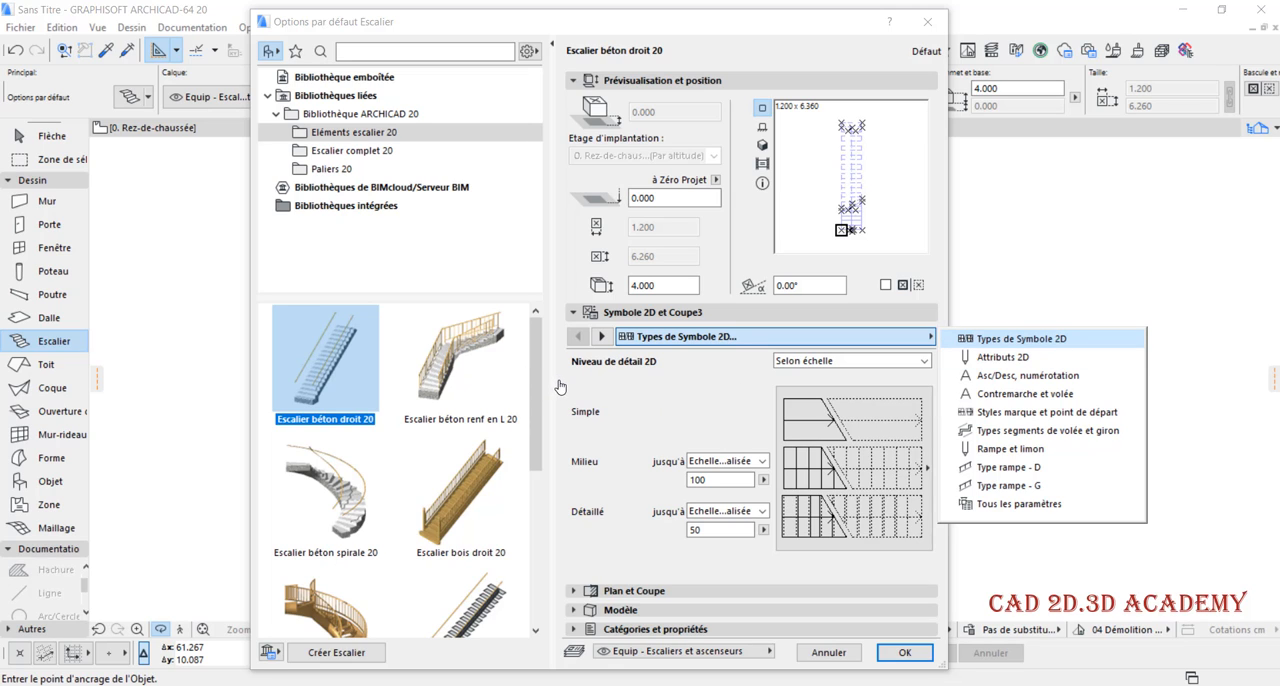
pyautogui.click(460, 383)
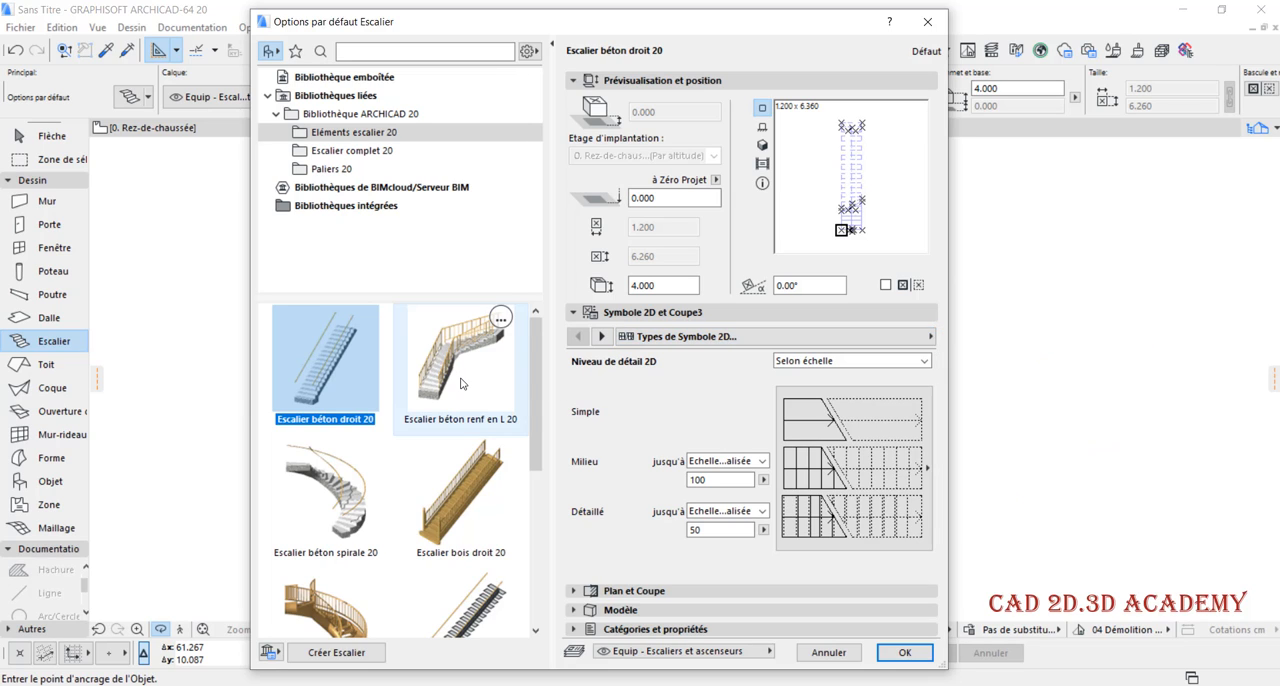
pyautogui.scroll(-5, 406, 412)
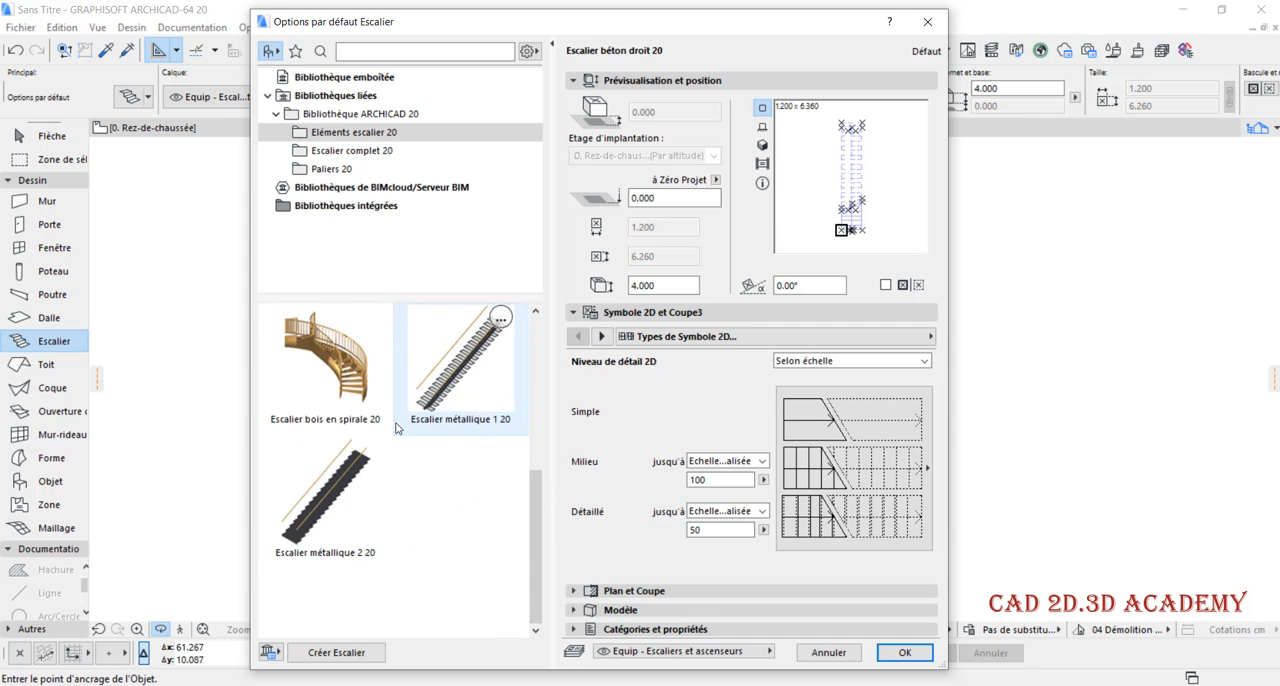
pyautogui.scroll(5, 360, 380)
pyautogui.scroll(-2, 330, 470)
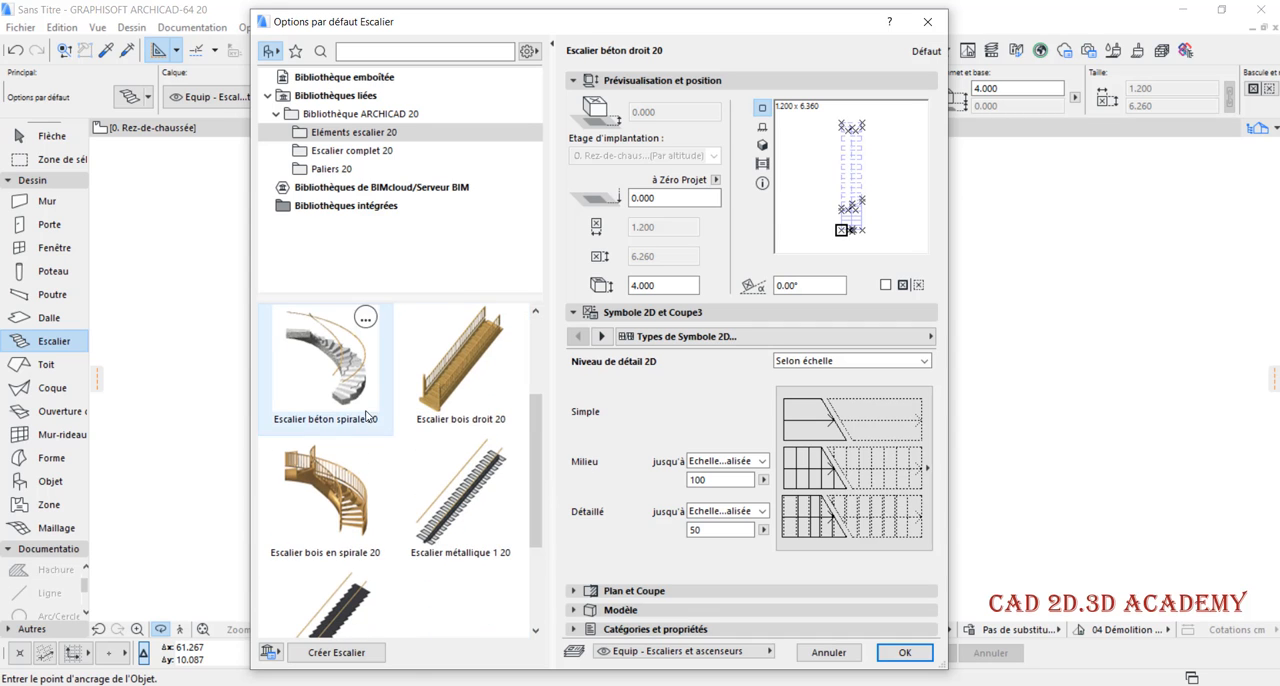
pyautogui.scroll(2, 346, 452)
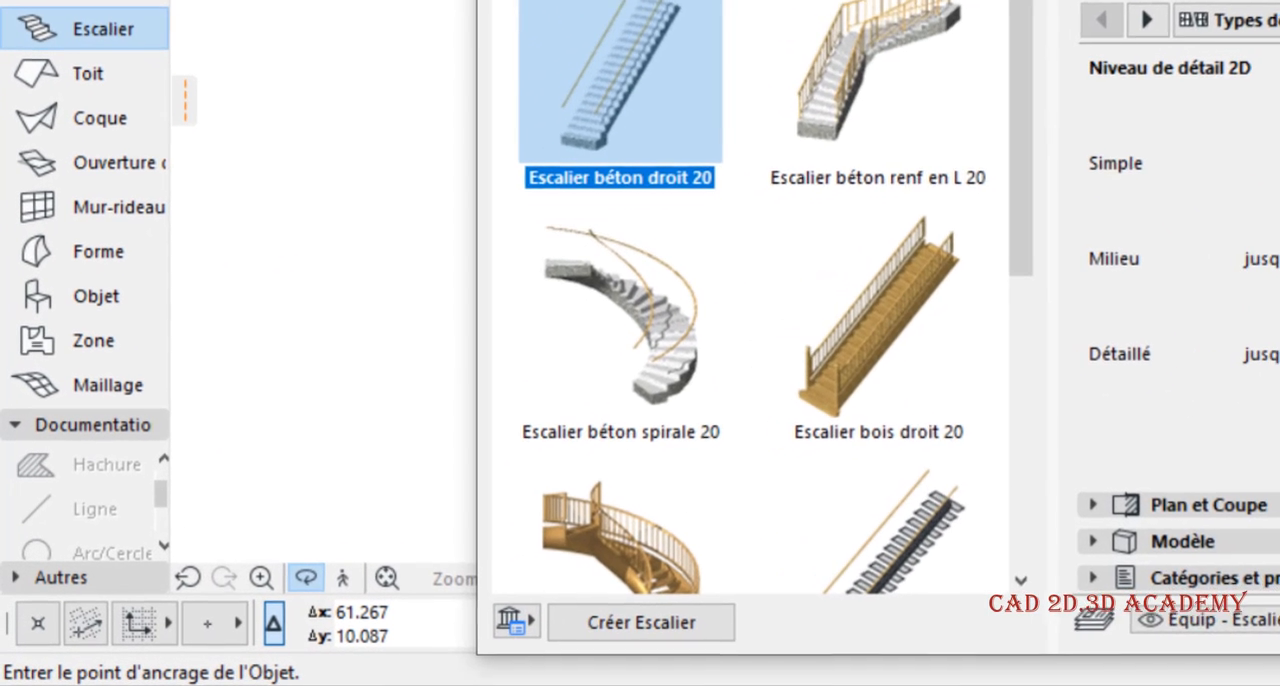
pyautogui.moveTo(823, 1); pyautogui.dragTo(800, 1)
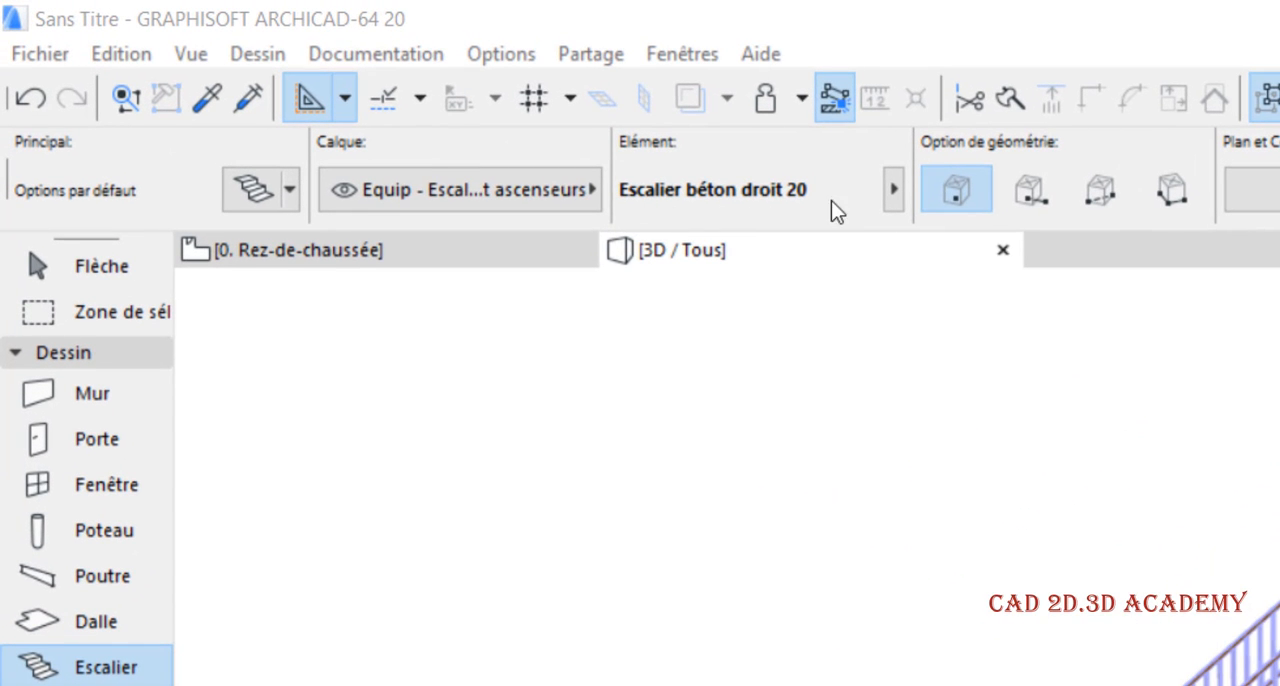
# Start creating a custom stair and choose the type Escalier à deux quartiers tournants
pyautogui.click(896, 189)
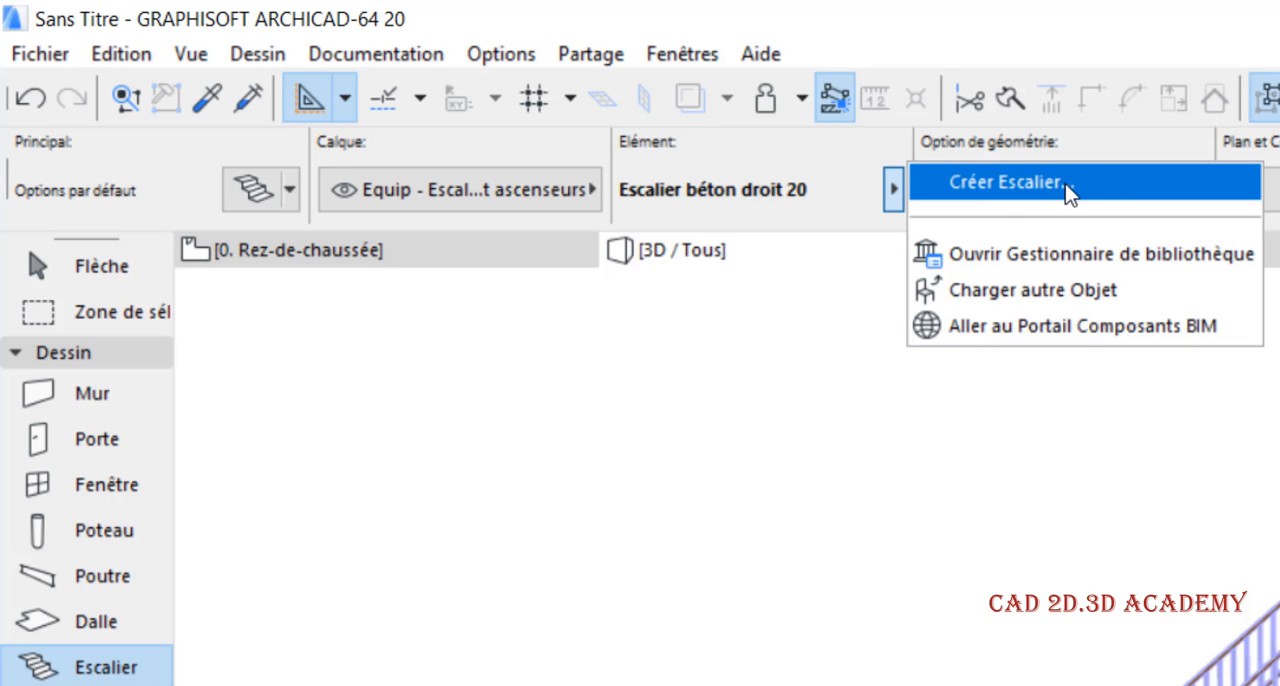
pyautogui.click(252, 192)
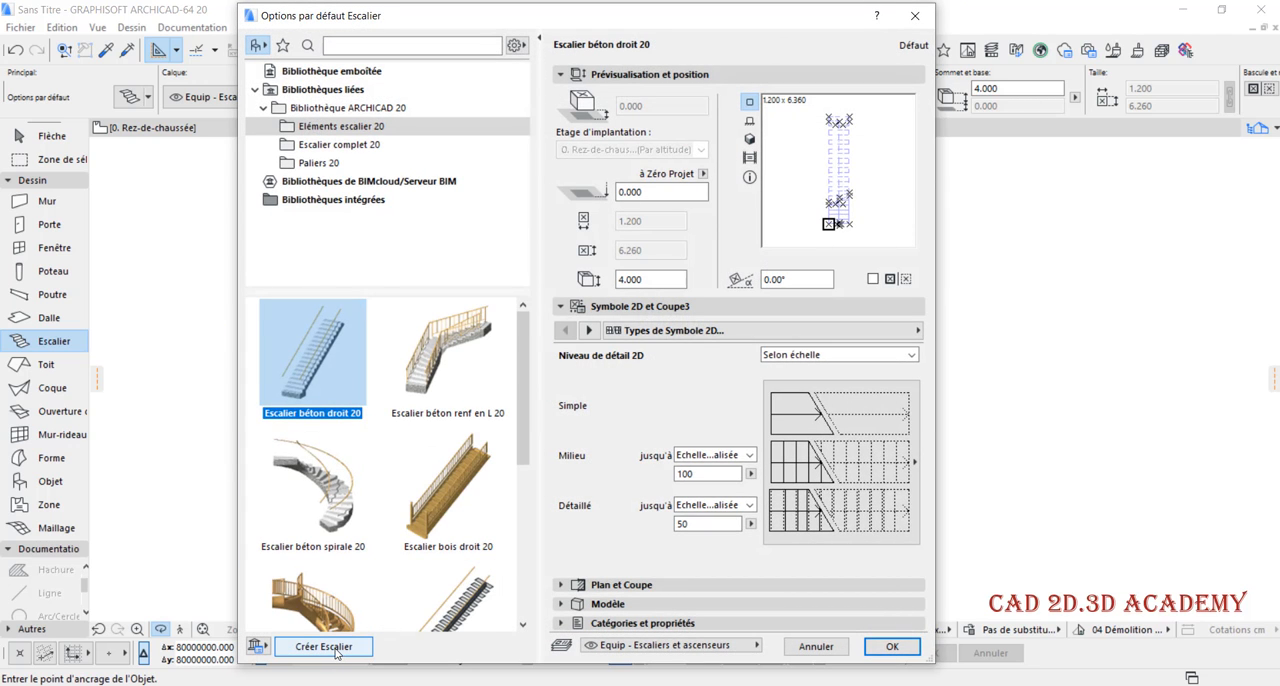
pyautogui.click(324, 647)
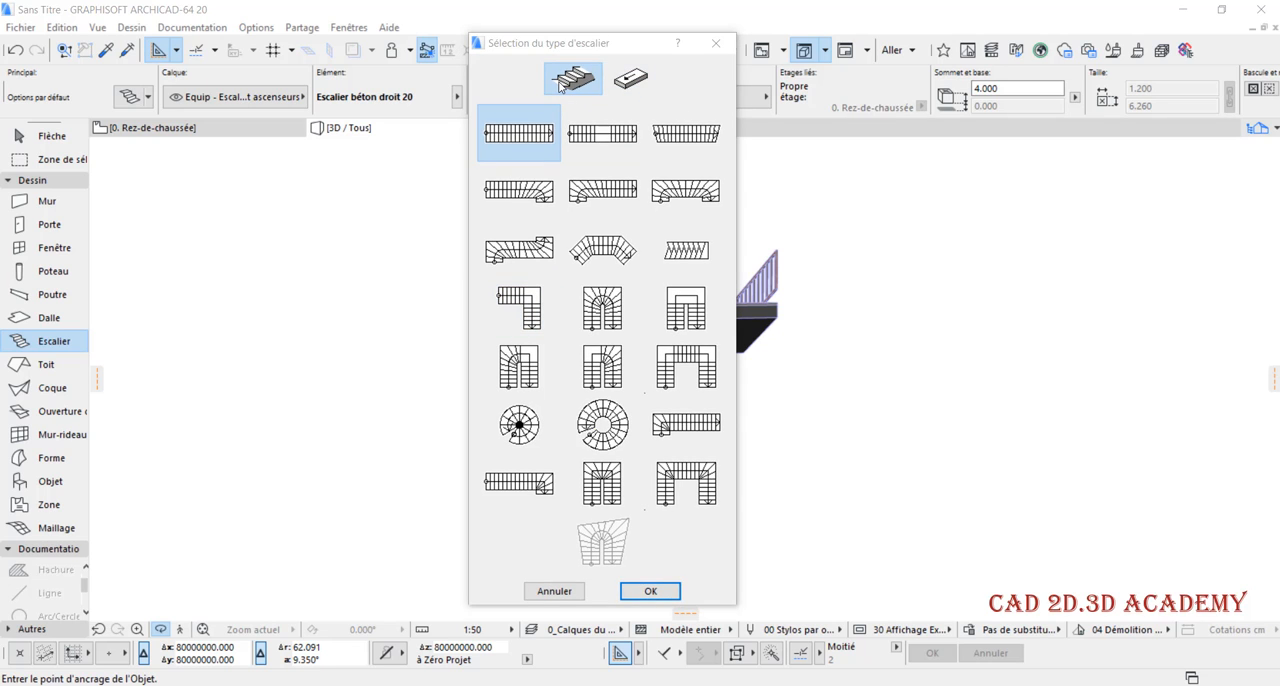
pyautogui.click(642, 84)
pyautogui.click(573, 80)
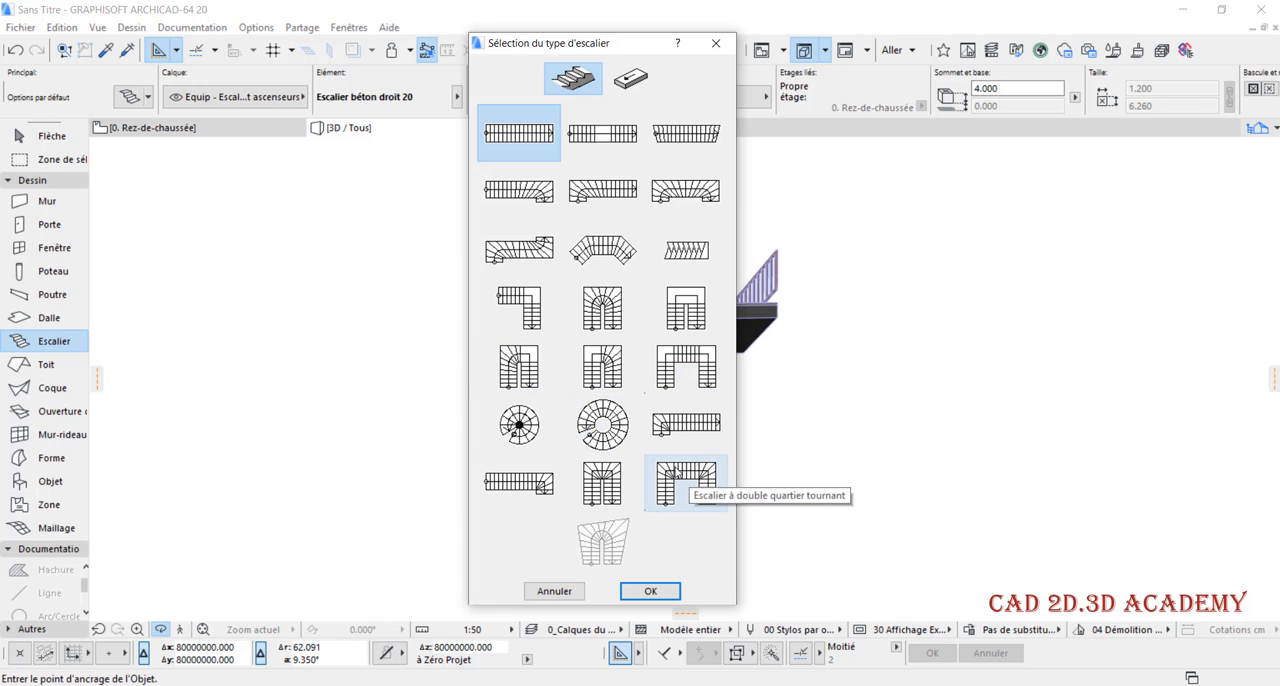
pyautogui.click(603, 309)
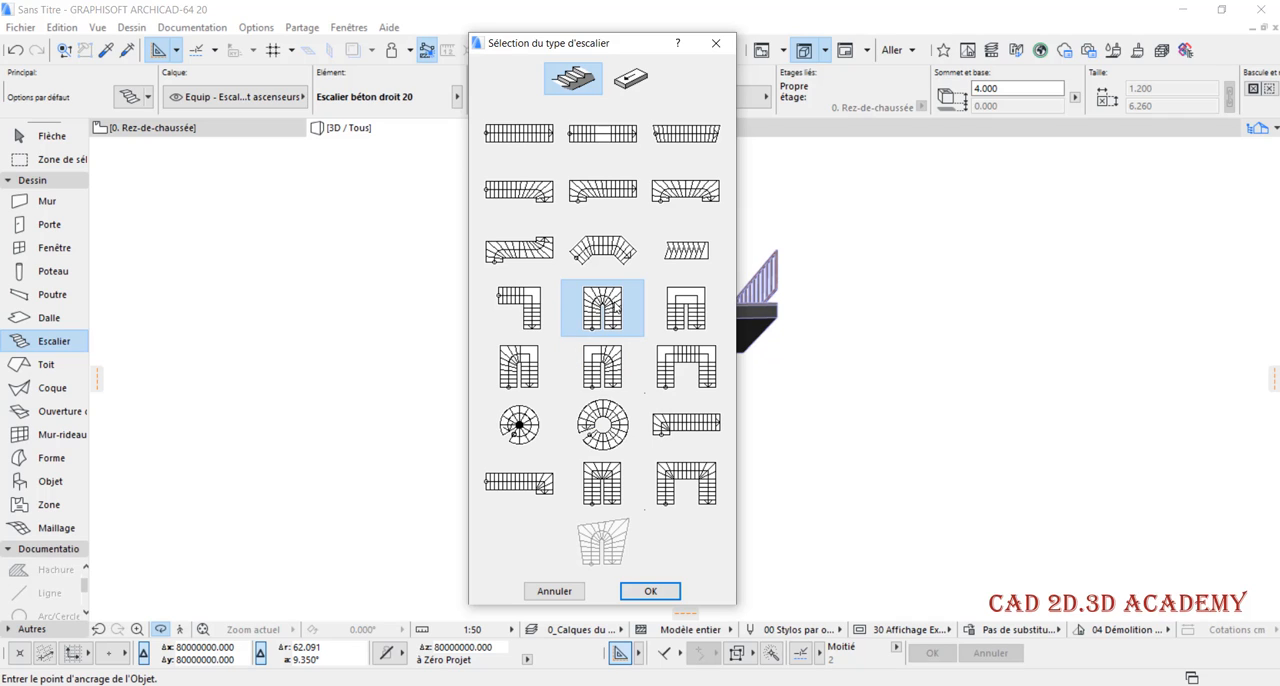
pyautogui.click(667, 595)
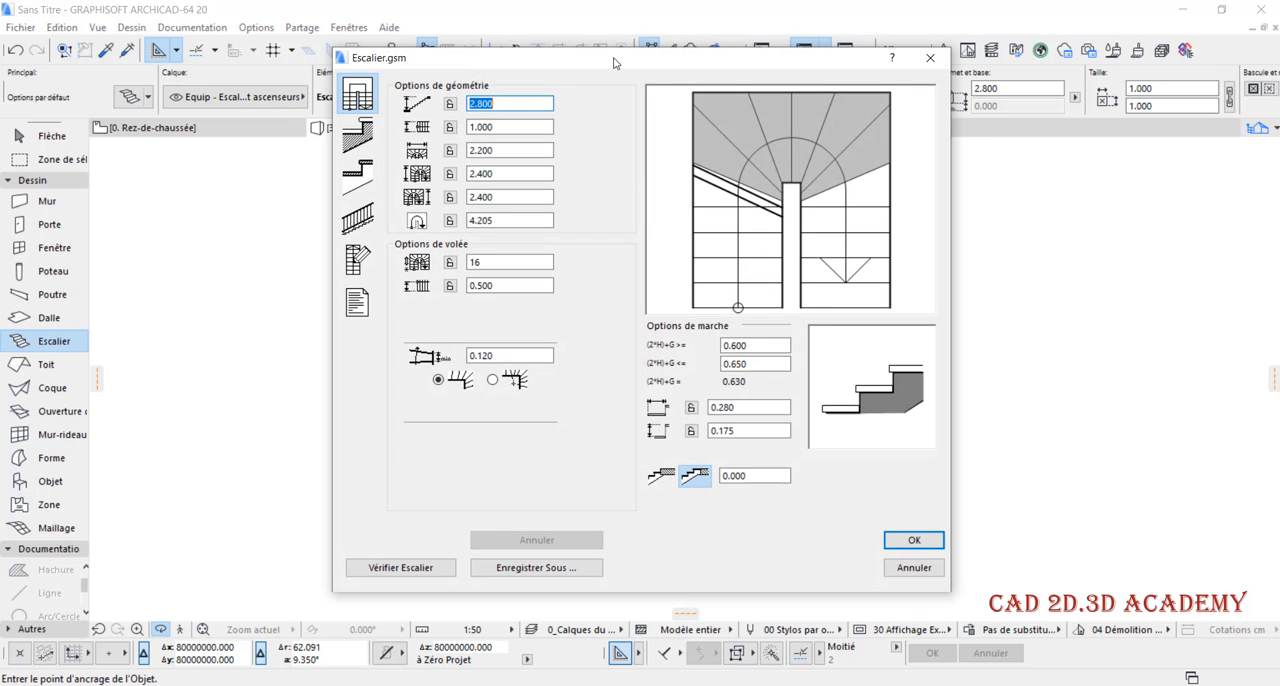
# Review the structure, tread, railing, 2D symbol and listing pages of the stair settings, ending on the geometry and flight options
pyautogui.moveTo(614, 63); pyautogui.dragTo(583, 56)
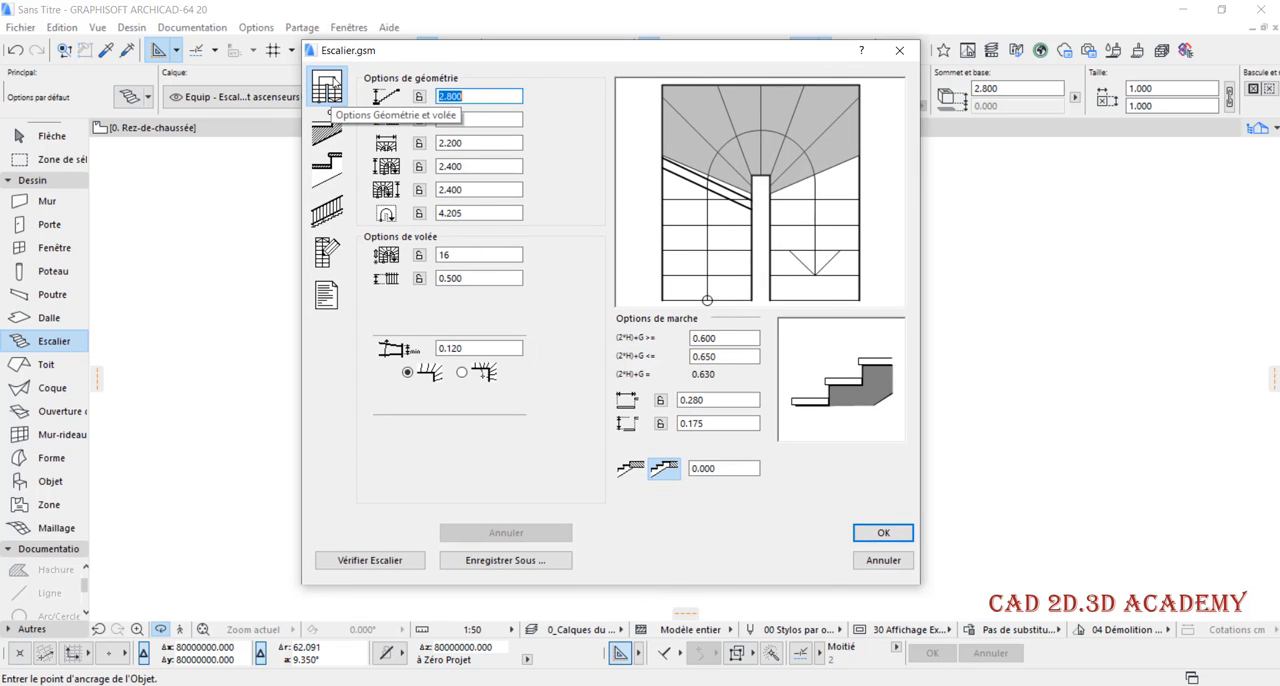
pyautogui.click(326, 128)
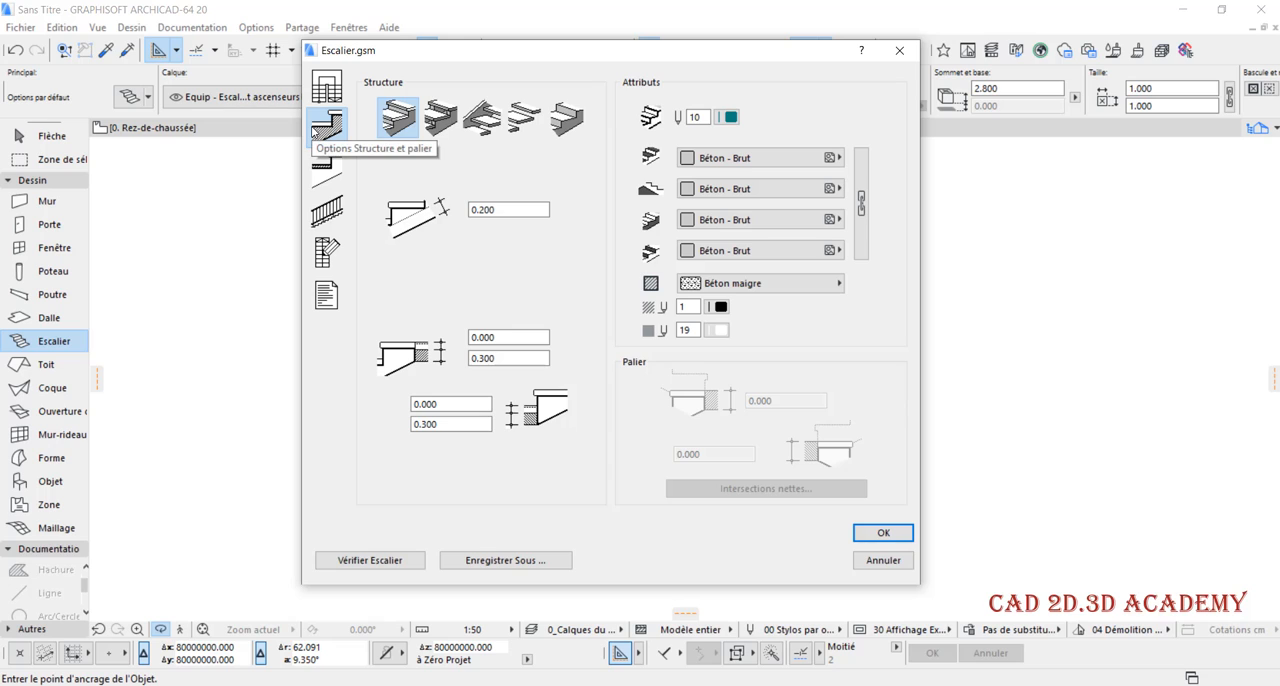
pyautogui.click(335, 173)
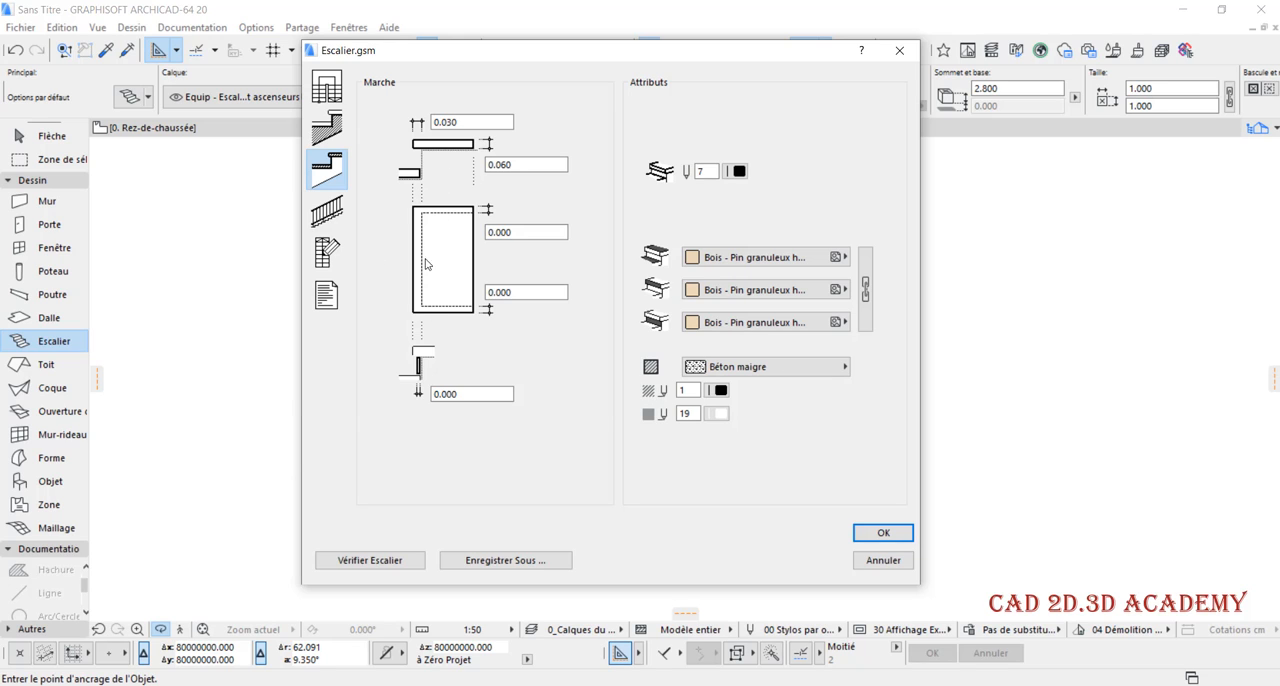
pyautogui.click(346, 211)
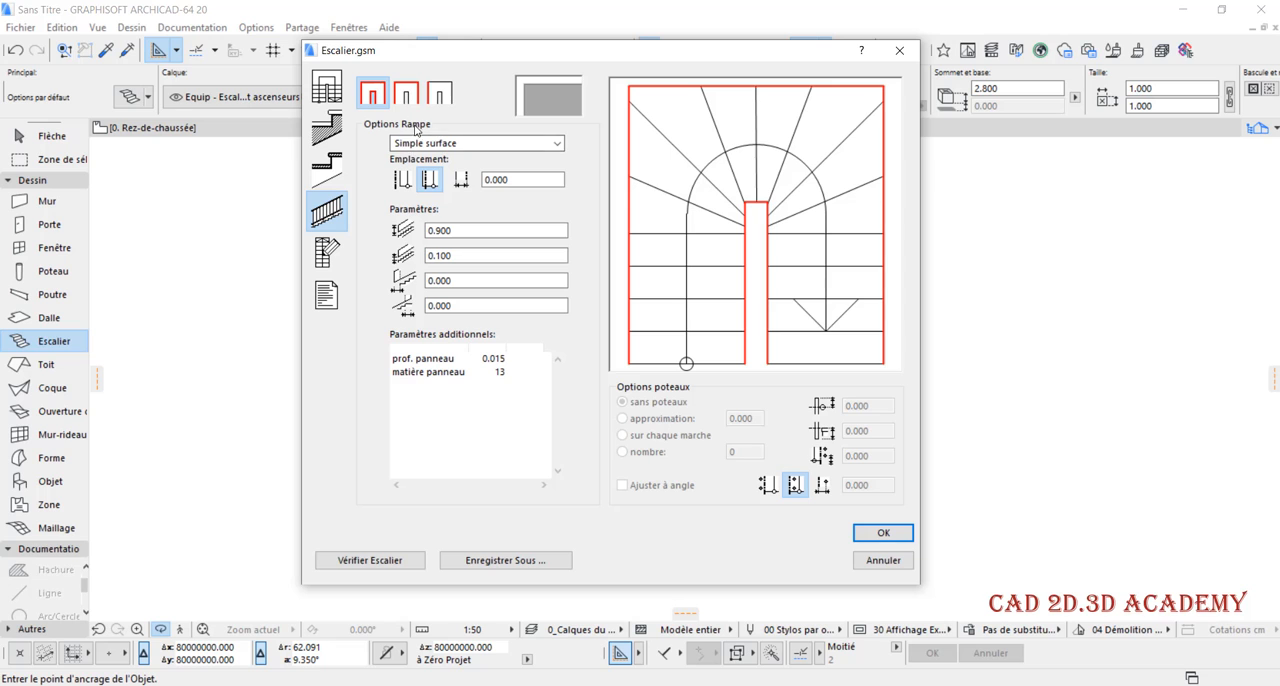
pyautogui.click(330, 251)
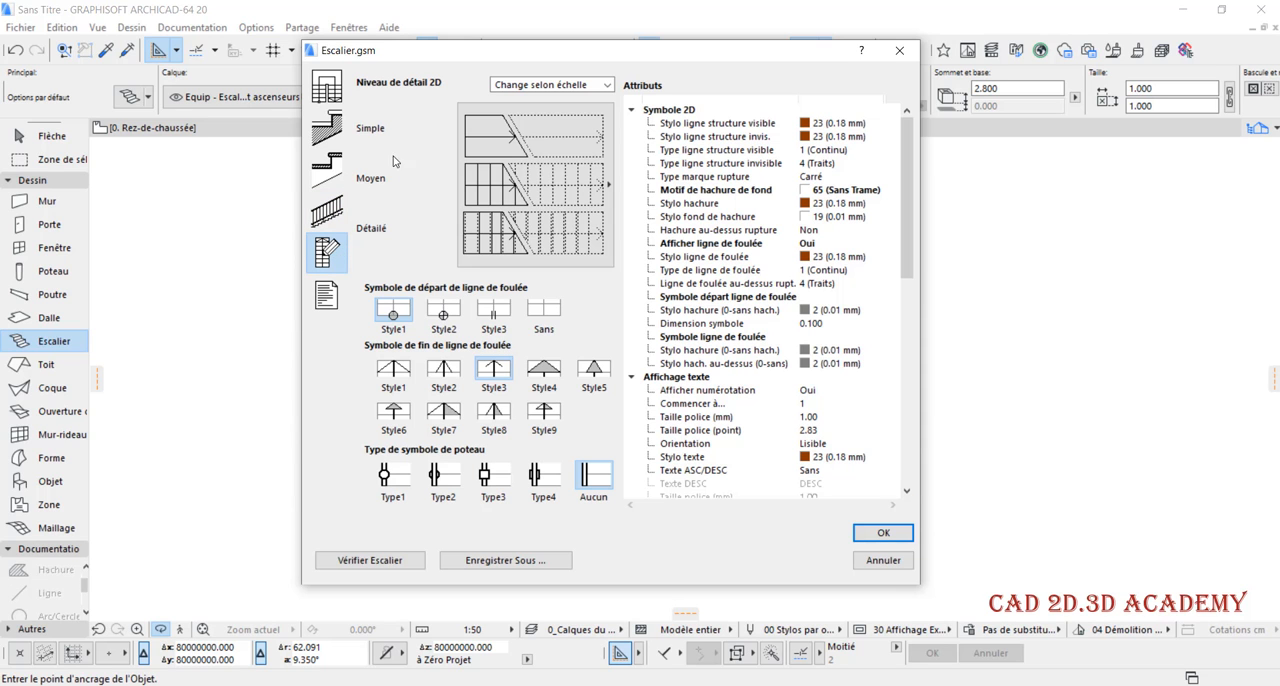
pyautogui.click(333, 285)
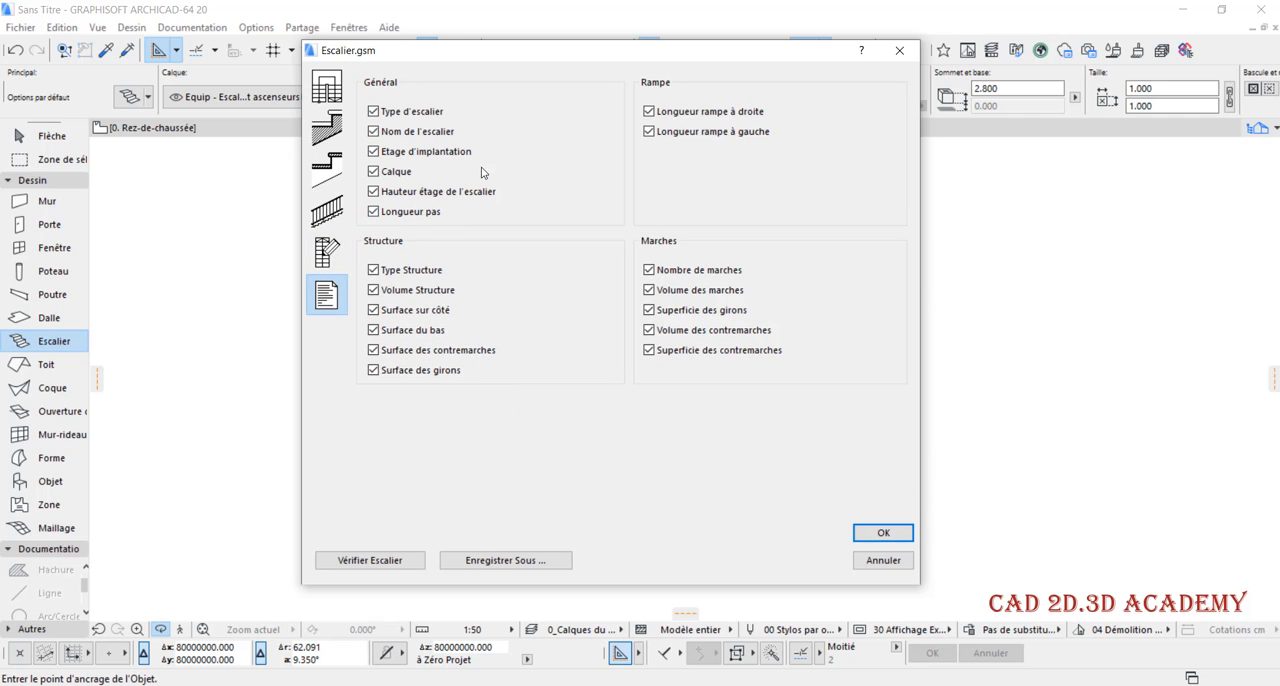
pyautogui.click(330, 92)
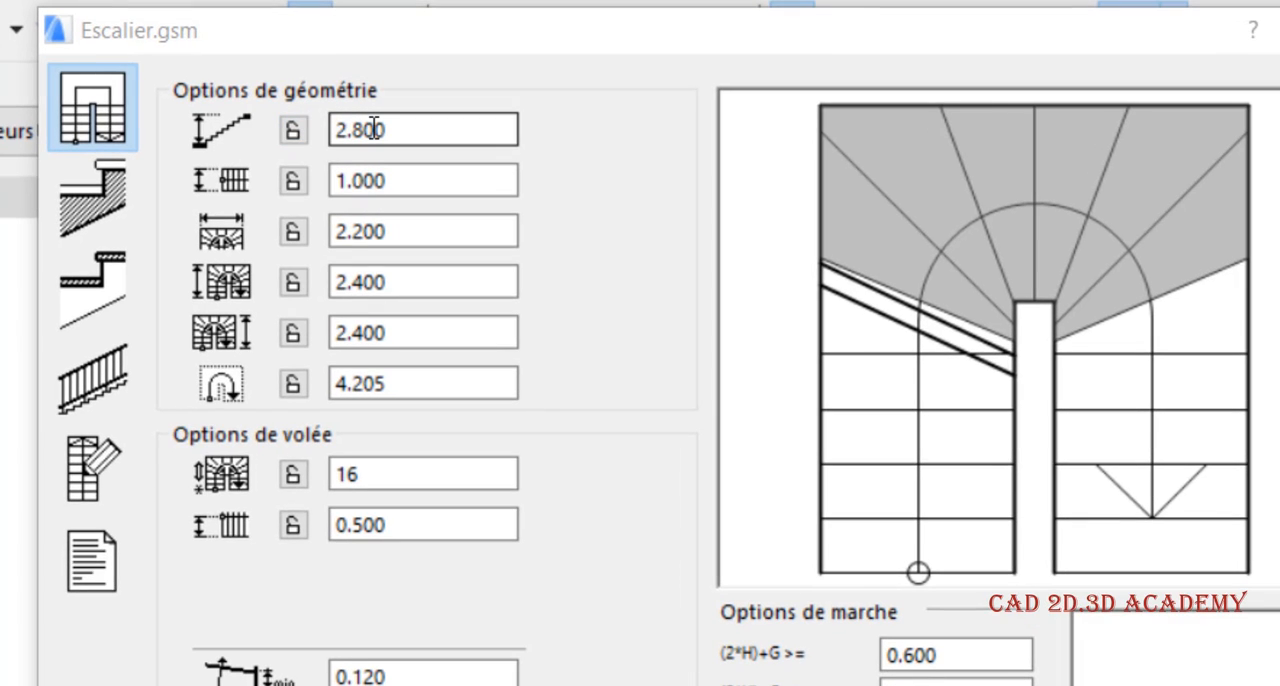
# Set the total height of the two-quarter-turn stair to 3.2 m
pyautogui.click(398, 134)
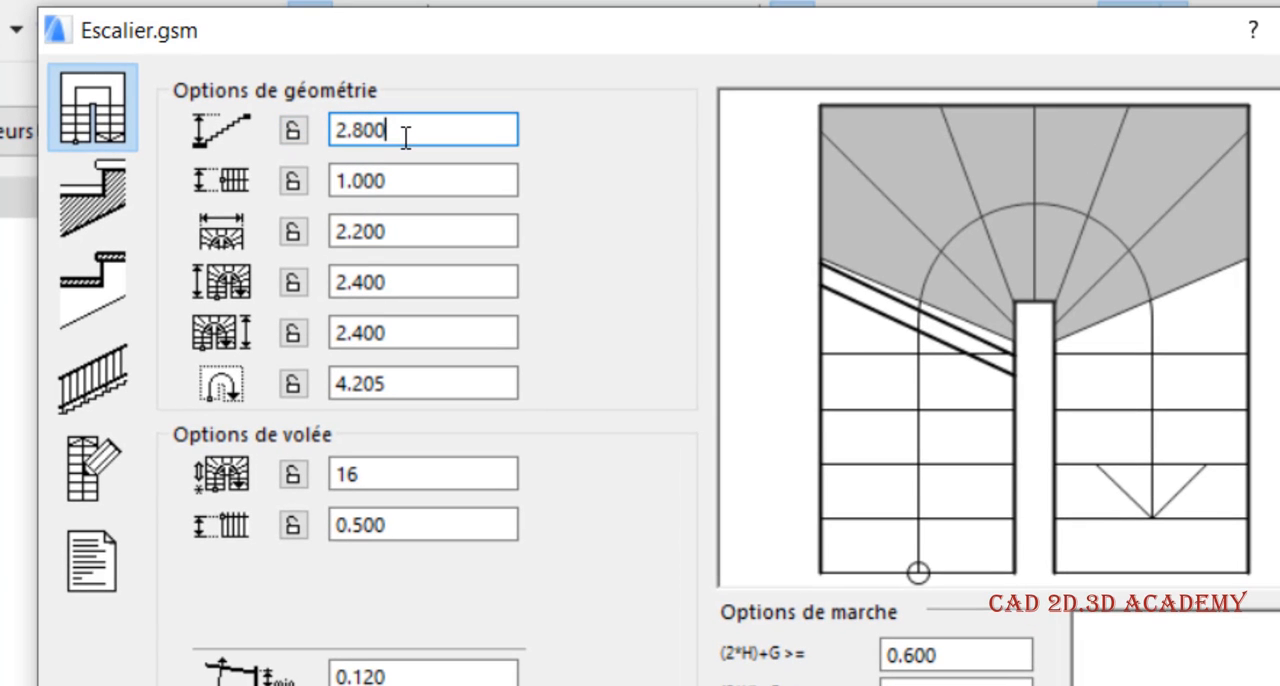
pyautogui.doubleClick(370, 140)
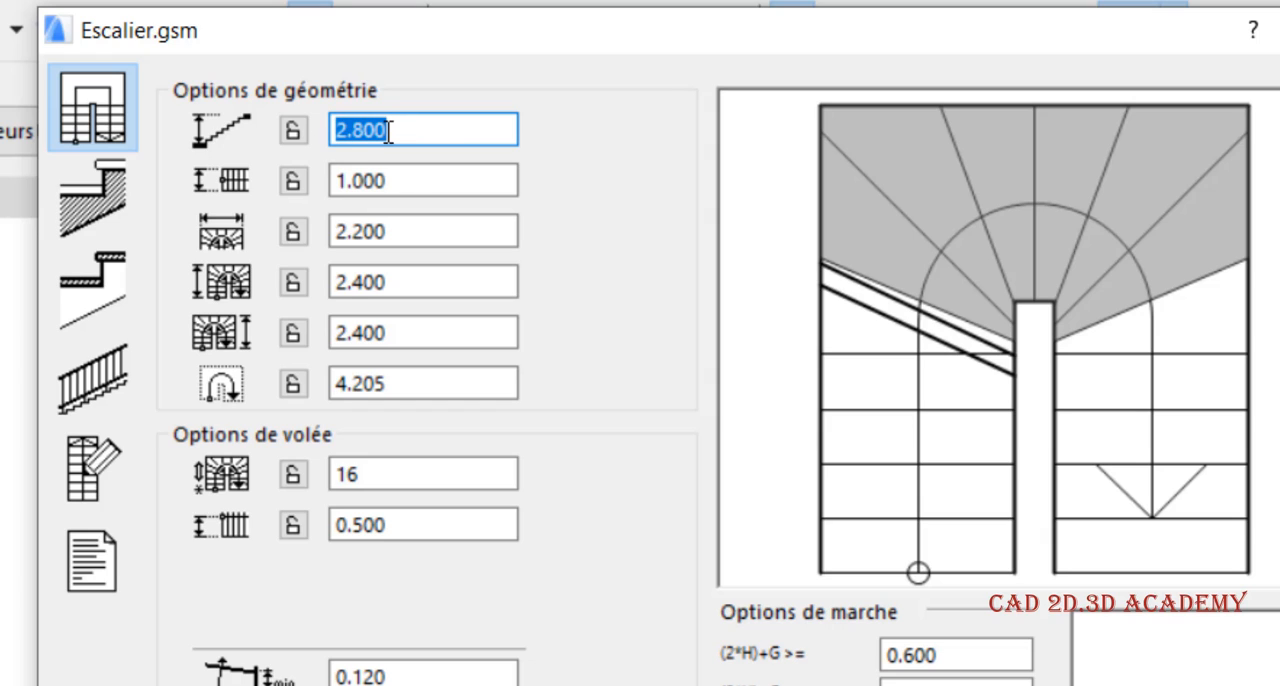
pyautogui.moveTo(402, 128); pyautogui.dragTo(307, 136)
pyautogui.write('3.2')
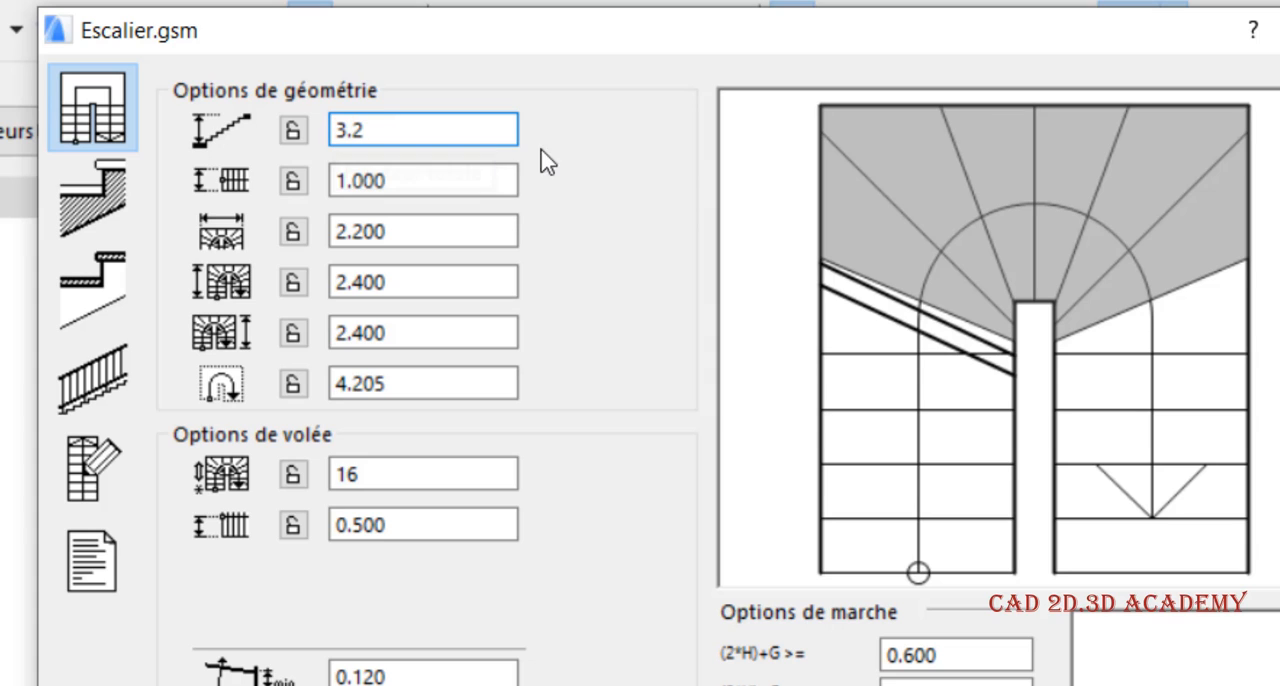
pyautogui.press('Return')
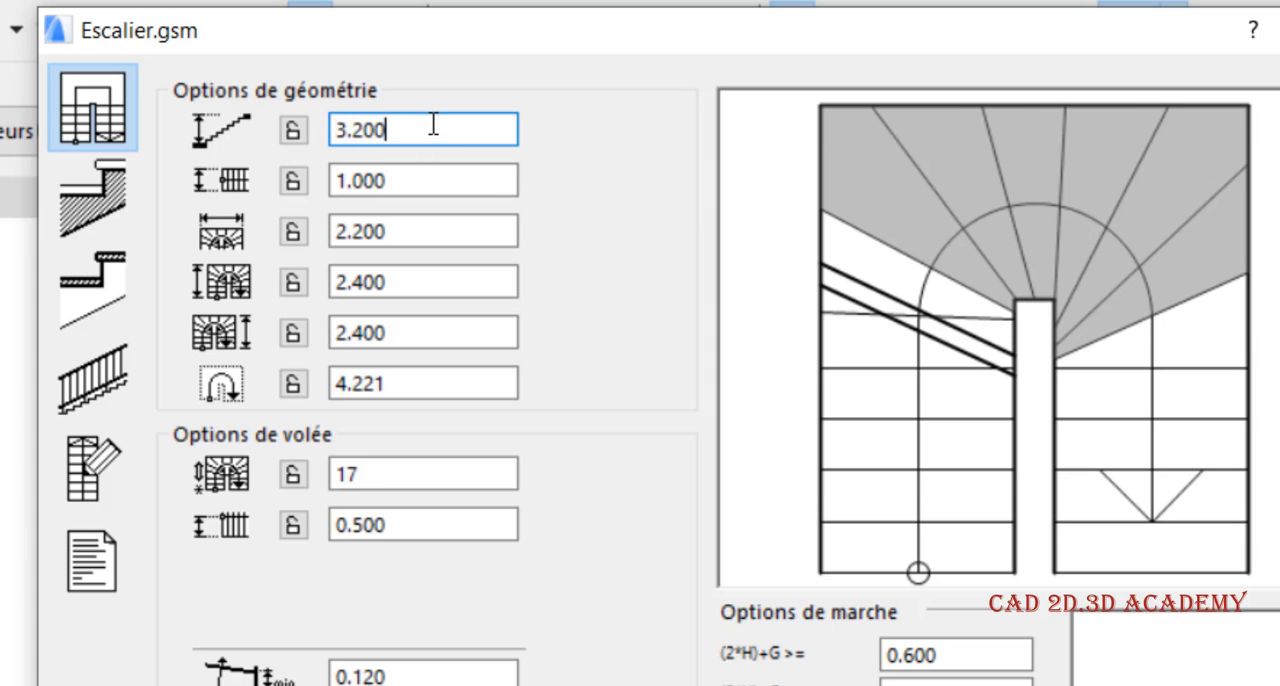
# Examine the stair's flight width, overall width and part length values, plus the tread depth and riser height
pyautogui.click(399, 186)
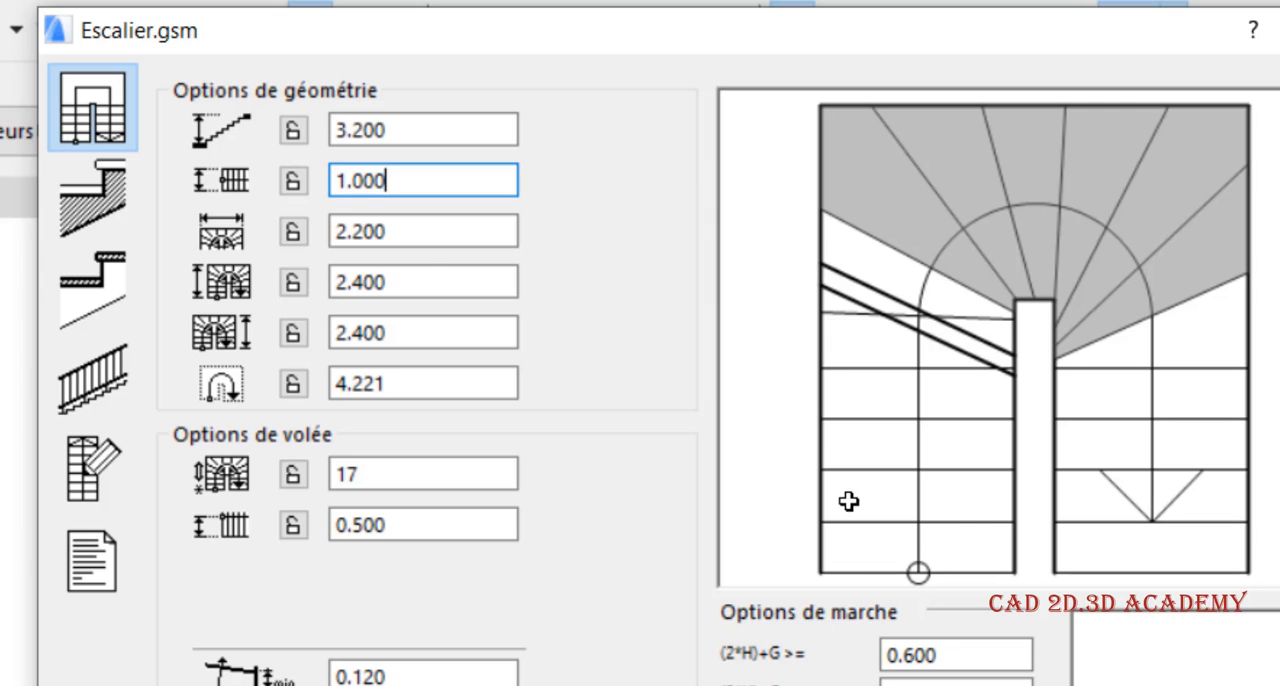
pyautogui.click(416, 223)
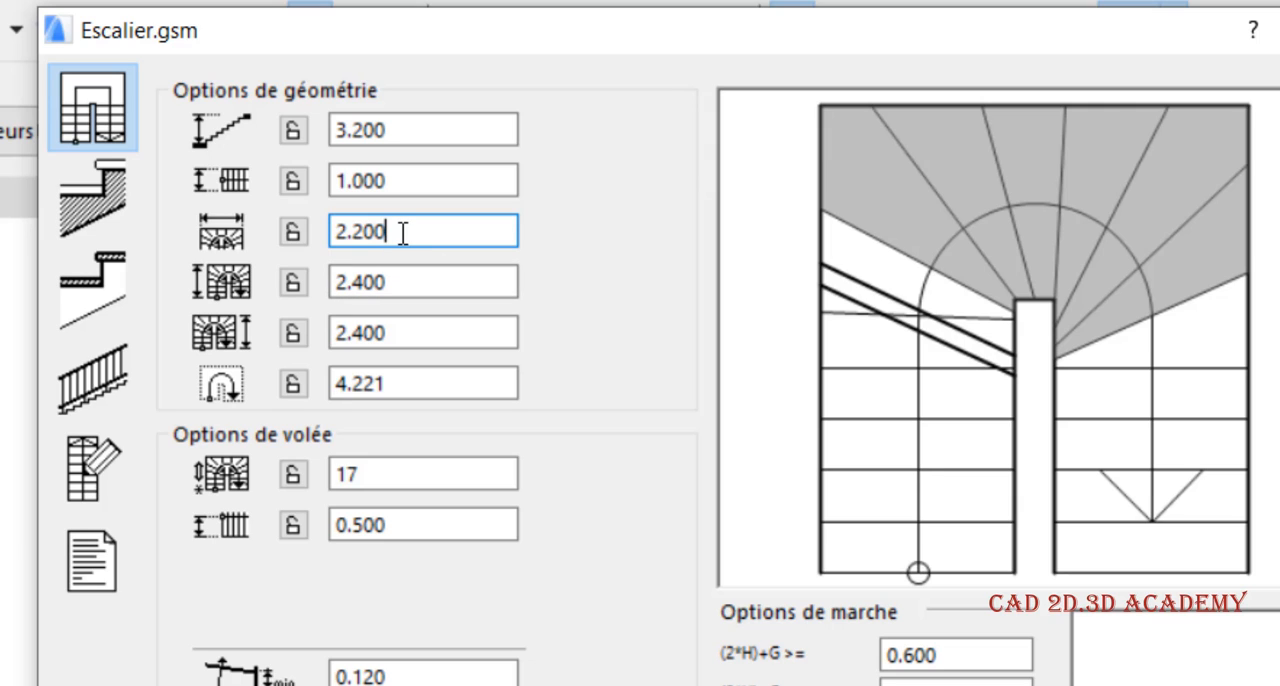
pyautogui.moveTo(403, 231); pyautogui.dragTo(305, 252)
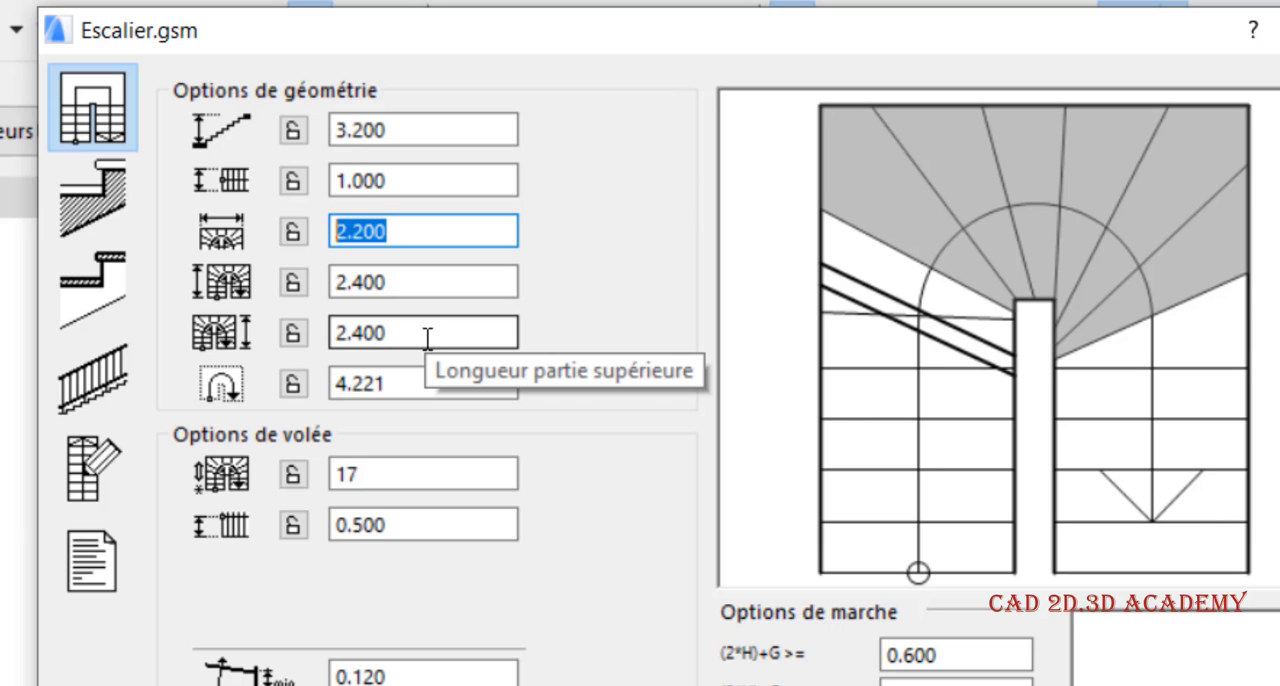
pyautogui.moveTo(398, 284); pyautogui.dragTo(300, 251)
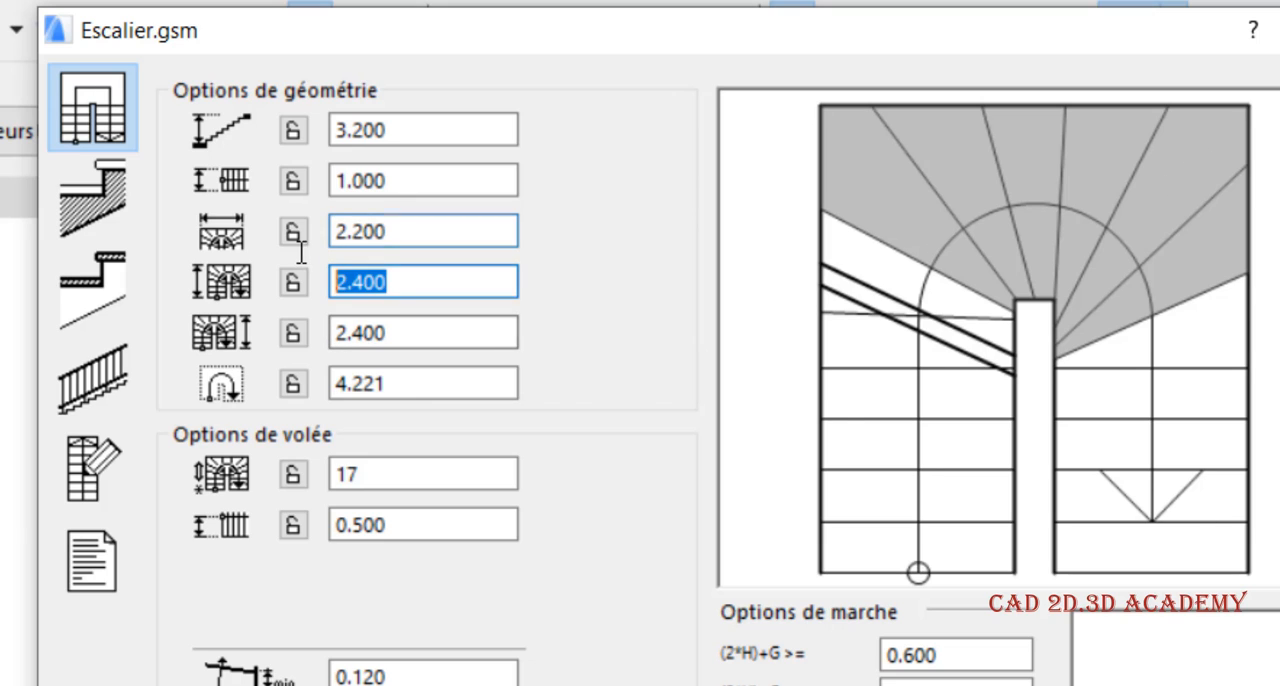
pyautogui.moveTo(396, 182); pyautogui.dragTo(325, 182)
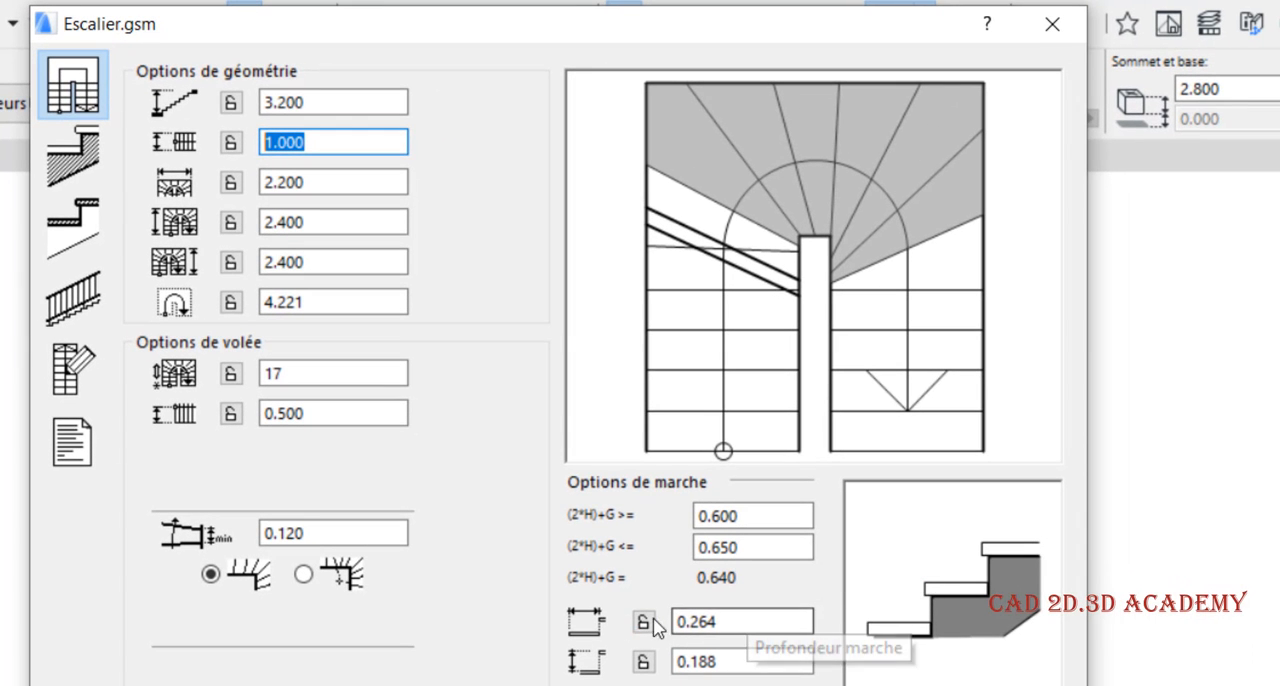
pyautogui.moveTo(771, 621); pyautogui.dragTo(660, 645)
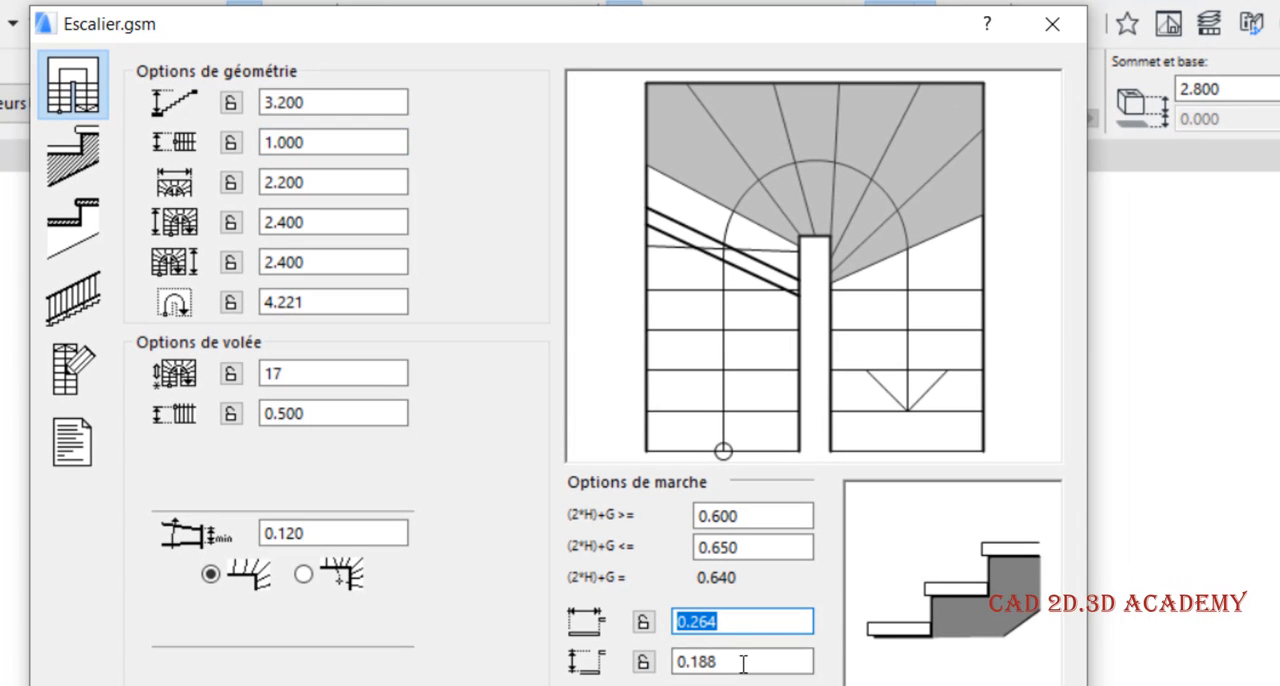
pyautogui.moveTo(743, 662); pyautogui.dragTo(657, 680)
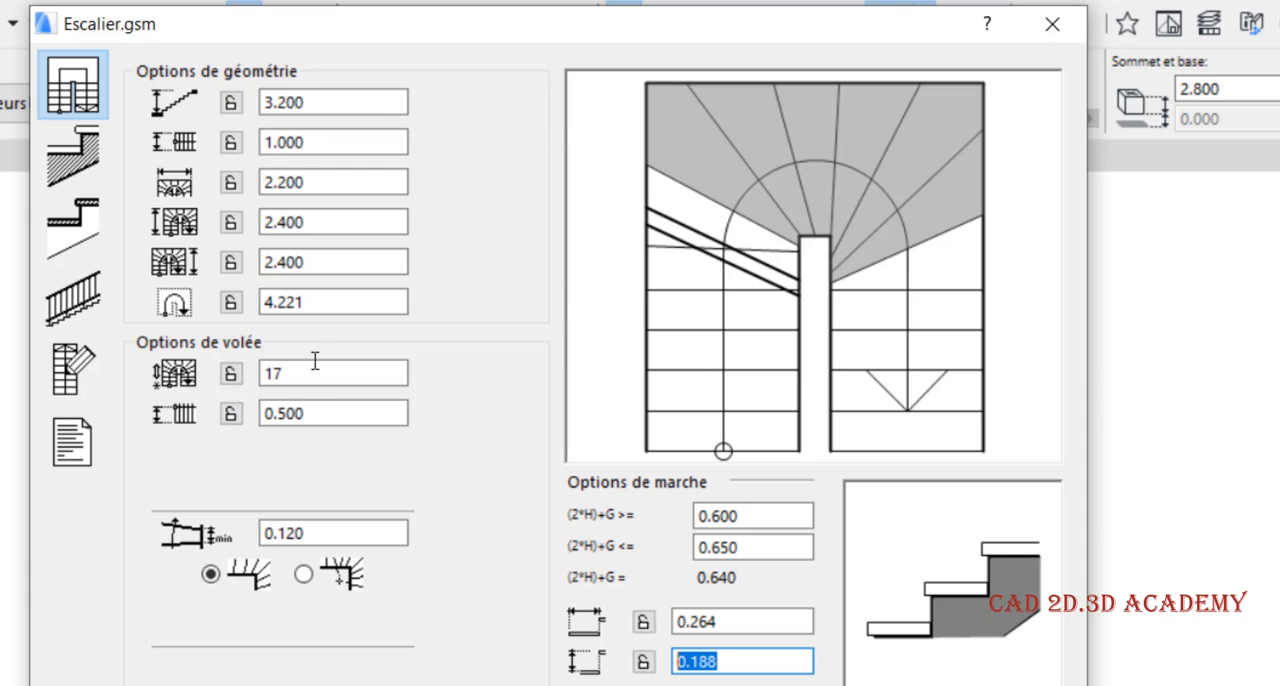
# Lock the stair's total height and overall width so these two dimensions stay fixed
pyautogui.click(232, 104)
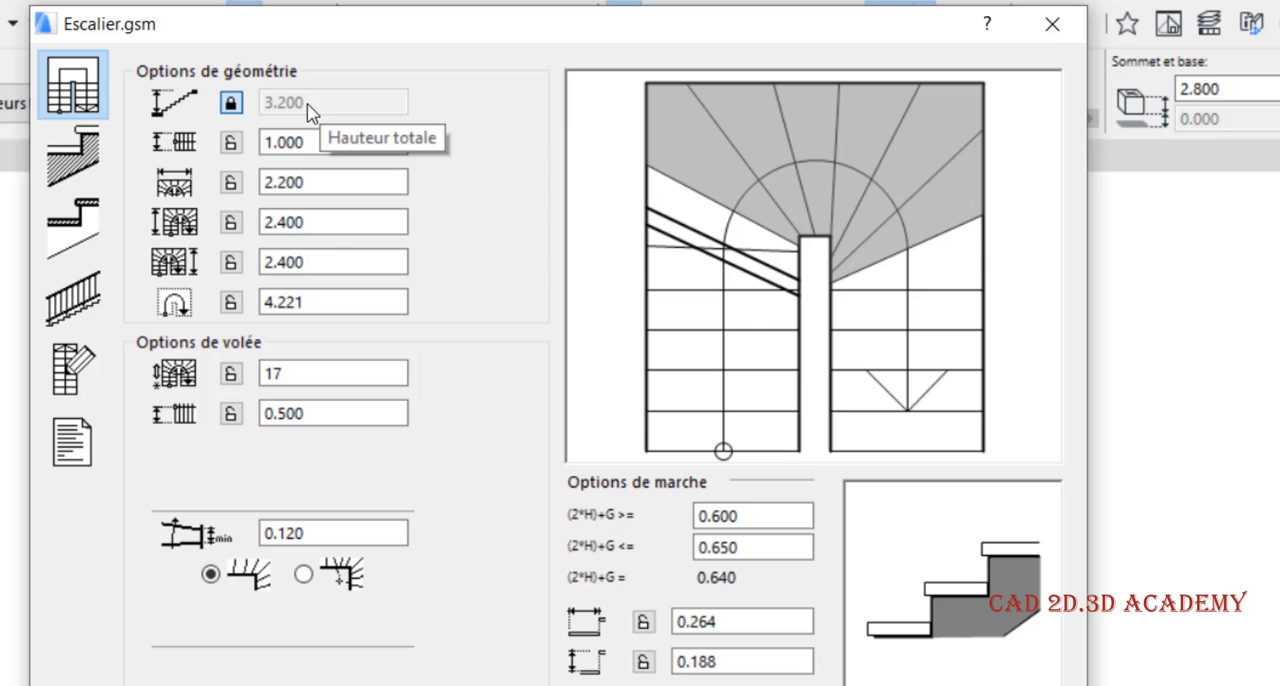
pyautogui.click(334, 218)
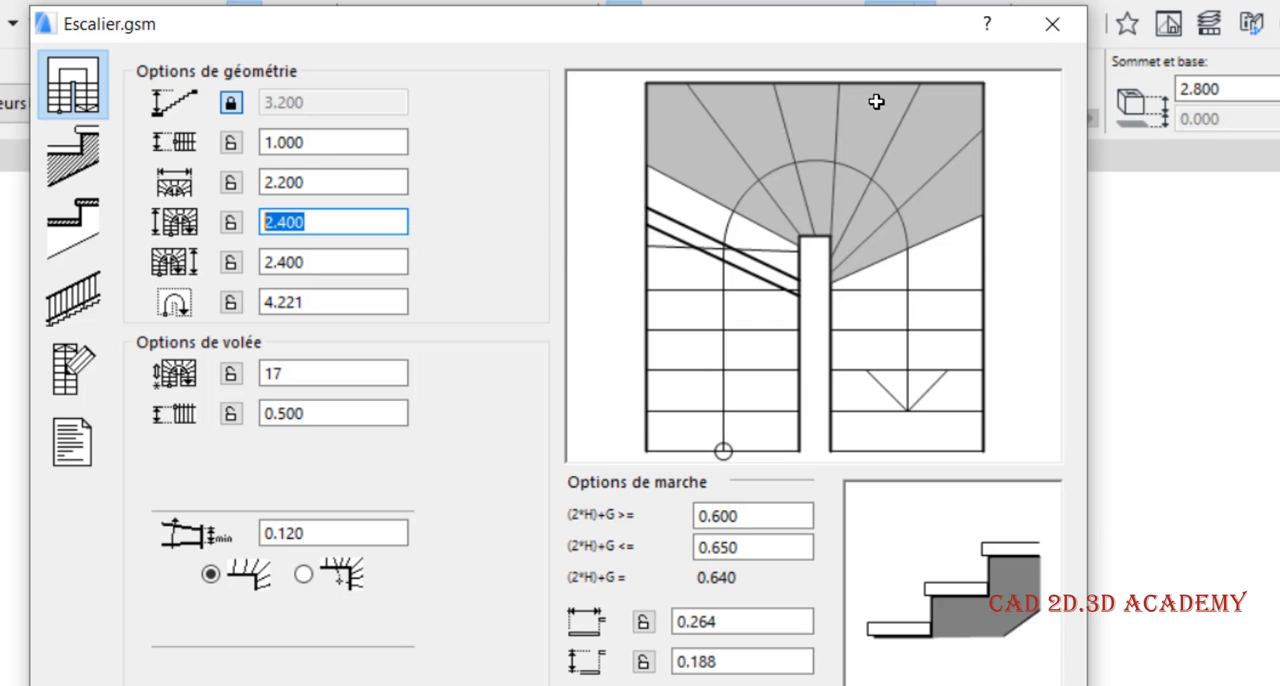
pyautogui.click(231, 182)
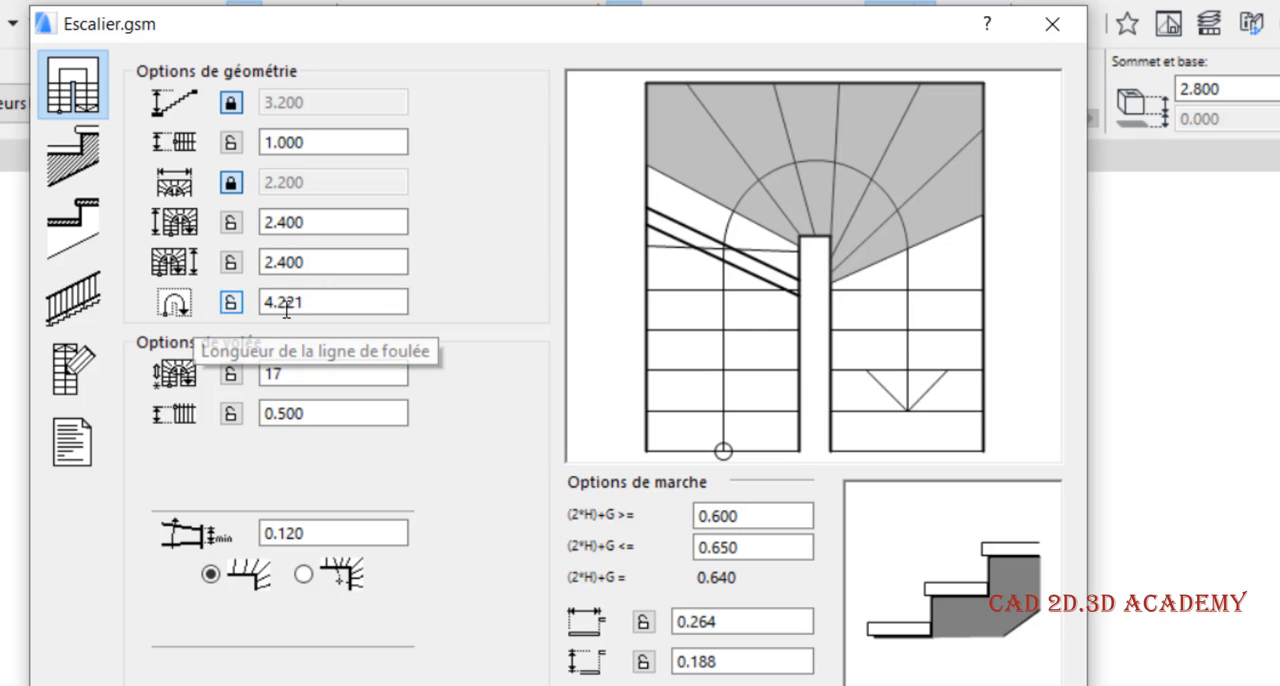
# Examine the walking line length and offset, step count, riser height, tread depth, flight width and minimum winder tread width
pyautogui.doubleClick(326, 300)
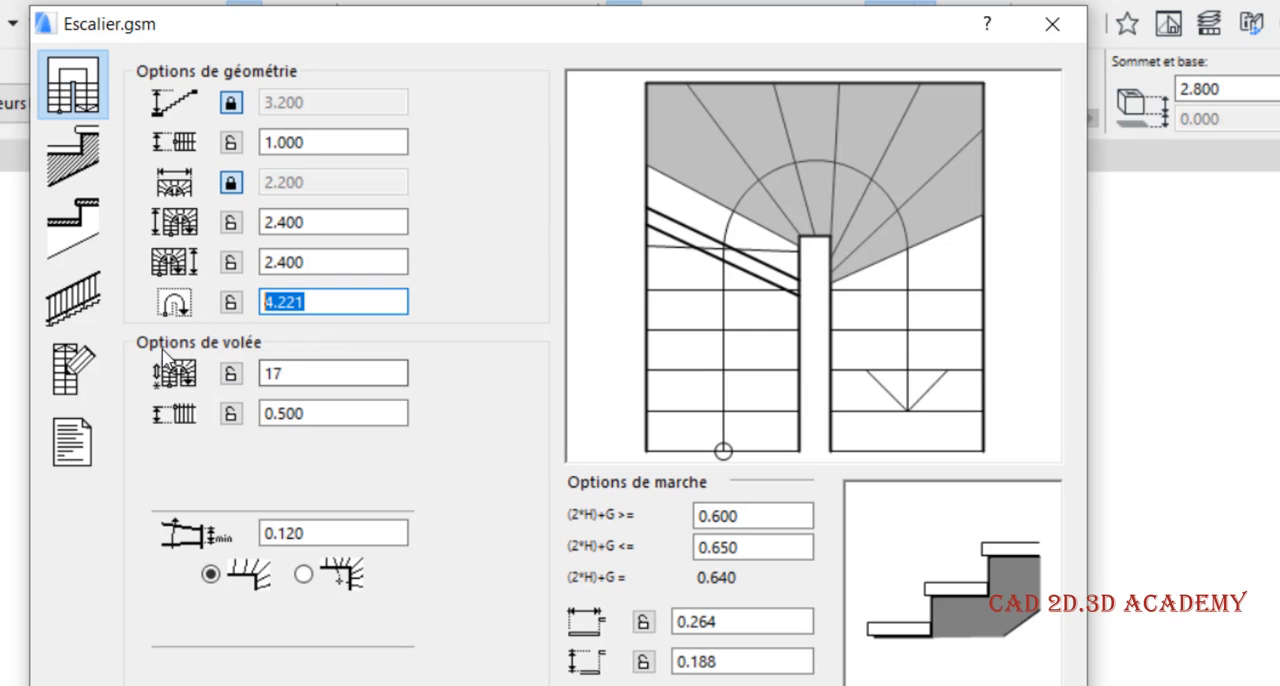
pyautogui.click(291, 375)
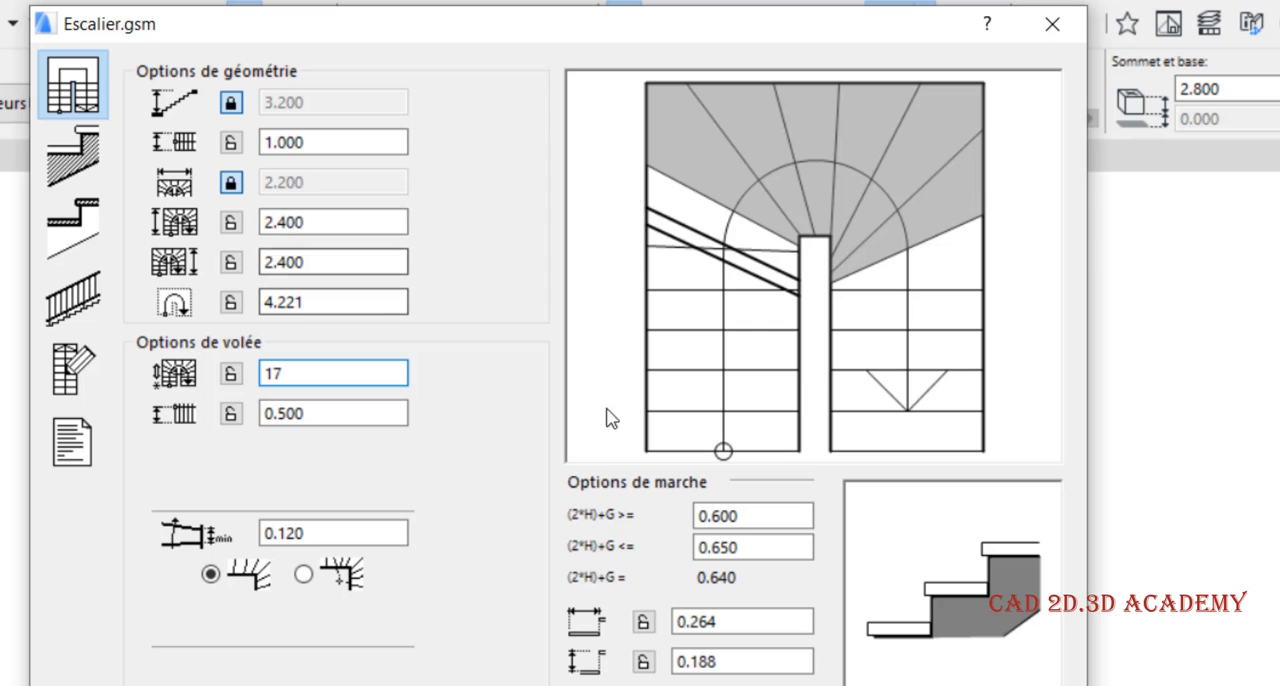
pyautogui.doubleClick(720, 661)
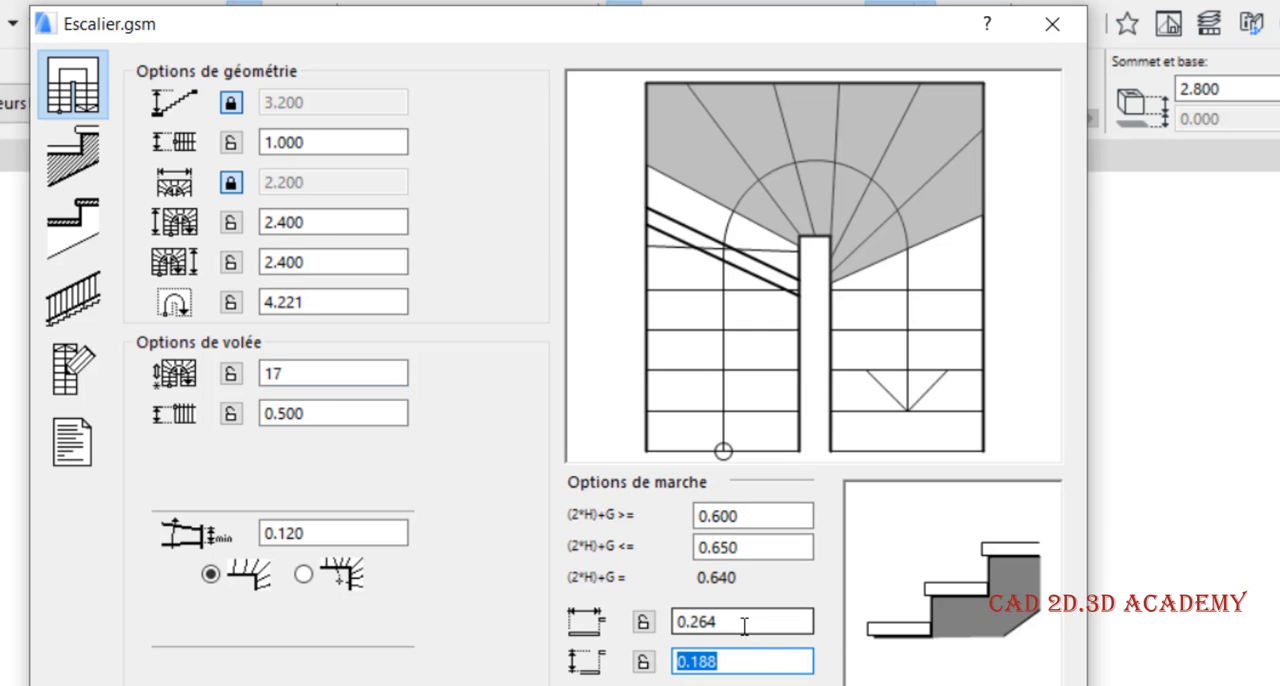
pyautogui.doubleClick(736, 624)
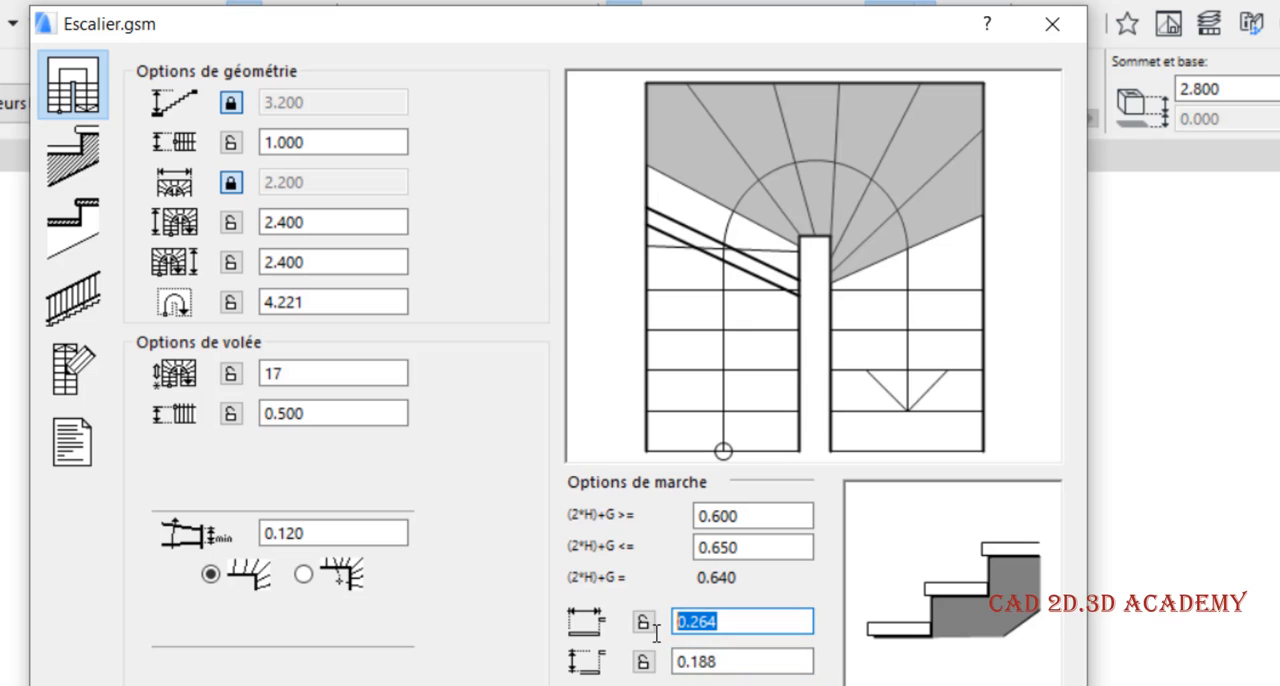
pyautogui.click(282, 371)
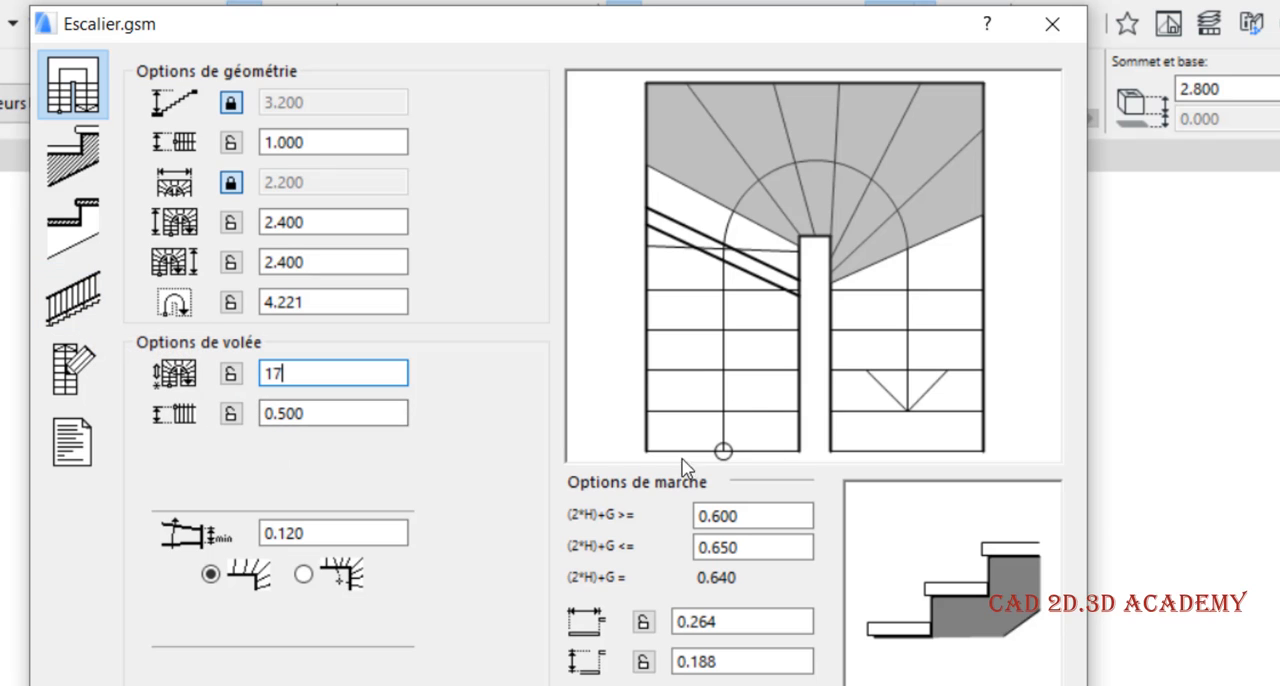
pyautogui.click(306, 413)
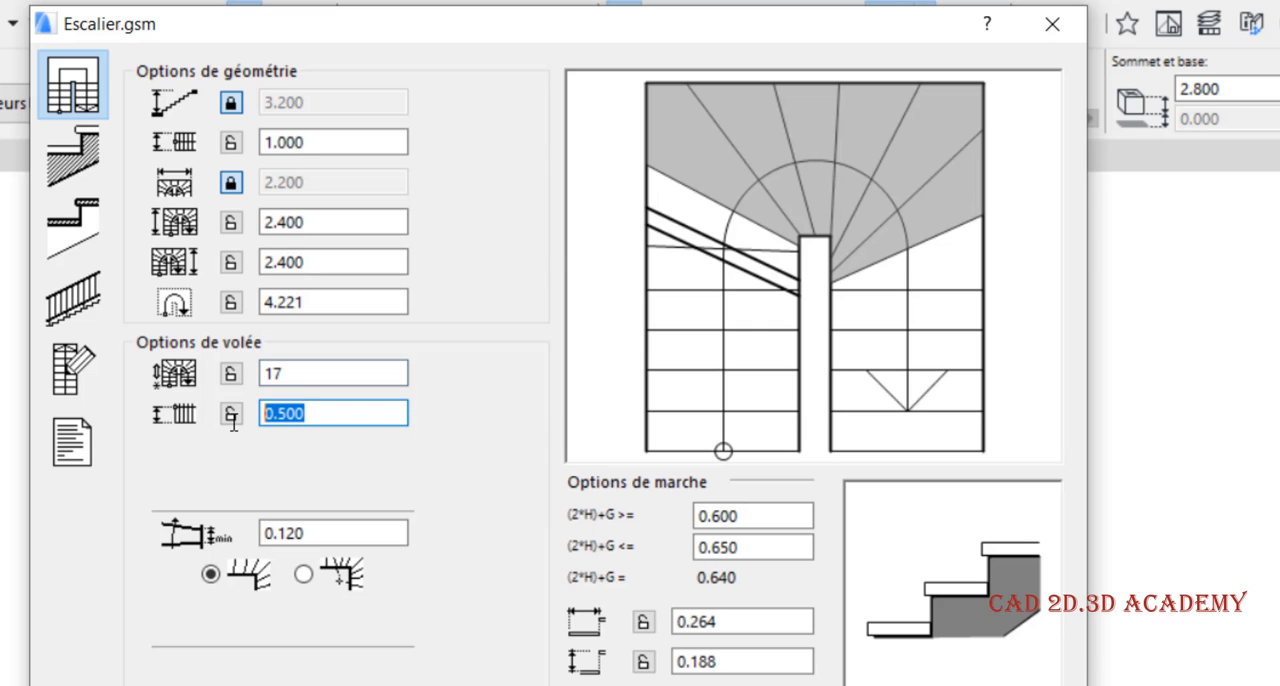
pyautogui.click(316, 140)
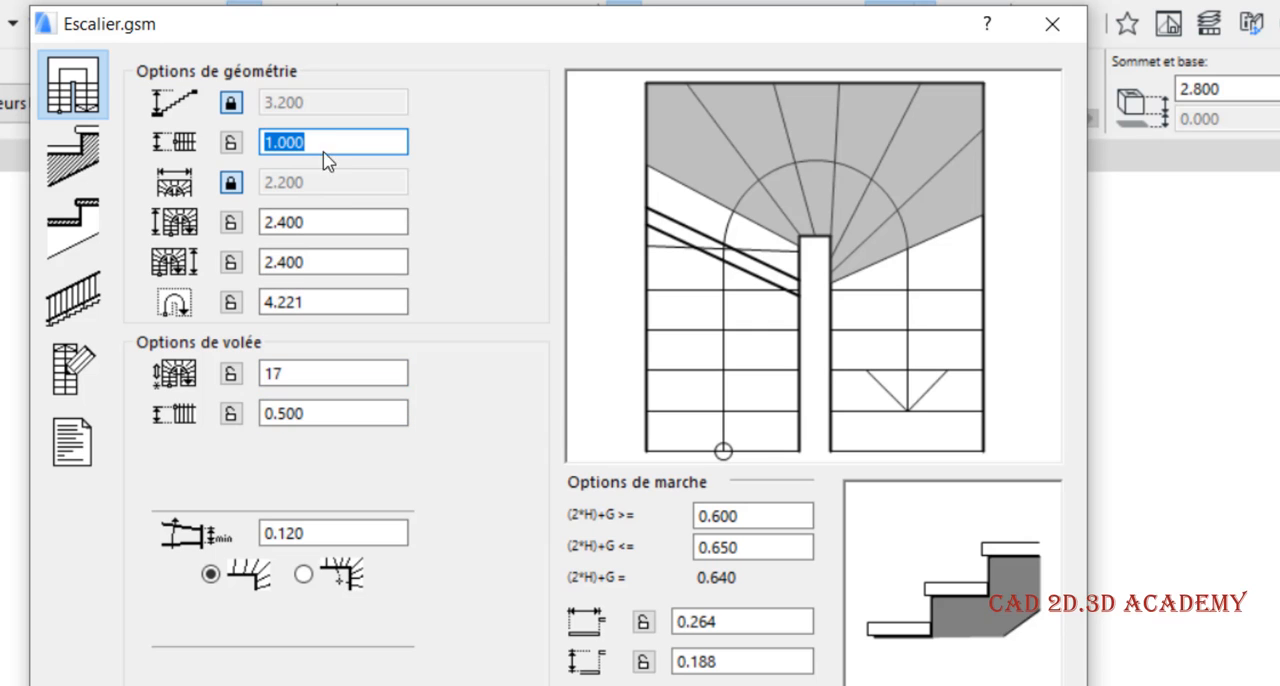
pyautogui.click(327, 139)
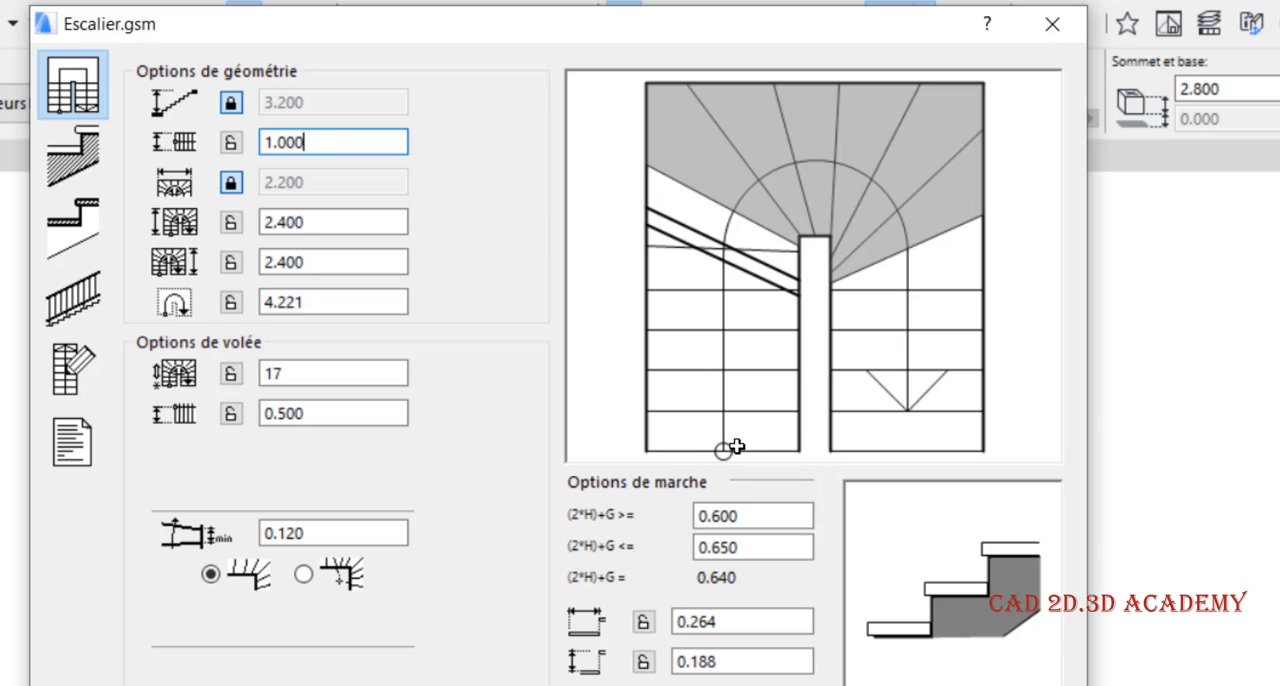
pyautogui.moveTo(306, 415); pyautogui.dragTo(186, 441)
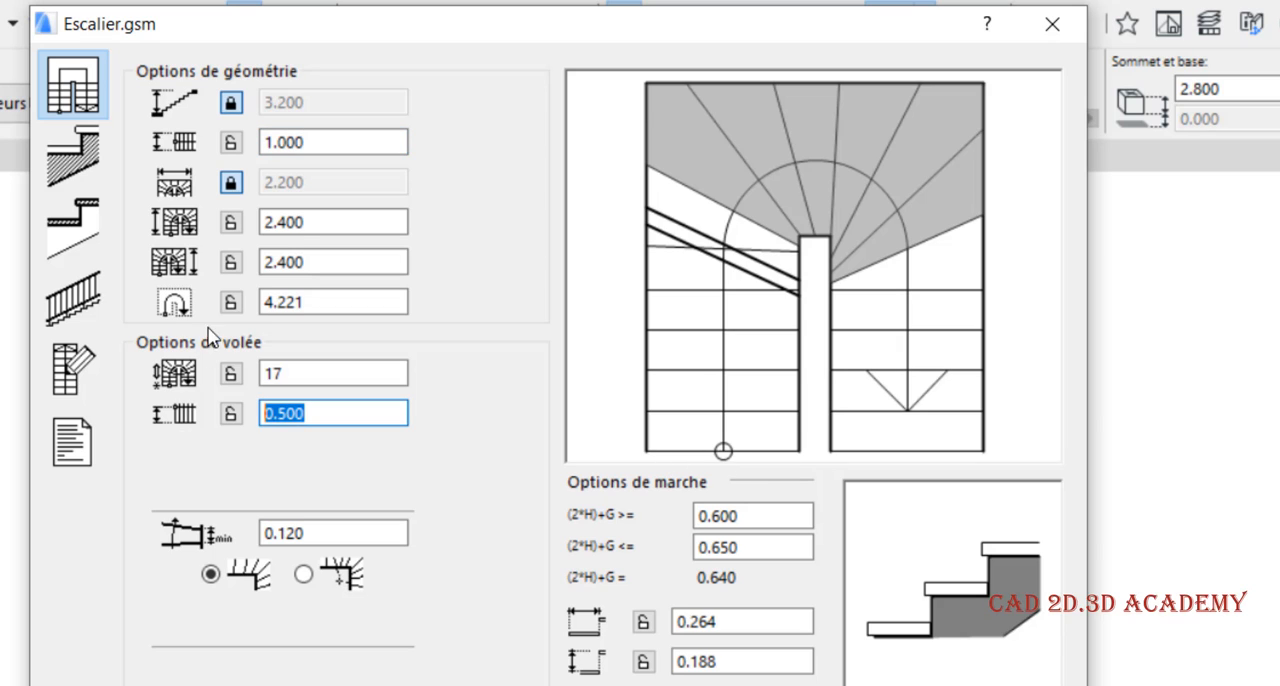
pyautogui.moveTo(309, 299); pyautogui.dragTo(226, 332)
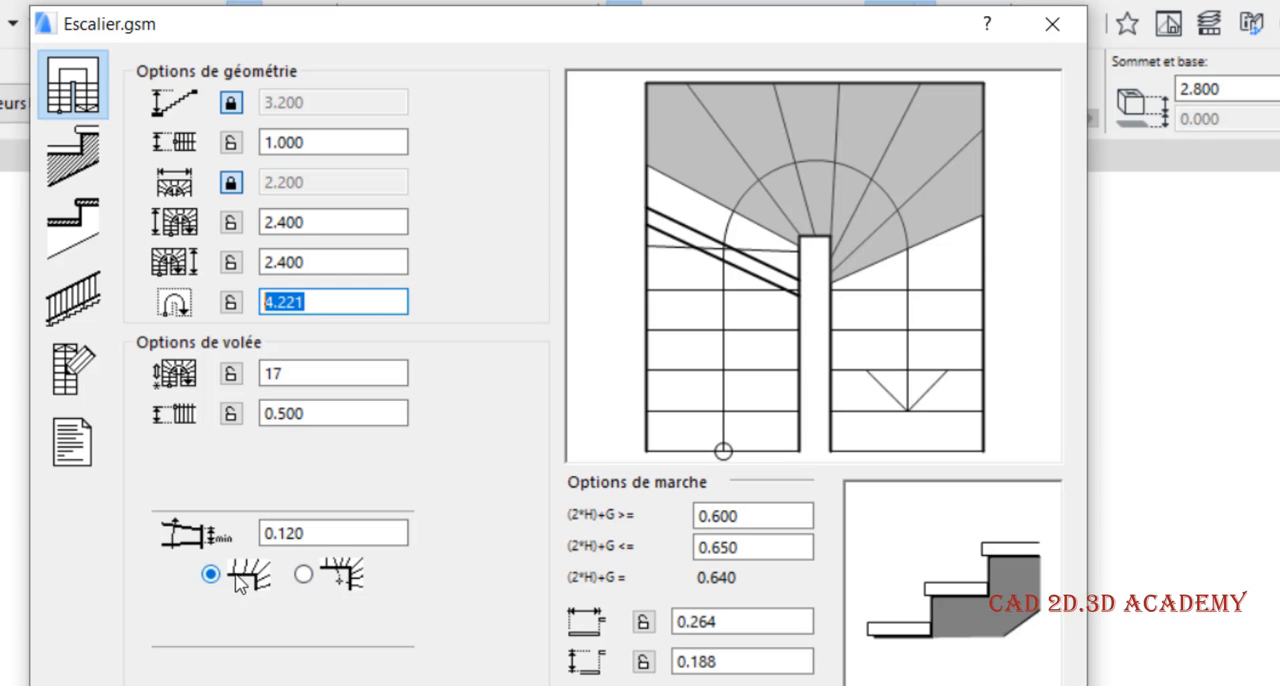
pyautogui.click(280, 532)
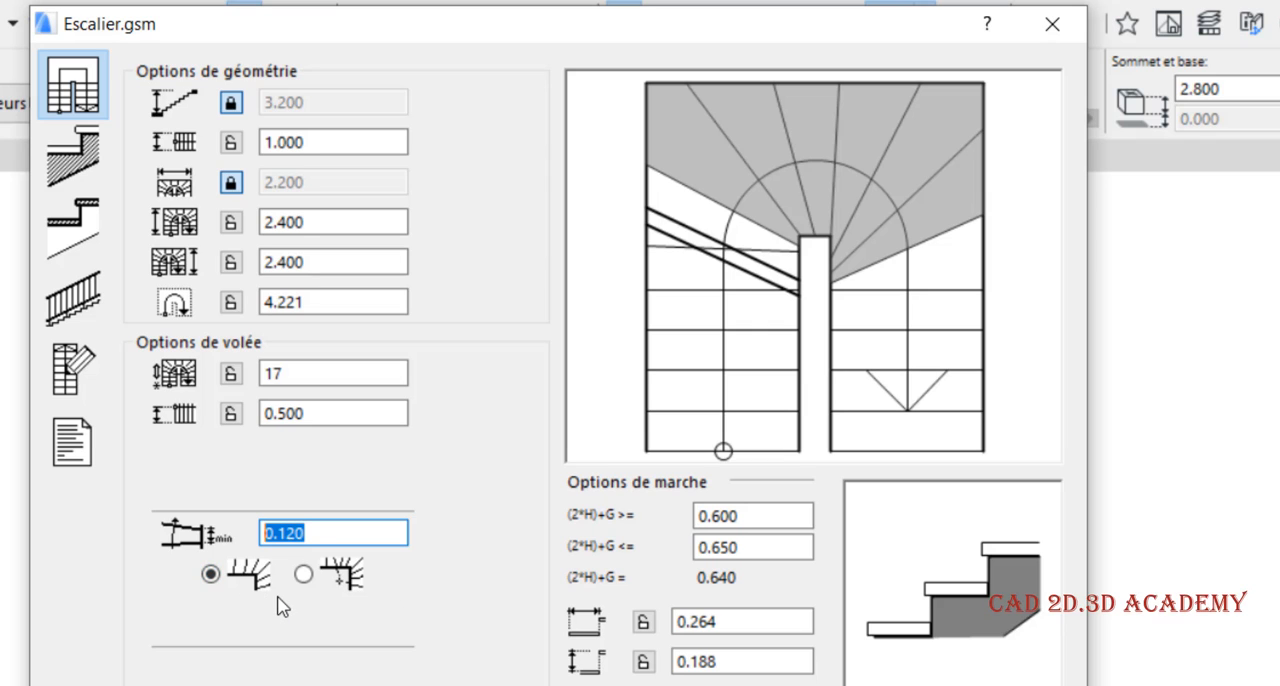
# Try the central-point turn for the winder steps and inspect its Option point central distance
pyautogui.click(305, 575)
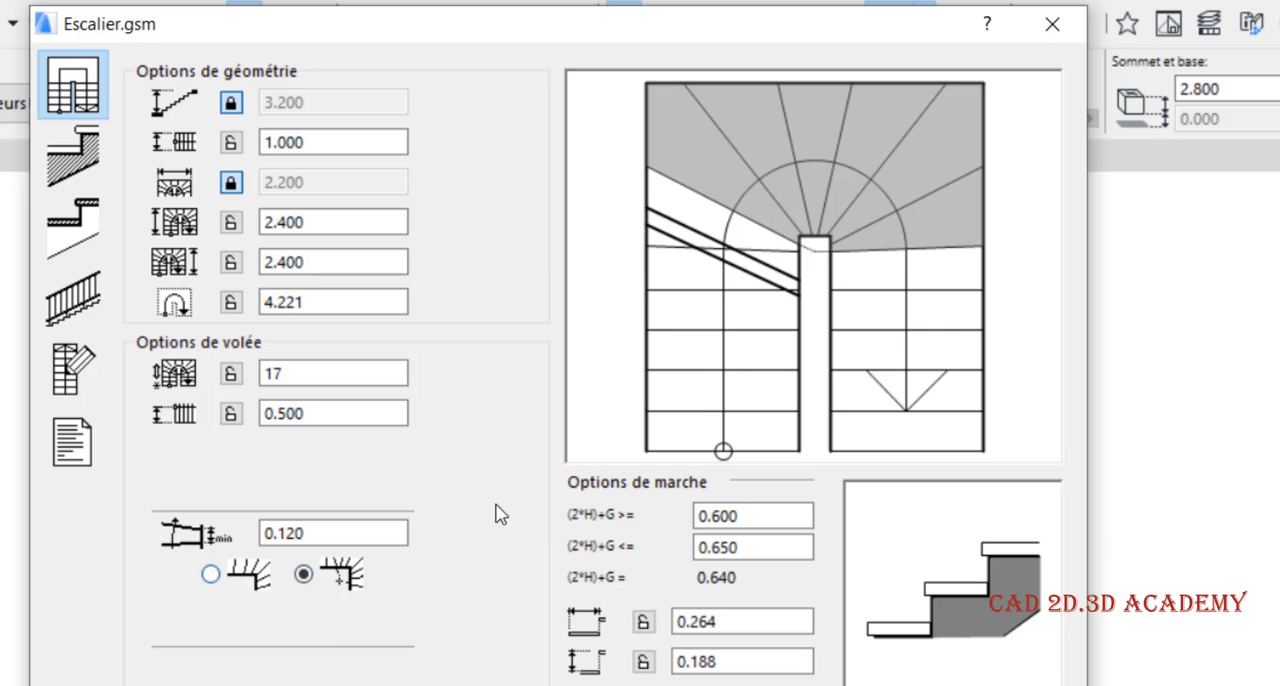
pyautogui.click(818, 251)
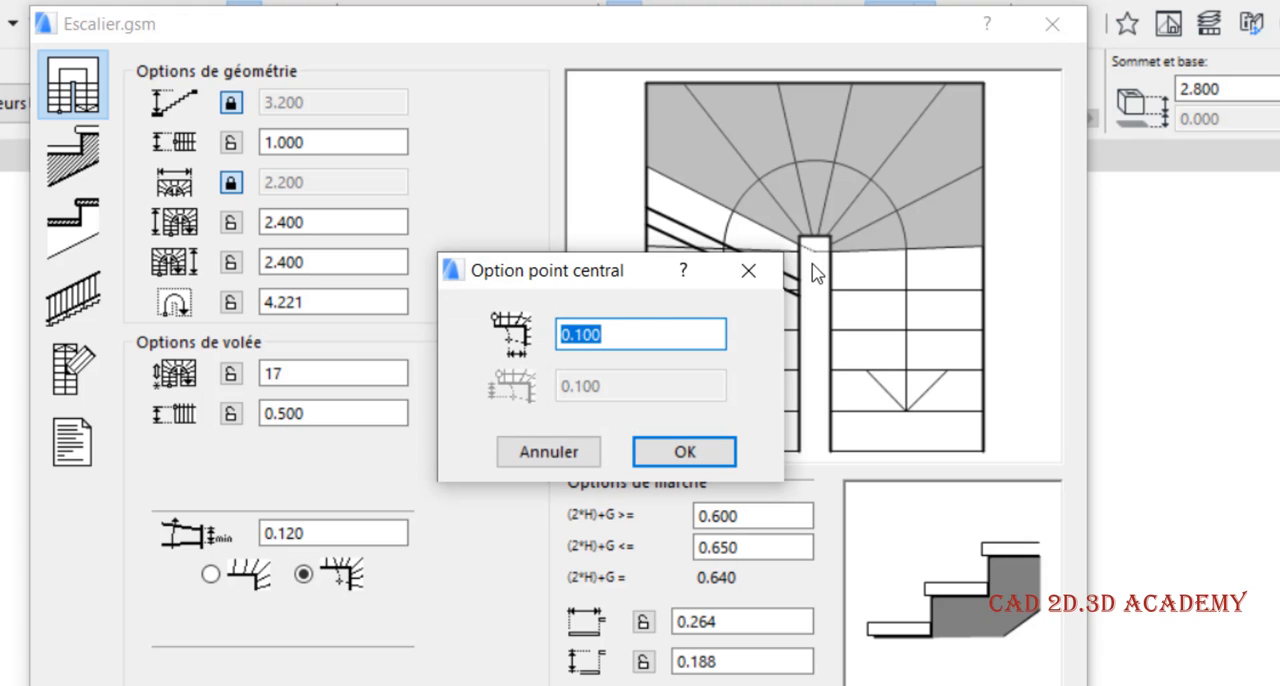
pyautogui.click(624, 330)
pyautogui.moveTo(624, 330); pyautogui.dragTo(548, 331)
pyautogui.click(762, 276)
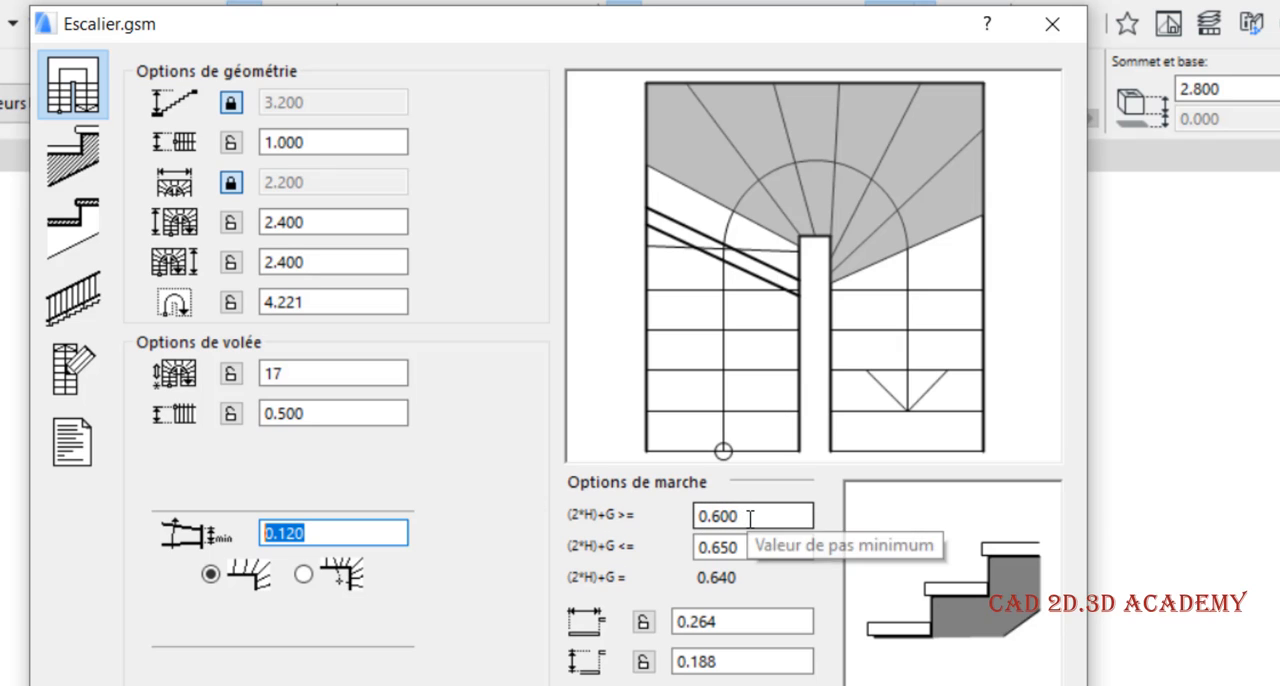
# Review the minimum and maximum step-rule values, and set the riser height to 0.17 m and lock it
pyautogui.moveTo(750, 517); pyautogui.dragTo(687, 523)
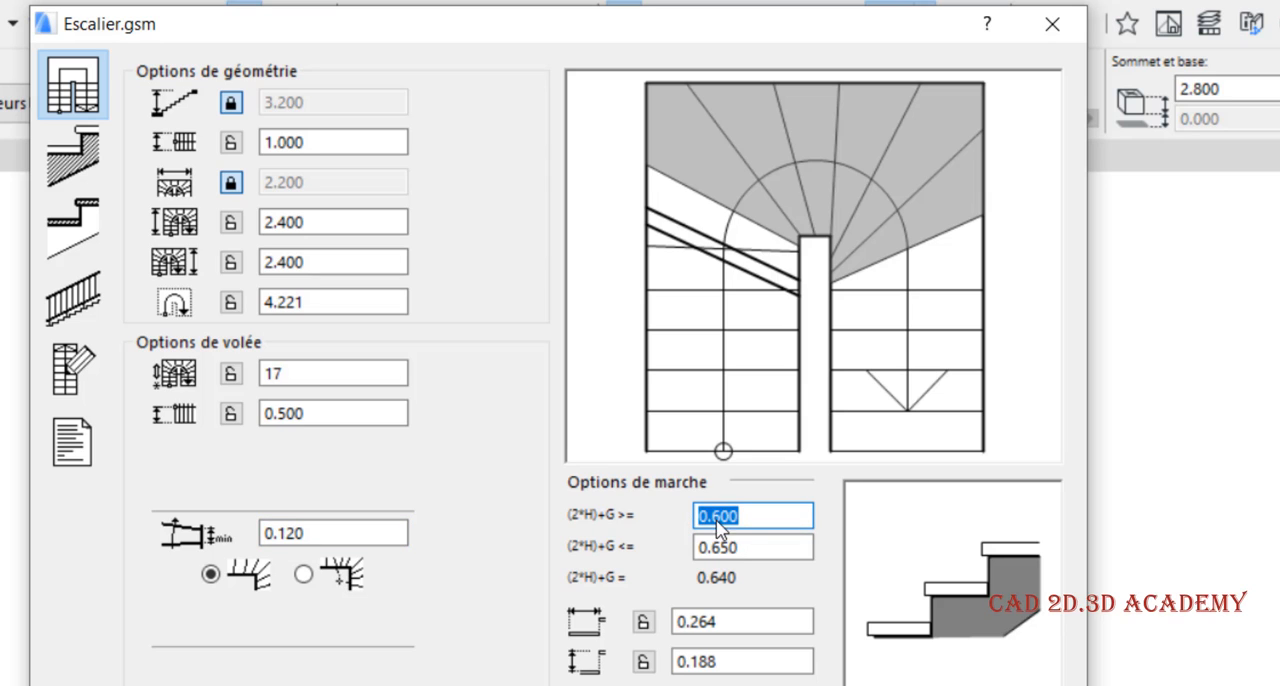
pyautogui.moveTo(787, 549); pyautogui.dragTo(700, 558)
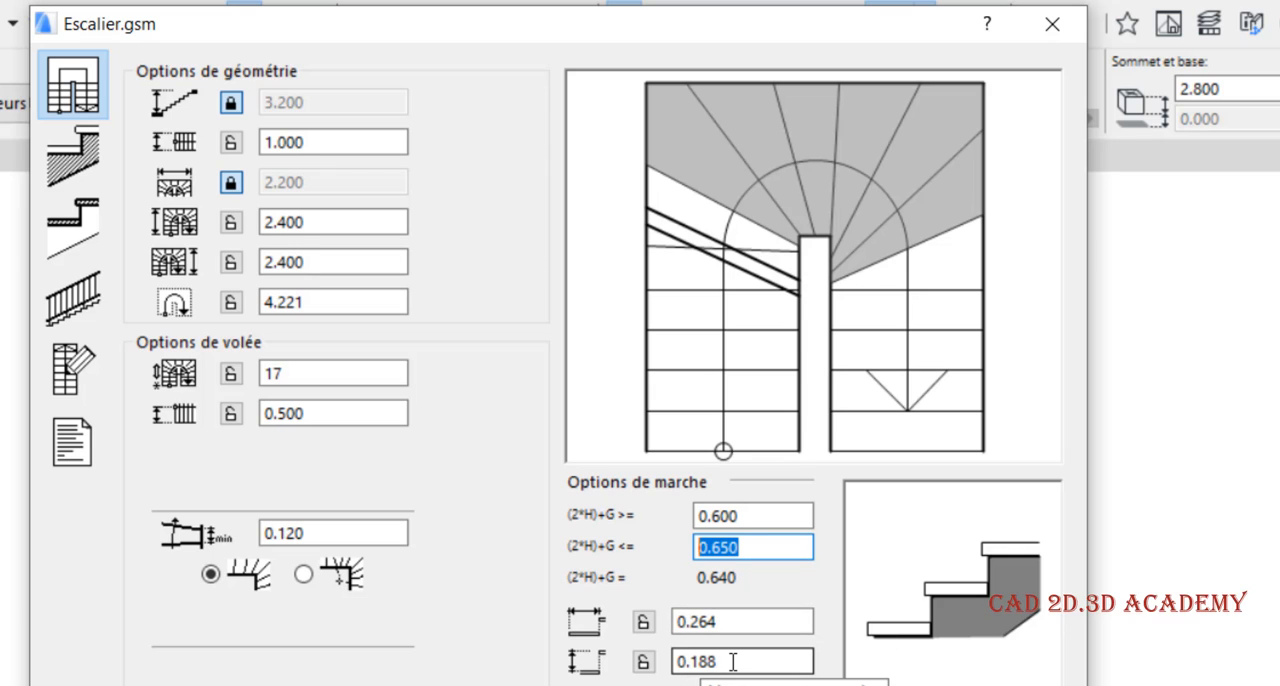
pyautogui.doubleClick(677, 661)
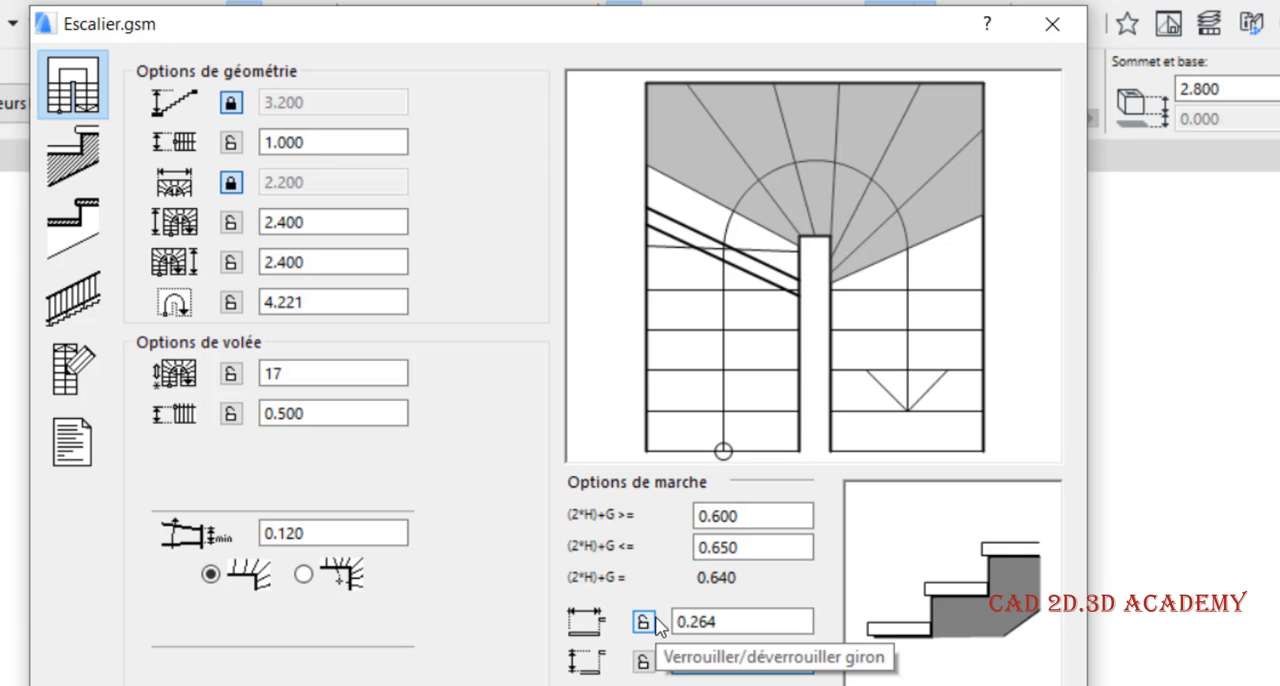
pyautogui.write('0.168')
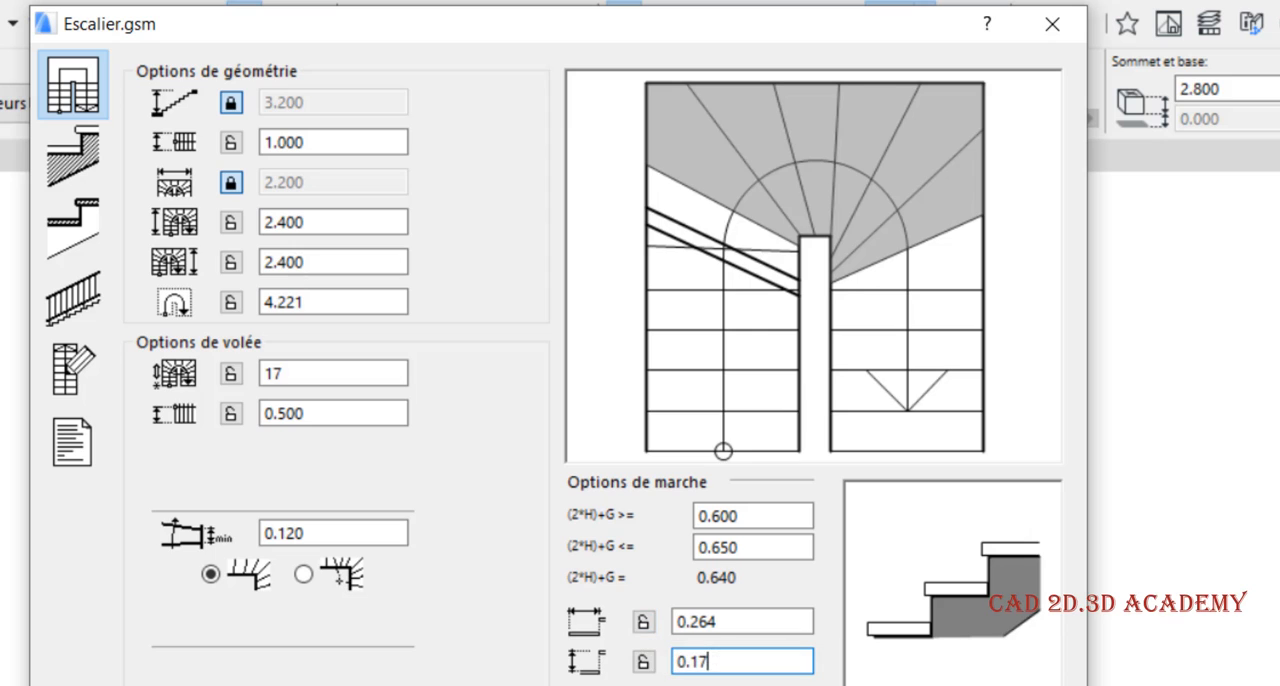
pyautogui.press('Return')
pyautogui.click(643, 661)
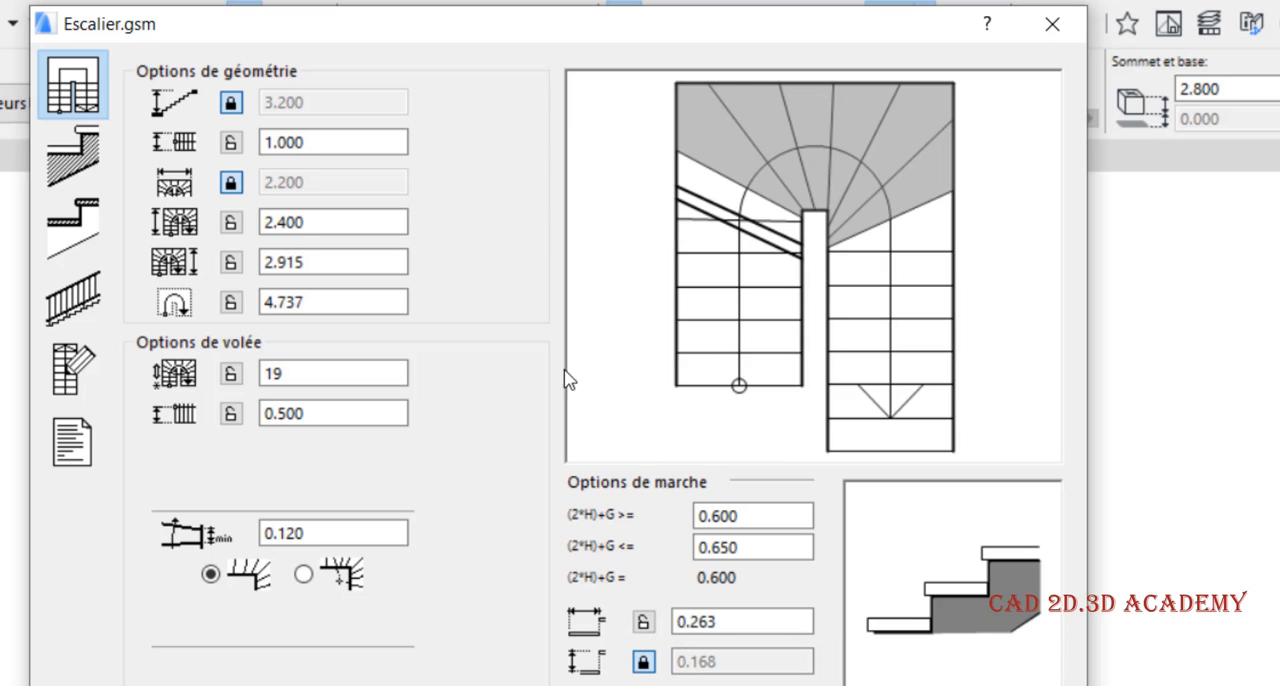
# Examine the step count, the two part lengths, the tread depth and the offset value for the stair's top connection
pyautogui.click(307, 373)
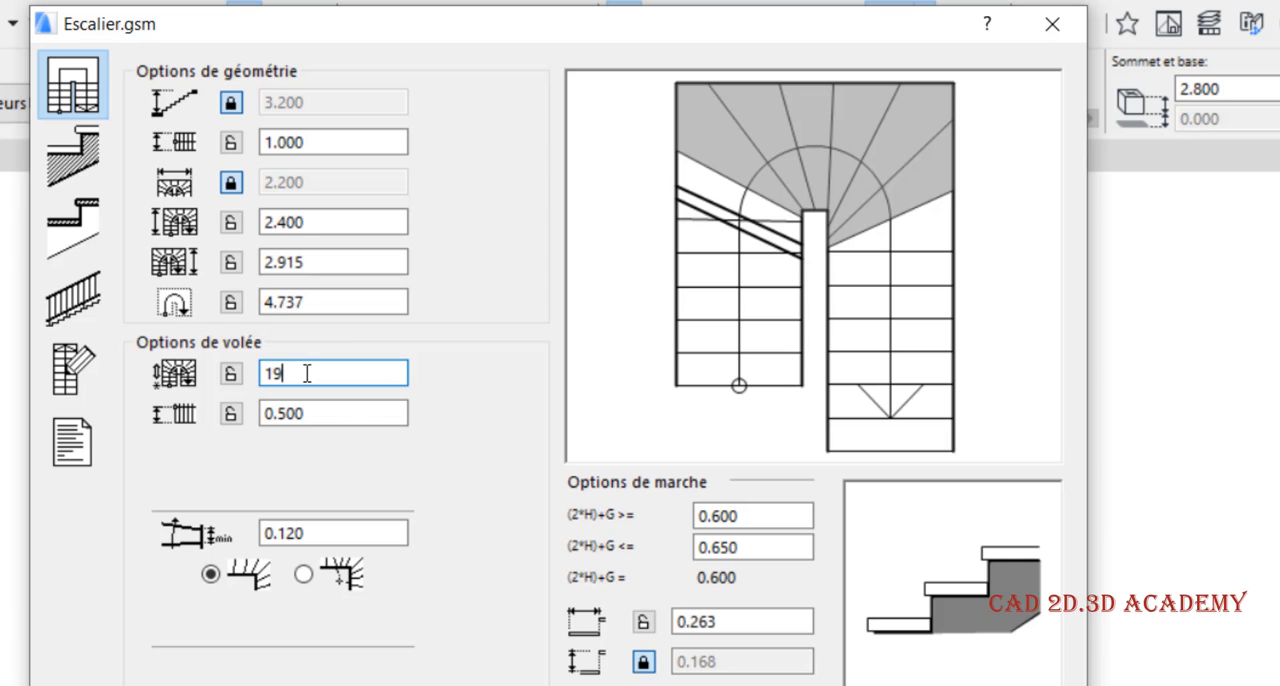
pyautogui.doubleClick(272, 373)
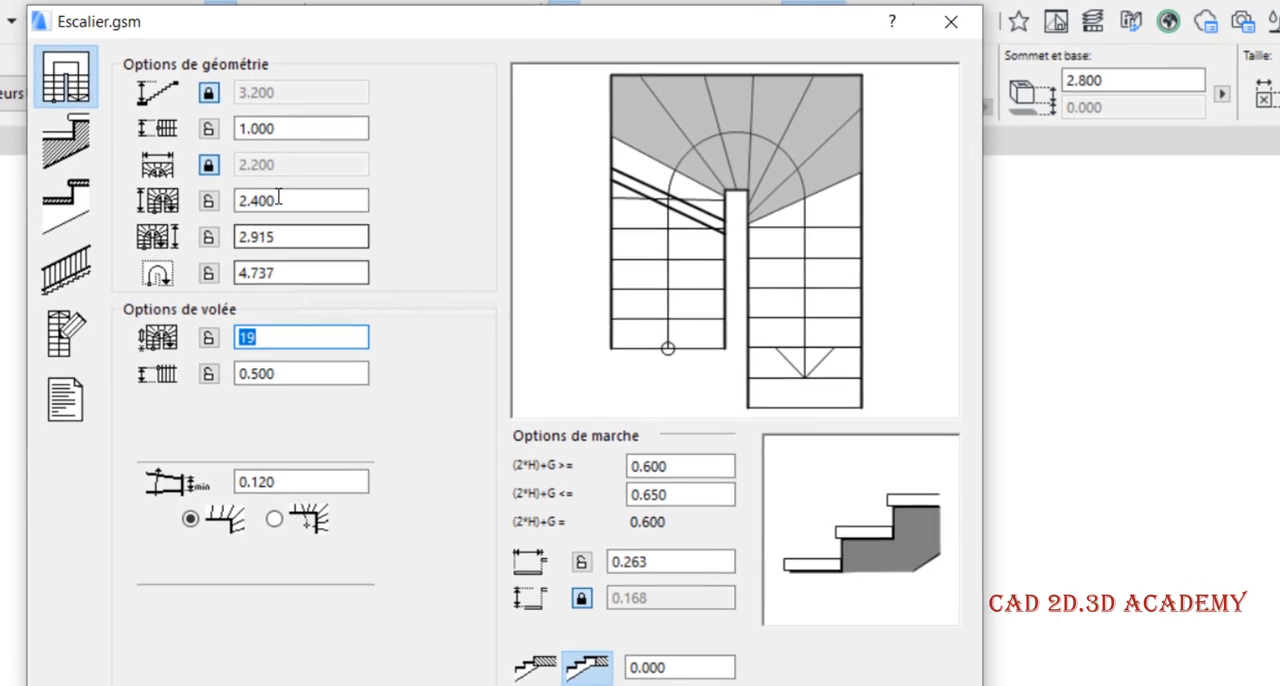
pyautogui.doubleClick(282, 192)
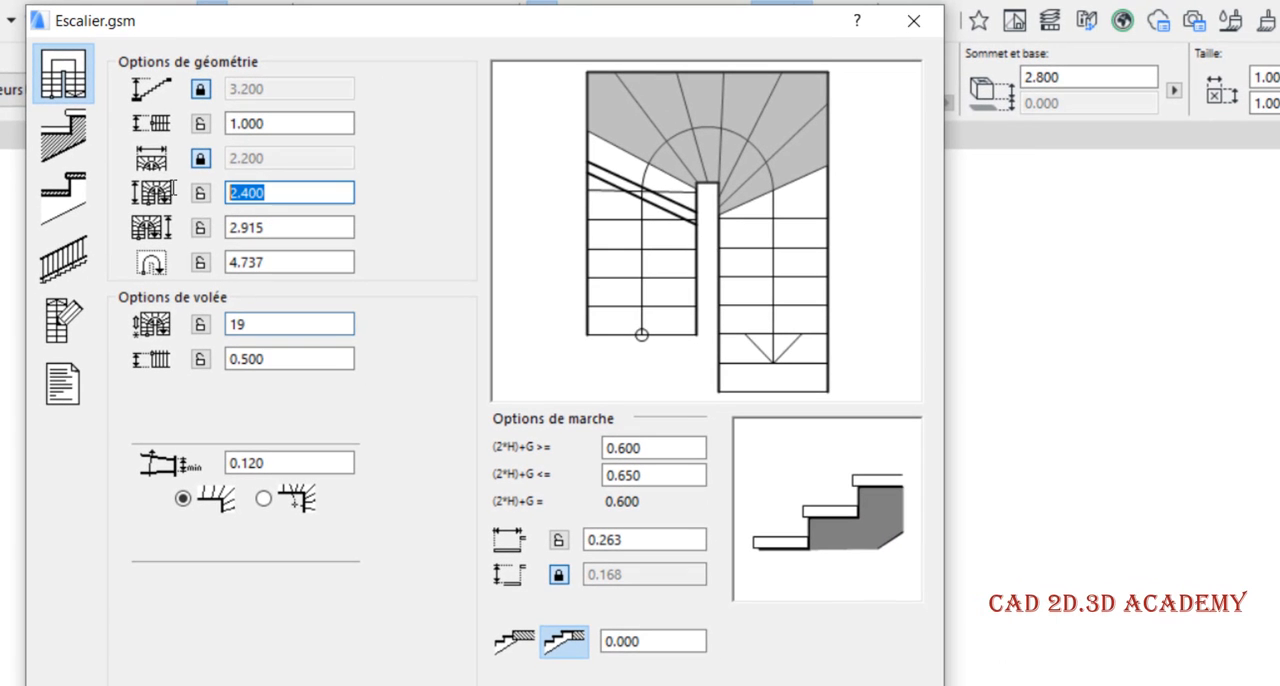
pyautogui.doubleClick(268, 226)
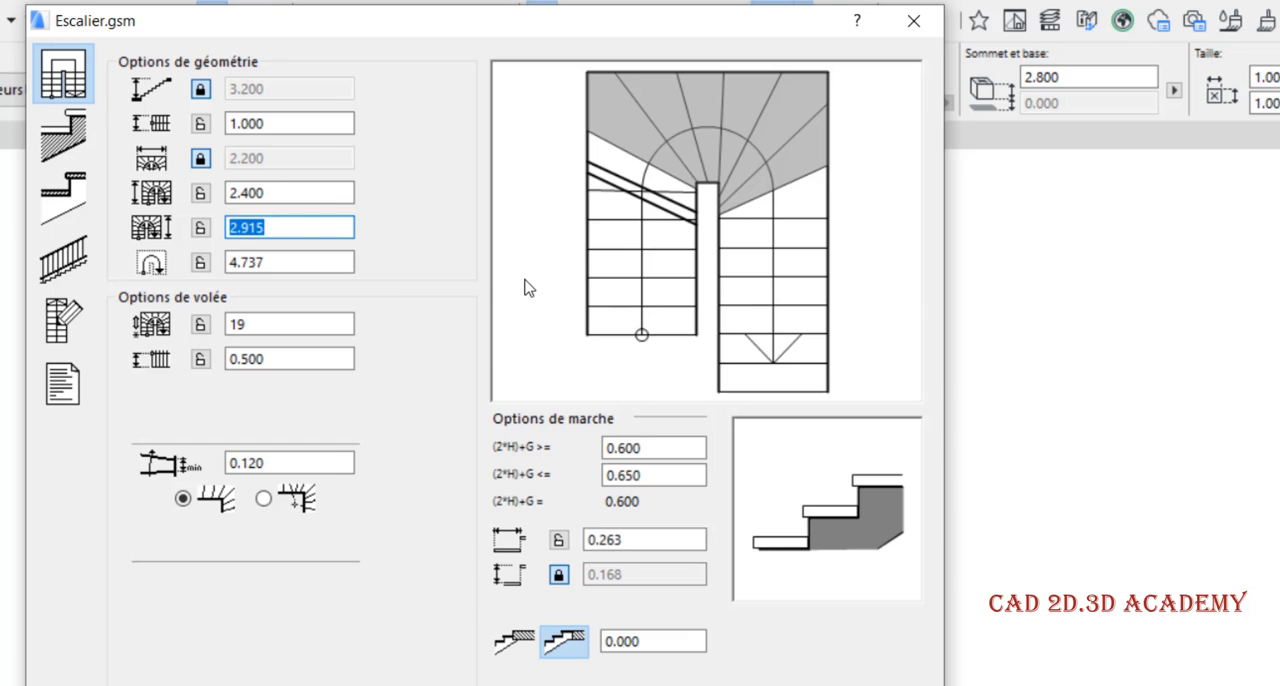
pyautogui.doubleClick(620, 642)
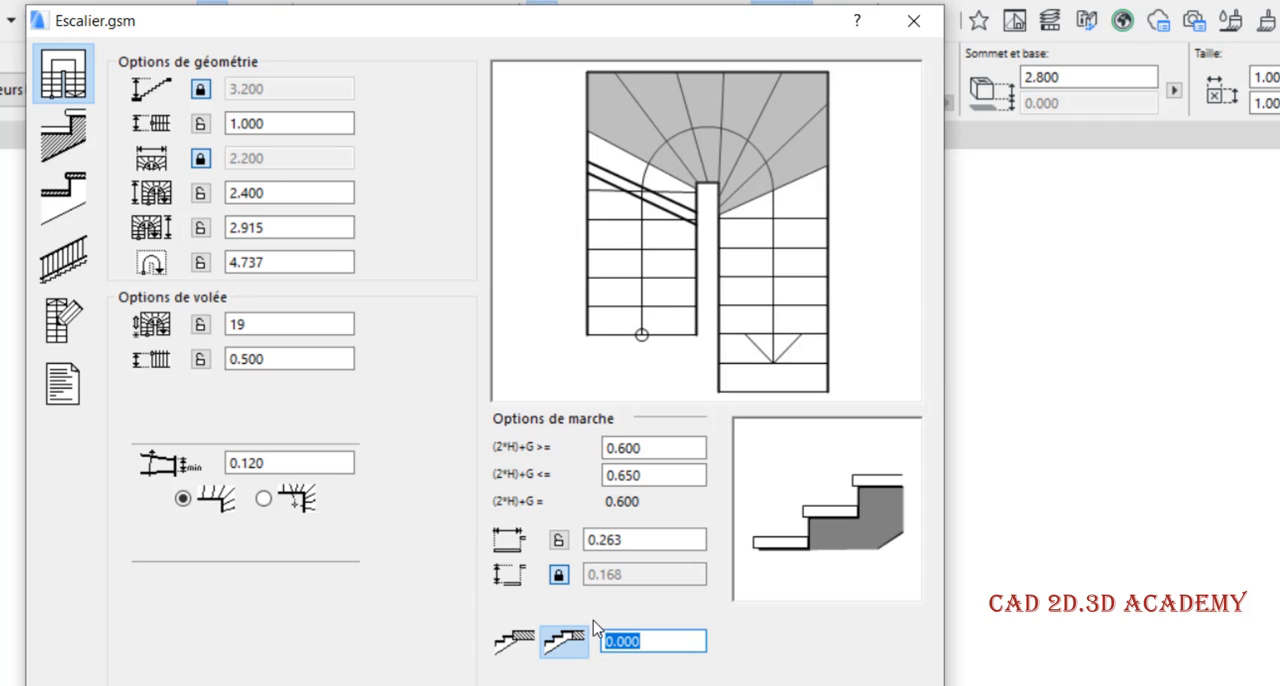
pyautogui.doubleClick(608, 540)
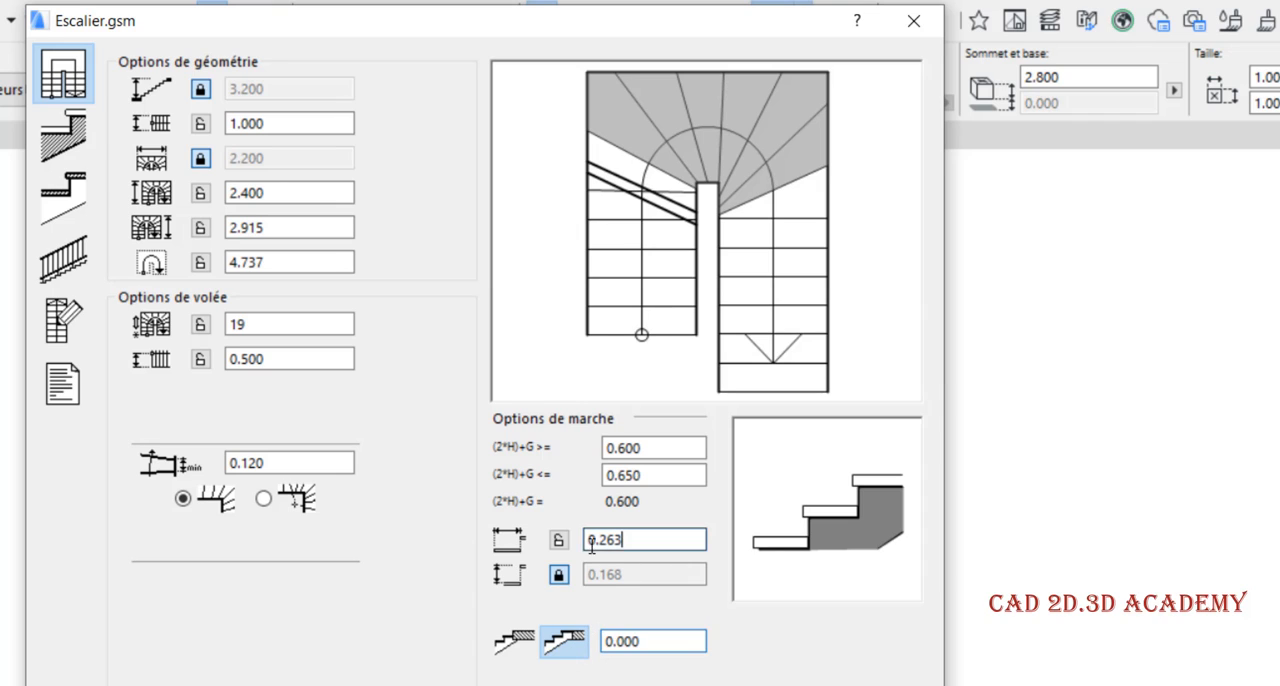
pyautogui.doubleClick(655, 641)
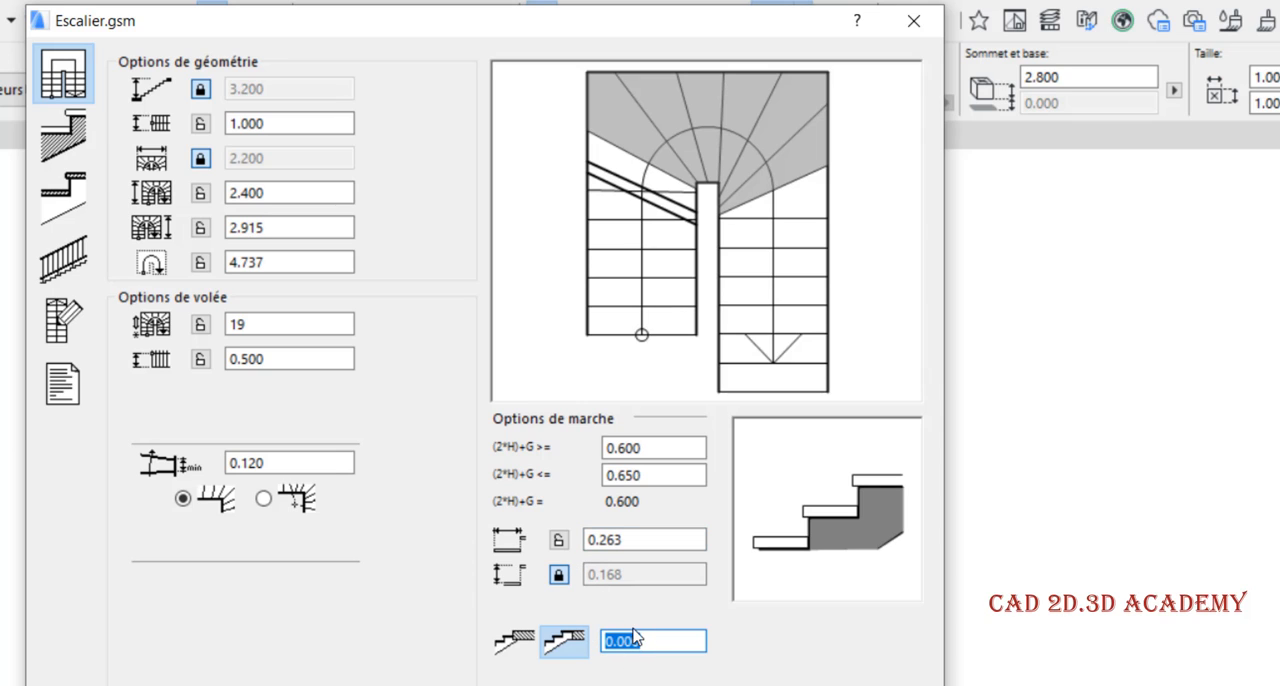
pyautogui.click(612, 641)
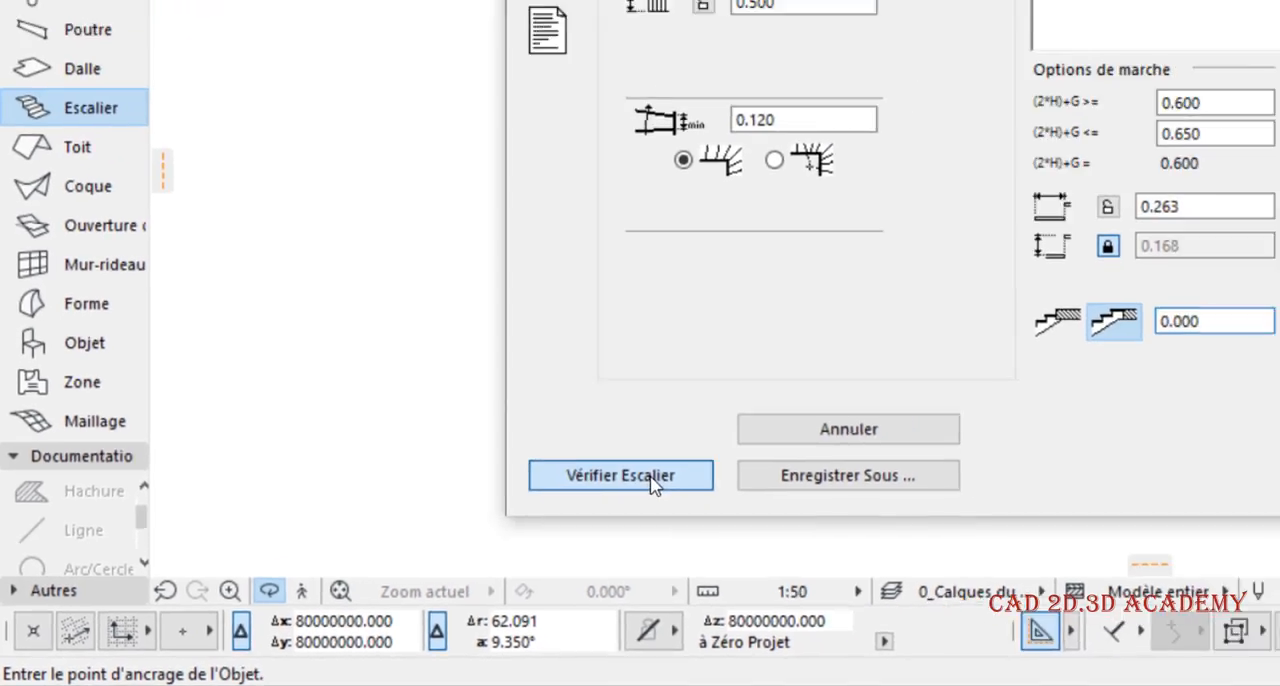
# Verify the stair, try excluding treads on both sides of the turn from the winders, and verify it again
pyautogui.click(815, 433)
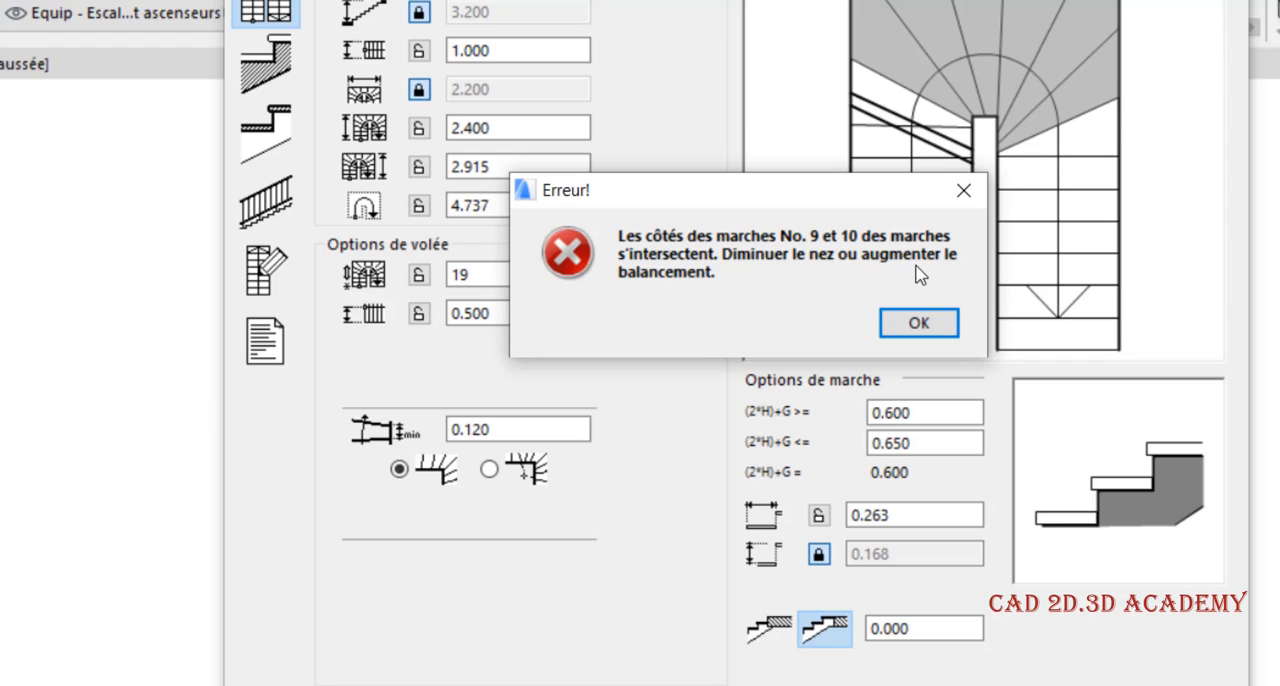
pyautogui.click(958, 200)
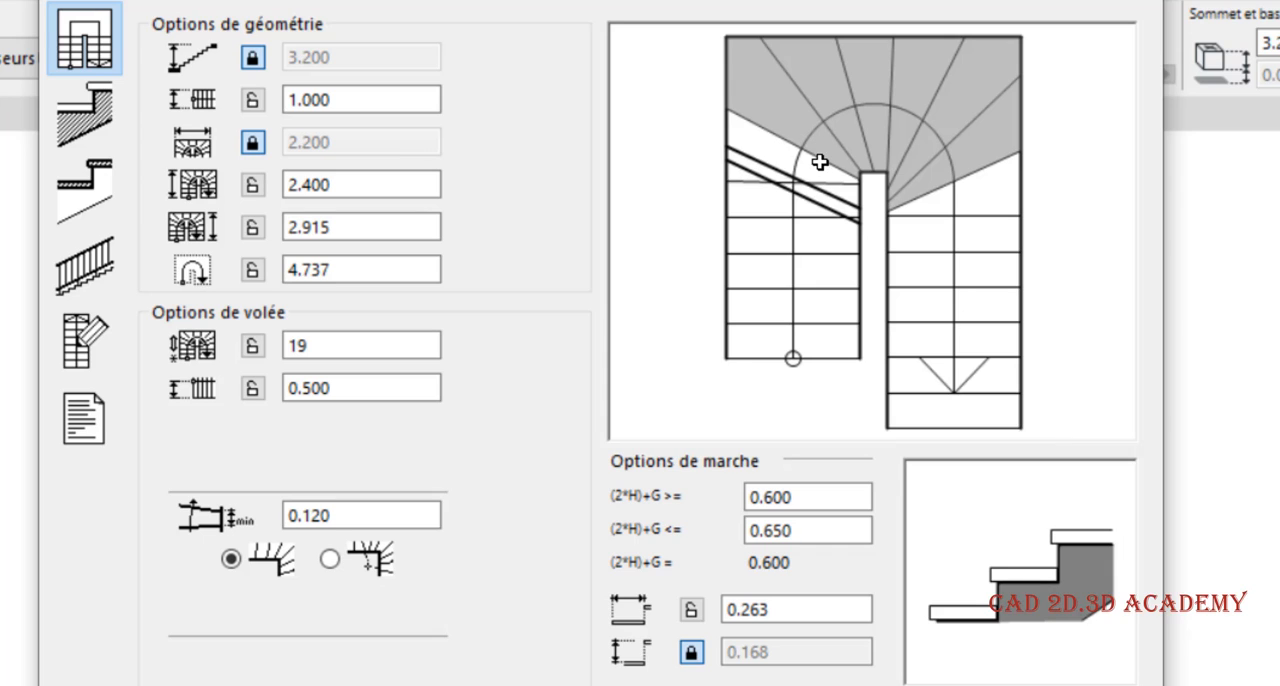
pyautogui.click(818, 88)
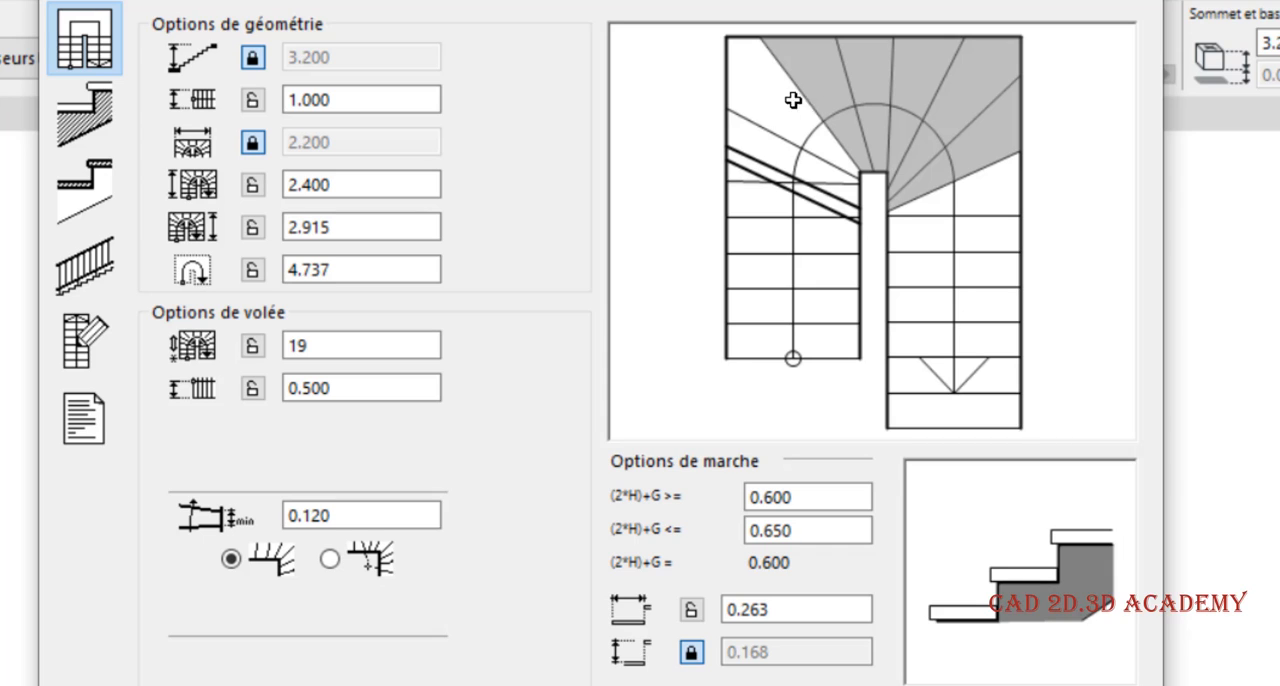
pyautogui.click(866, 84)
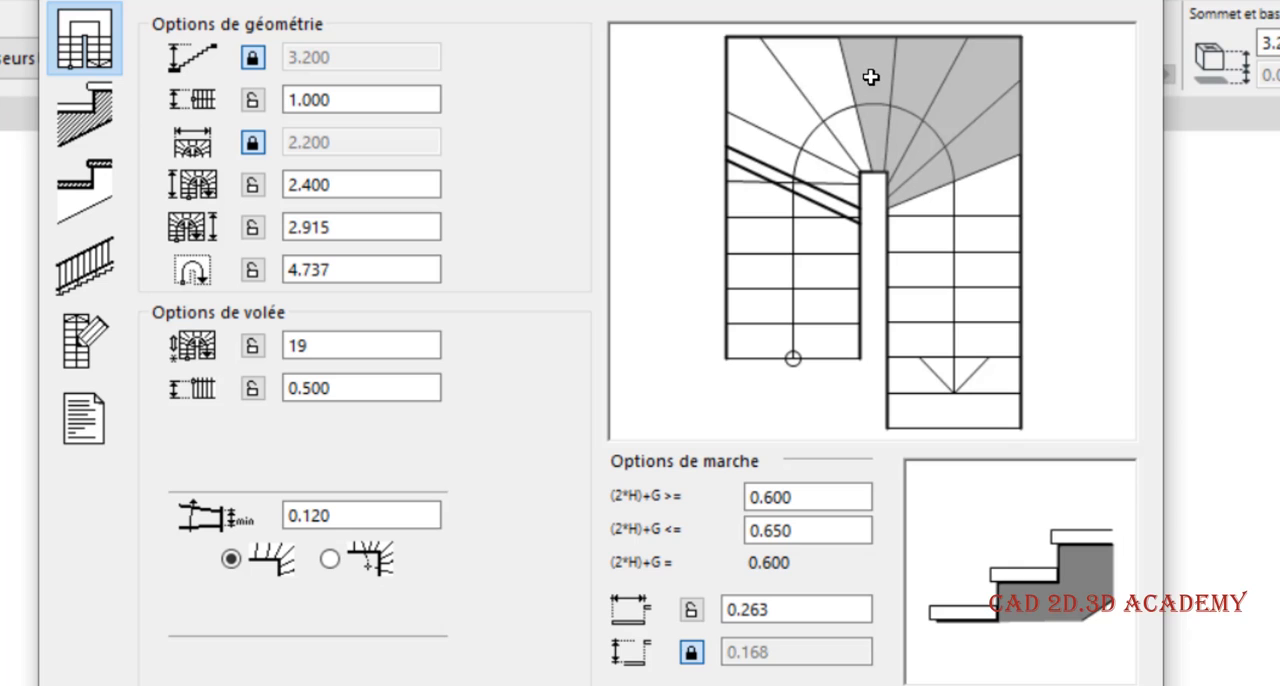
pyautogui.click(982, 100)
pyautogui.click(932, 82)
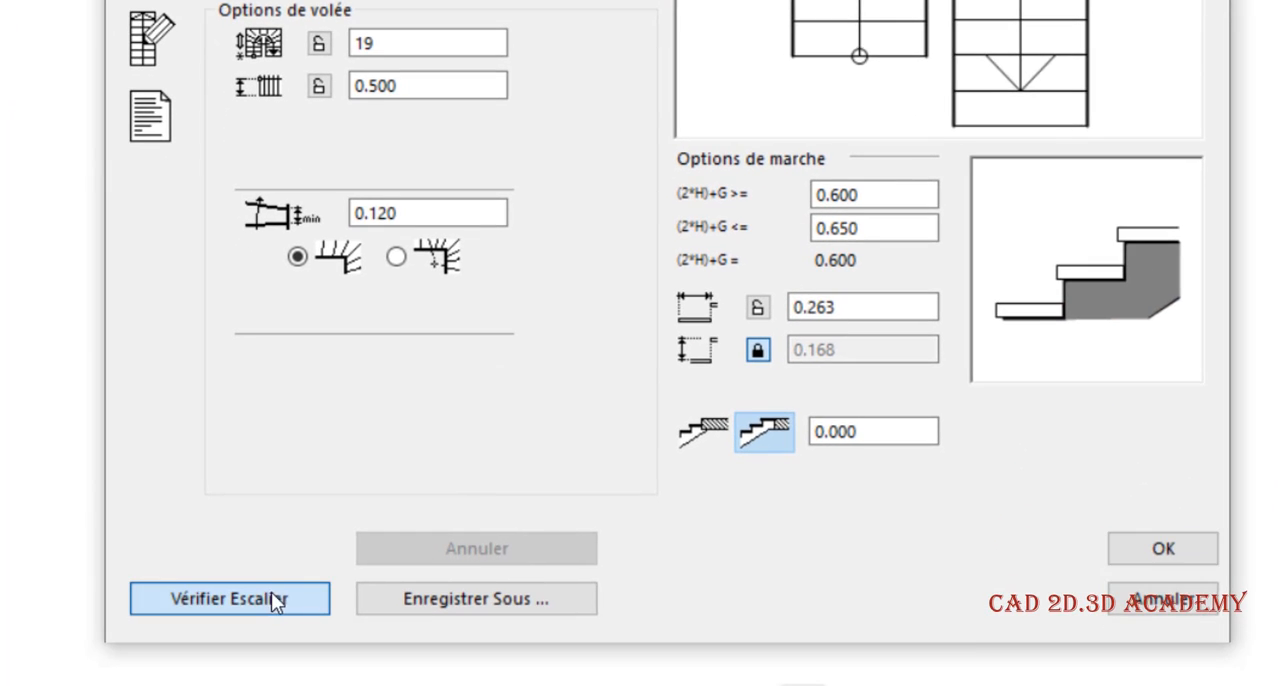
pyautogui.click(212, 685)
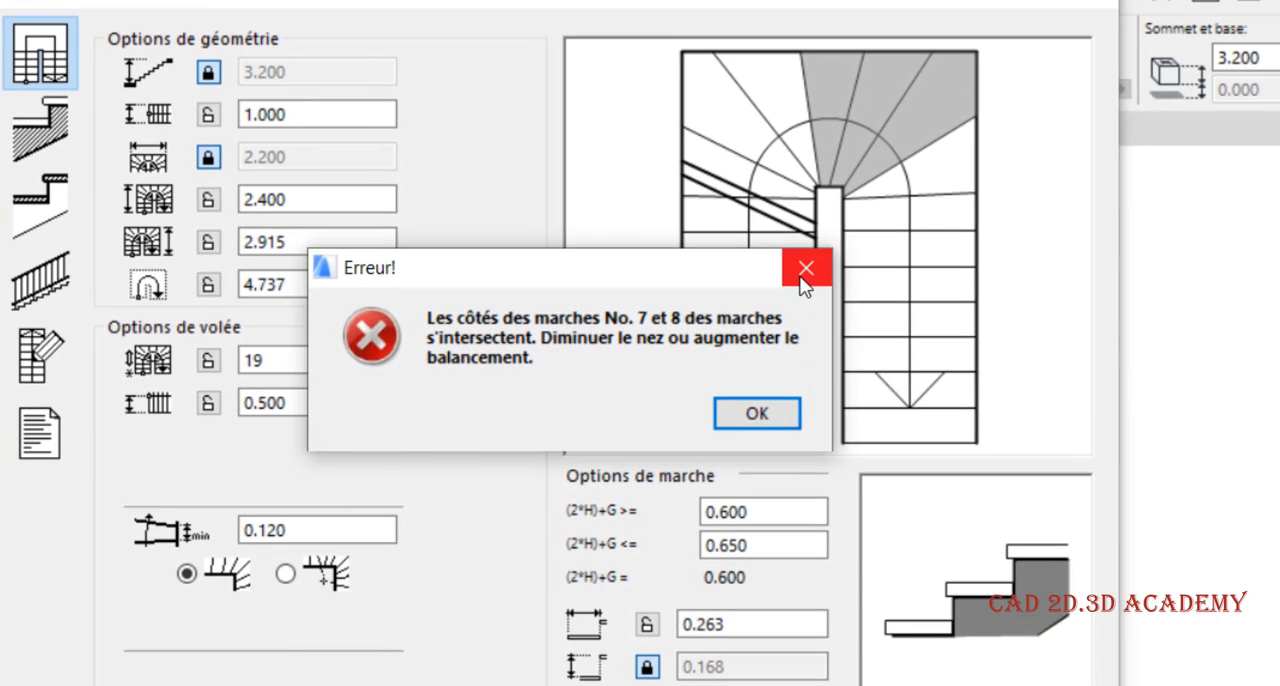
pyautogui.click(841, 166)
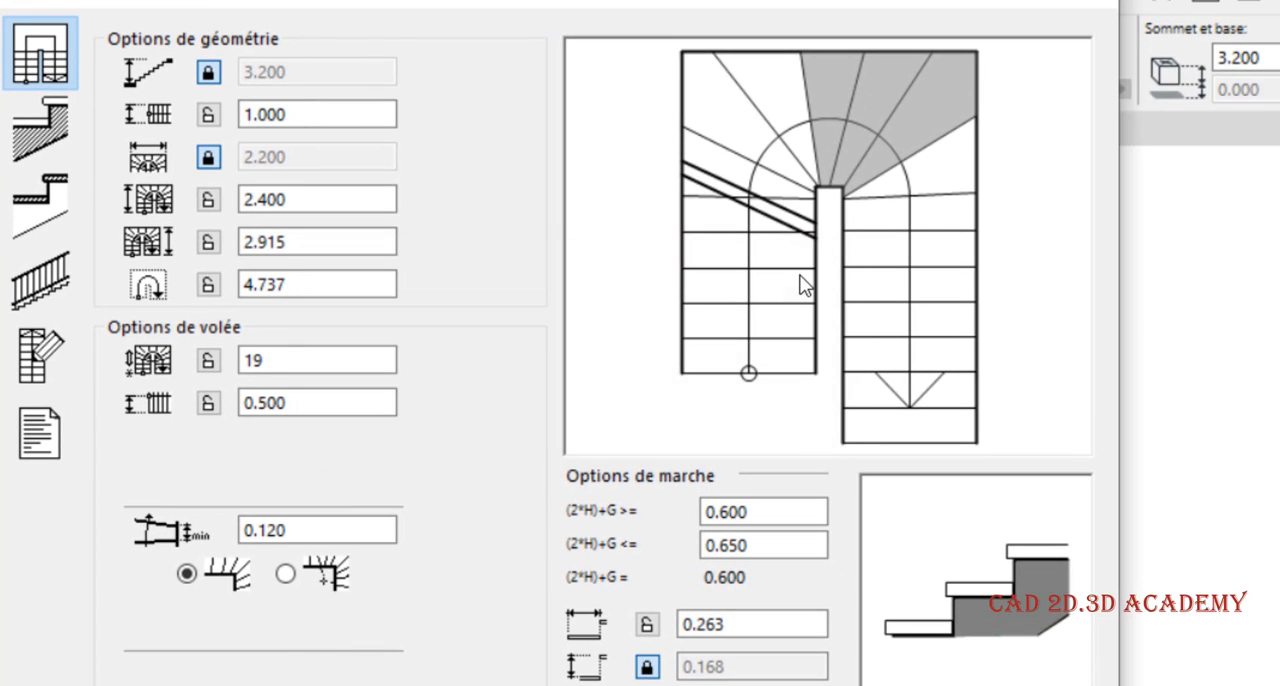
# Try extending the winders around the whole turn and into the adjoining treads of both flights, and verify the stair
pyautogui.click(791, 87)
pyautogui.click(747, 124)
pyautogui.click(727, 172)
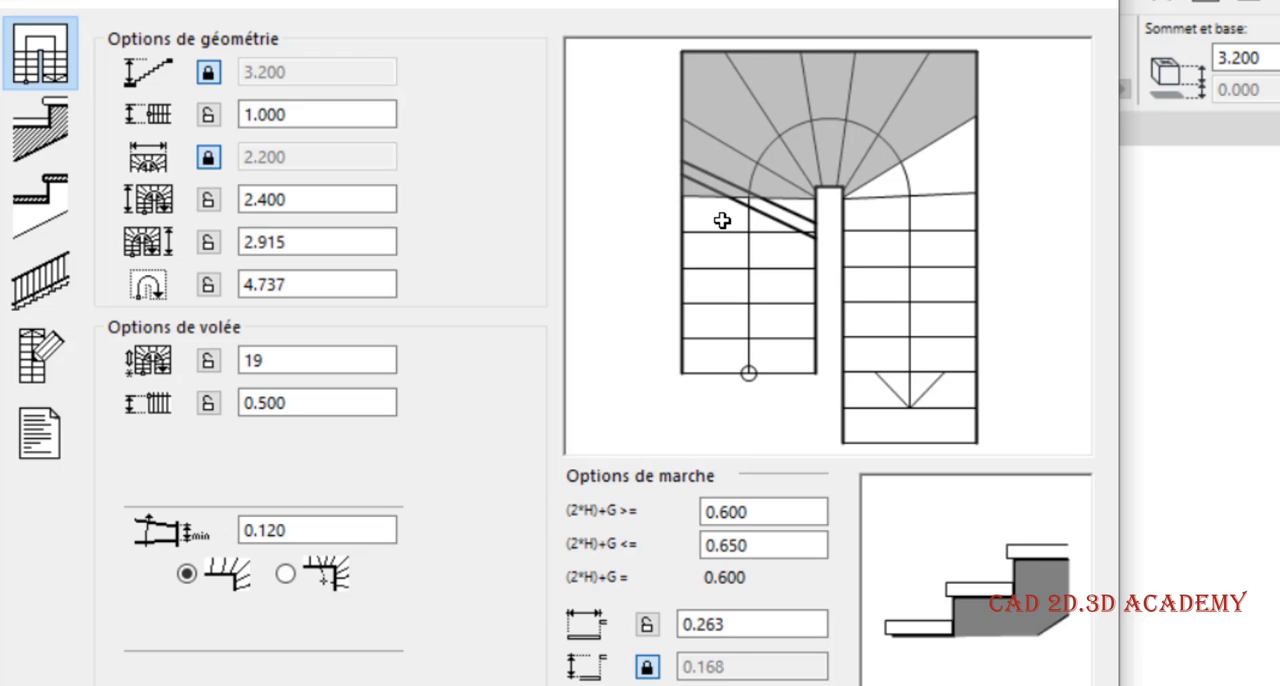
pyautogui.click(722, 221)
pyautogui.click(912, 186)
pyautogui.click(929, 212)
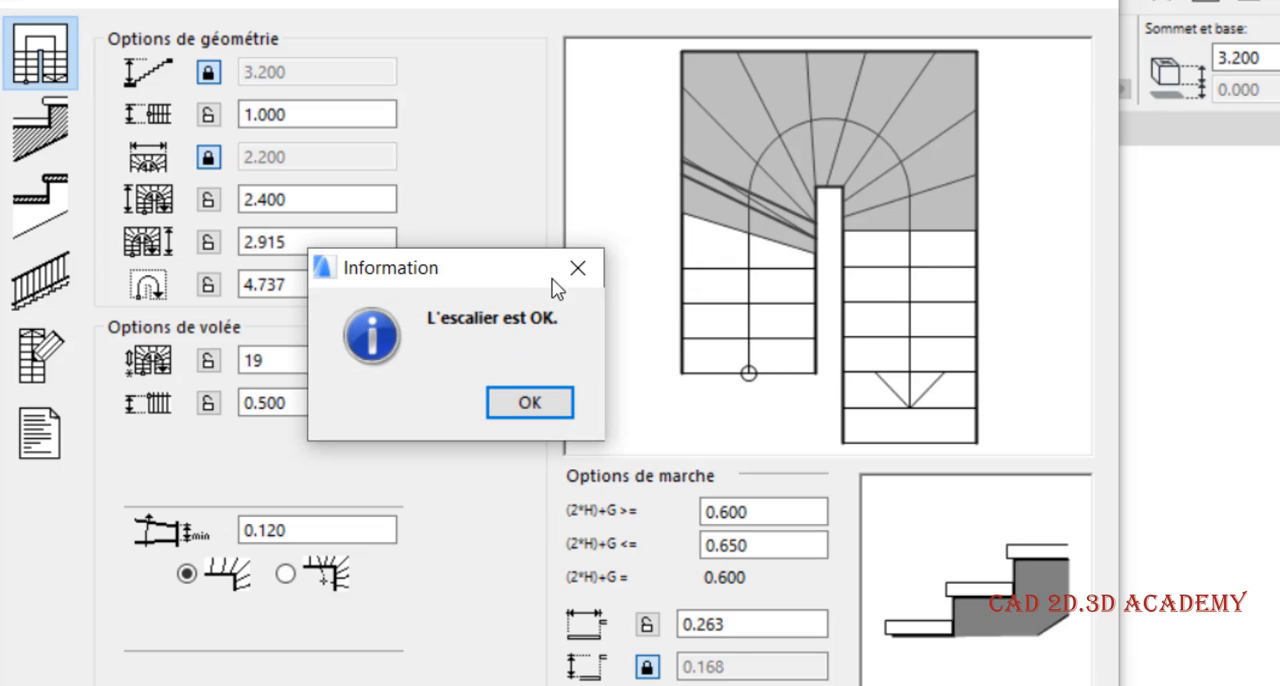
pyautogui.click(541, 406)
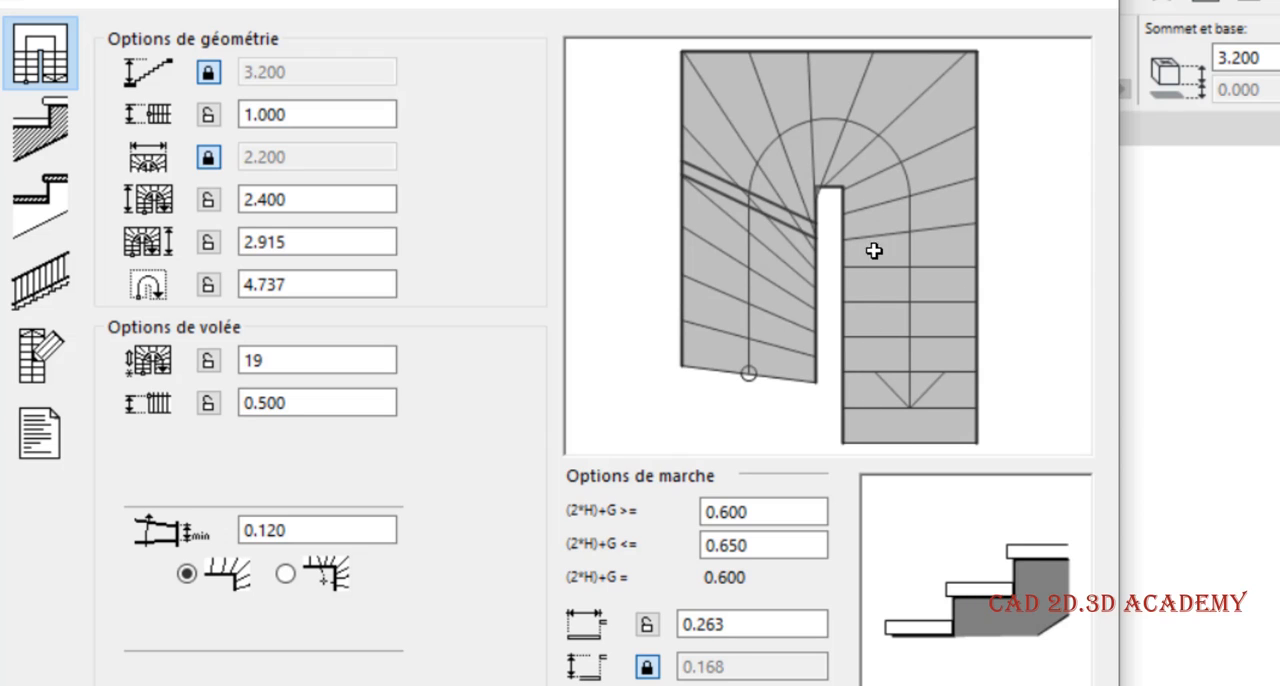
# Try verifying the stair with every tread of both flights included in the winders, and rebalance from the first tread
pyautogui.click(274, 684)
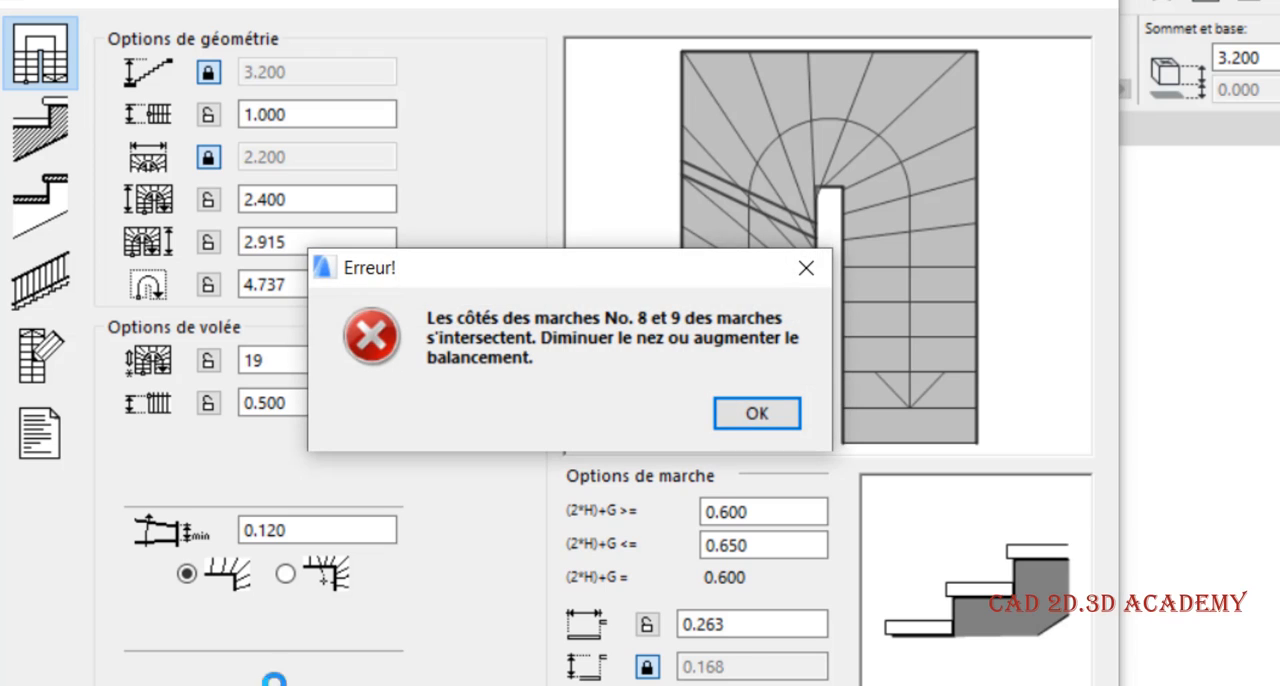
pyautogui.click(813, 263)
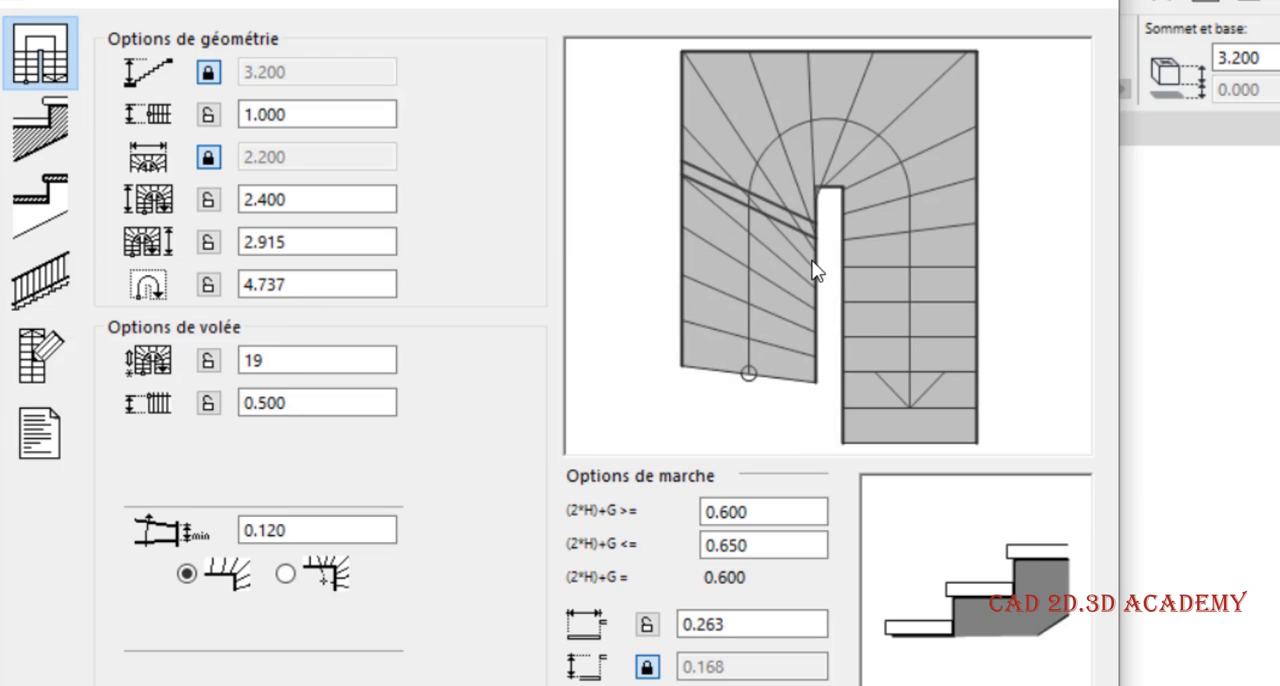
pyautogui.click(718, 366)
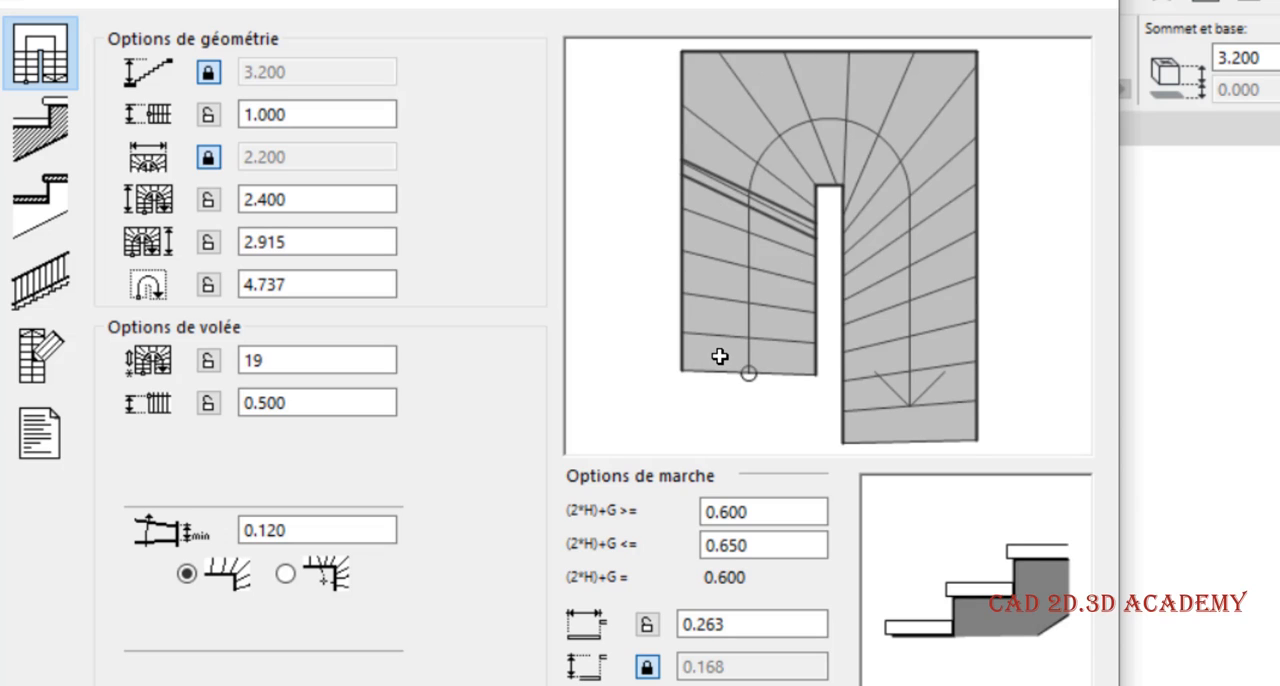
pyautogui.click(735, 359)
# Try excluding the starting flight's treads from the winders while keeping those of the ending flight, and verify the stair
pyautogui.moveTo(735, 355)
pyautogui.mouseDown()
pyautogui.moveTo(729, 208)
pyautogui.moveTo(768, 147)
pyautogui.moveTo(914, 161)
pyautogui.mouseUp()
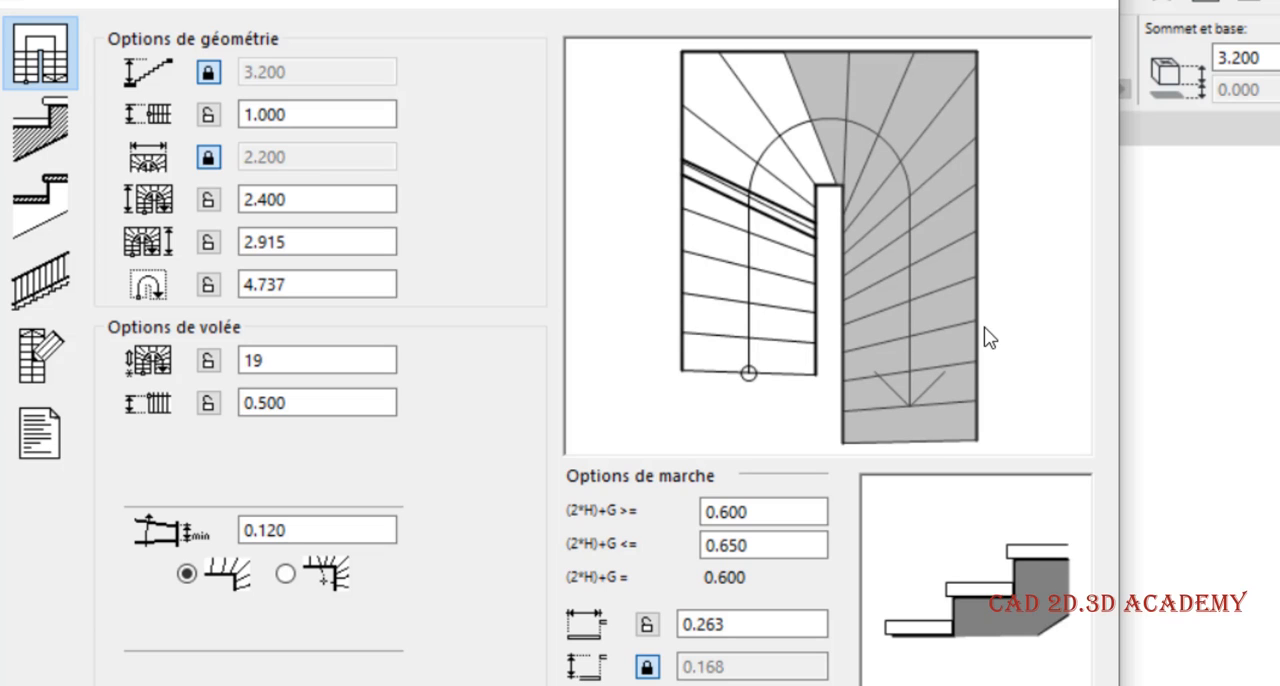
pyautogui.moveTo(938, 430)
pyautogui.mouseDown()
pyautogui.moveTo(946, 340)
pyautogui.moveTo(861, 106)
pyautogui.moveTo(809, 34)
pyautogui.mouseUp()
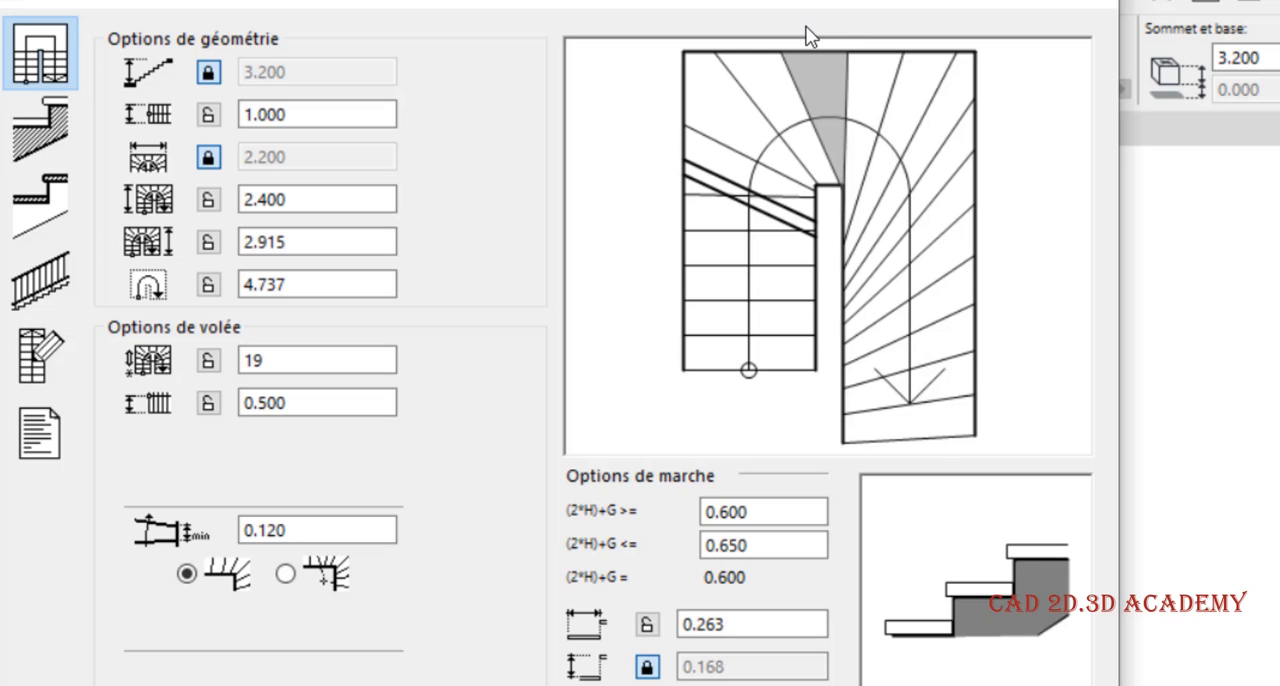
pyautogui.click(935, 425)
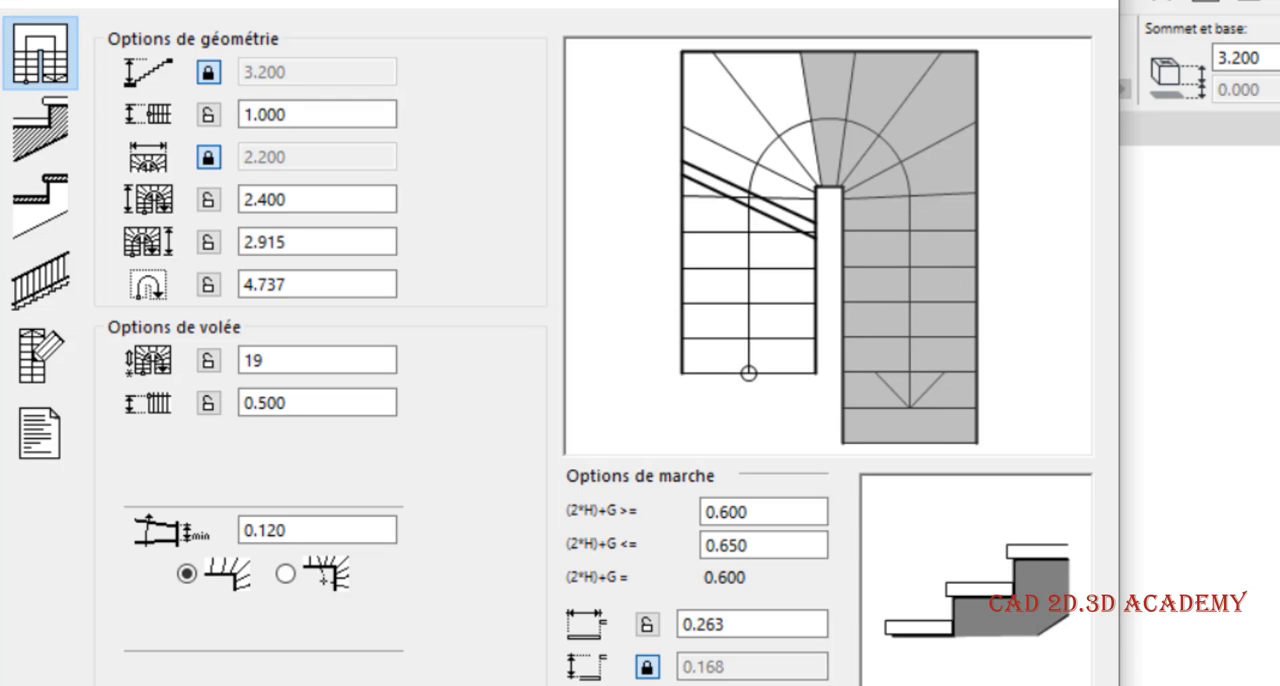
pyautogui.press('Return')
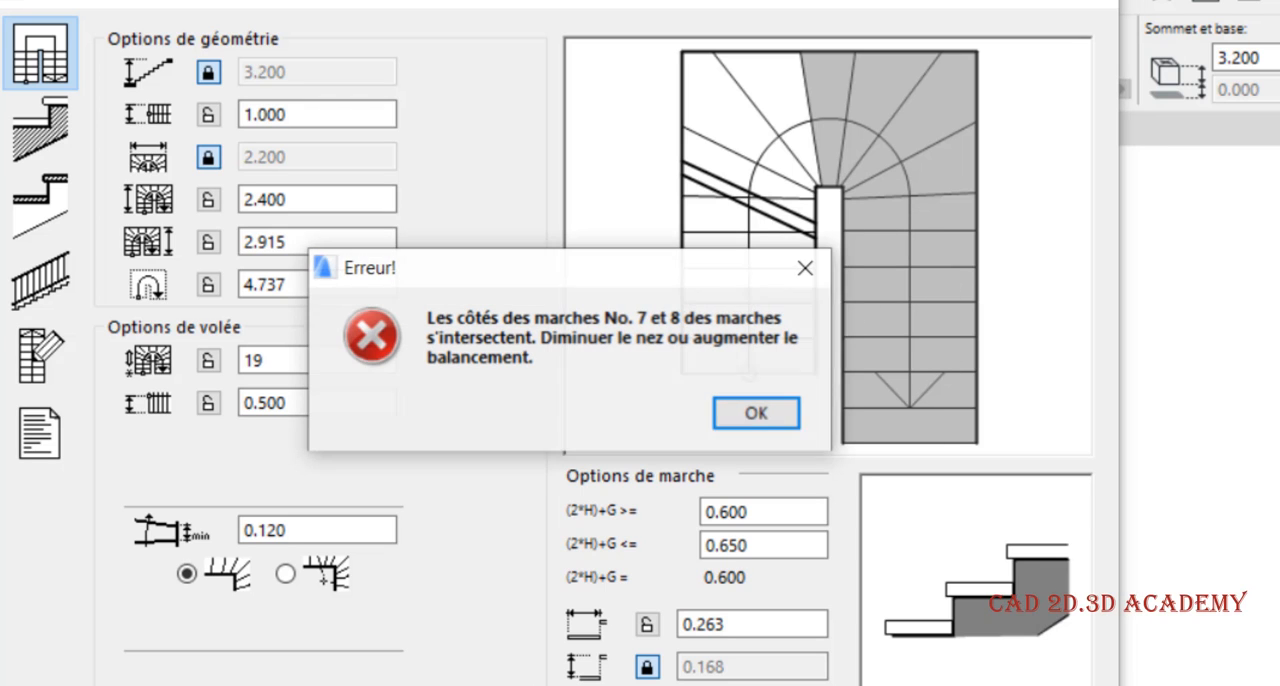
pyautogui.click(800, 287)
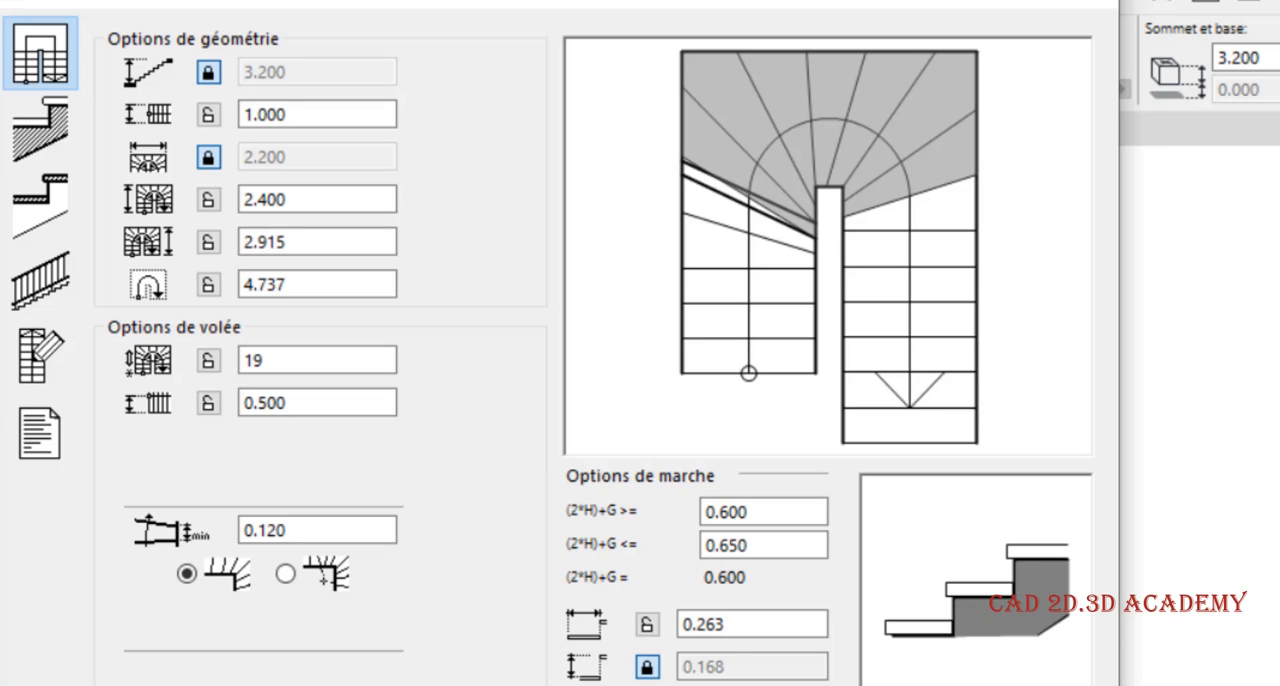
# Limit the winders to the turn, include the adjoining treads of the starting flight, and verify the stair
pyautogui.click(574, 263)
pyautogui.click(738, 219)
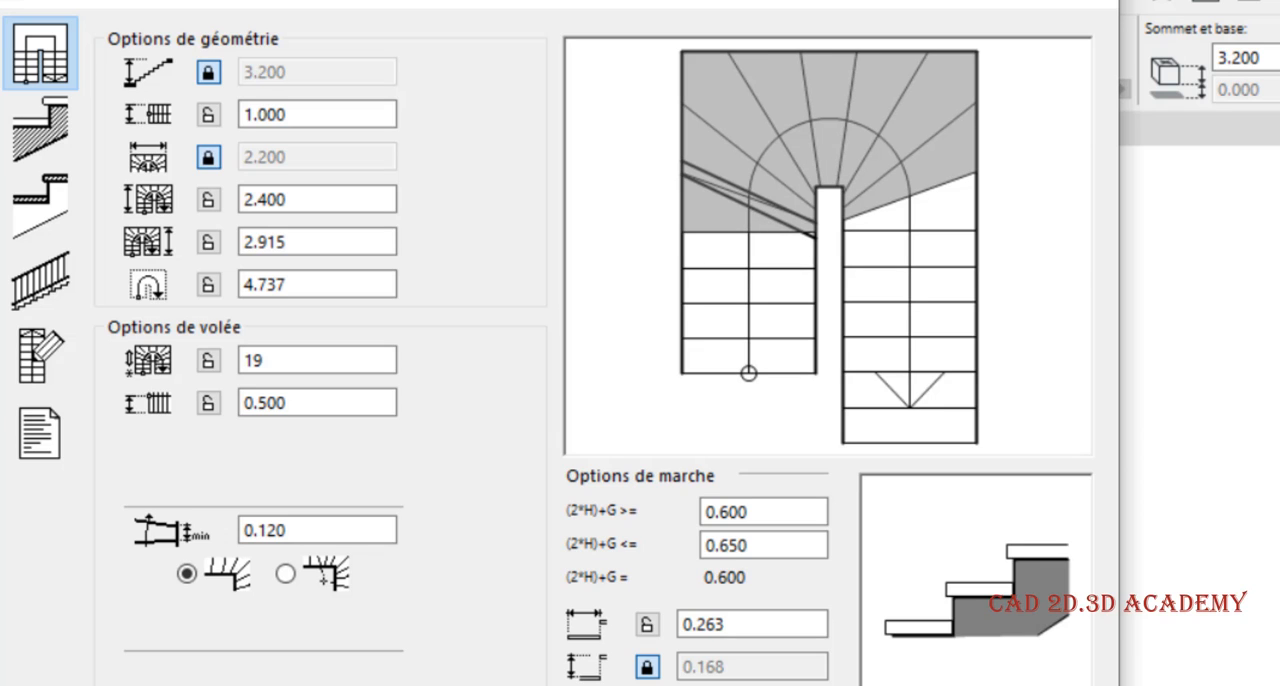
pyautogui.click(578, 268)
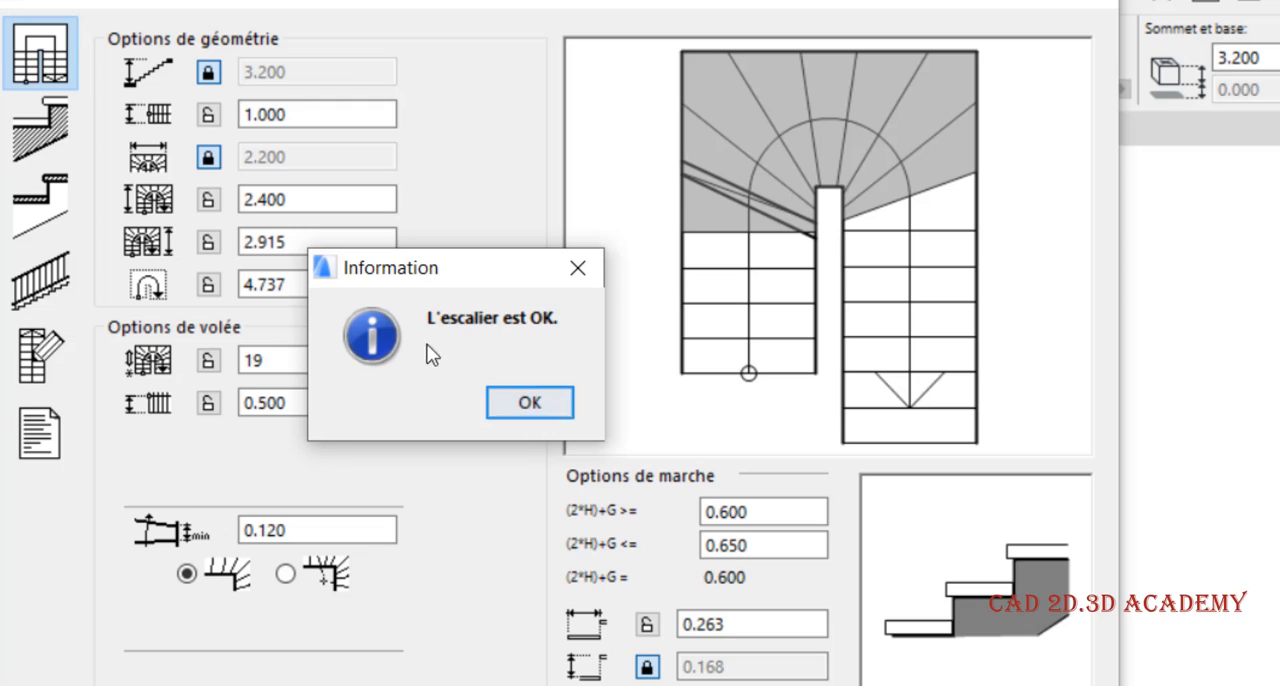
pyautogui.click(578, 270)
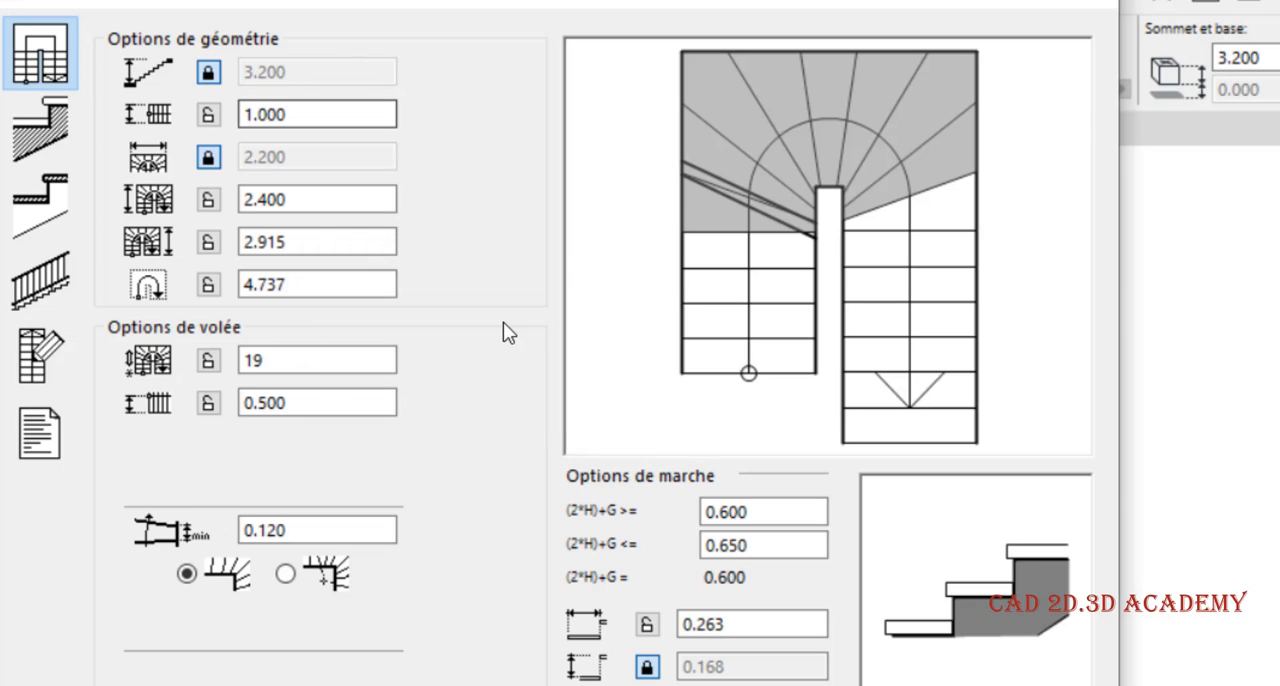
# Compare the five stair structure types in the structure settings and return to the solid structure with separate treads
pyautogui.click(50, 150)
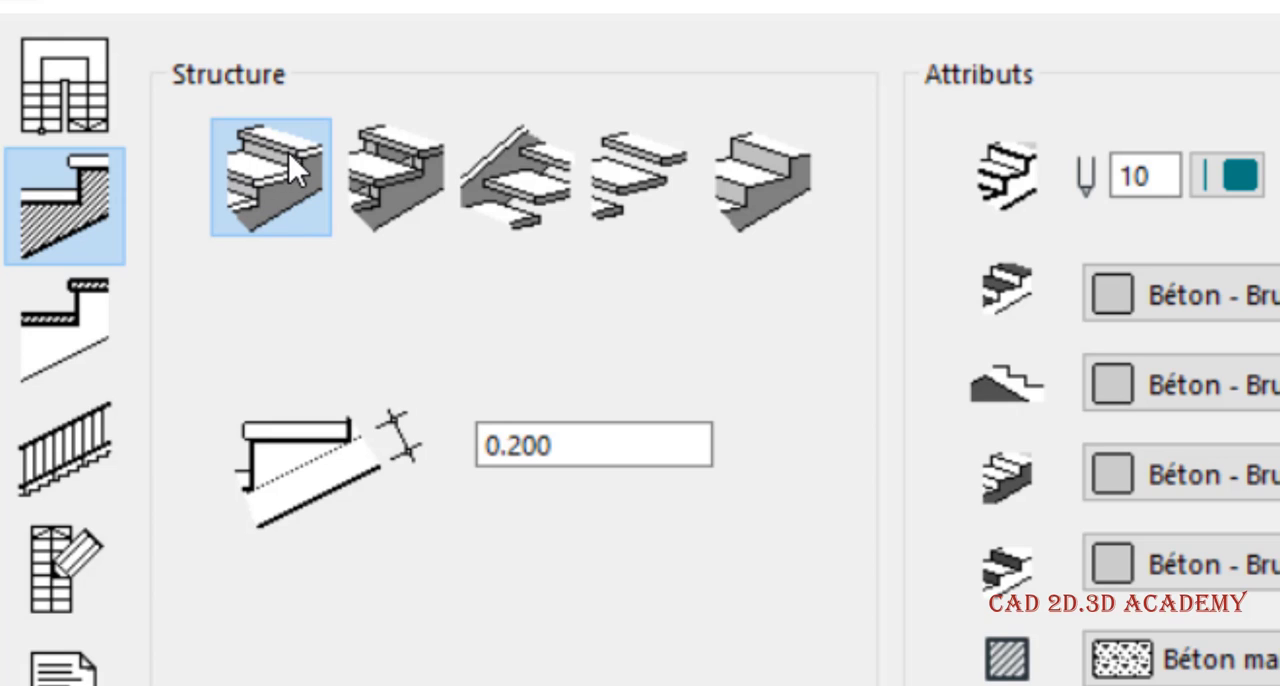
pyautogui.click(410, 176)
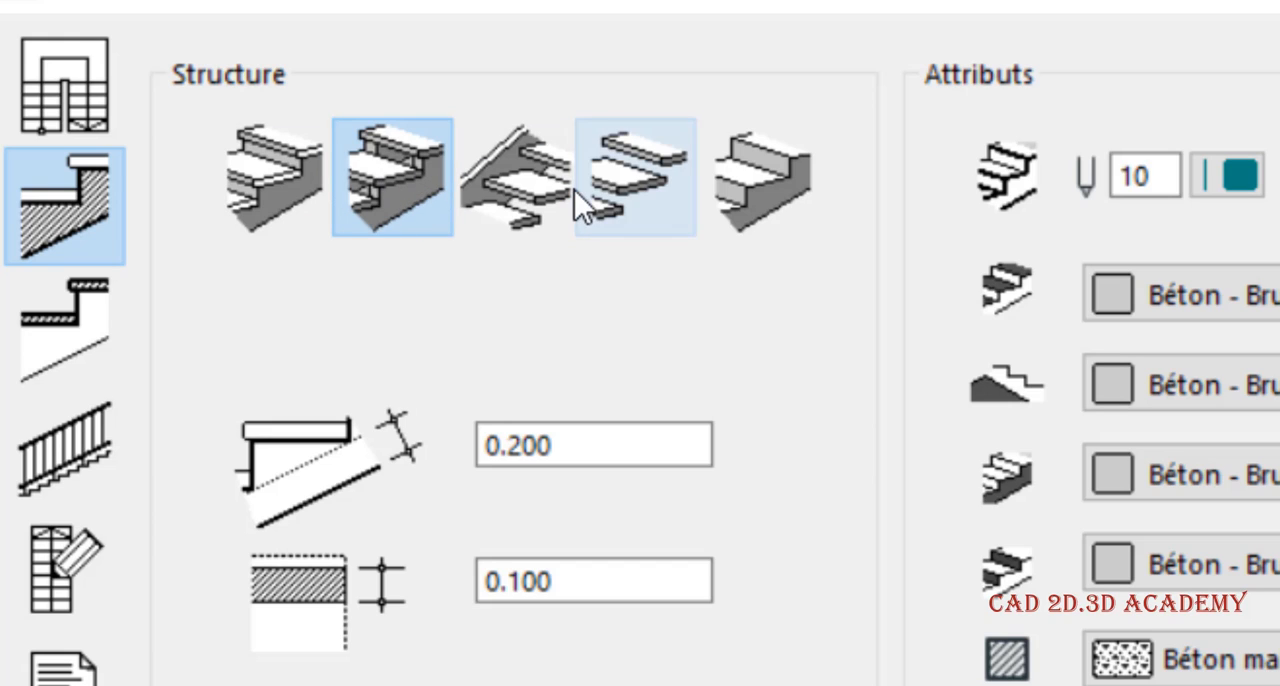
pyautogui.click(523, 195)
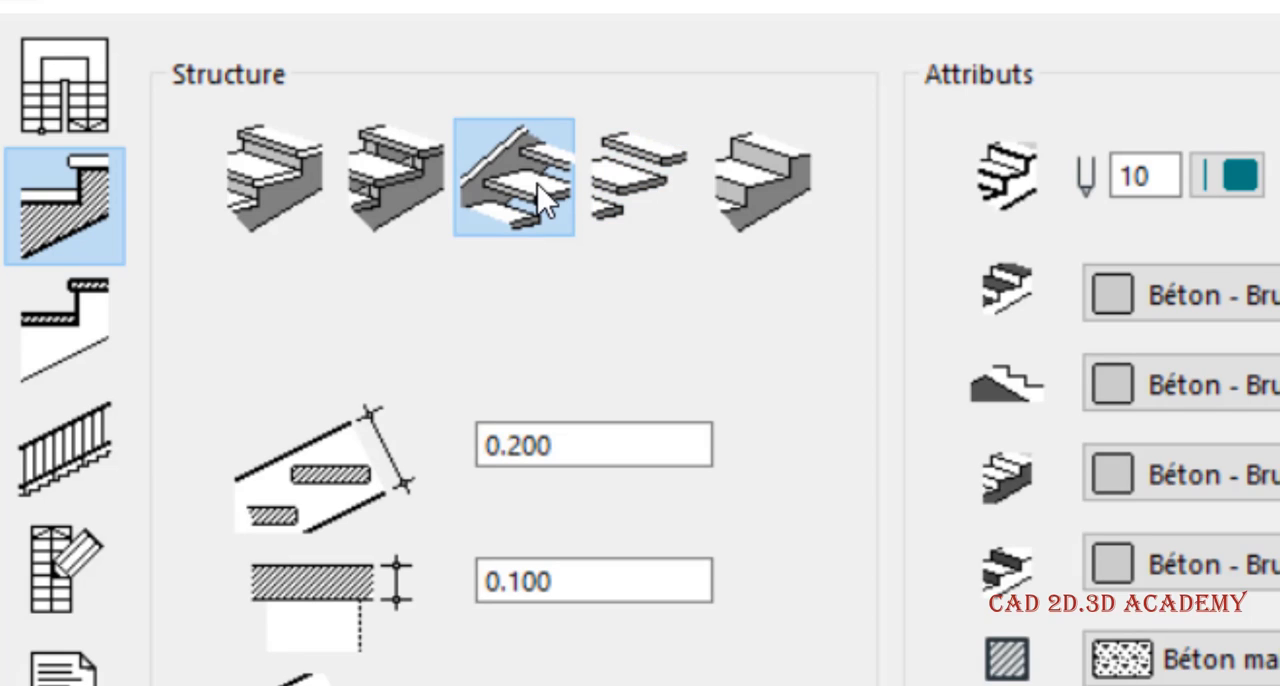
pyautogui.click(597, 195)
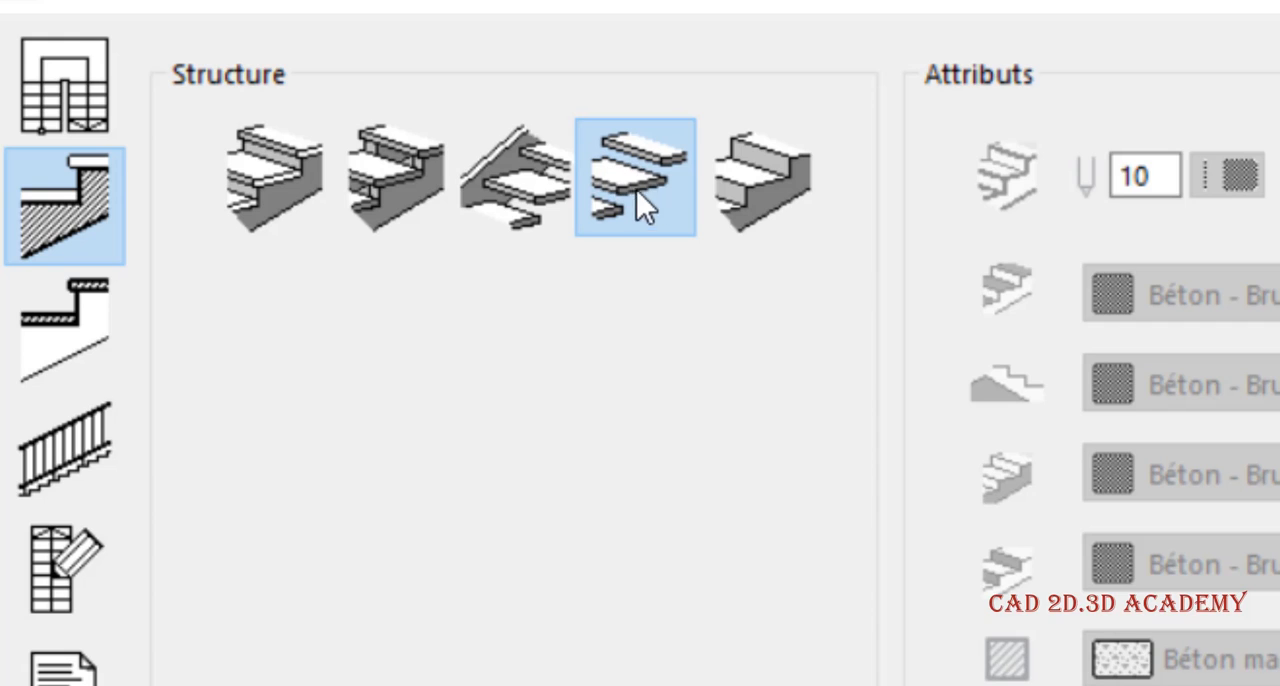
pyautogui.click(745, 180)
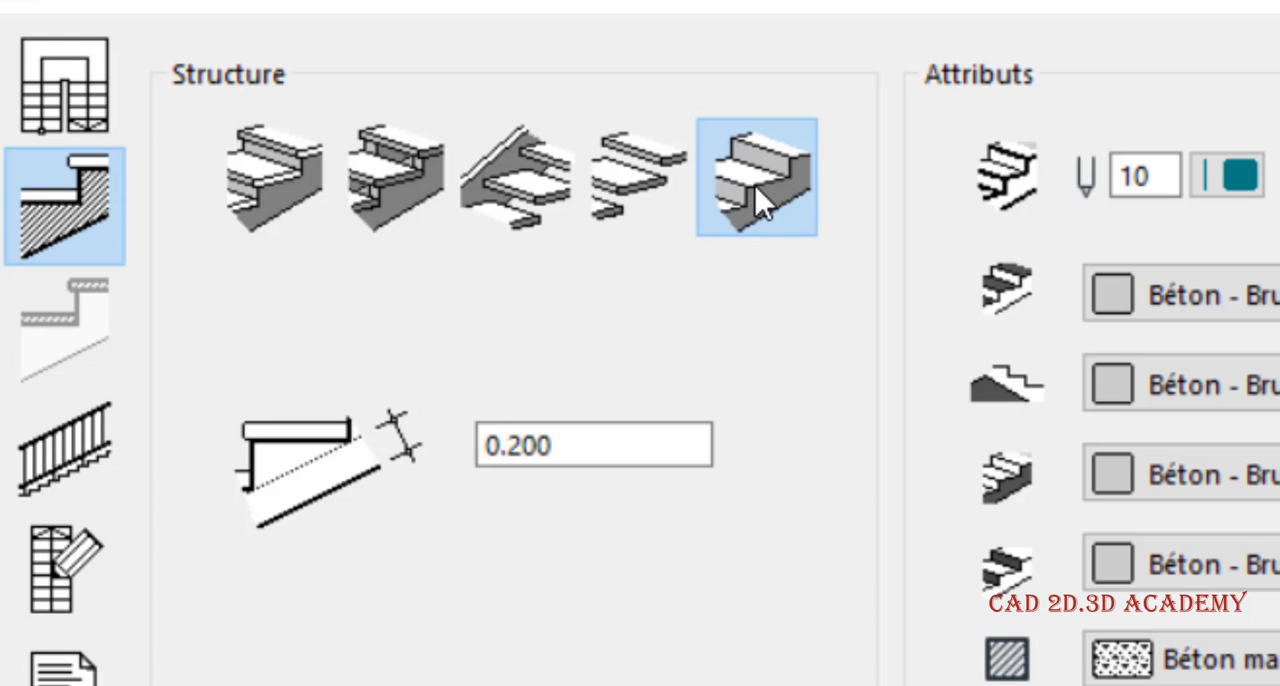
pyautogui.click(312, 212)
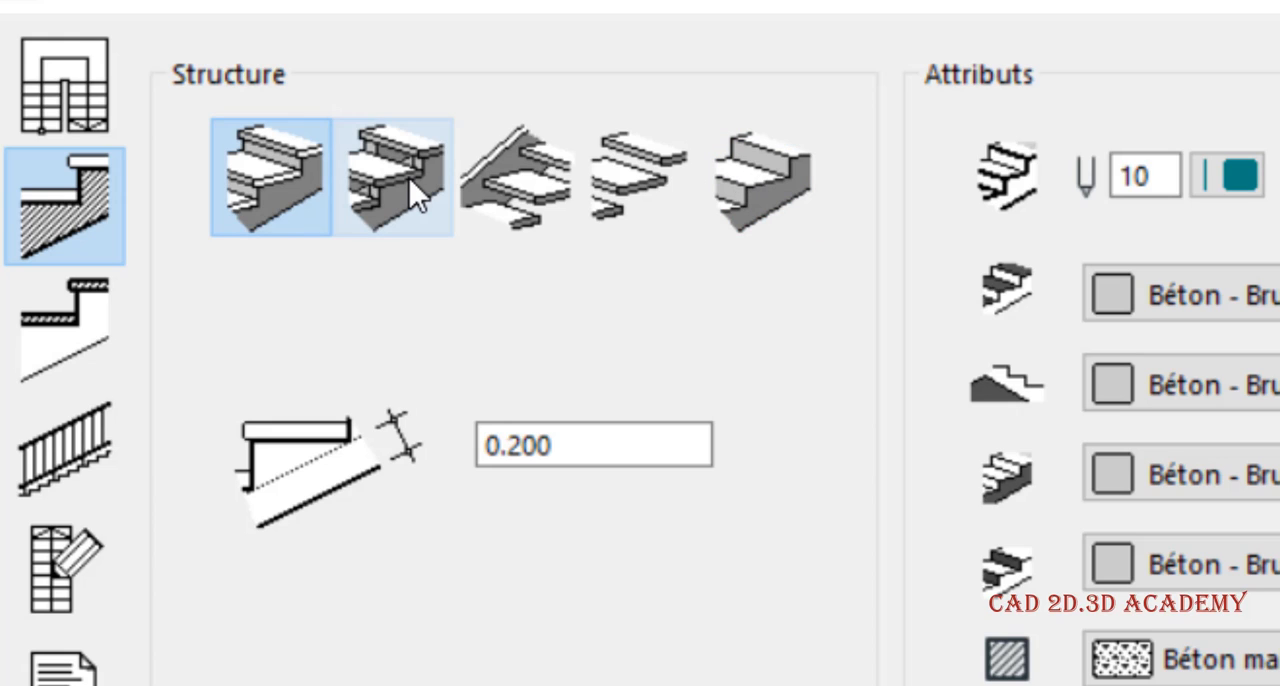
pyautogui.click(410, 192)
pyautogui.click(530, 182)
pyautogui.click(668, 168)
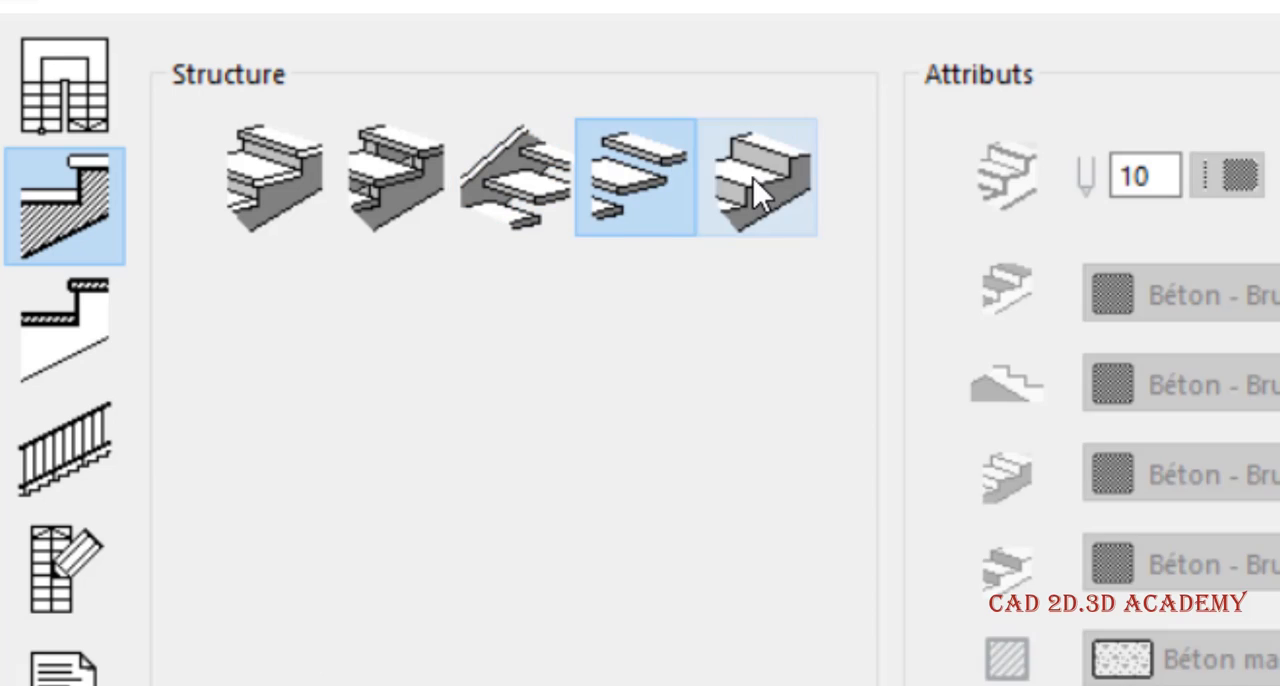
pyautogui.click(753, 178)
pyautogui.click(675, 189)
pyautogui.click(539, 199)
pyautogui.click(403, 181)
pyautogui.click(269, 181)
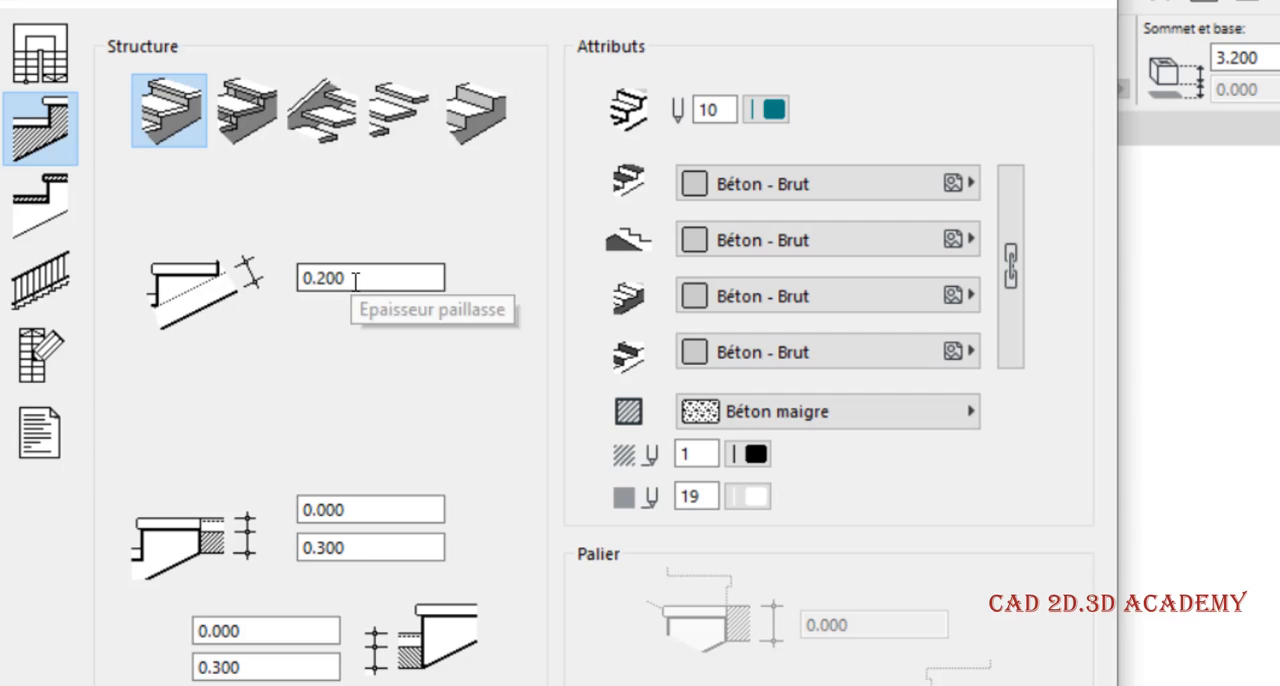
# Examine the structure thickness and the offset and thickness settings of the upper and lower connected structures
pyautogui.moveTo(517, 444); pyautogui.dragTo(430, 457)
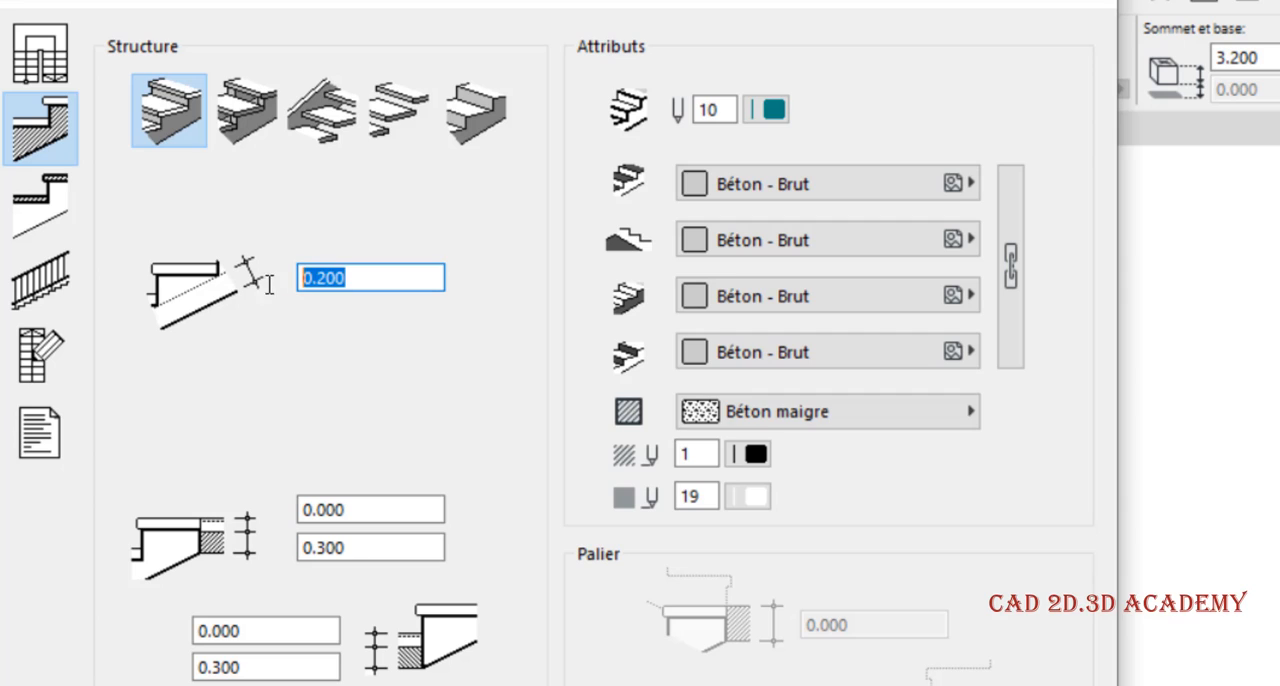
pyautogui.click(360, 508)
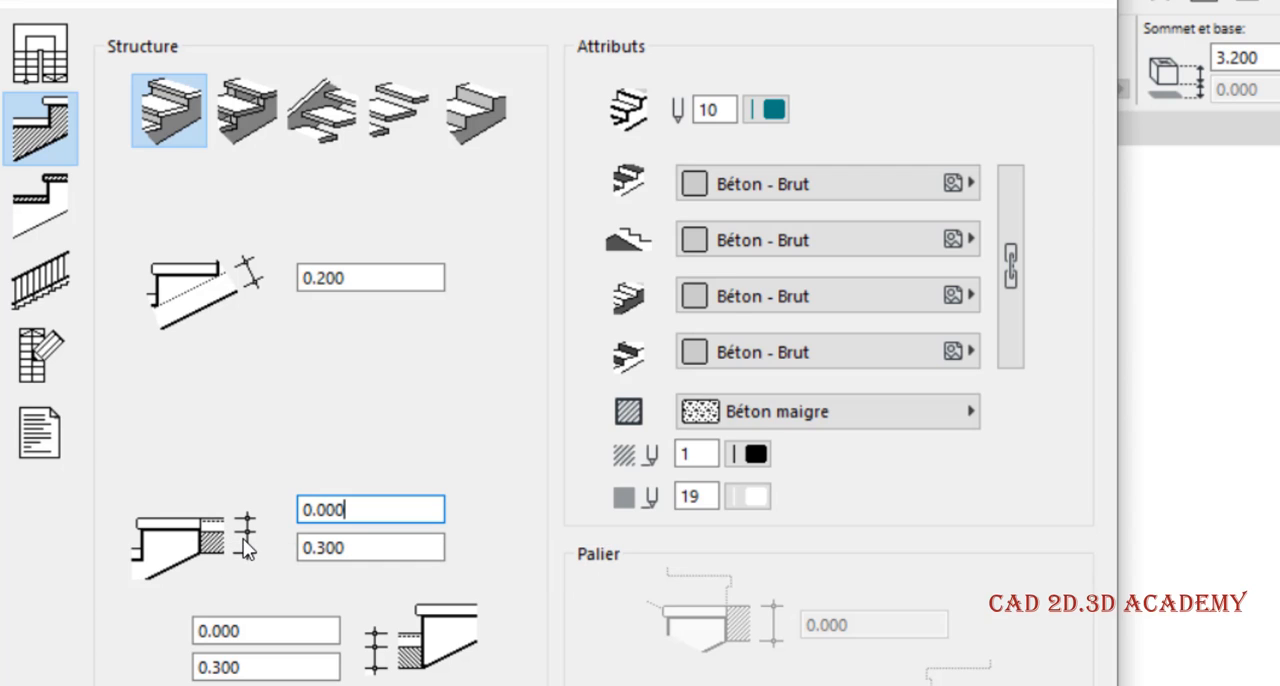
pyautogui.click(348, 548)
pyautogui.doubleClick(323, 556)
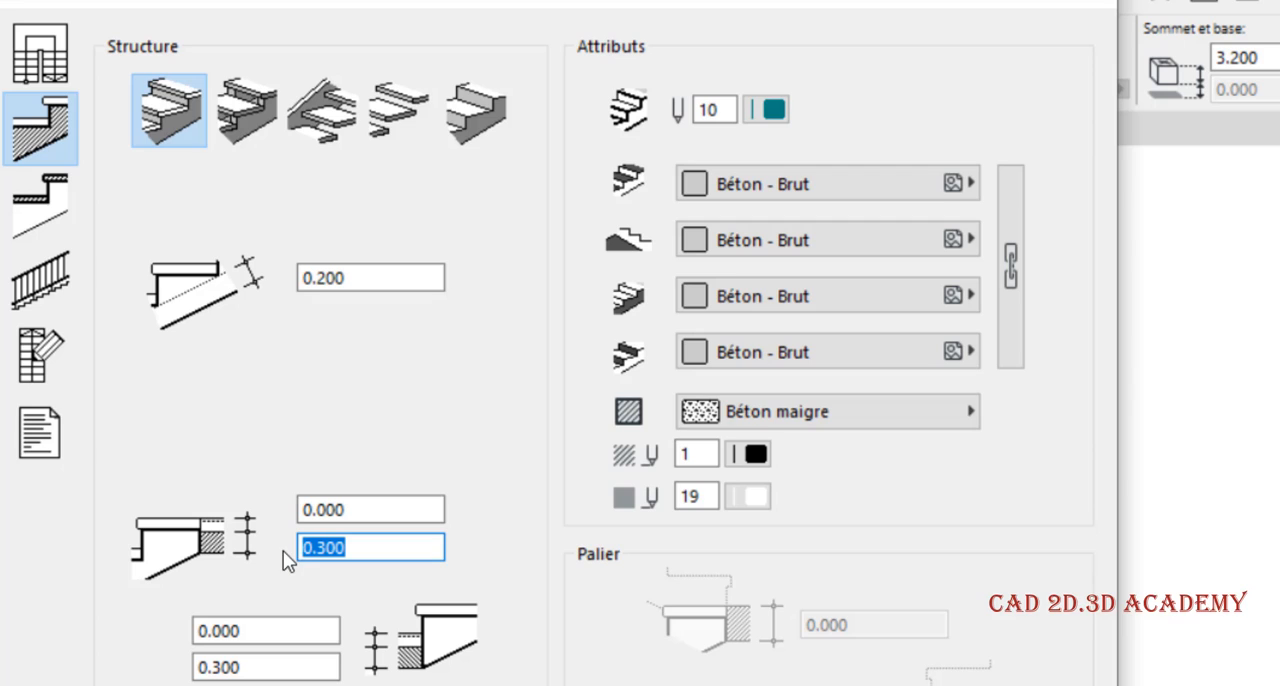
pyautogui.doubleClick(357, 512)
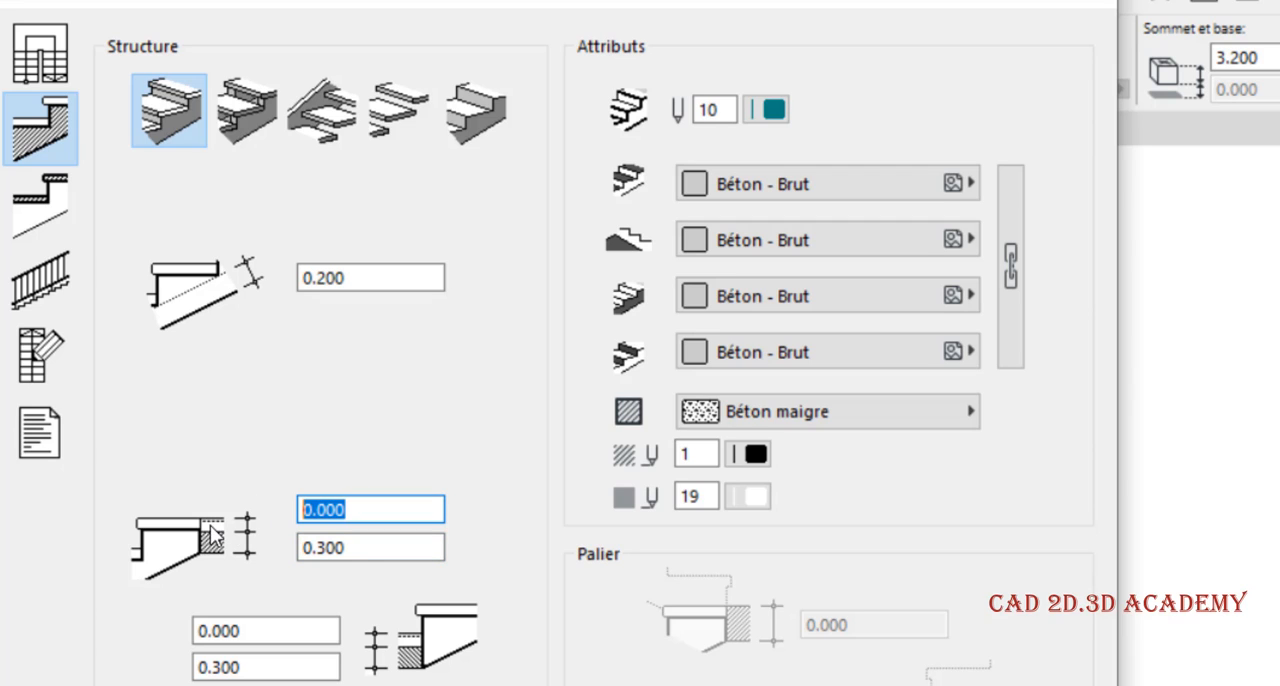
pyautogui.moveTo(380, 545); pyautogui.dragTo(285, 572)
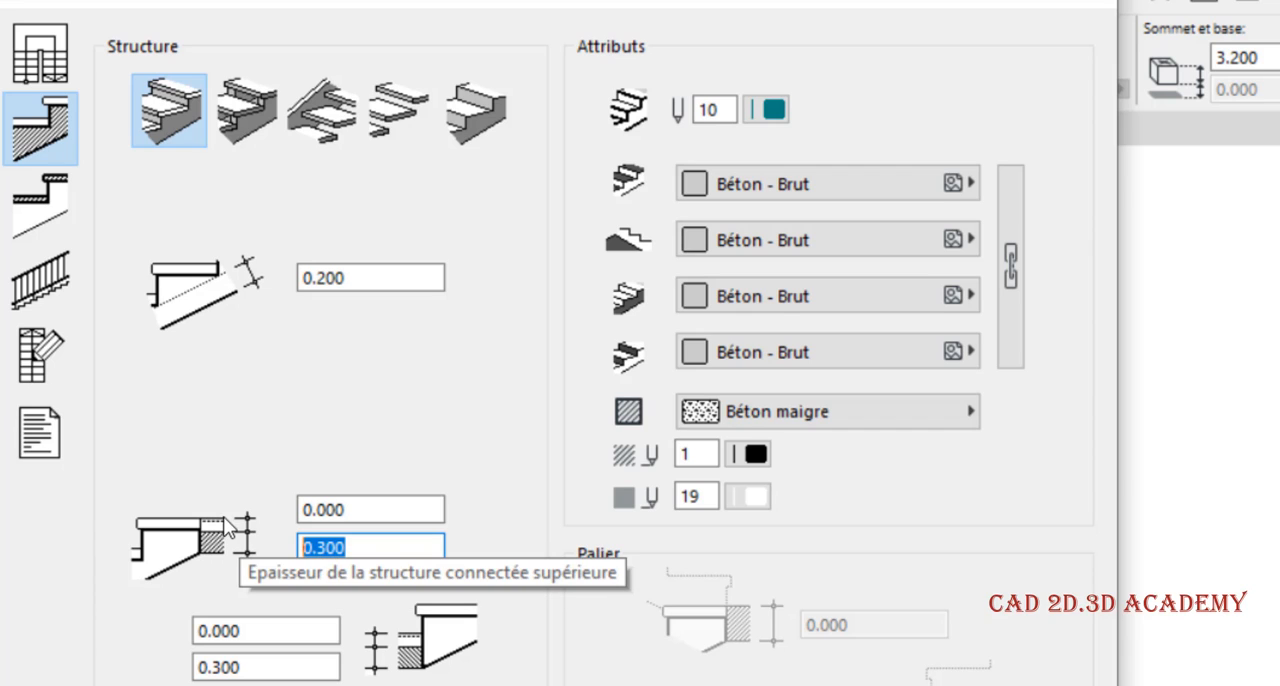
pyautogui.click(332, 665)
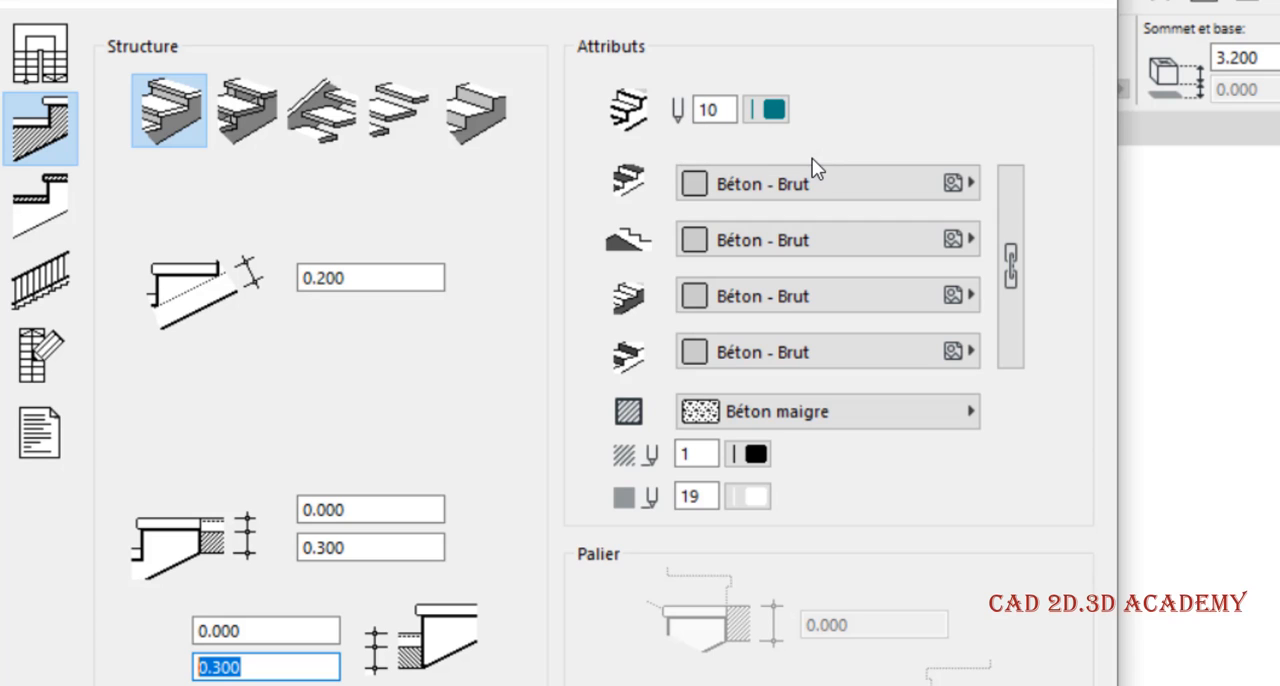
# Look through the surface material choices for the structure's top, underside, tread and riser faces
pyautogui.click(837, 172)
pyautogui.click(837, 172)
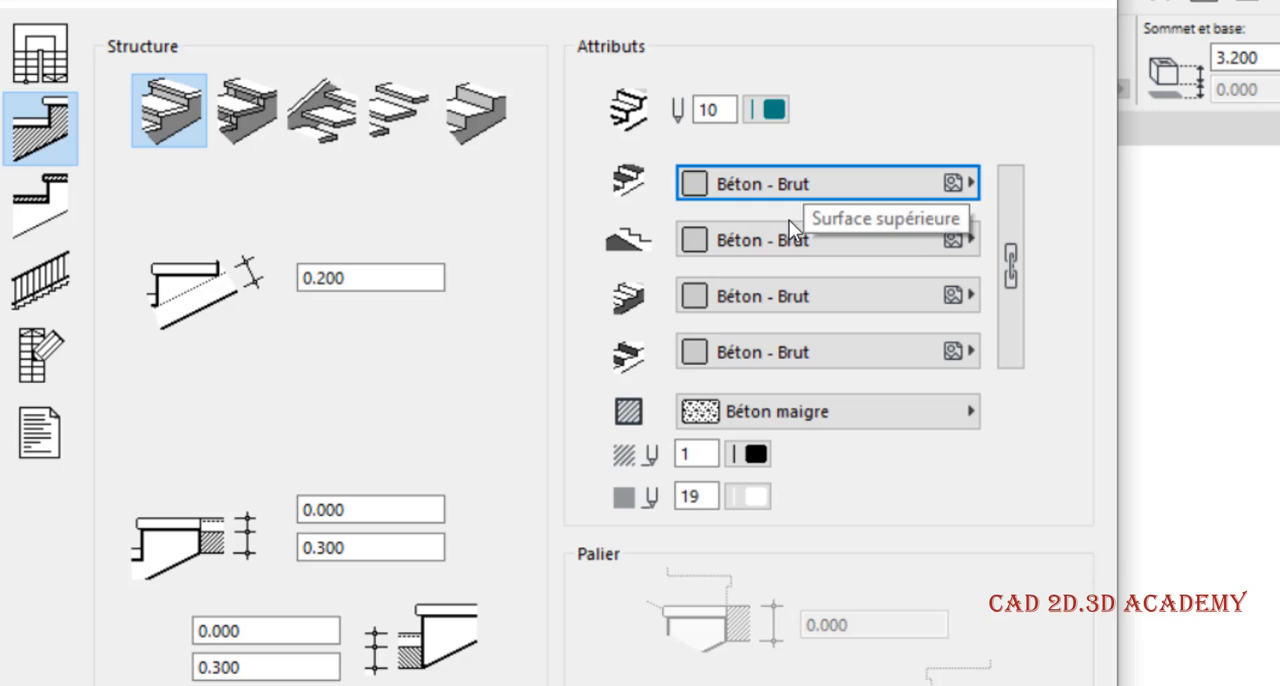
pyautogui.click(792, 246)
pyautogui.click(795, 248)
pyautogui.click(813, 295)
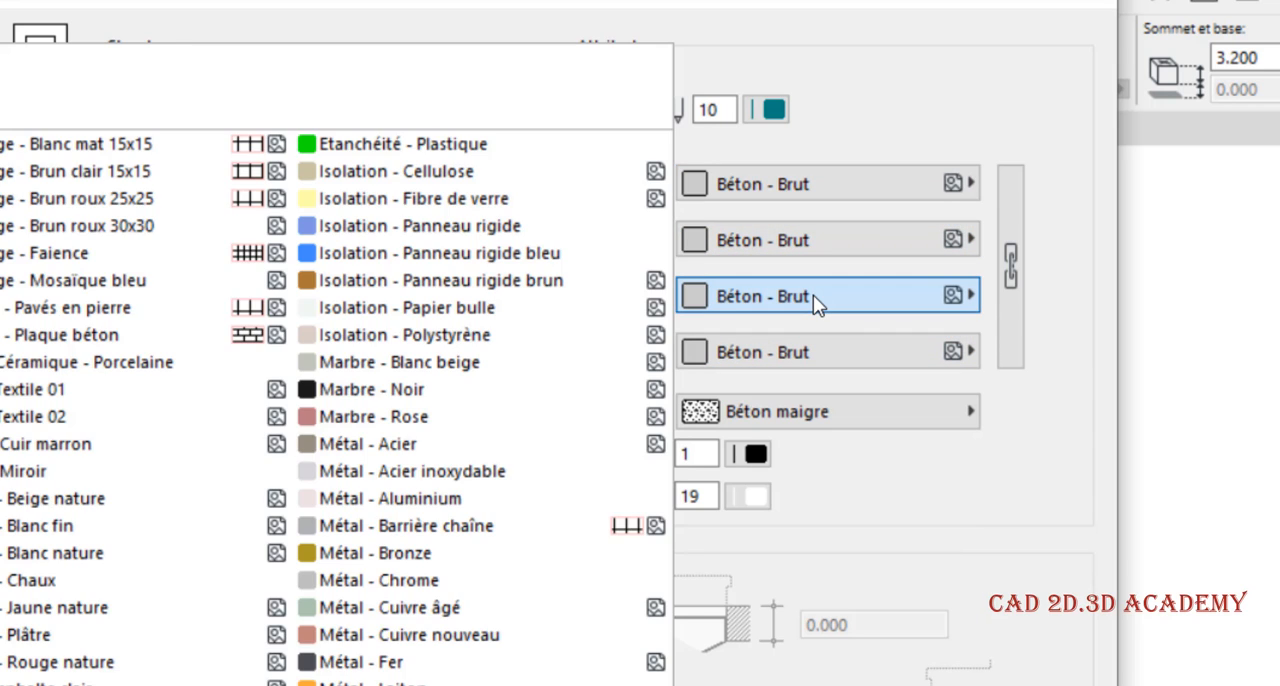
pyautogui.click(813, 295)
pyautogui.click(815, 356)
pyautogui.click(818, 354)
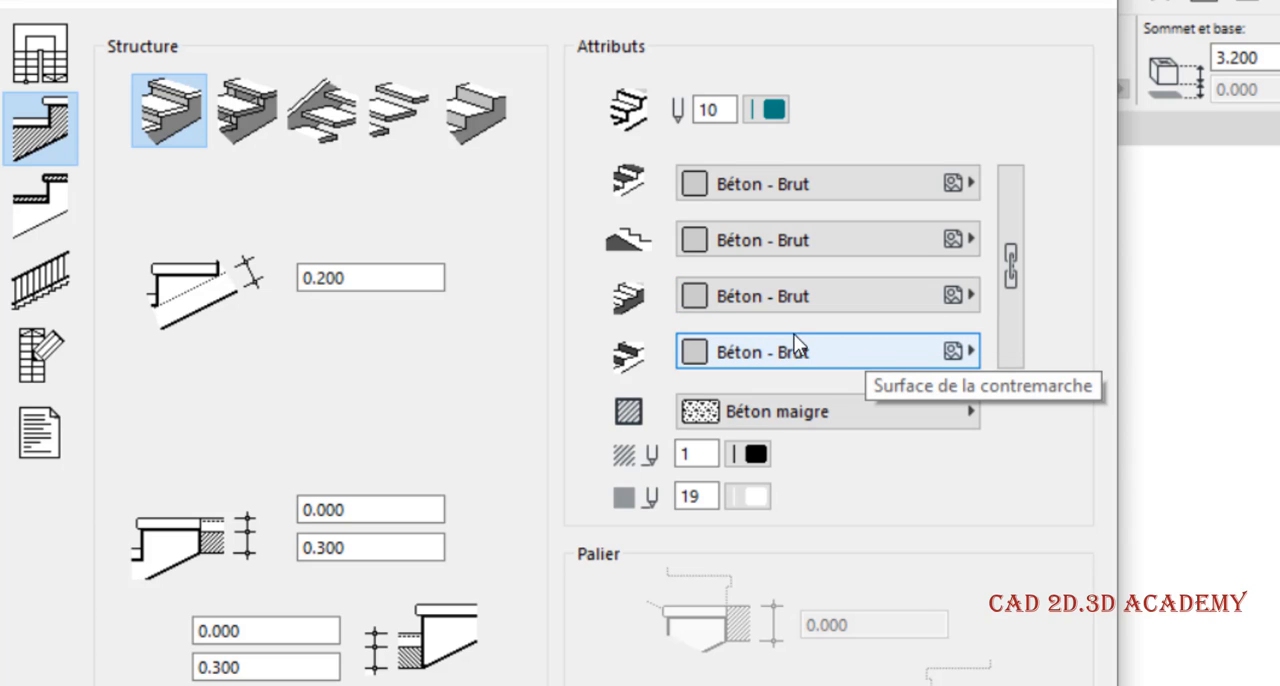
# Set the structure's top surface to Peinture - Cadmium Orange and its underside to Métal - Bronze
pyautogui.click(830, 193)
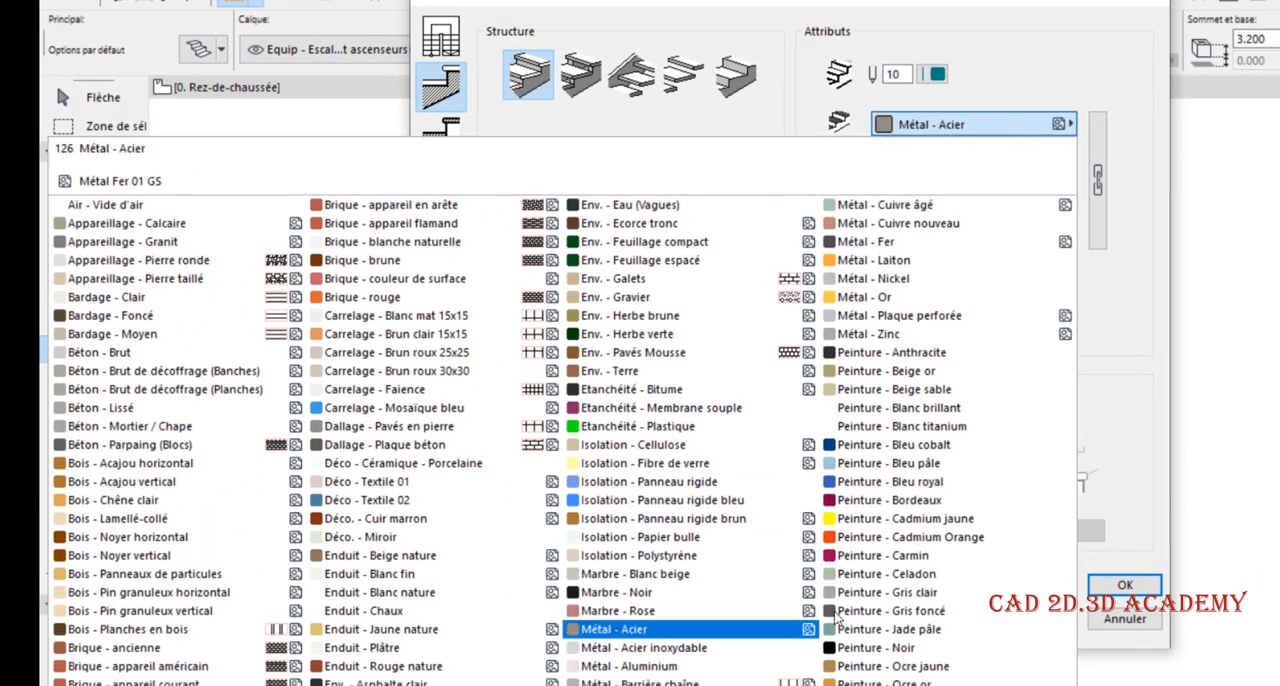
pyautogui.click(868, 518)
pyautogui.click(868, 537)
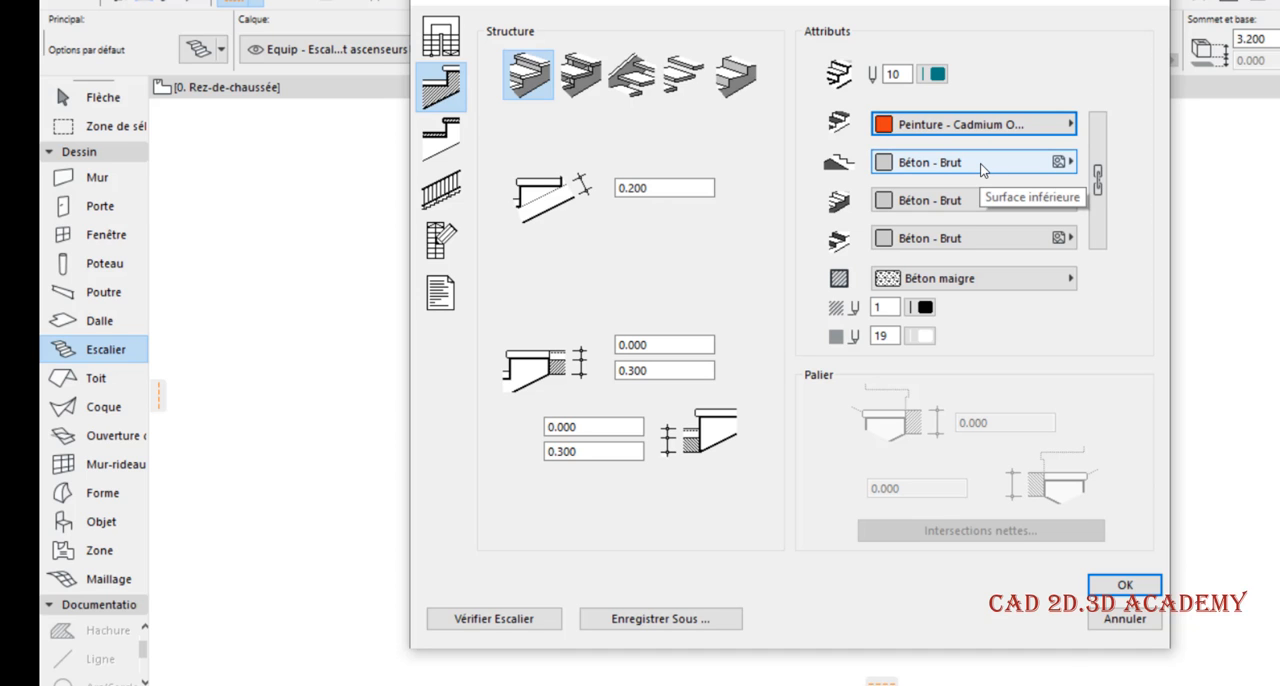
pyautogui.click(980, 168)
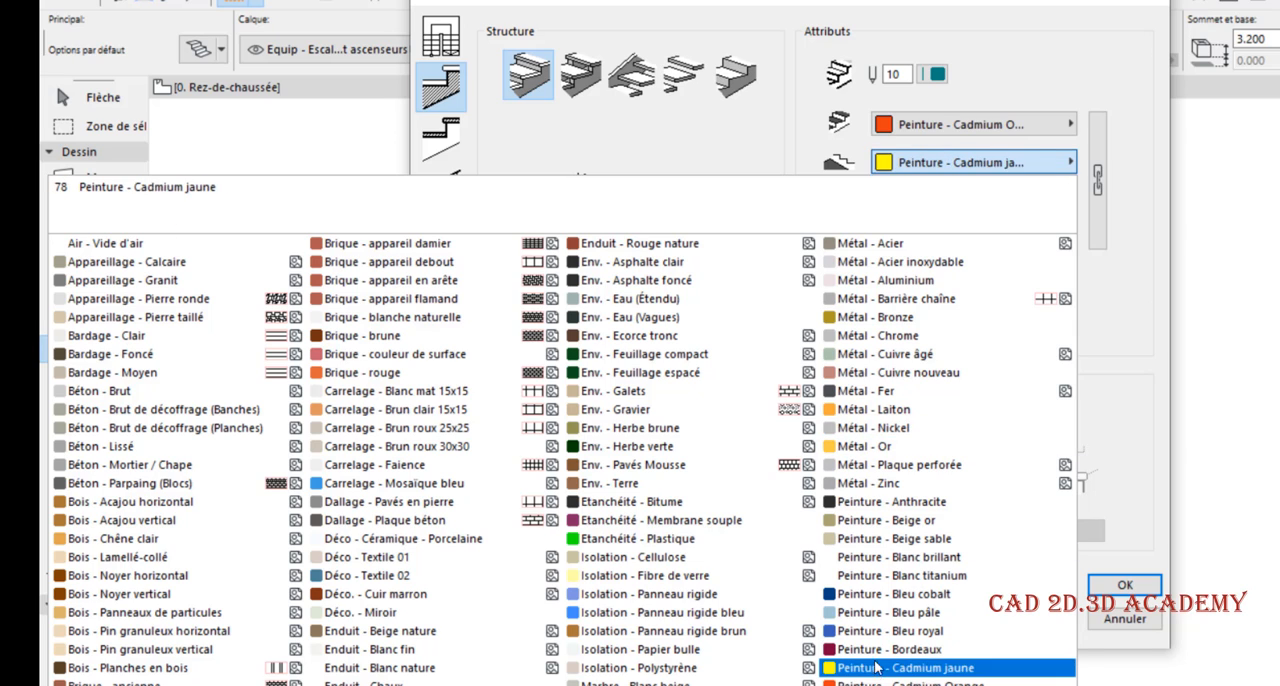
pyautogui.click(888, 317)
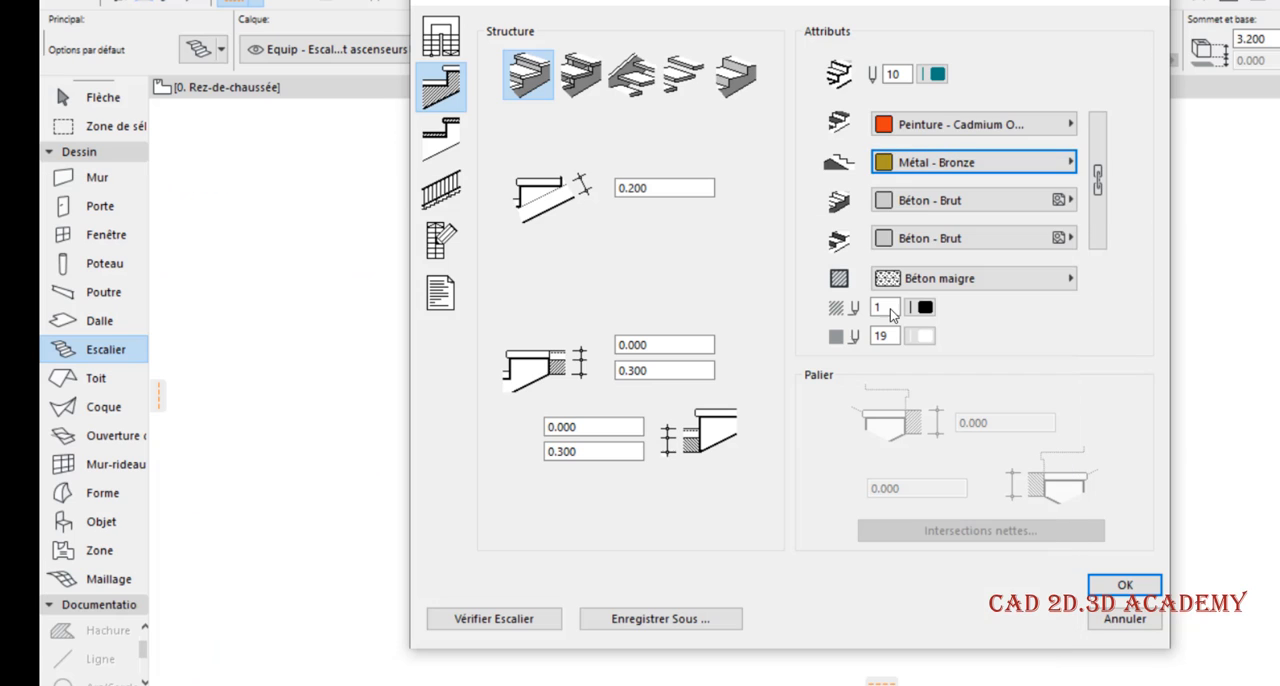
# Set the structure's tread surface (Surface du giron) to Etanchéité - Plastique
pyautogui.click(926, 201)
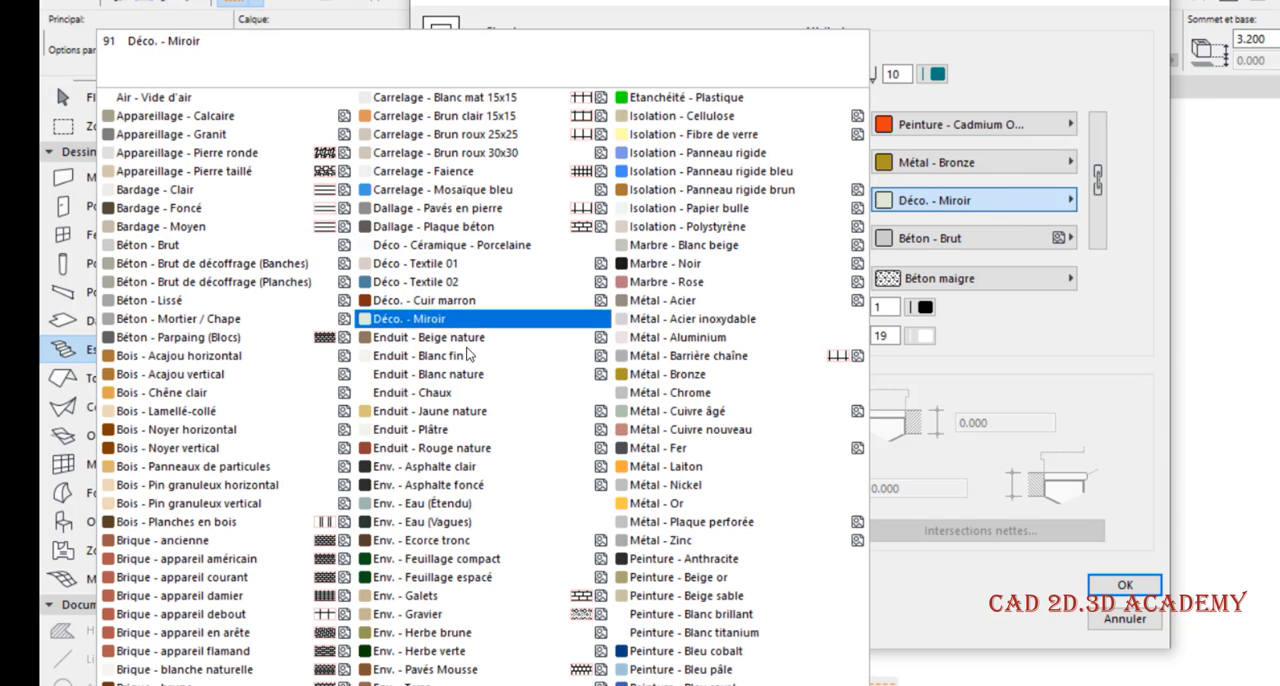
pyautogui.scroll(-2, 457, 340)
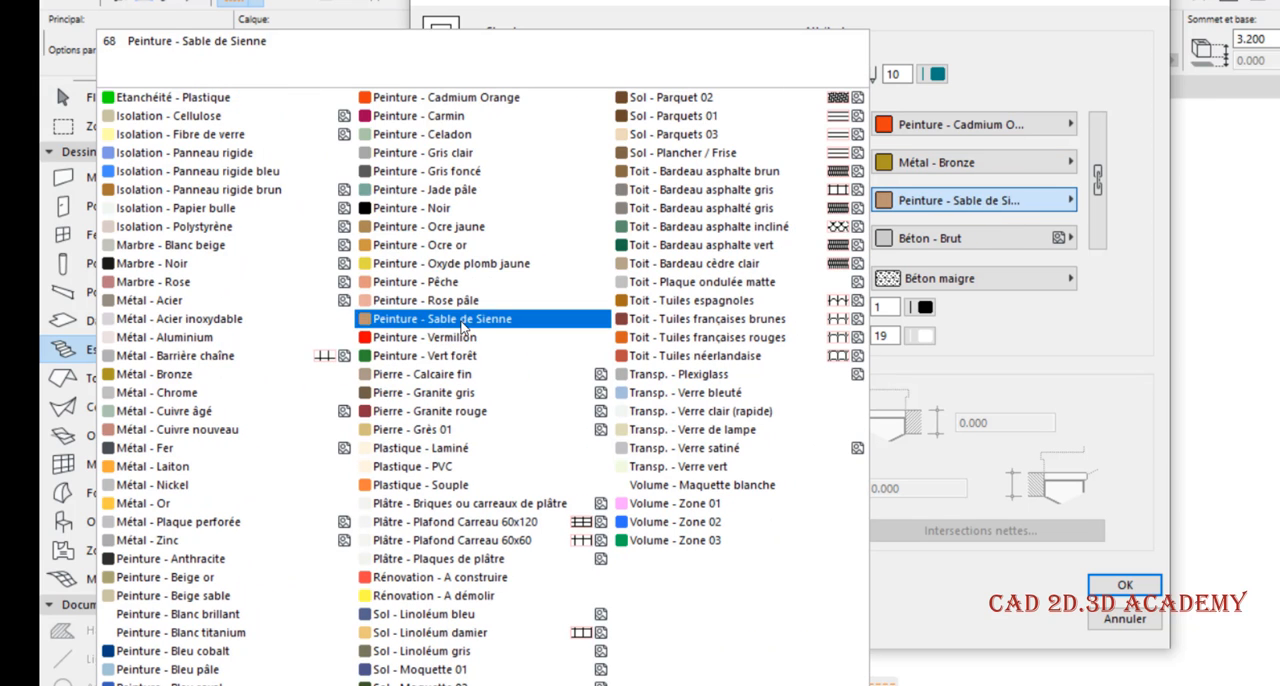
pyautogui.click(491, 100)
pyautogui.click(905, 203)
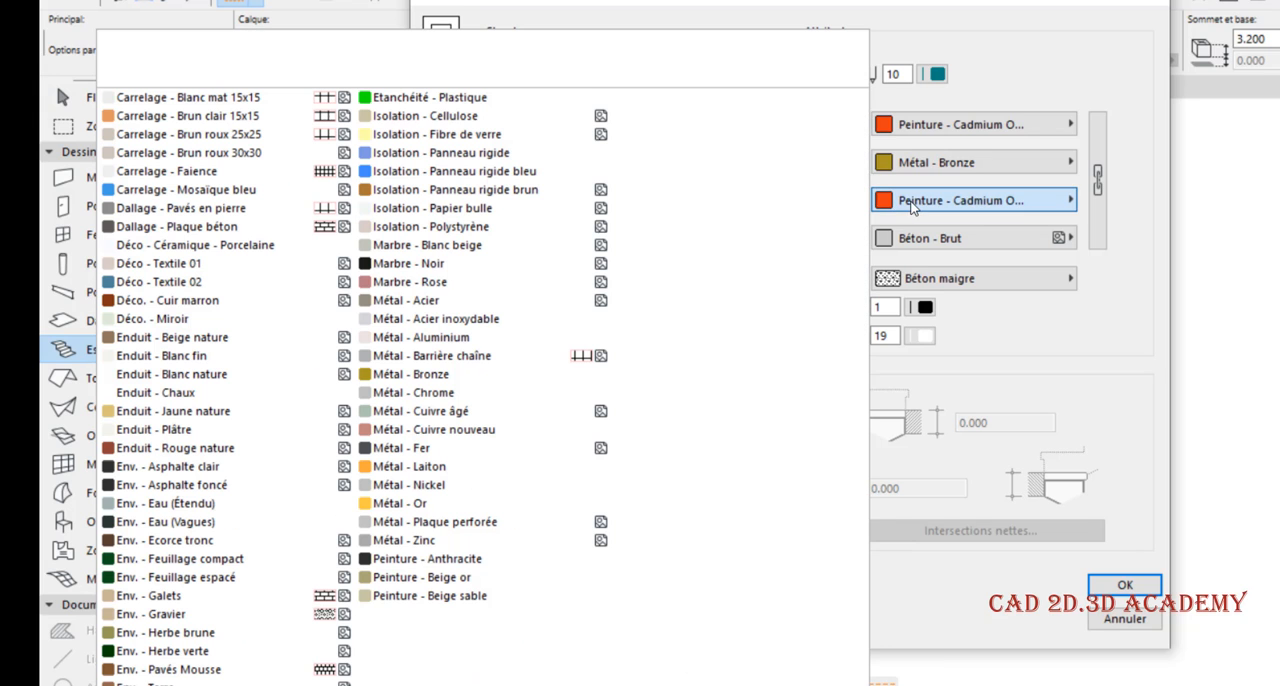
pyautogui.click(520, 100)
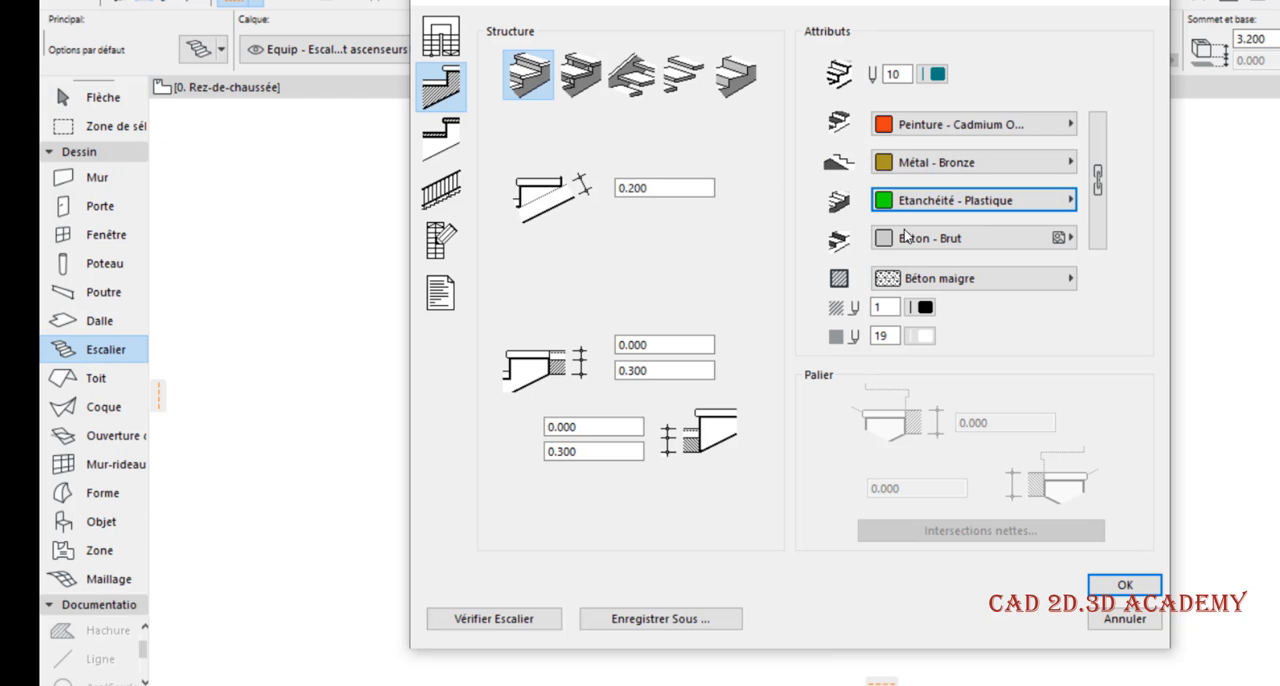
# Set the structure's riser surface to Isolation - Panneau rigide bleu and verify the stair
pyautogui.click(928, 240)
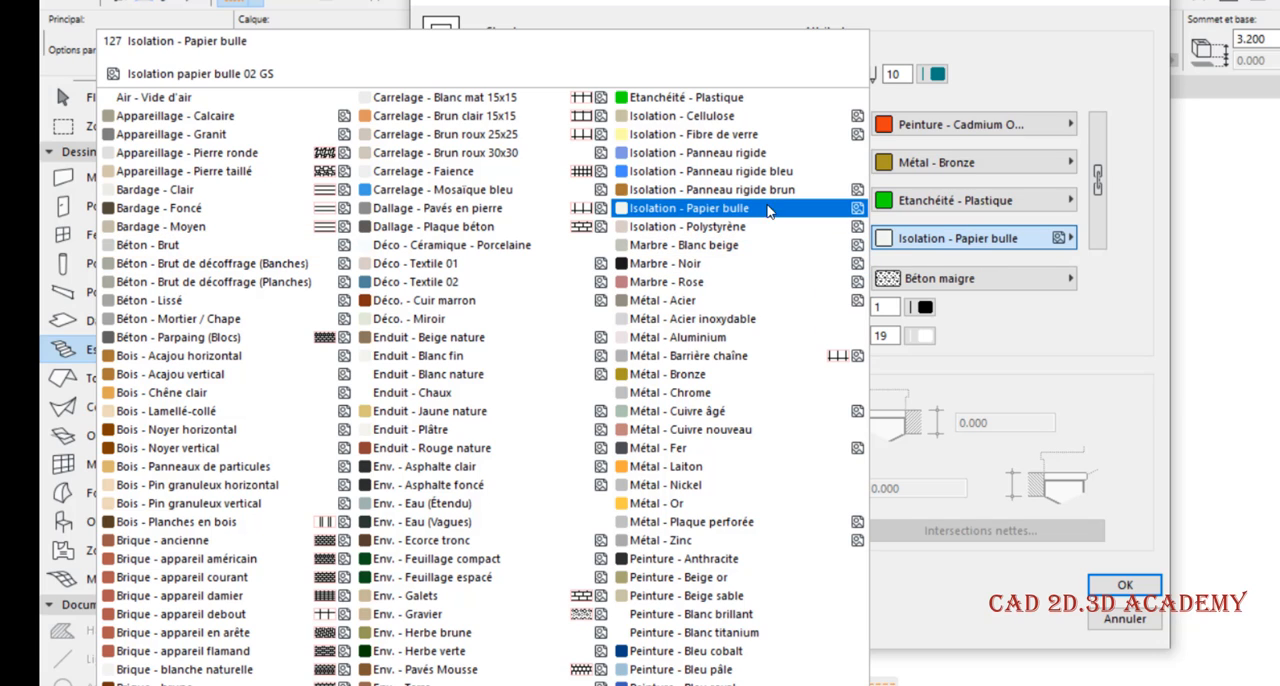
pyautogui.click(767, 171)
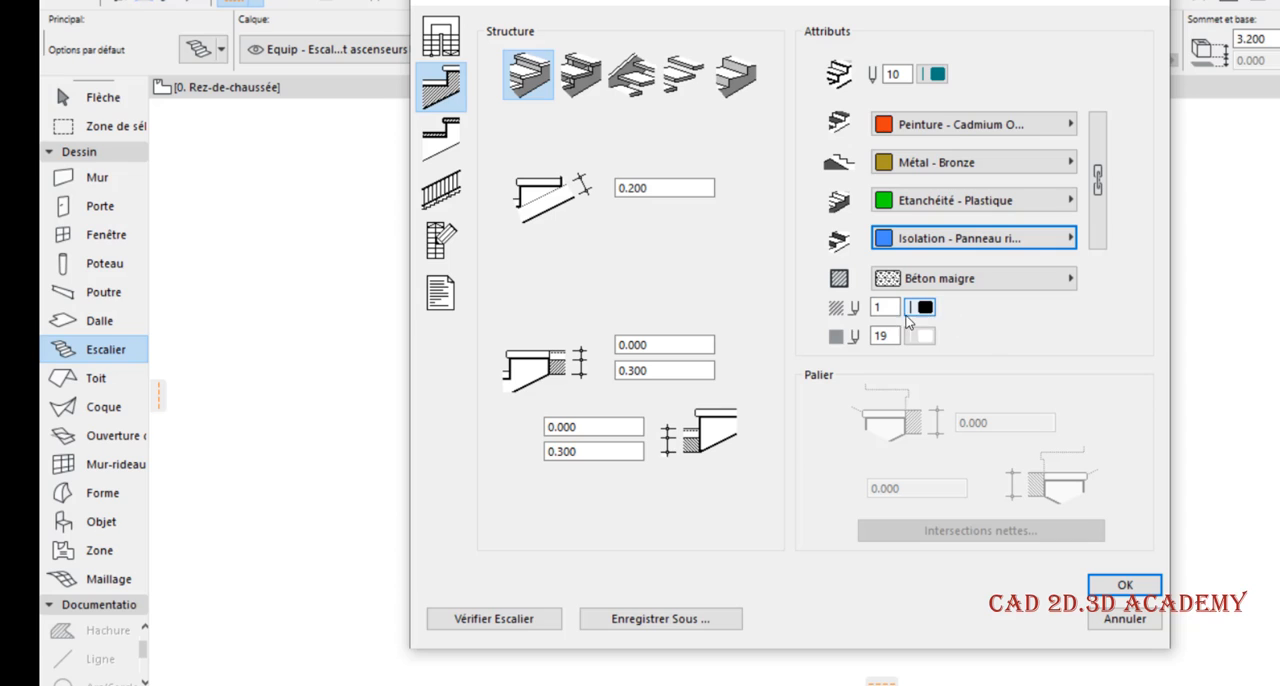
pyautogui.click(519, 625)
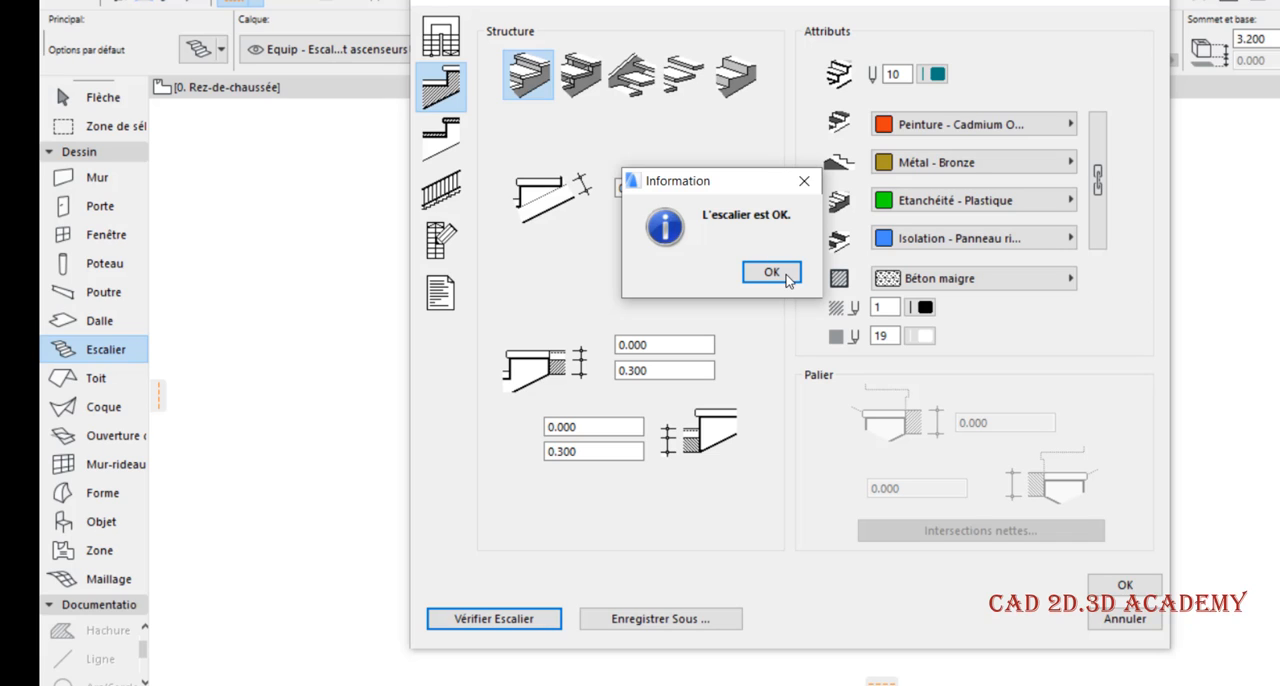
pyautogui.click(805, 188)
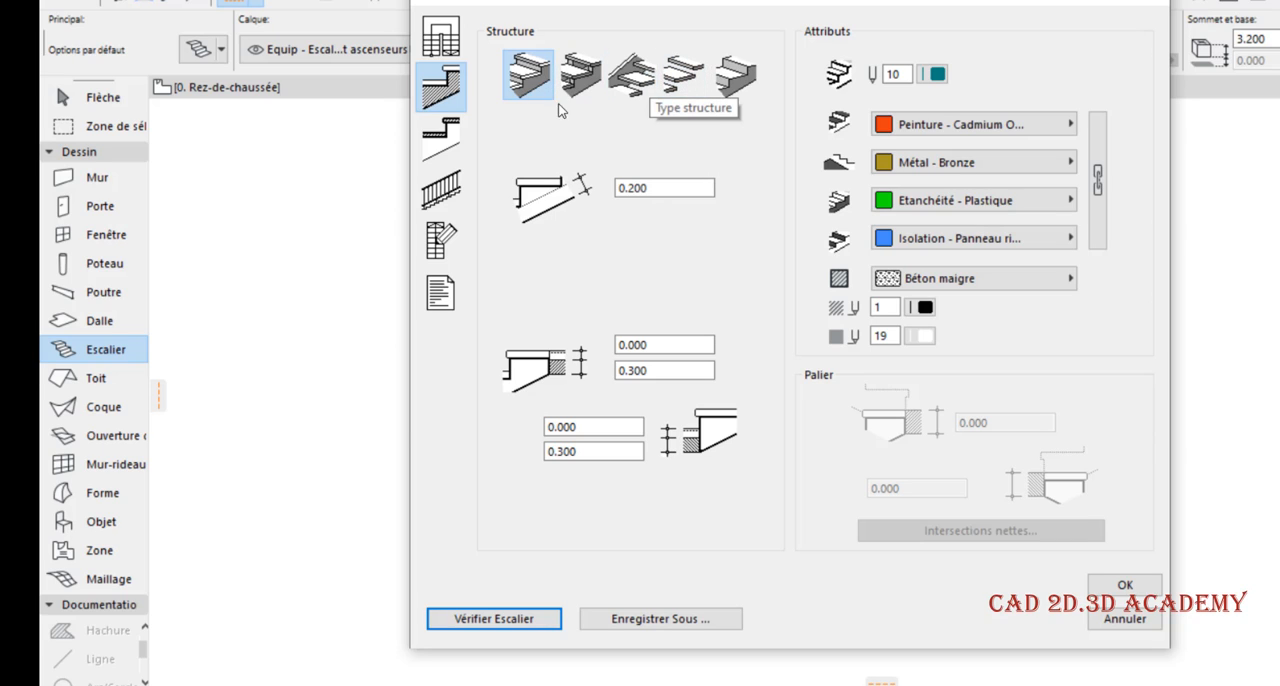
# Review the tread options for the solid structure and compare them with the structure settings
pyautogui.click(456, 144)
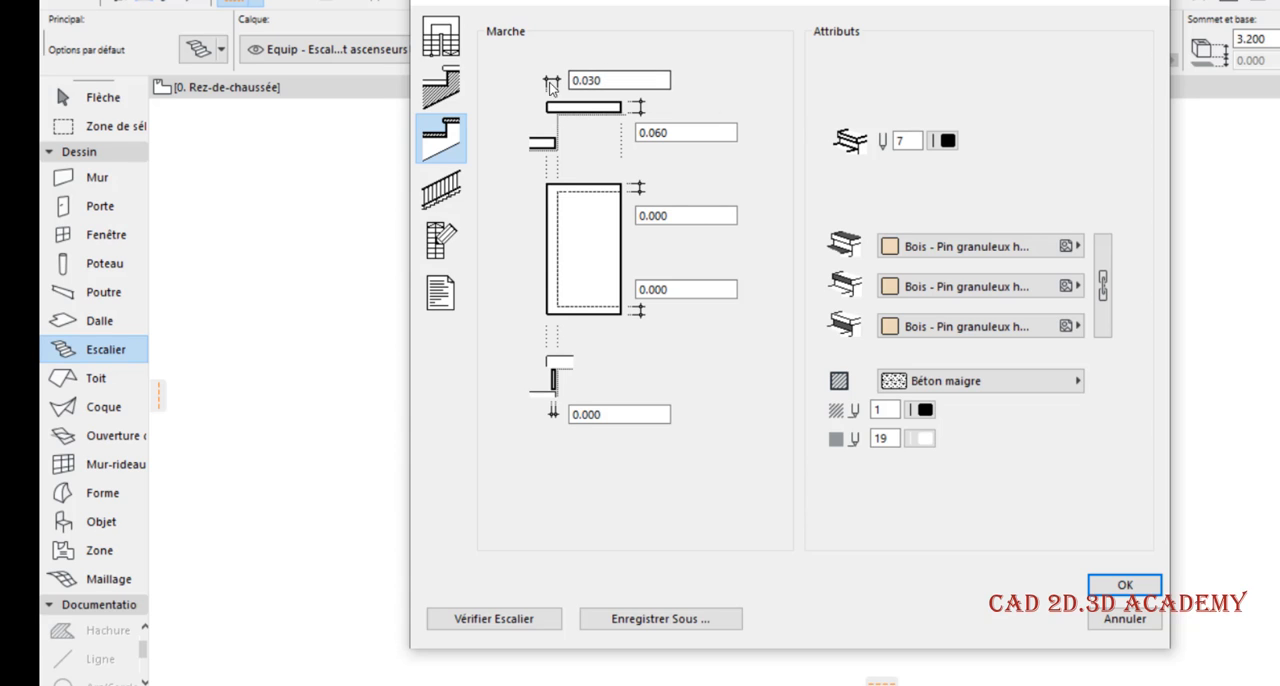
pyautogui.click(455, 90)
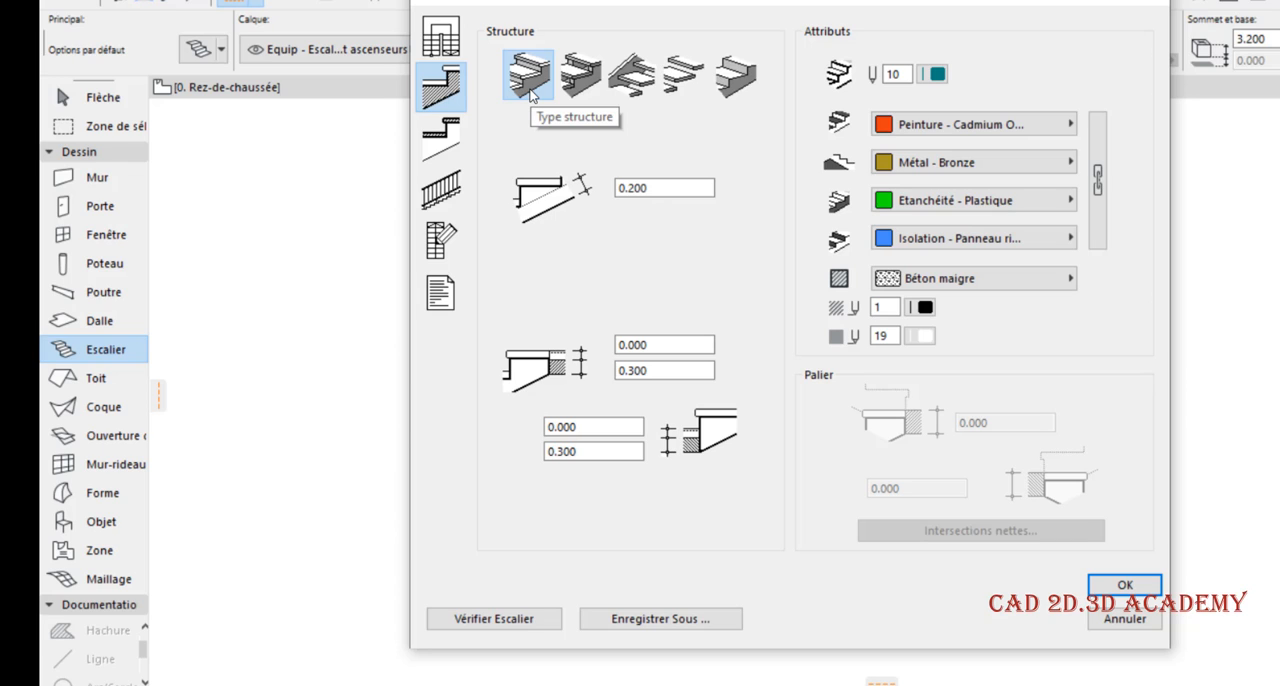
pyautogui.click(458, 136)
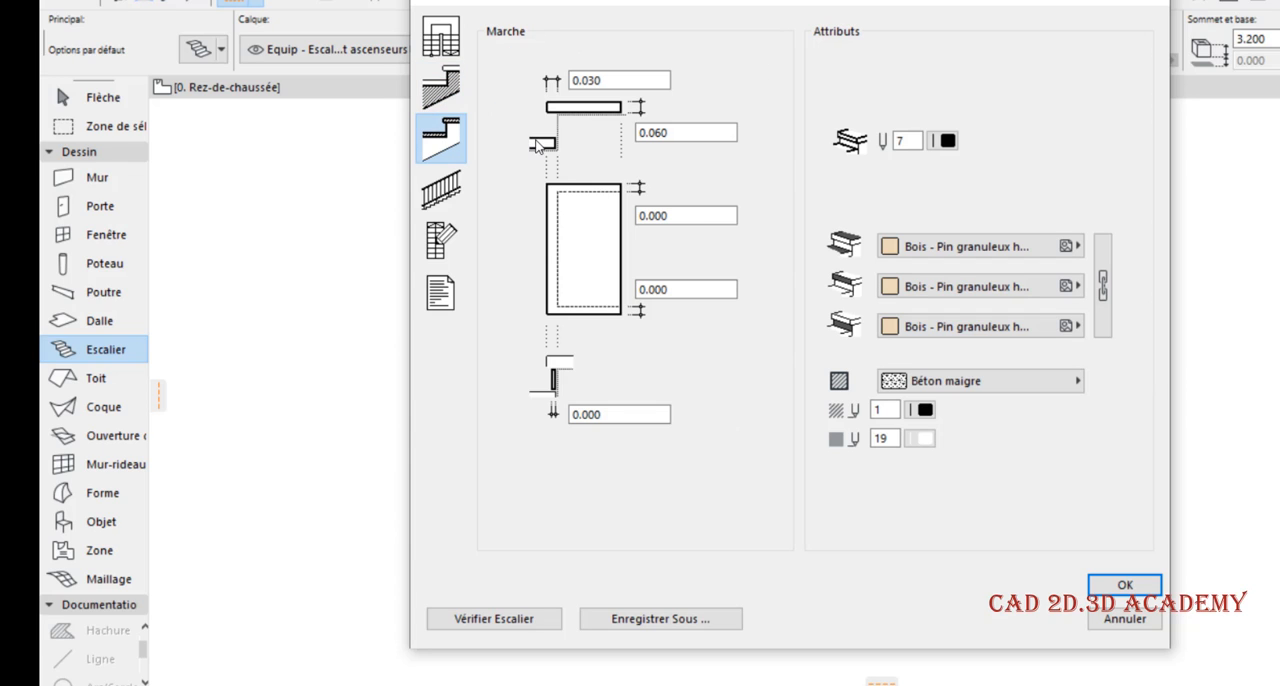
pyautogui.click(448, 90)
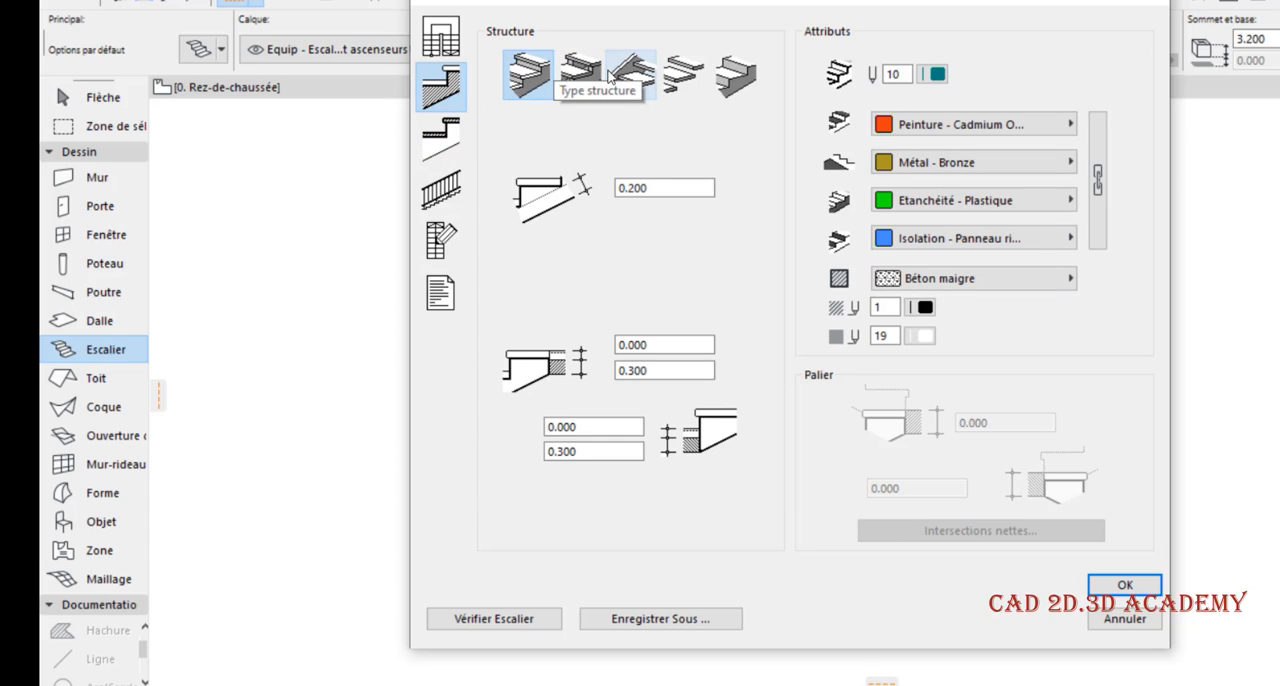
# Try the structure without separate treads, then choose the treads-only structure and show its tread options
pyautogui.click(735, 75)
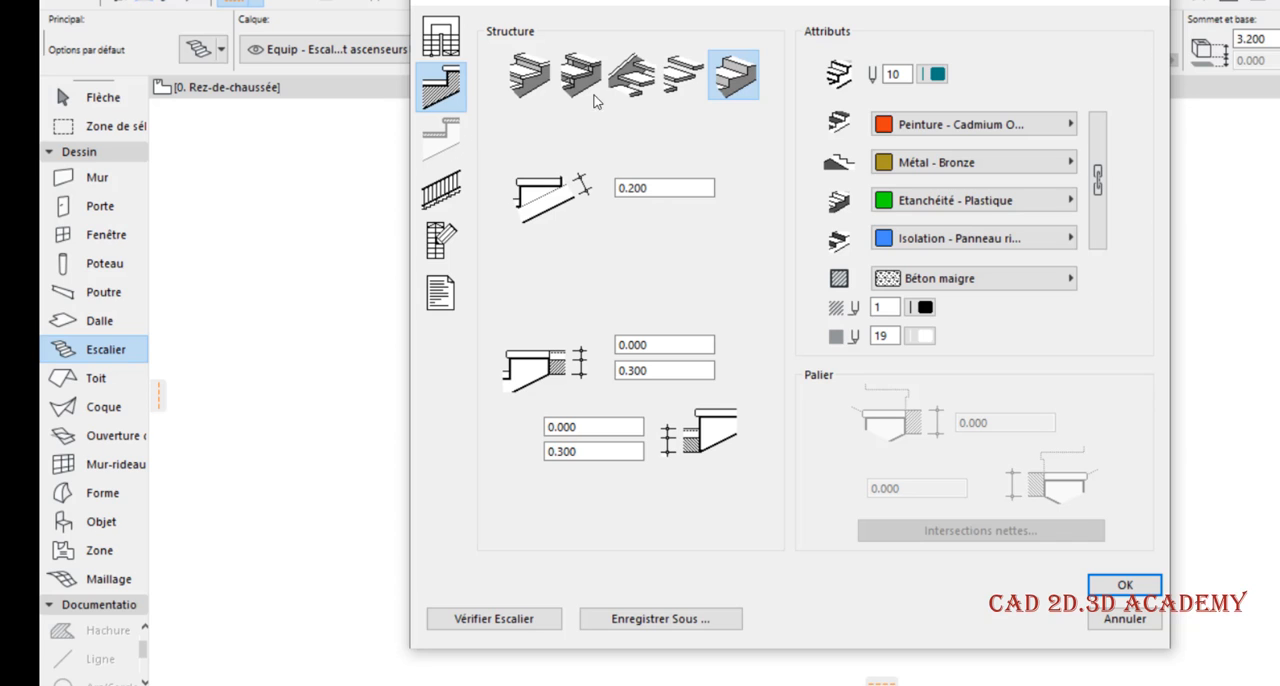
pyautogui.click(683, 75)
pyautogui.click(441, 140)
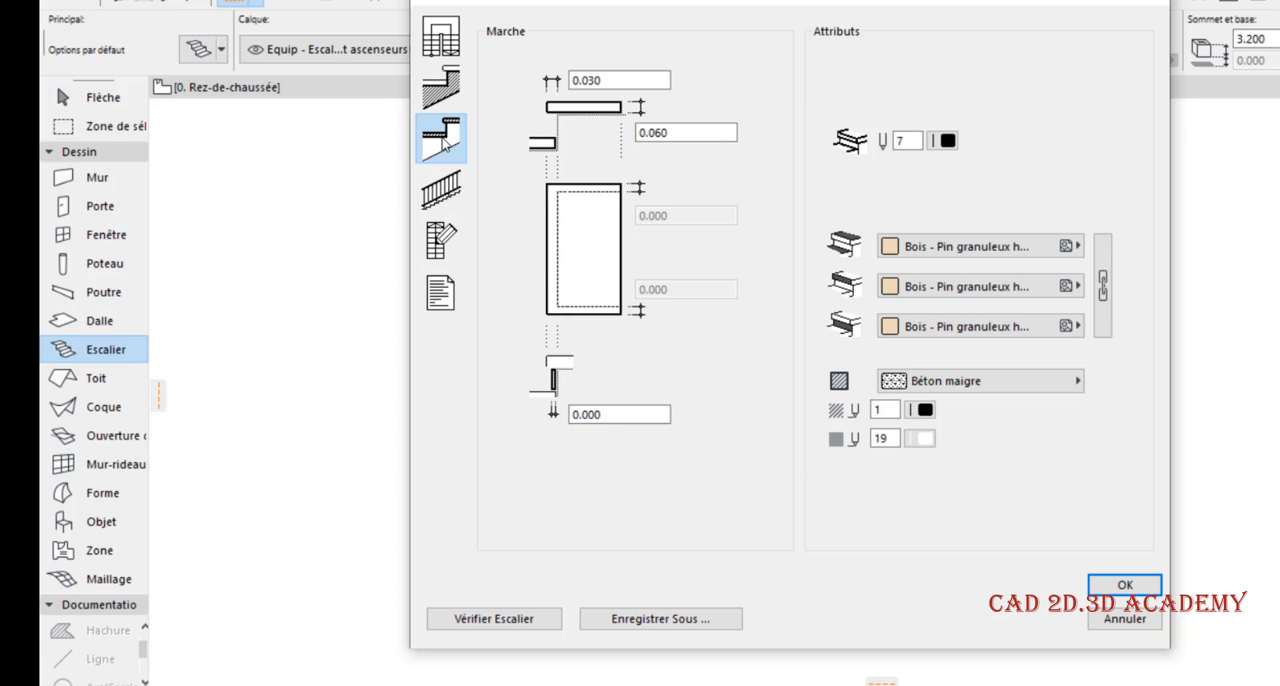
# Choose the first structure type with a 0.200 structure thickness, and show its tread options
pyautogui.click(462, 98)
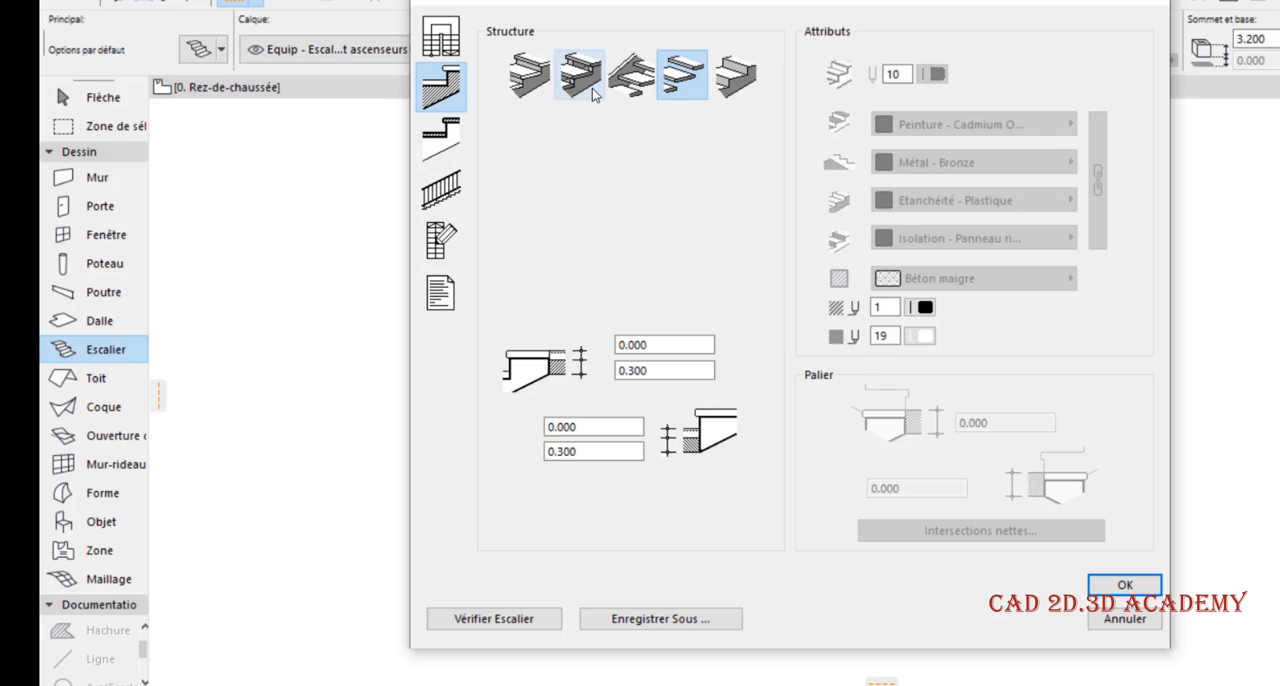
pyautogui.click(530, 85)
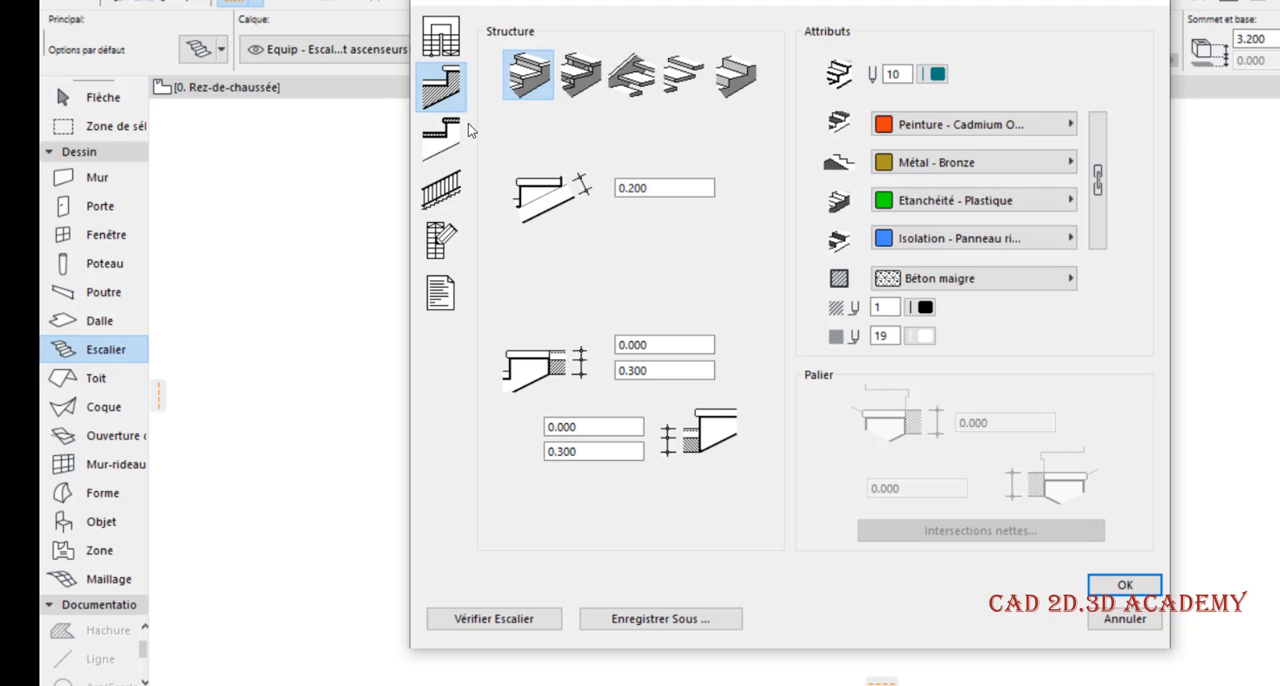
pyautogui.click(447, 134)
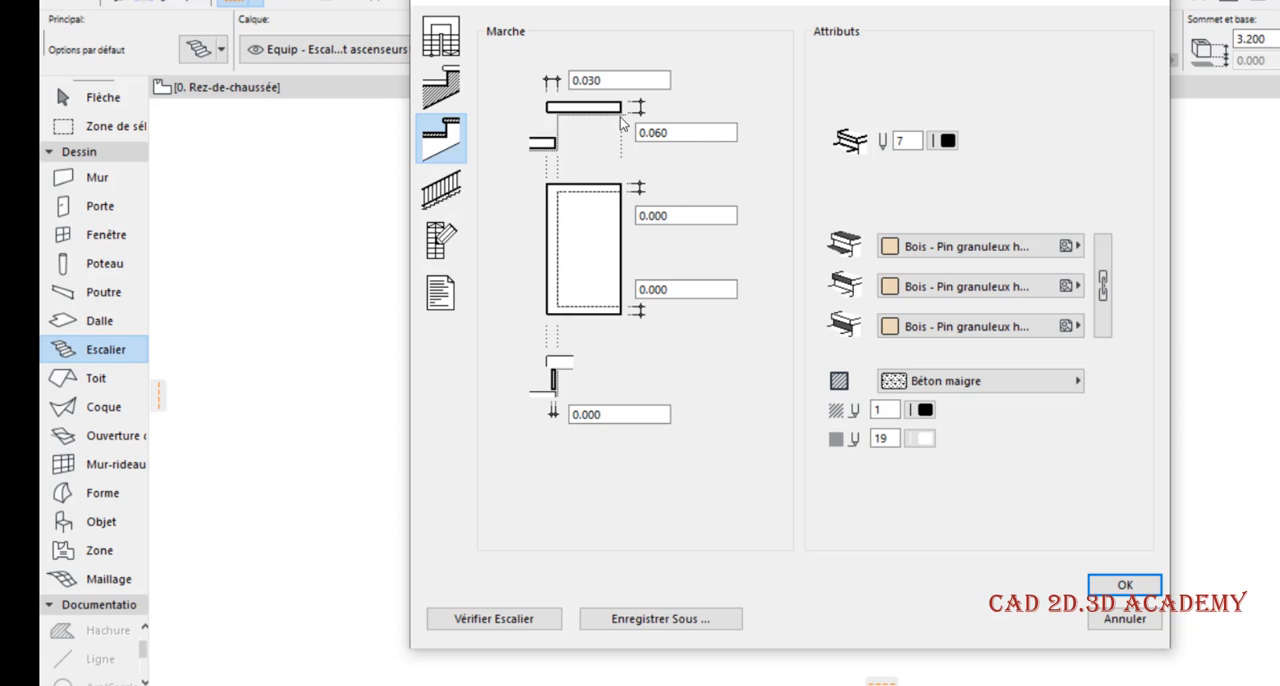
# Set the tread nosing on both the left and right sides to 0.030 and verify the stair
pyautogui.click(686, 215)
pyautogui.write('0.')
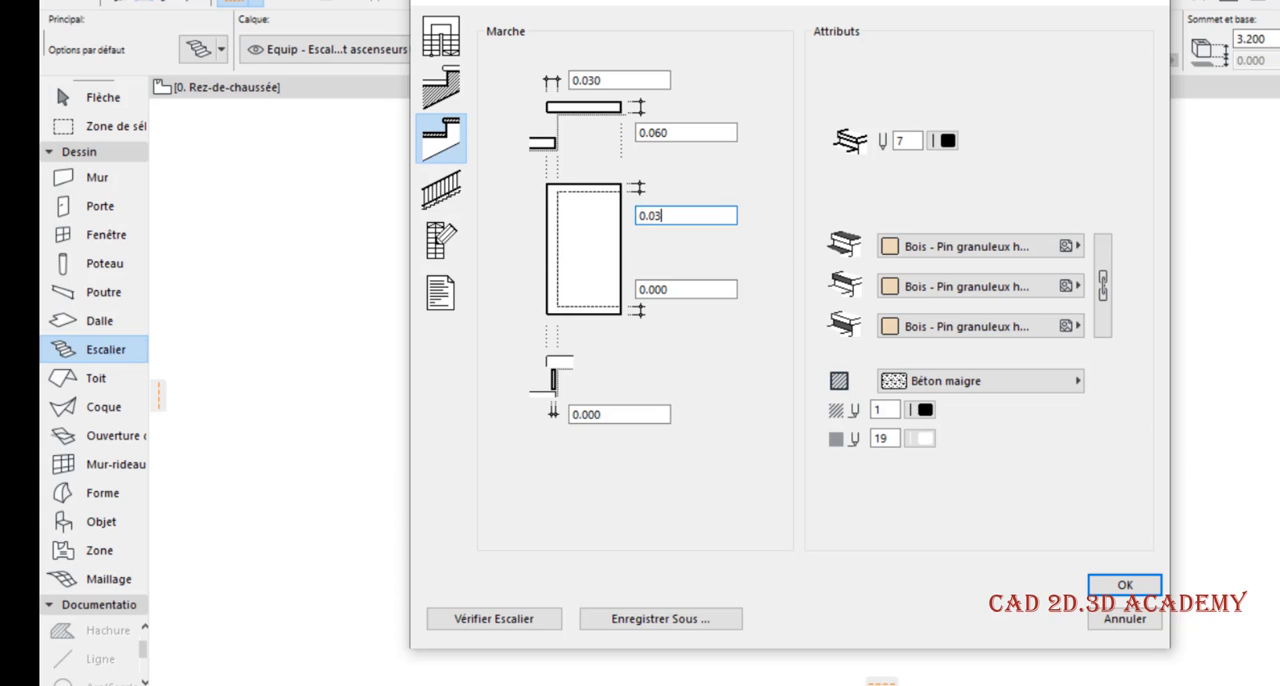
pyautogui.write('030')
pyautogui.click(675, 289)
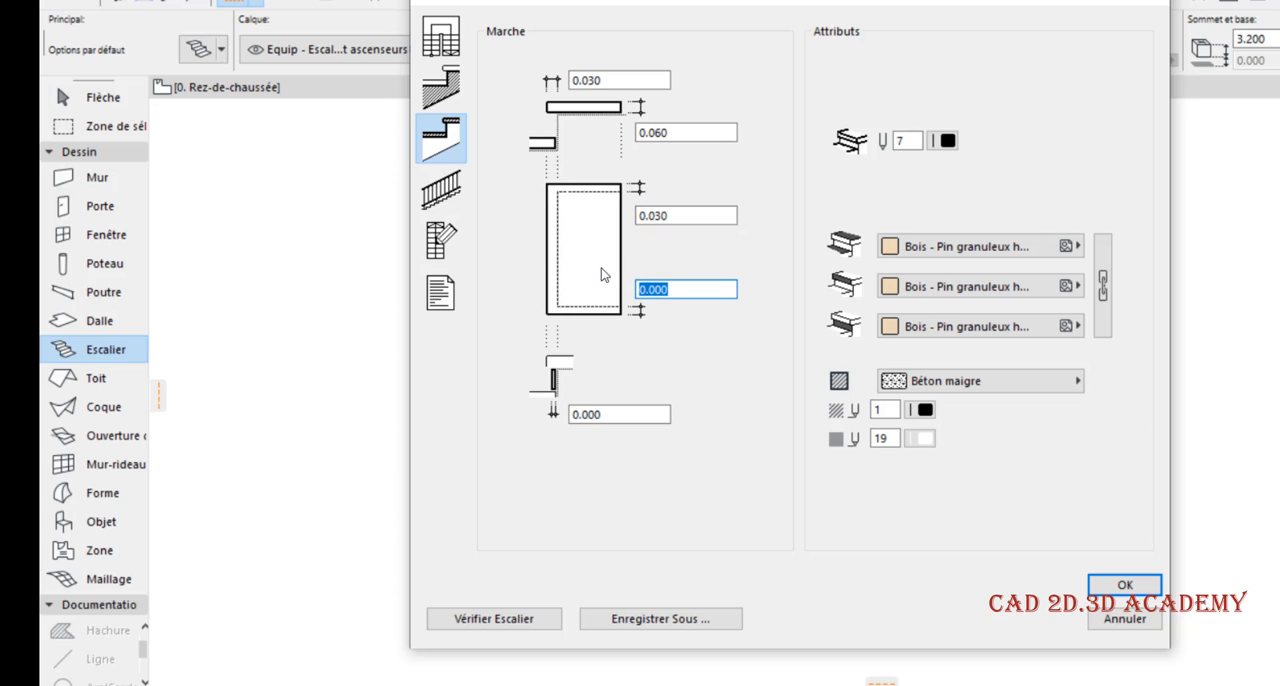
pyautogui.write('0.0')
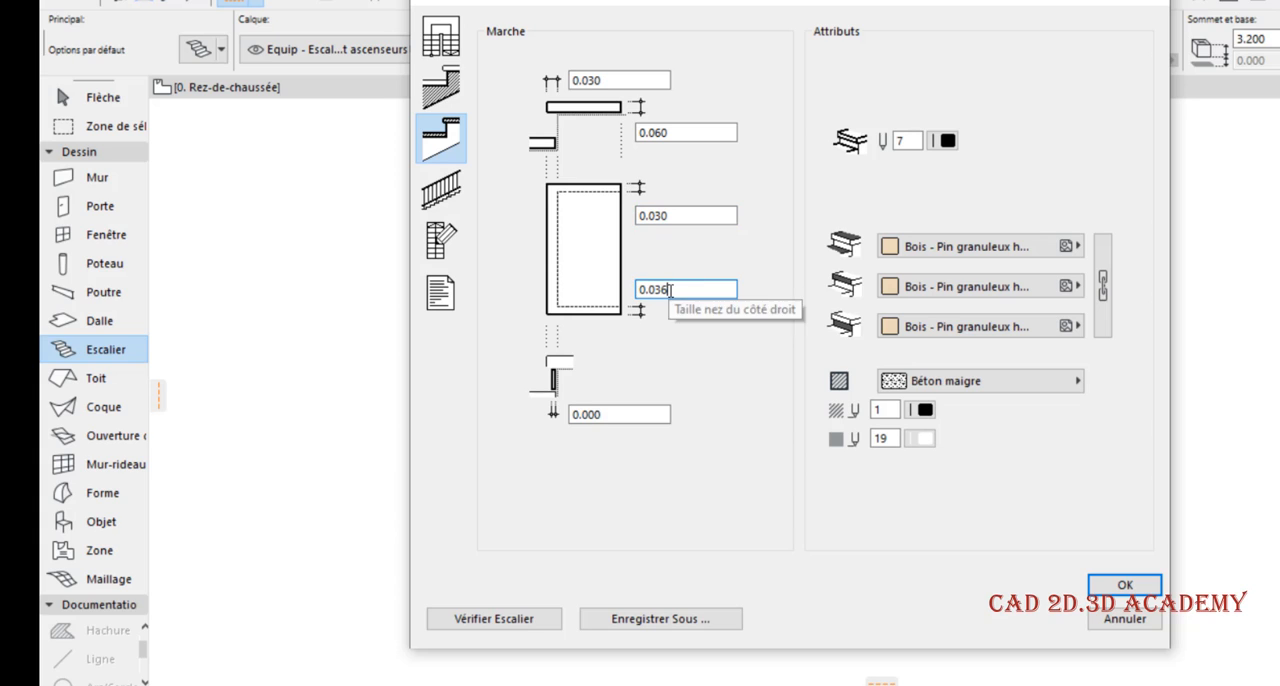
pyautogui.moveTo(668, 289); pyautogui.dragTo(569, 287)
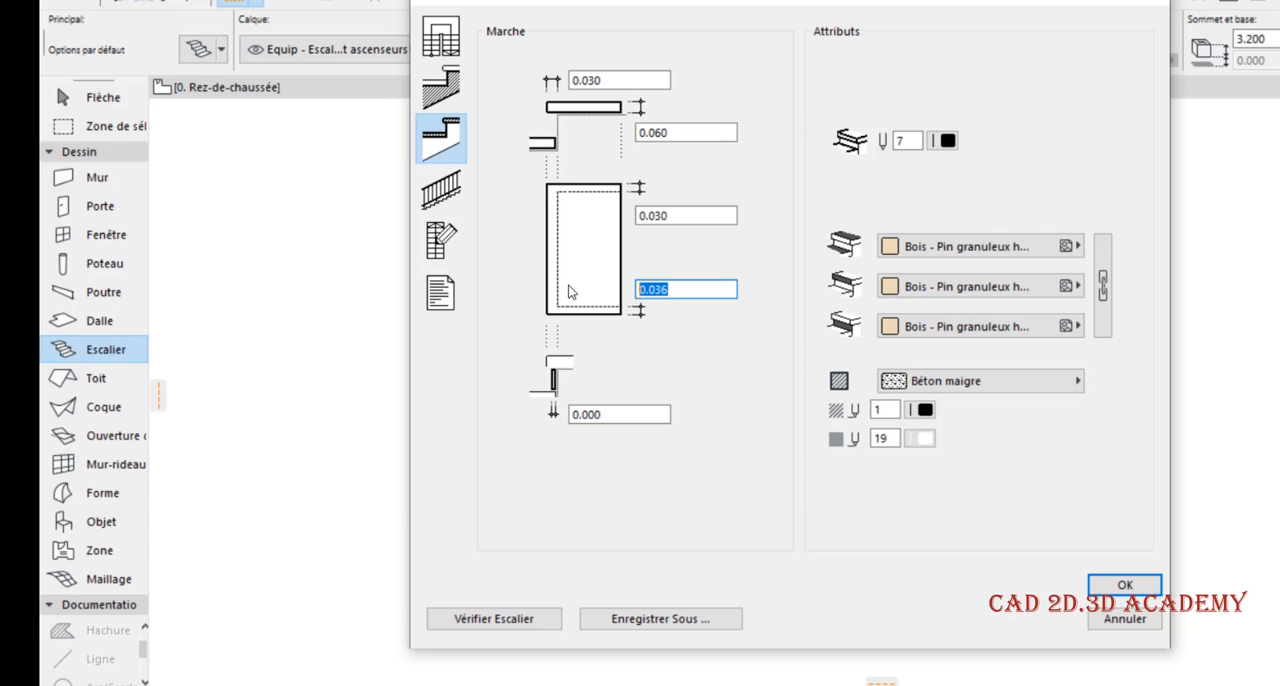
pyautogui.write('0.030')
pyautogui.click(520, 626)
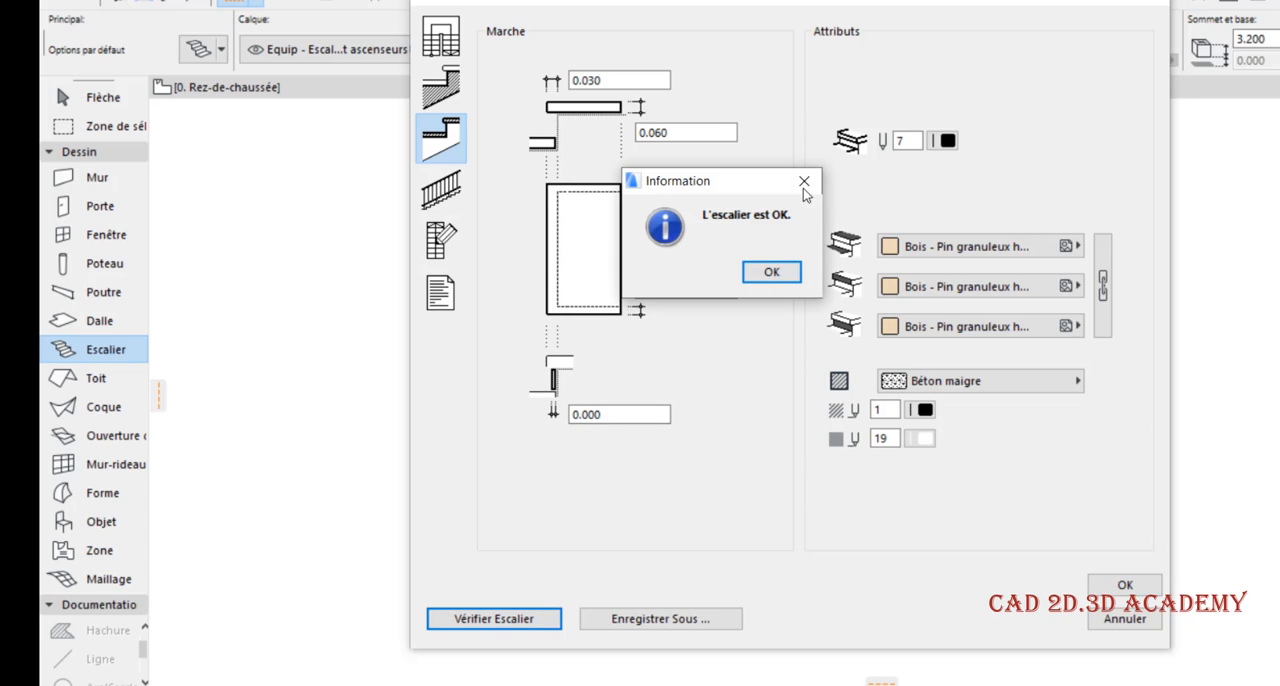
pyautogui.click(804, 184)
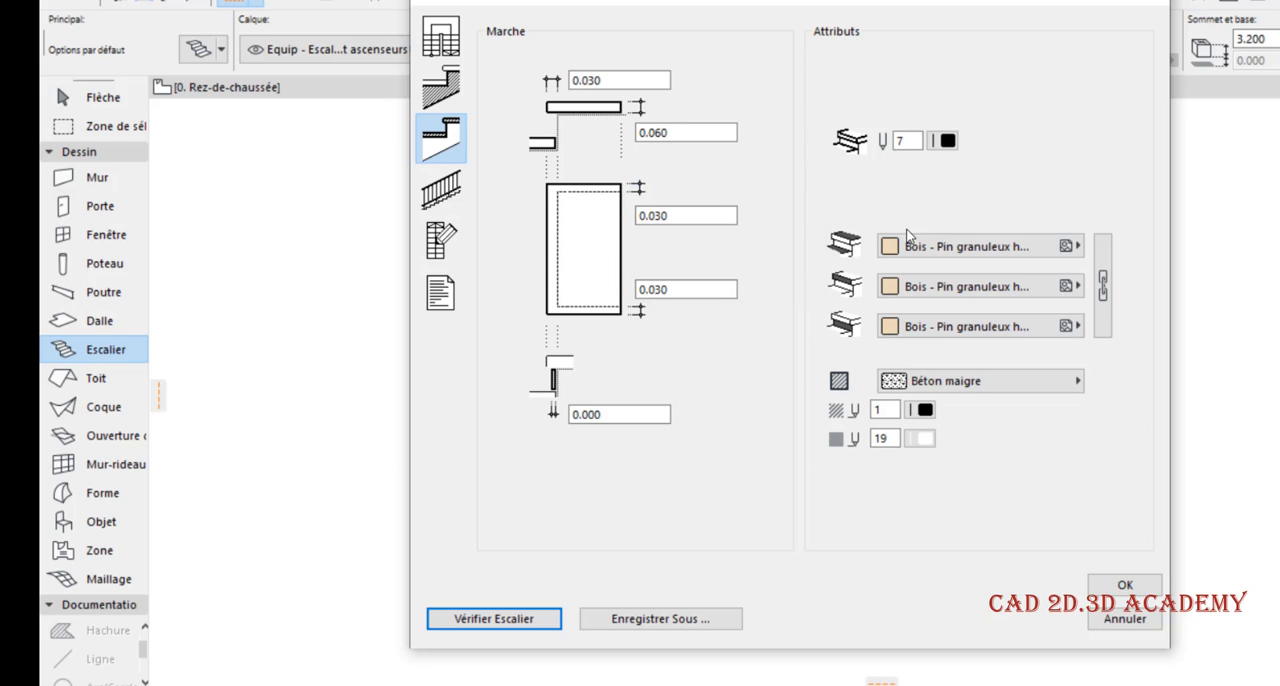
# Set the tread's top surface to Env. - Asphalte clair and choose a new material for the second tread surface
pyautogui.click(960, 246)
pyautogui.click(490, 505)
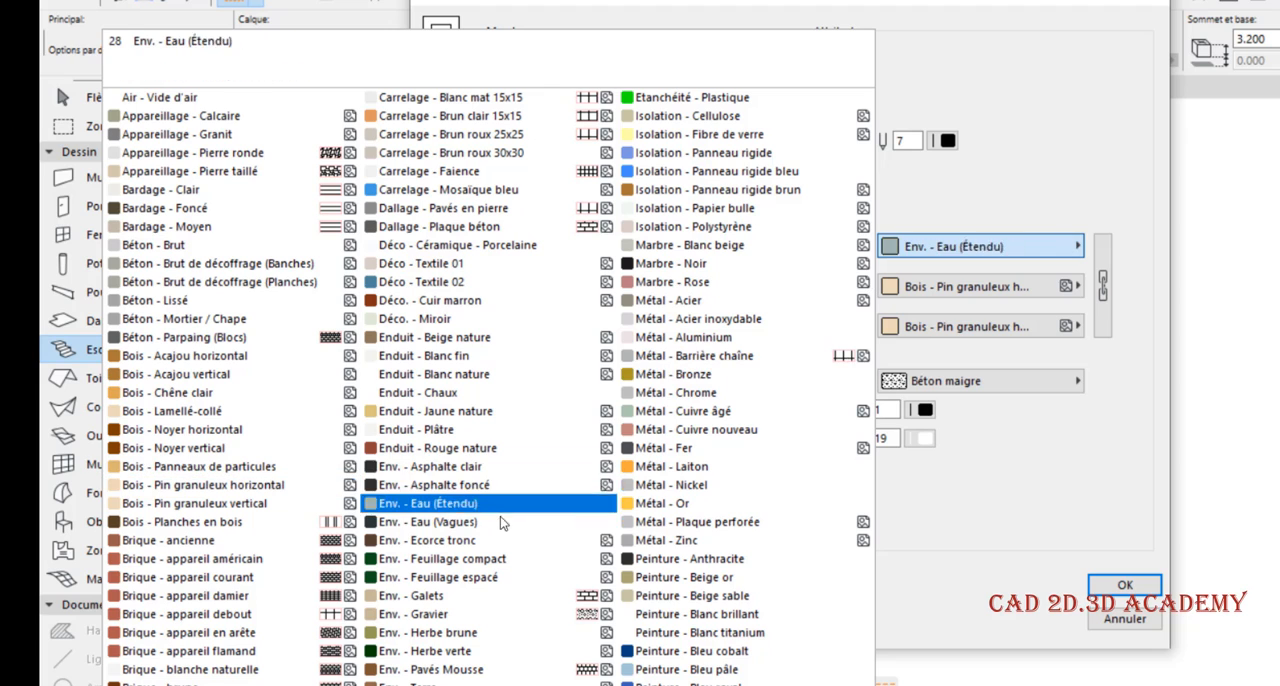
pyautogui.click(503, 466)
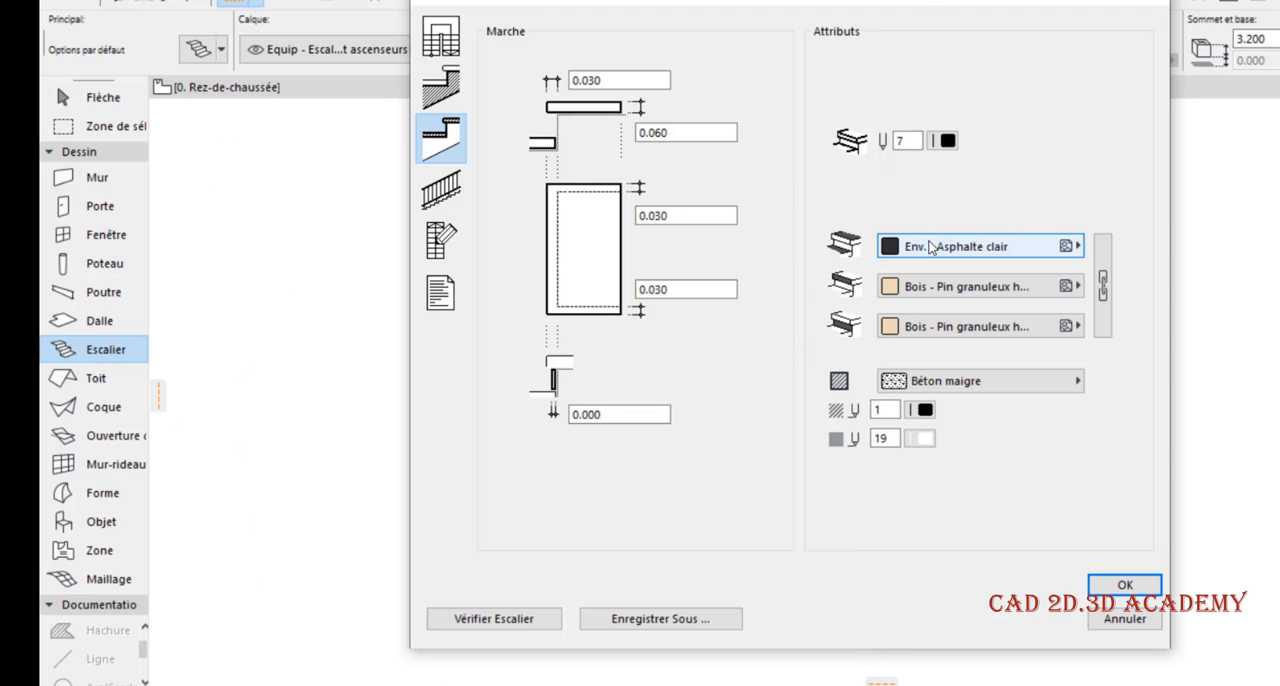
pyautogui.click(948, 286)
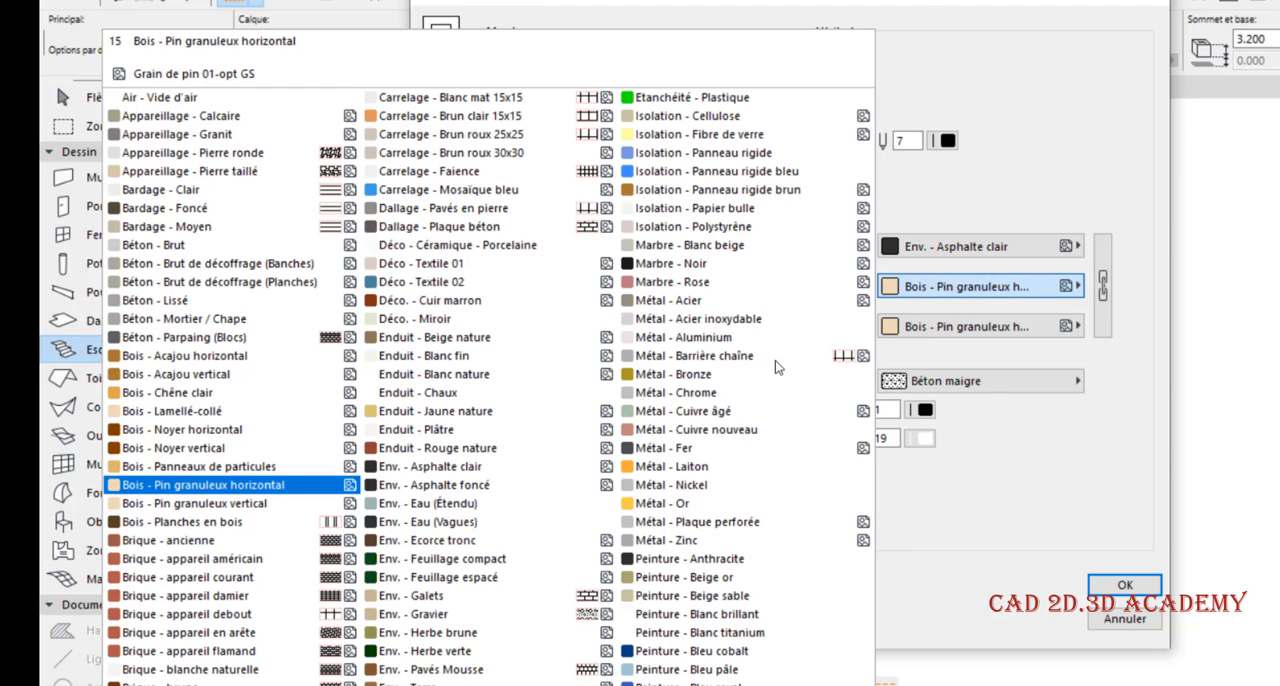
pyautogui.click(525, 472)
pyautogui.click(948, 326)
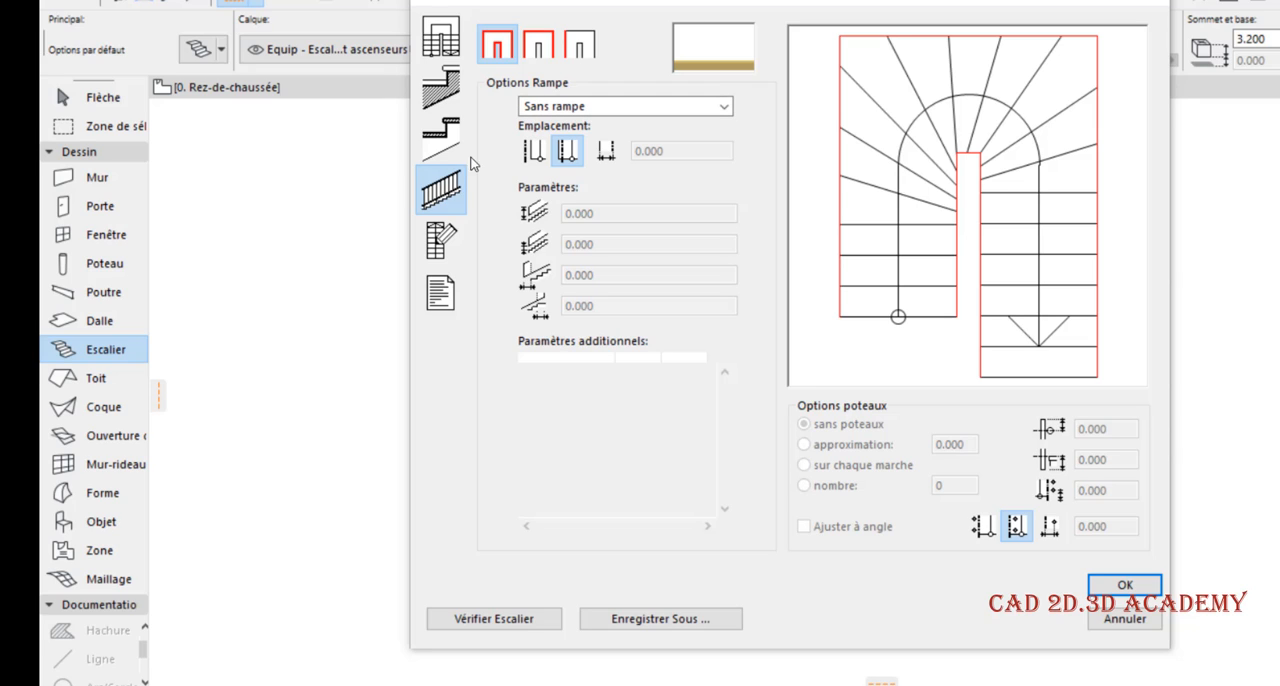
# Try the railing selection by whole side, switching between the stair's outer and inner edges
pyautogui.click(545, 47)
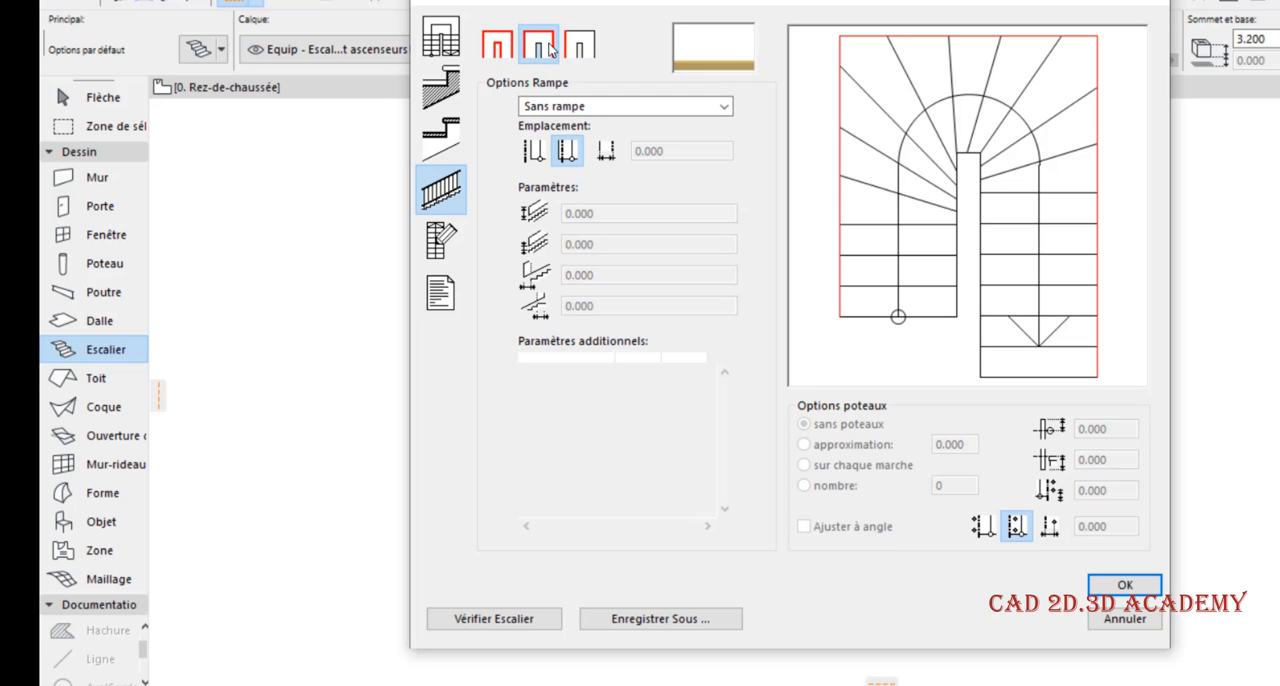
pyautogui.click(498, 45)
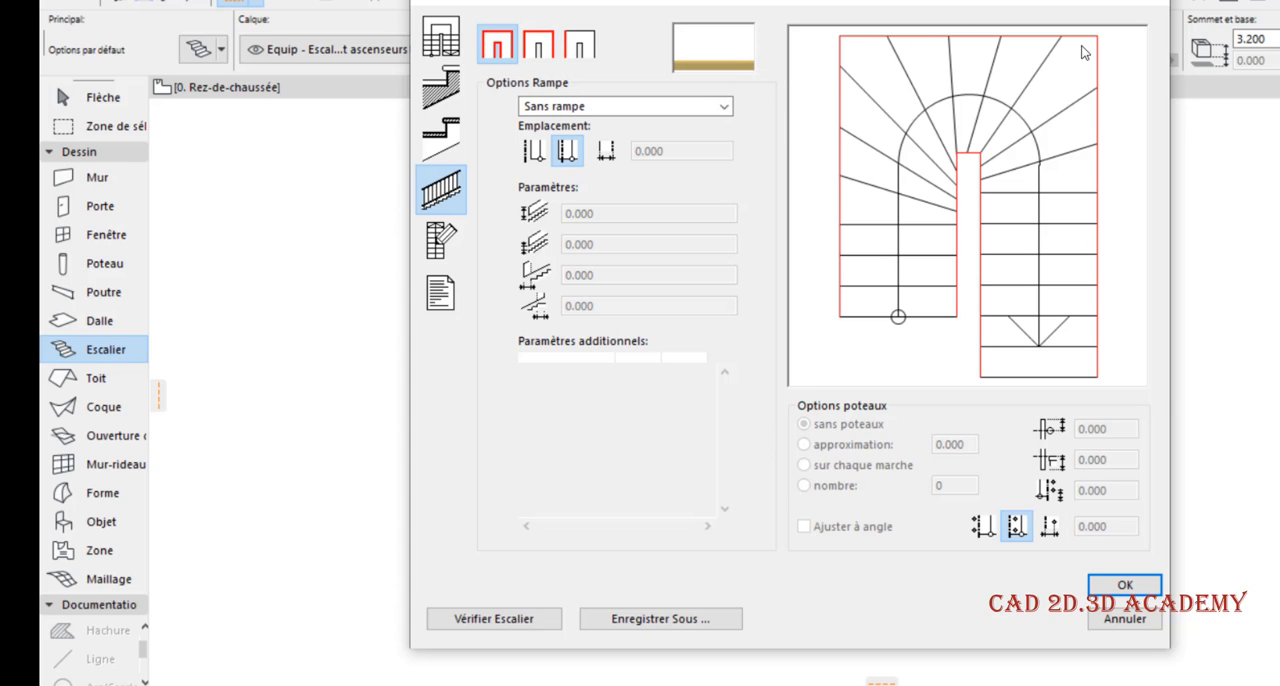
pyautogui.click(538, 45)
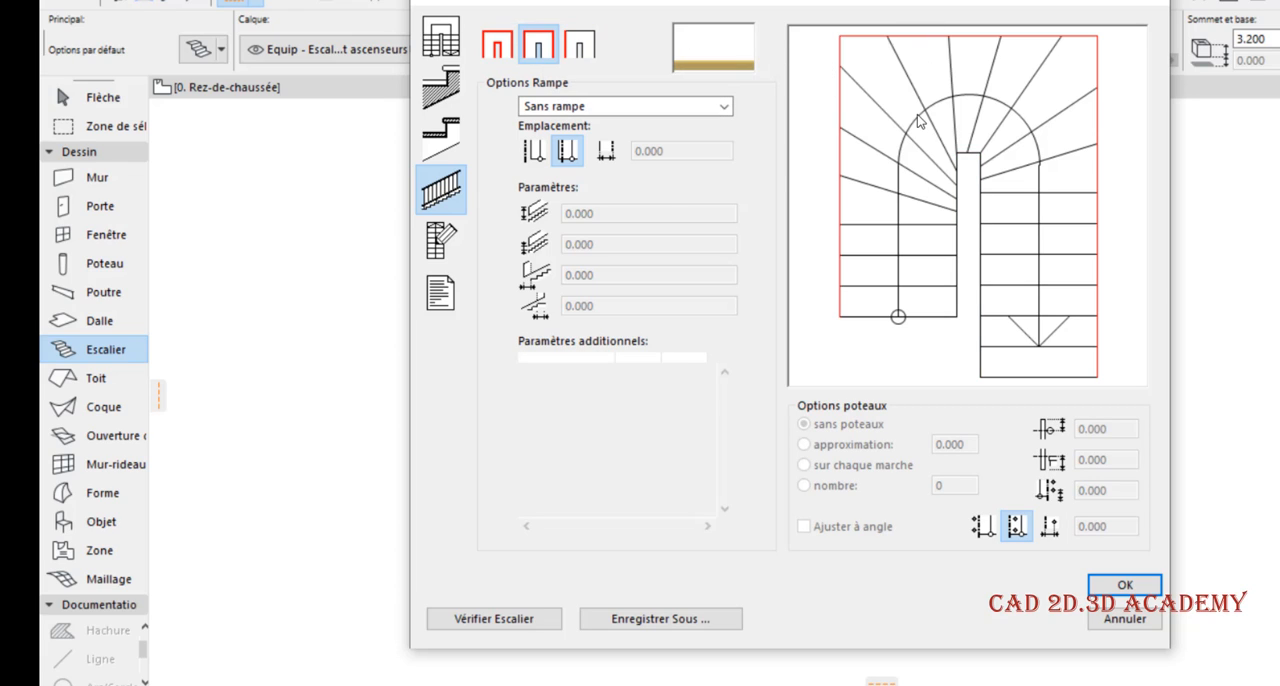
pyautogui.click(954, 238)
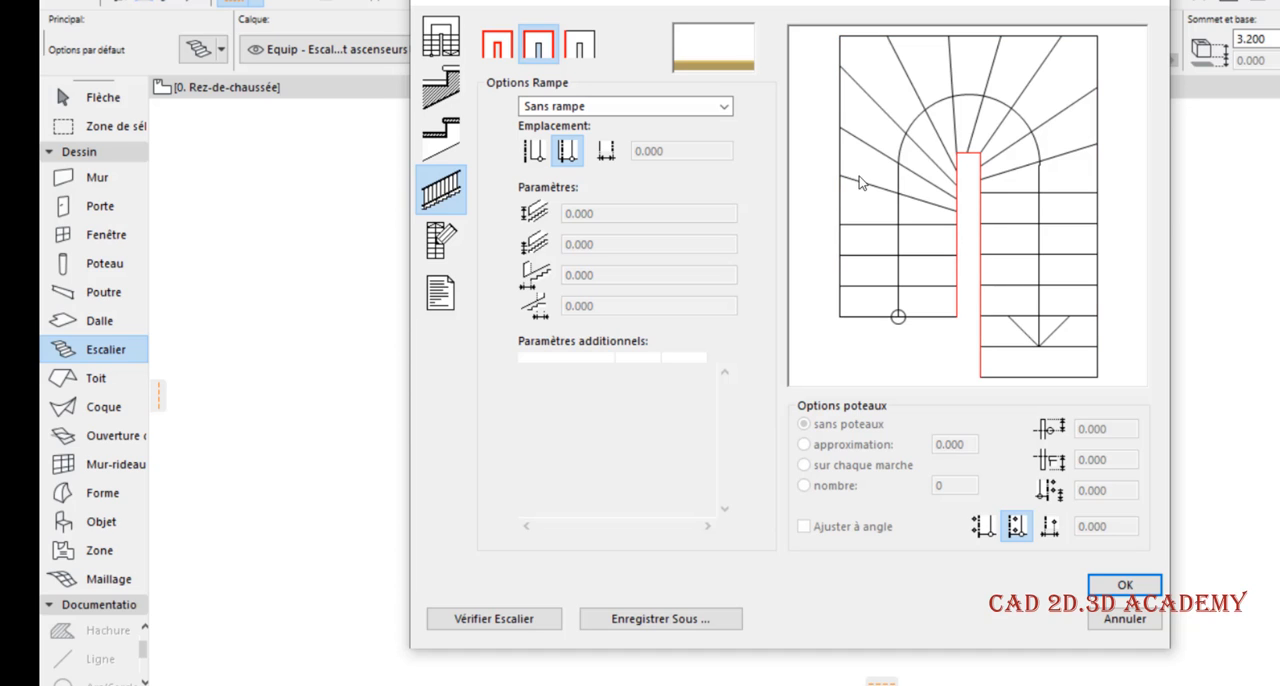
pyautogui.click(838, 153)
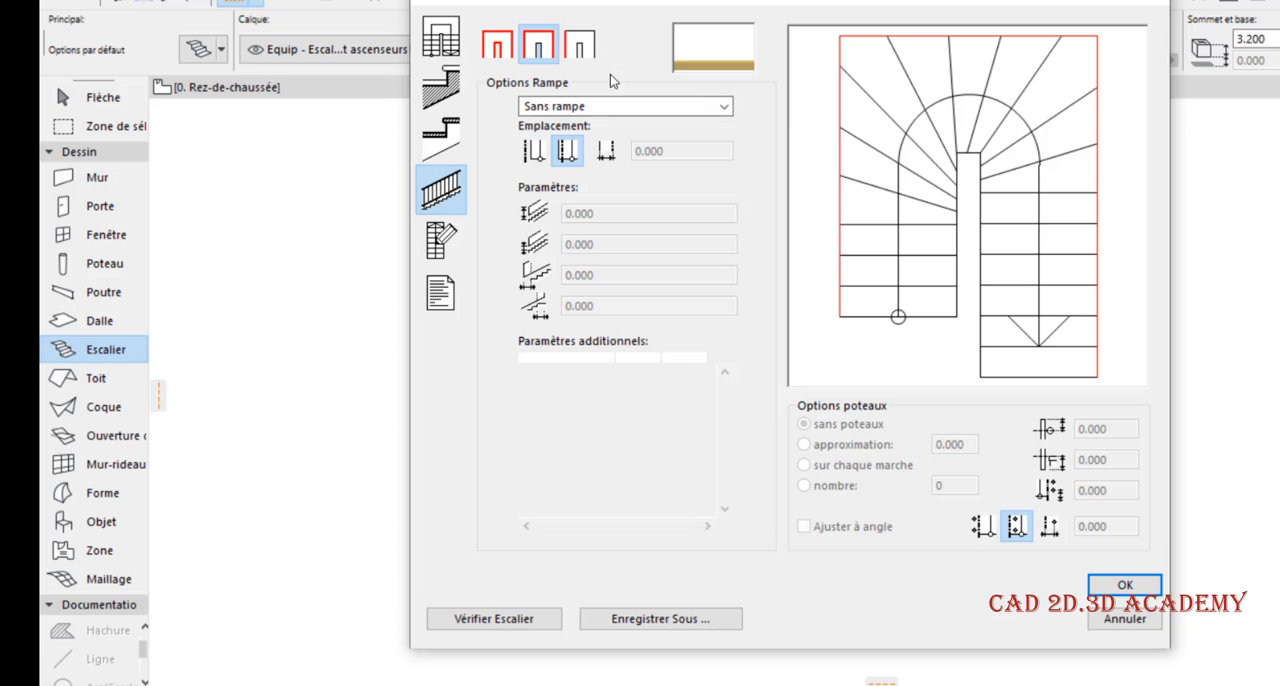
# Try selecting individual outer and inner edge segments for the railing, then select all stair edges again
pyautogui.click(579, 45)
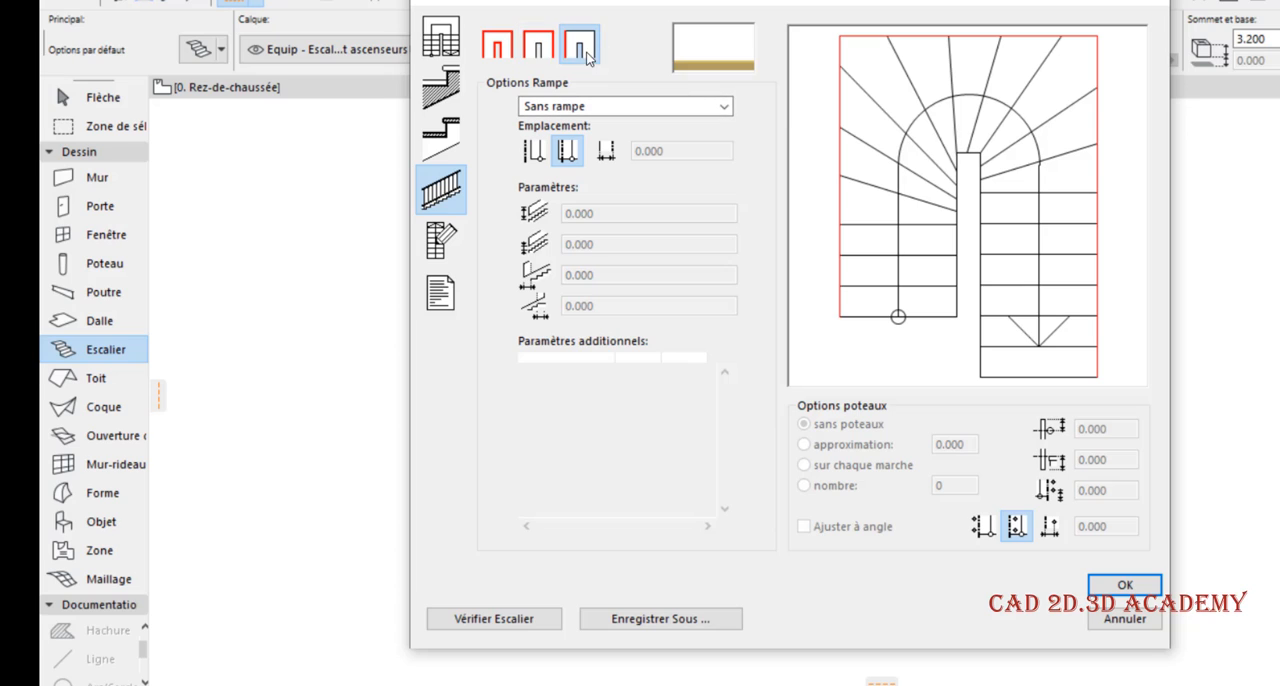
pyautogui.click(880, 37)
pyautogui.click(1100, 94)
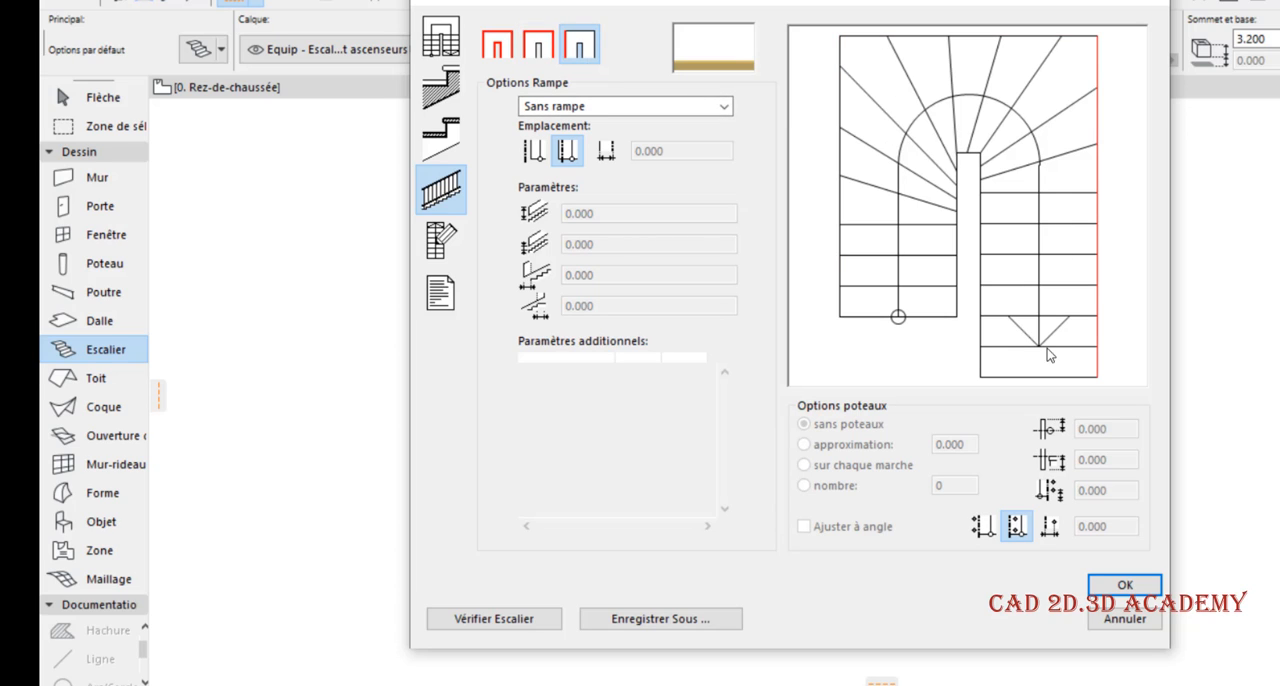
pyautogui.click(977, 291)
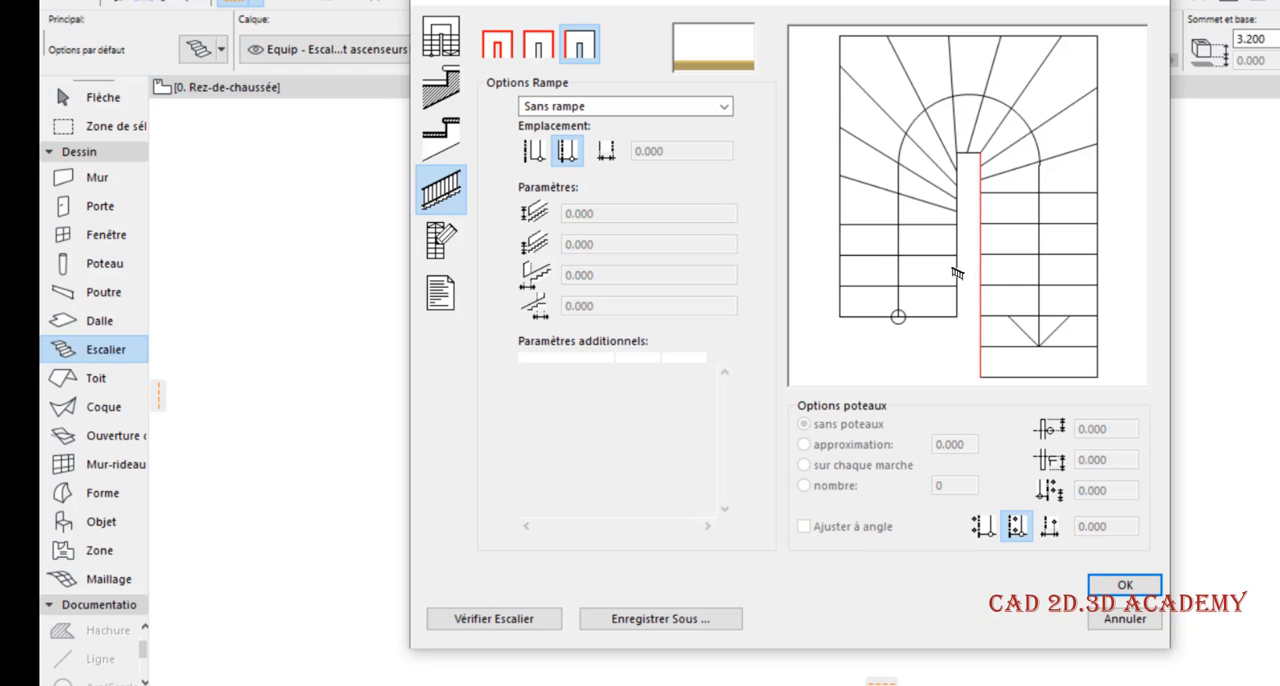
pyautogui.click(958, 283)
pyautogui.click(840, 201)
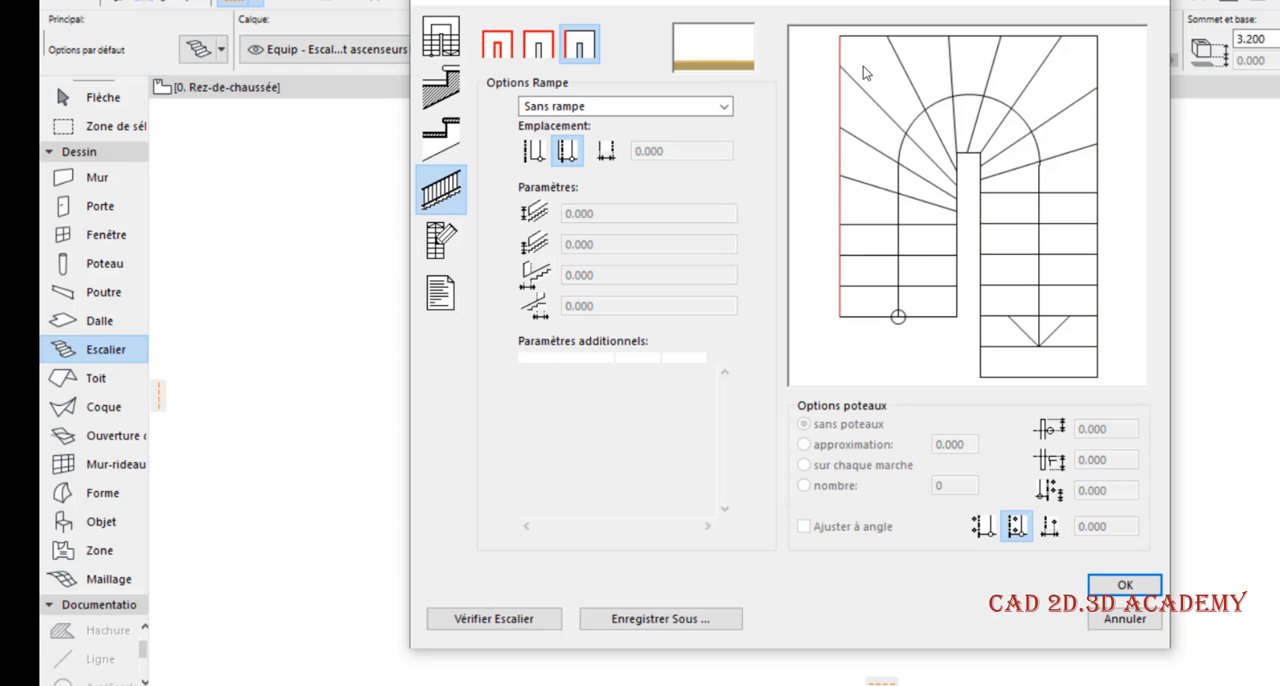
pyautogui.click(866, 37)
pyautogui.click(497, 44)
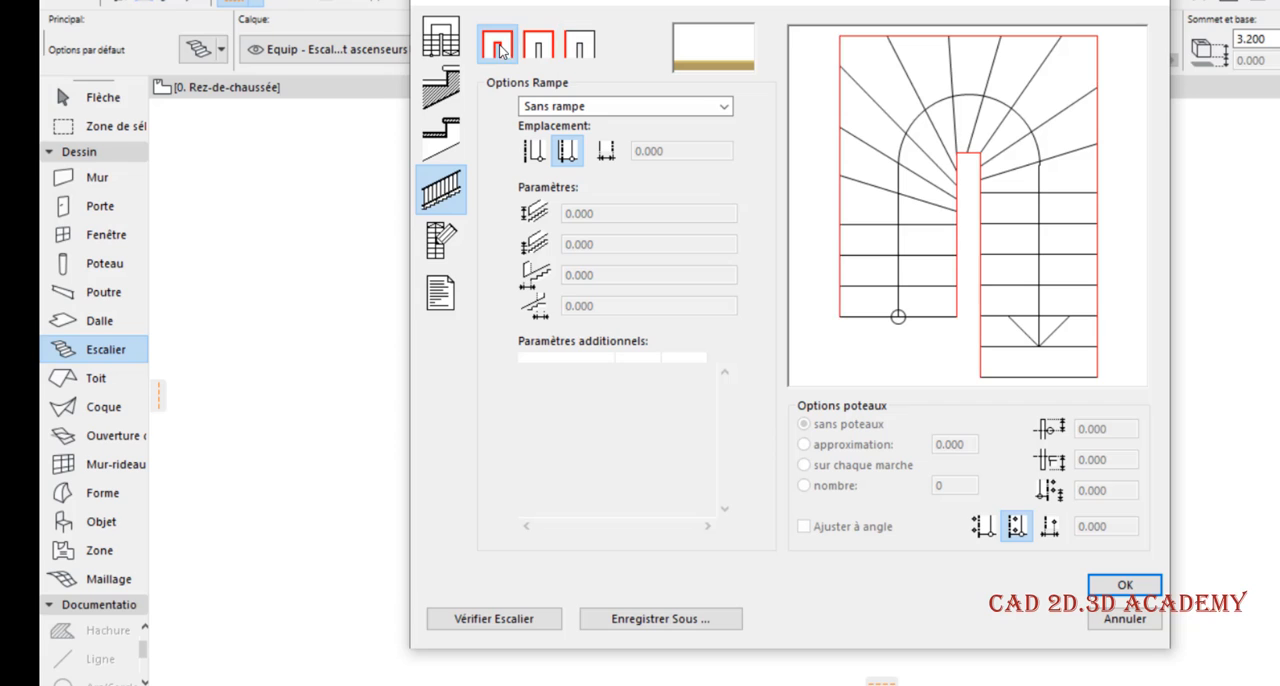
# Review the available railing types and try Simple filaire and Simple surface on all stair edges
pyautogui.click(559, 108)
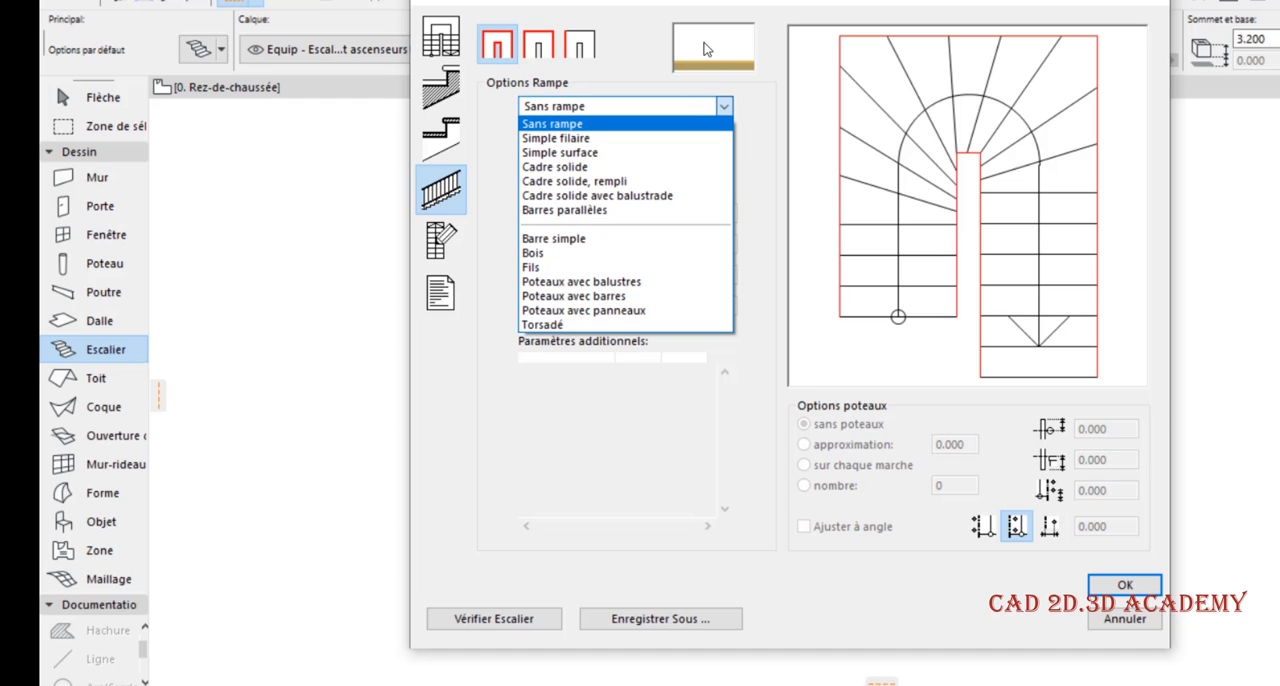
pyautogui.click(571, 108)
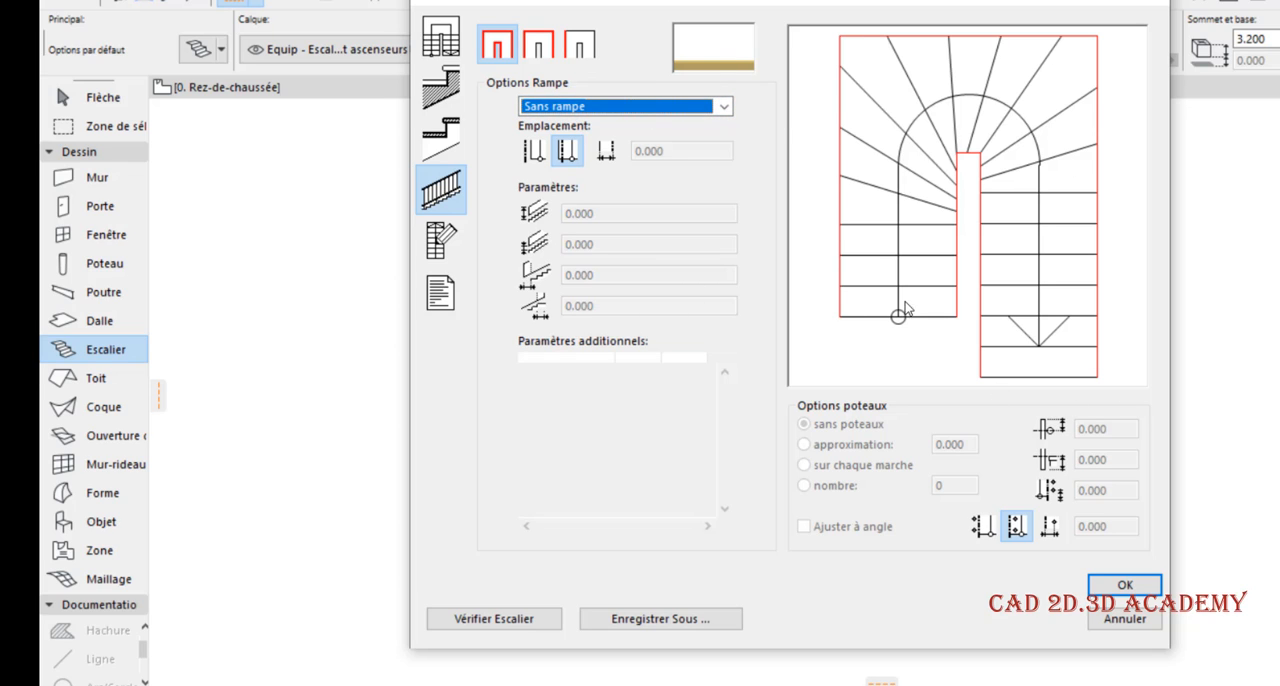
pyautogui.click(569, 107)
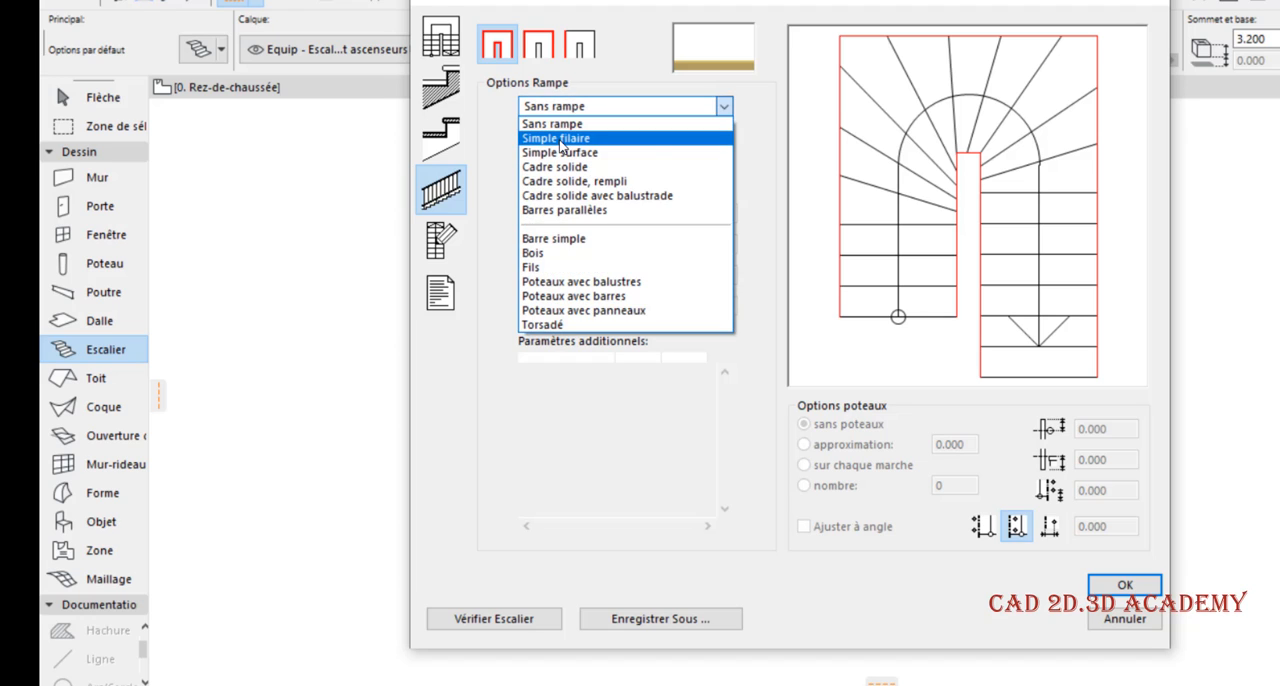
pyautogui.click(560, 140)
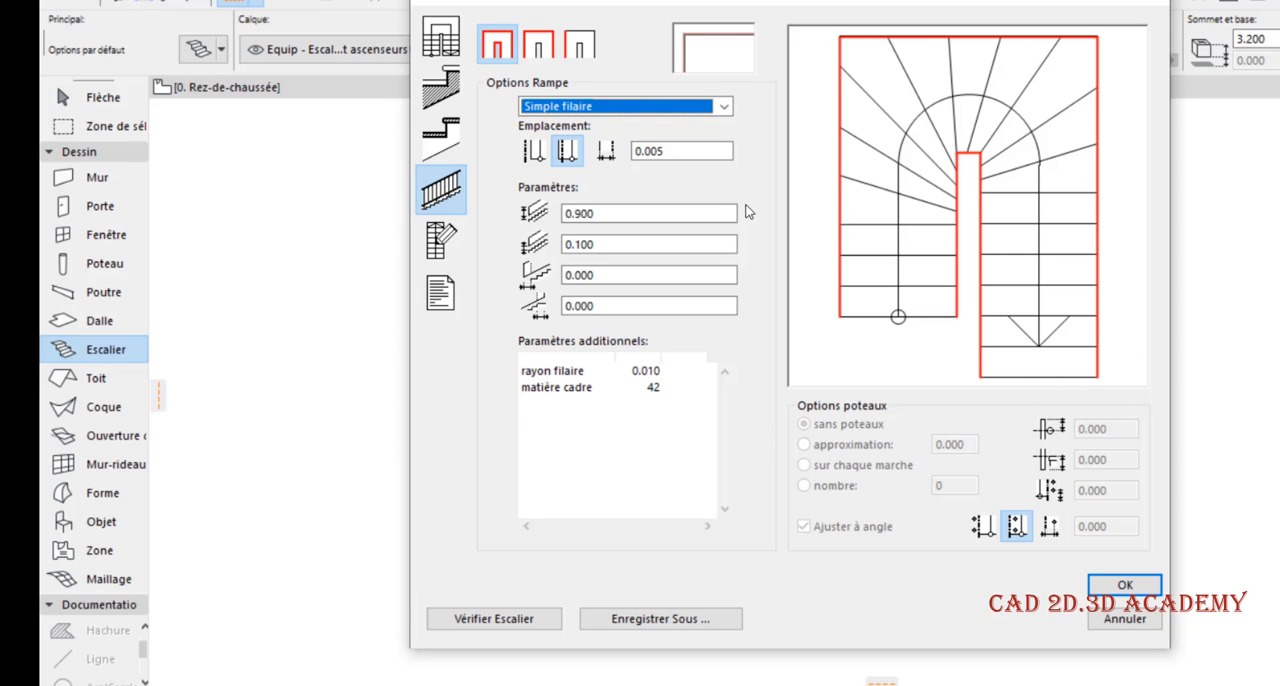
pyautogui.click(596, 108)
pyautogui.click(592, 152)
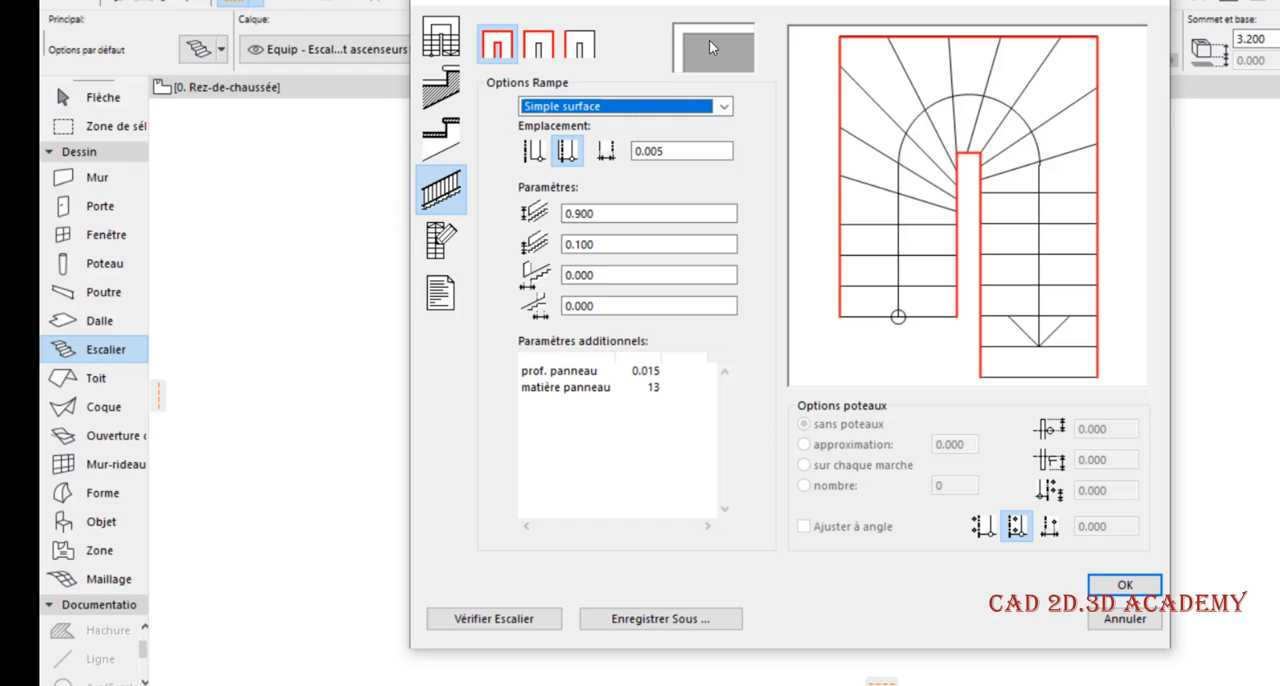
# Try the Cadre solide railing type and examine its height and offset parameters
pyautogui.click(643, 106)
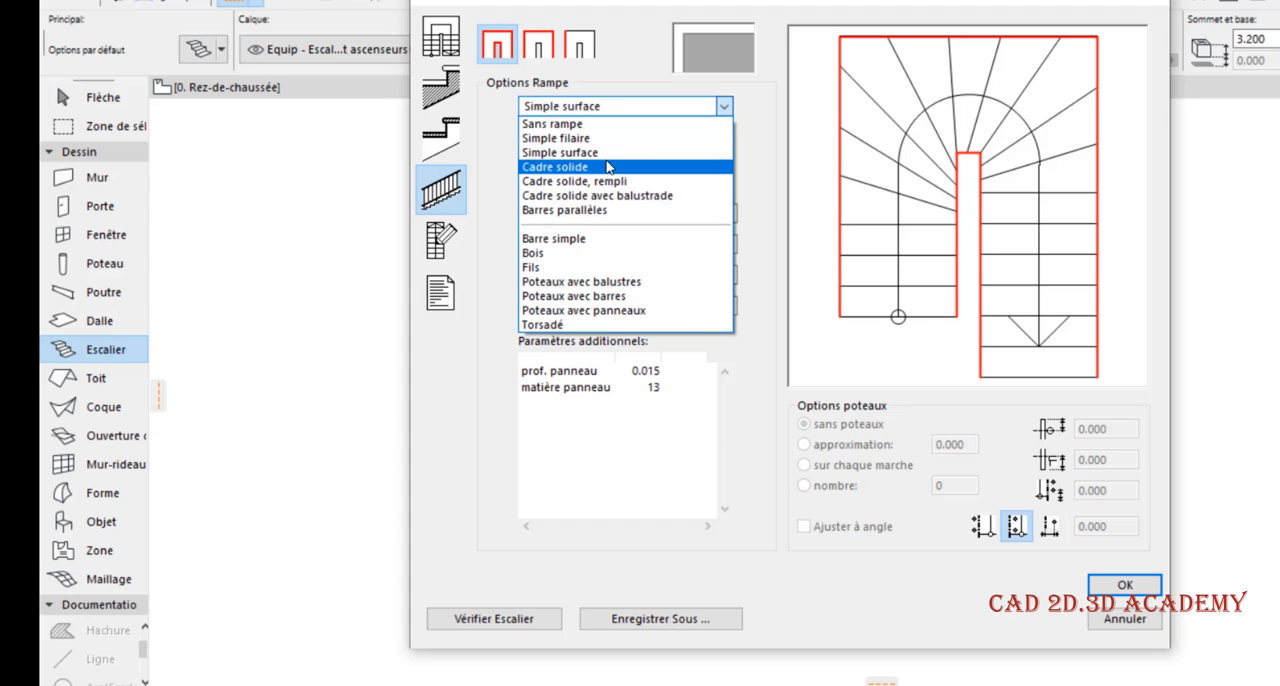
pyautogui.click(651, 166)
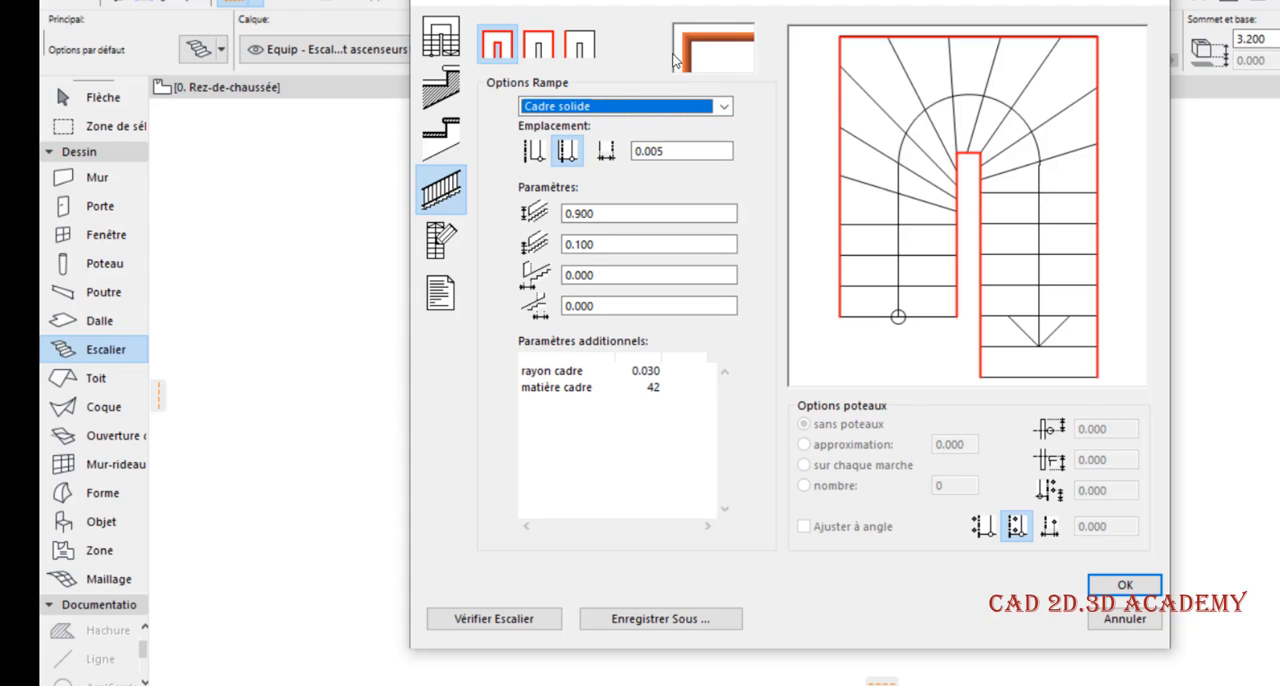
pyautogui.click(665, 110)
pyautogui.click(665, 110)
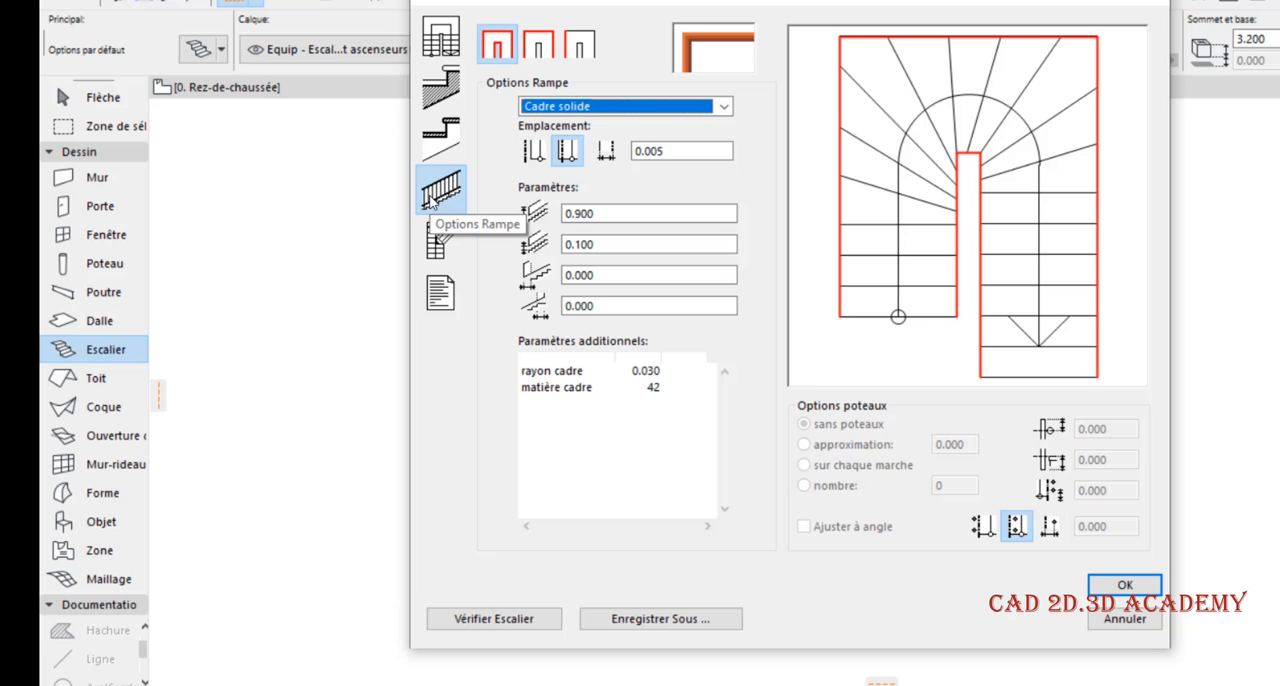
pyautogui.click(600, 212)
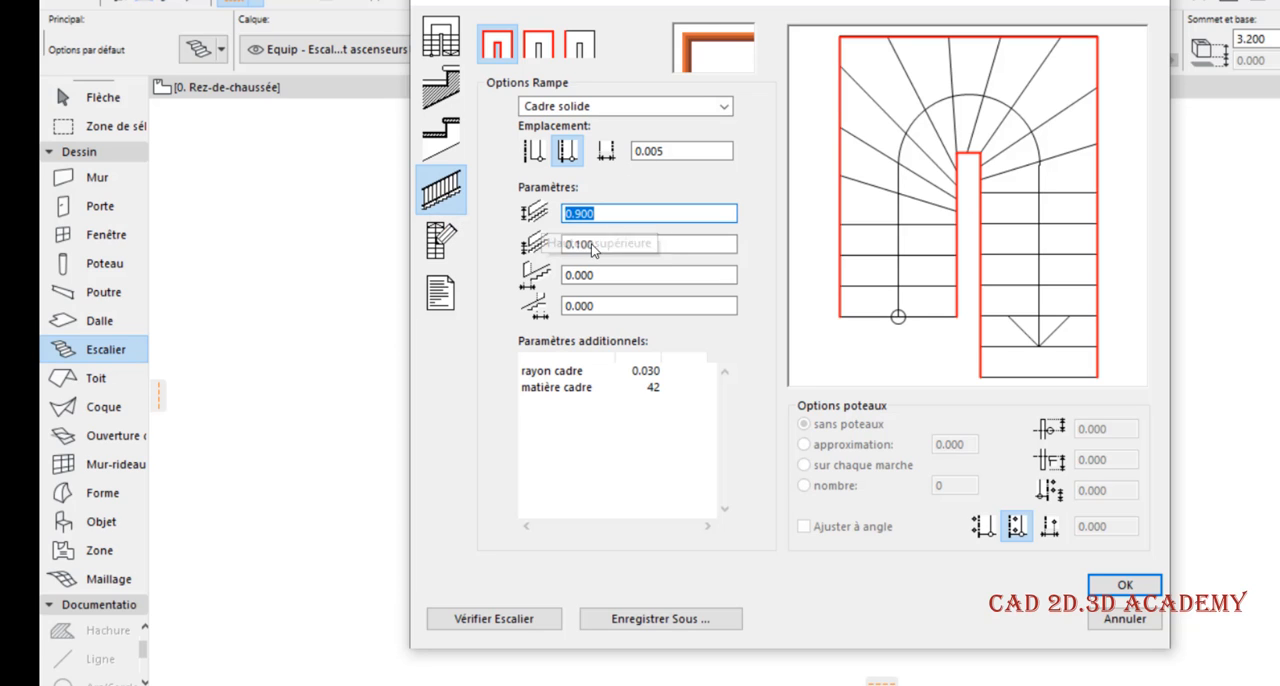
pyautogui.moveTo(606, 243); pyautogui.dragTo(556, 306)
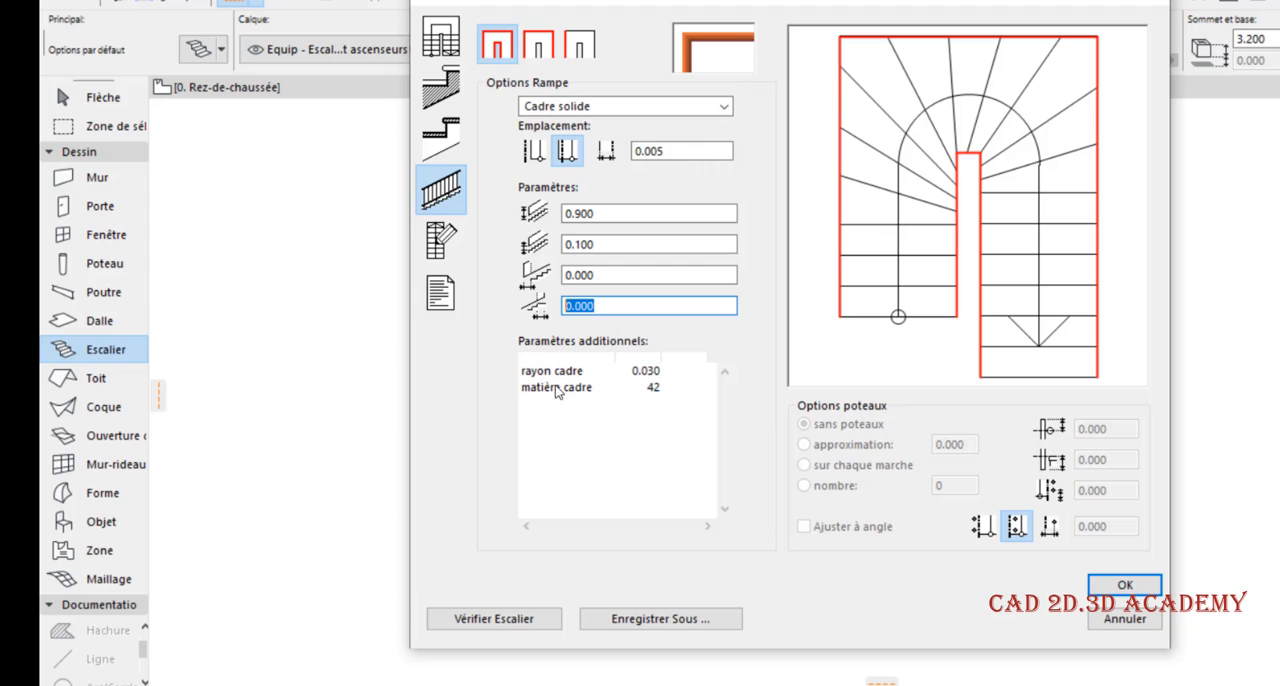
# Try the Cadre solide, rempli, Cadre solide avec balustrade and Barre simple railing types on all stair edges
pyautogui.click(620, 106)
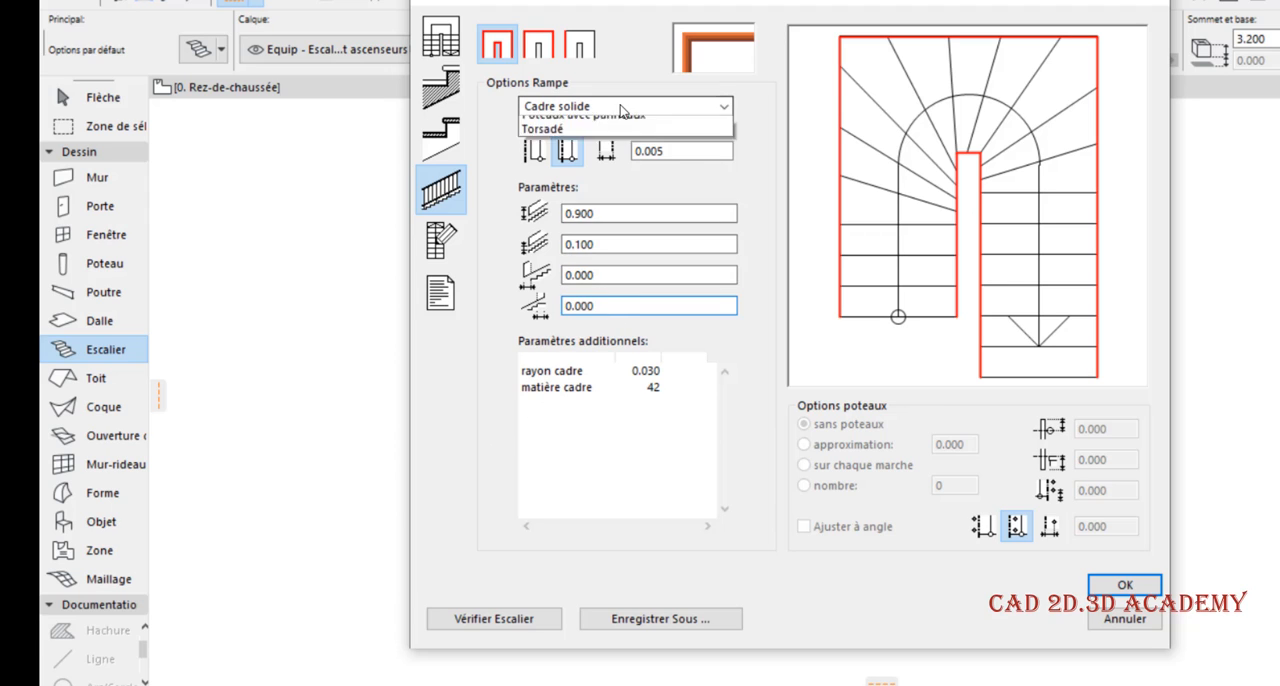
pyautogui.click(620, 182)
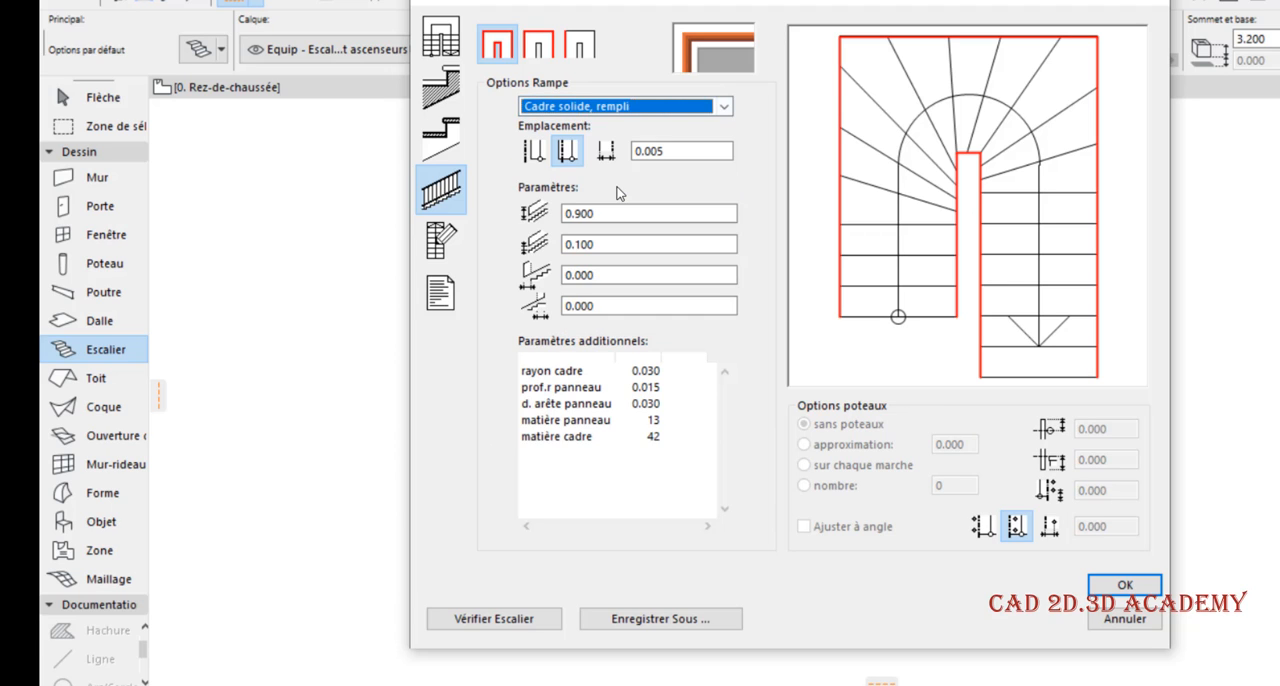
pyautogui.click(655, 100)
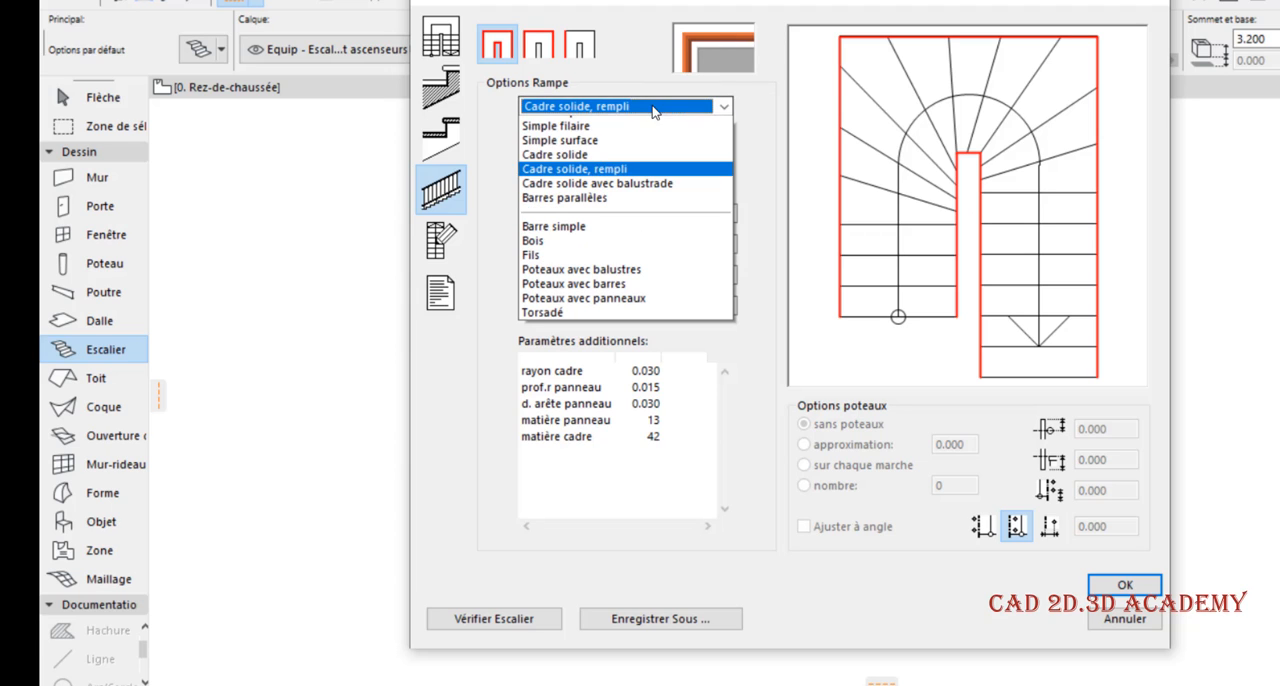
pyautogui.click(633, 195)
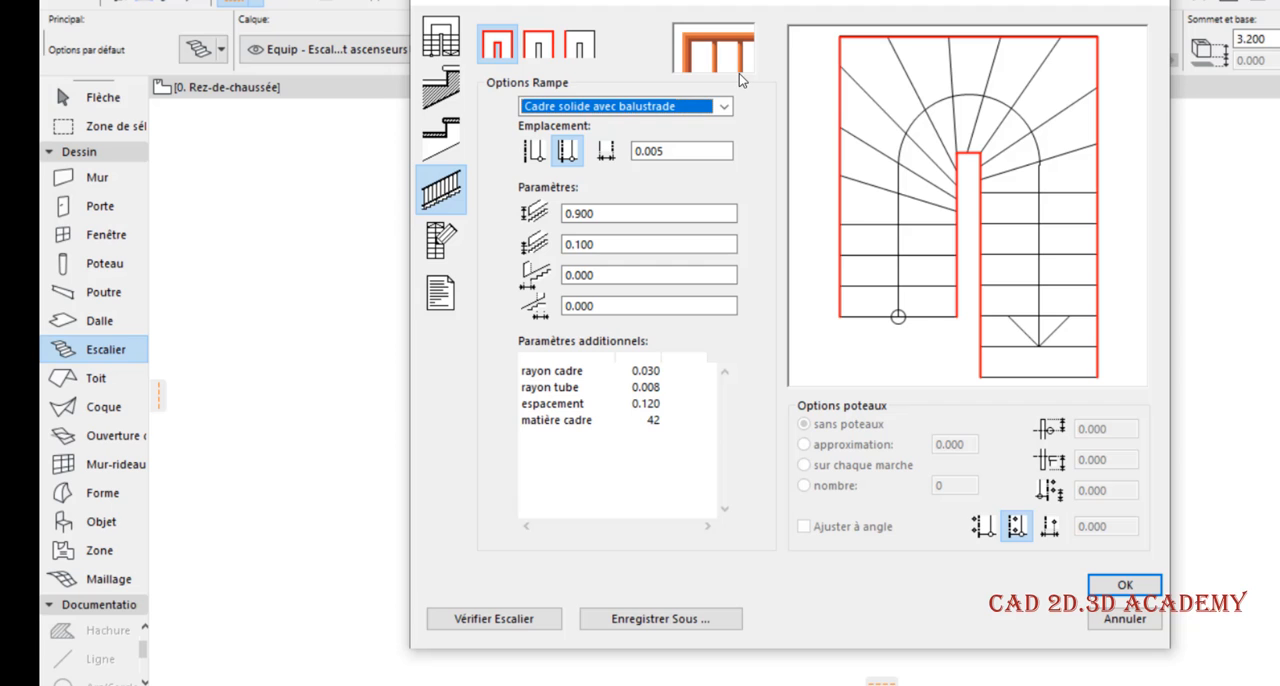
pyautogui.click(588, 107)
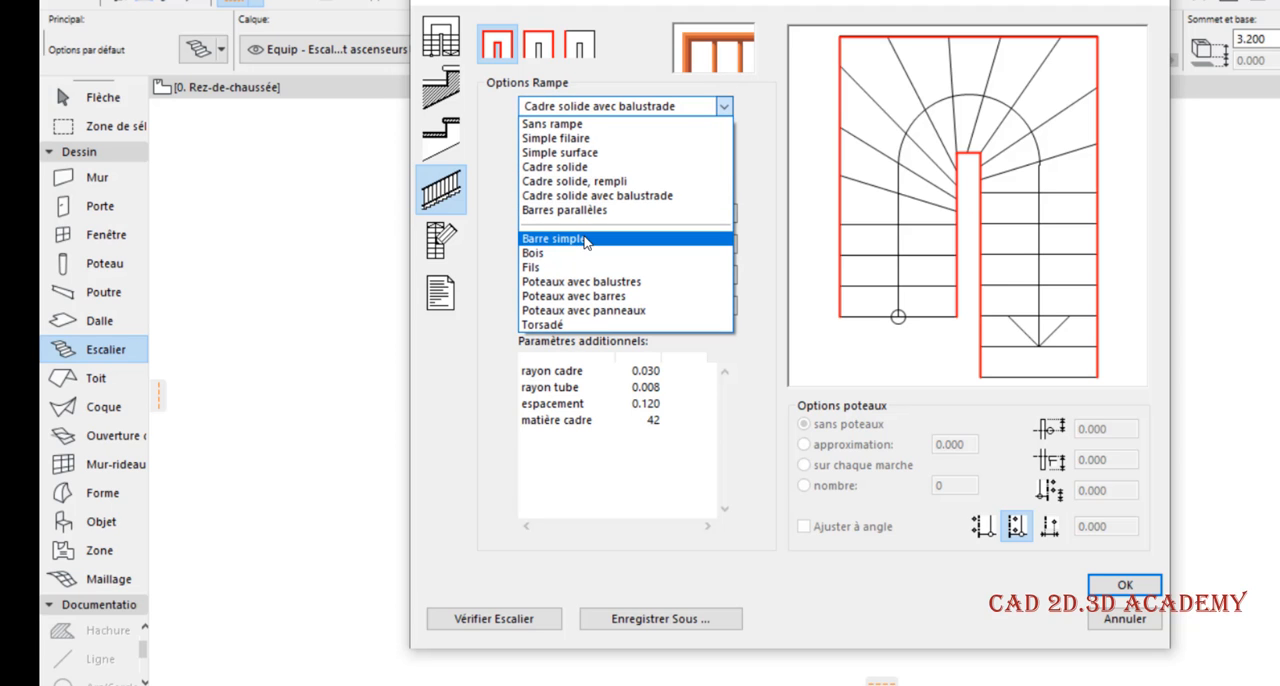
pyautogui.click(586, 240)
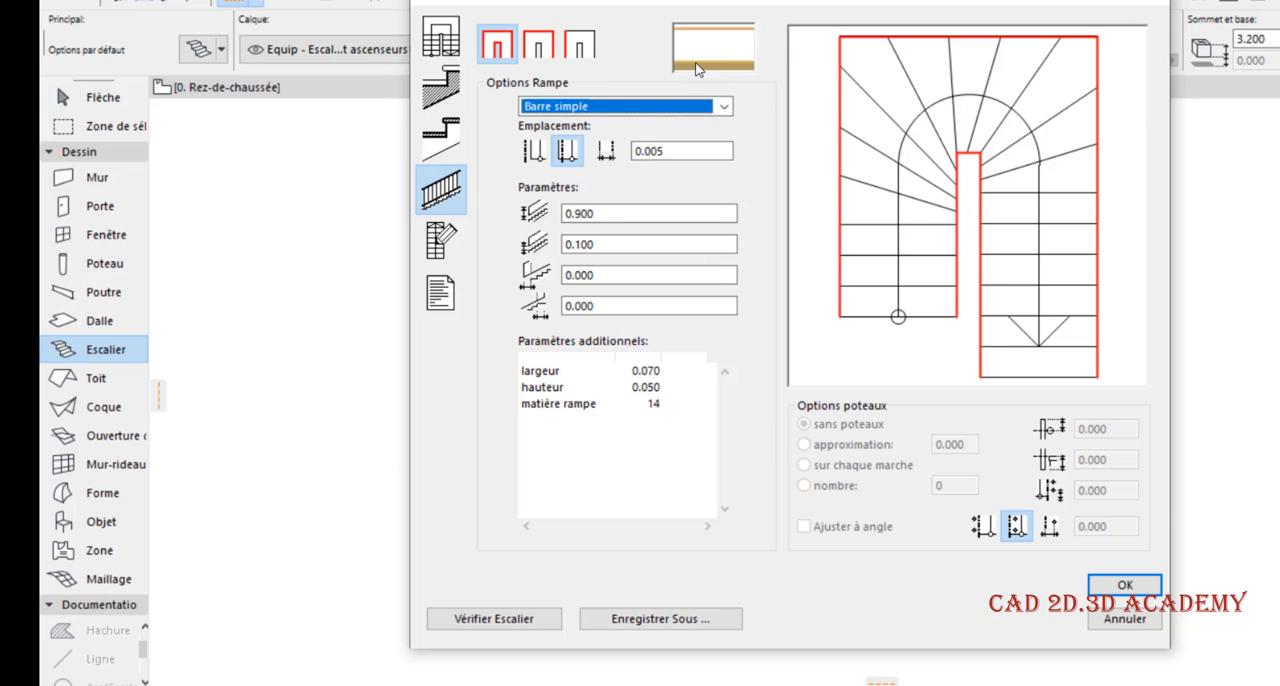
# Try the Bois railing on all stair edges, with Simple filaire on the whole outer side only
pyautogui.click(651, 106)
pyautogui.click(600, 257)
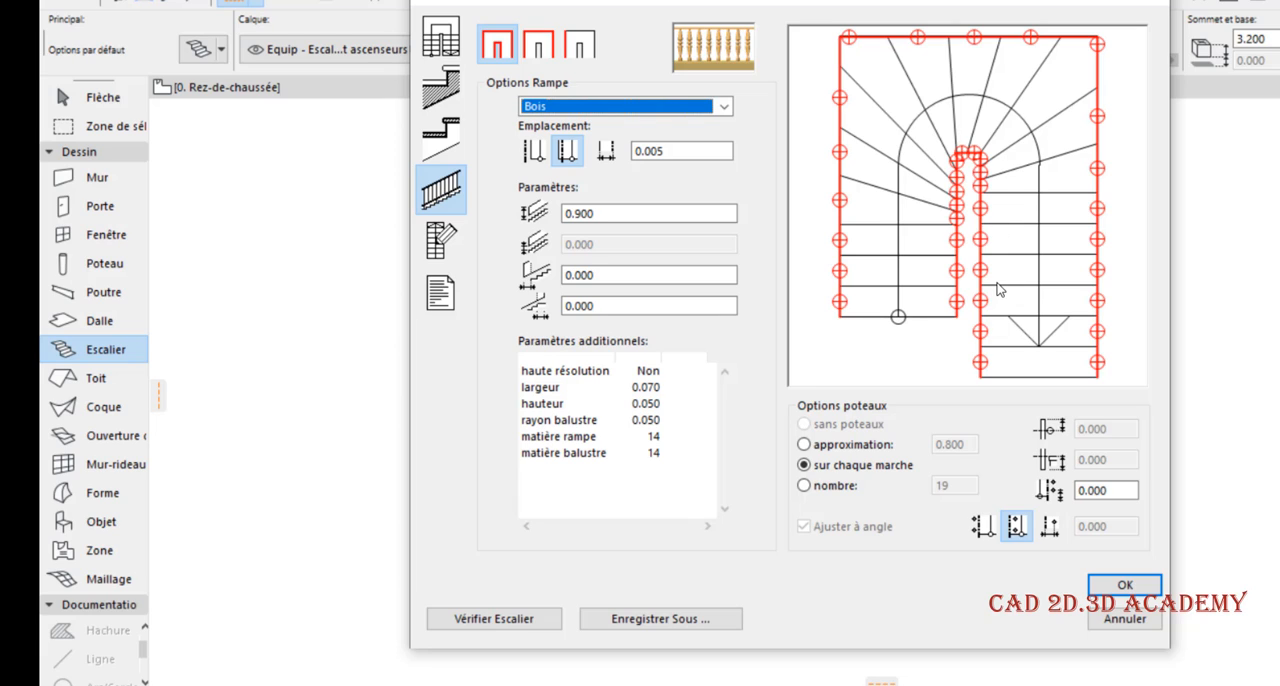
pyautogui.click(540, 49)
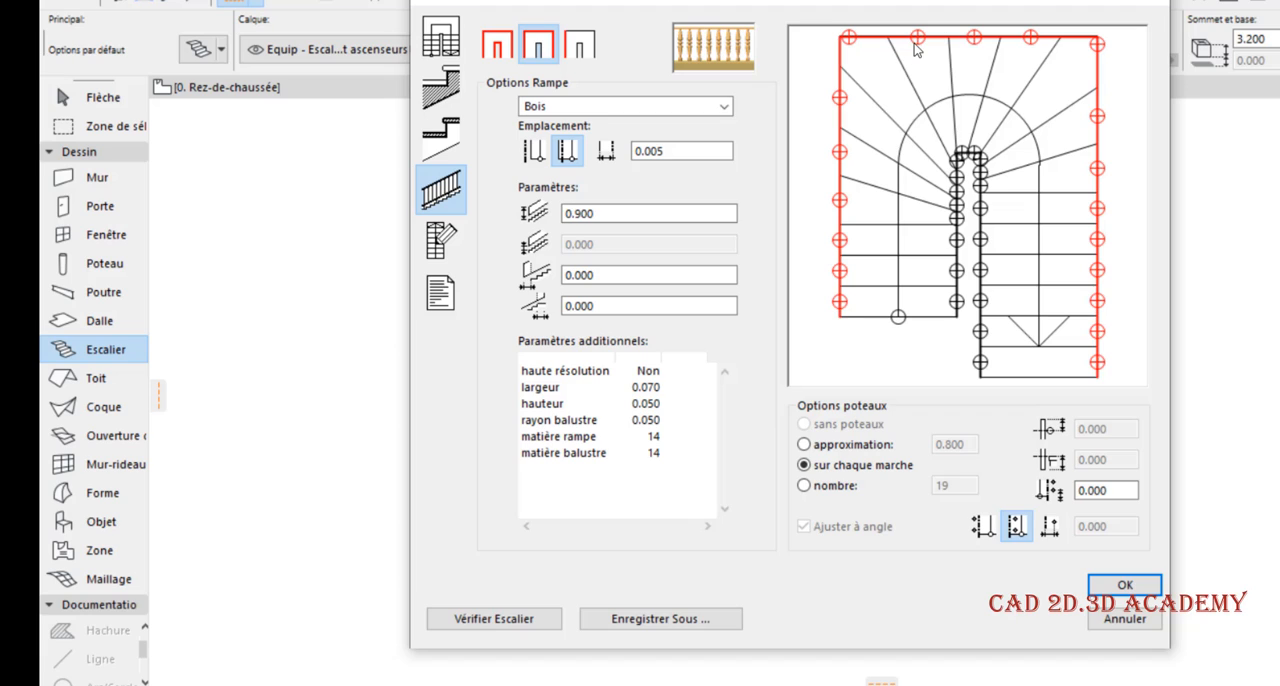
pyautogui.click(954, 226)
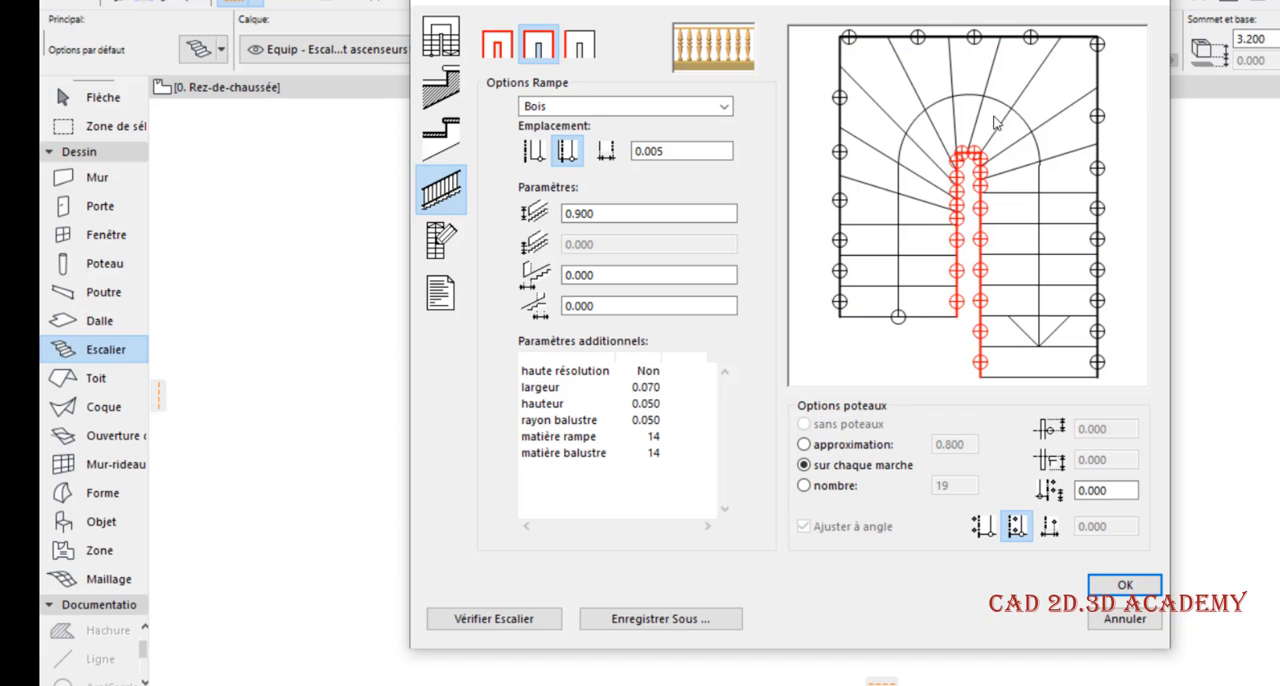
pyautogui.click(838, 117)
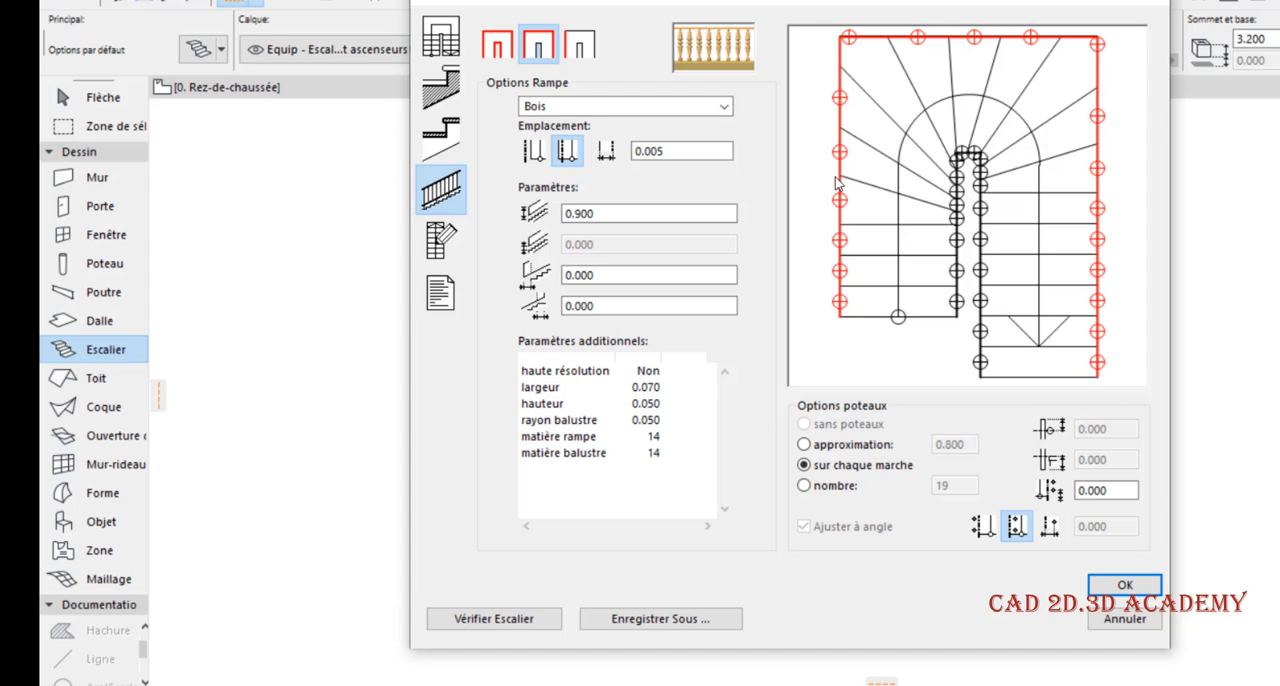
pyautogui.click(597, 108)
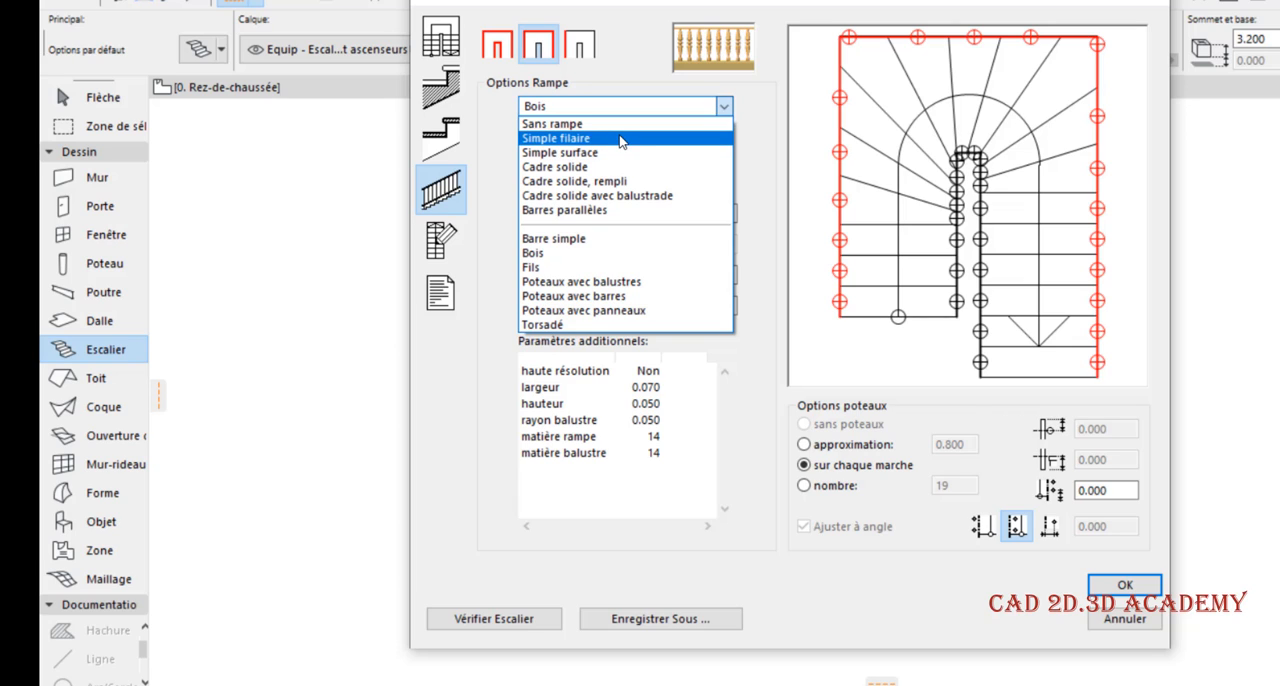
pyautogui.click(622, 139)
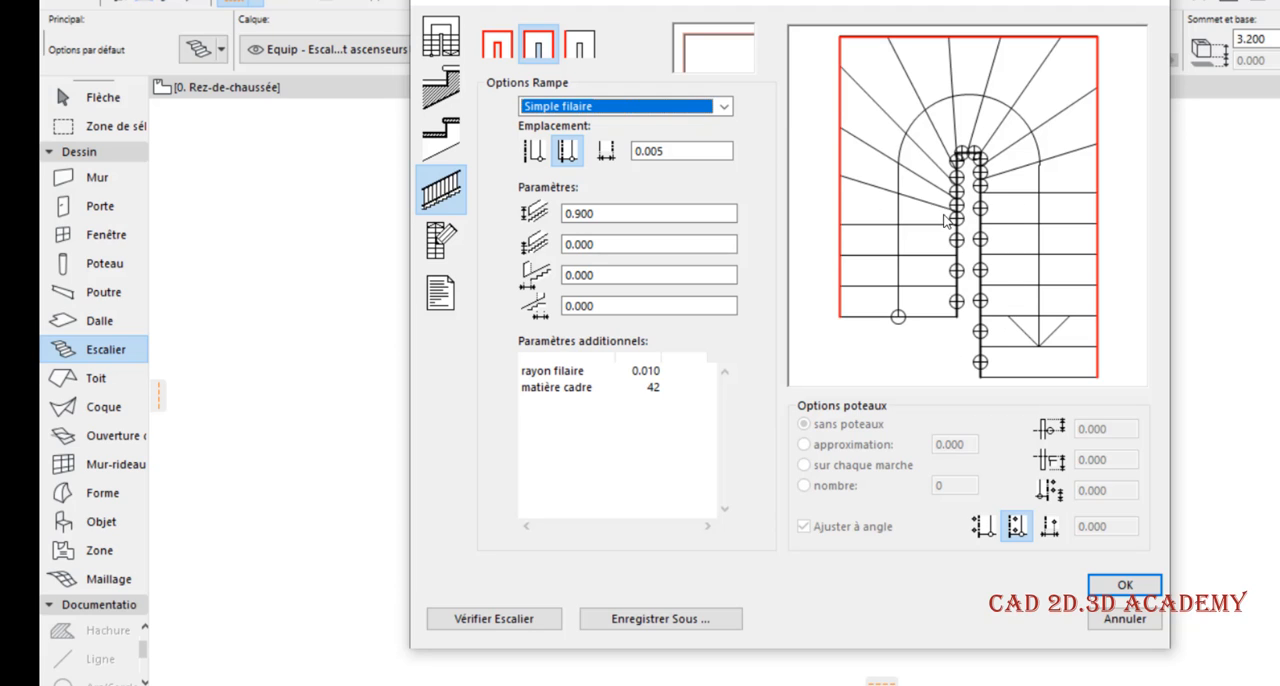
# Try removing the railing from the outer edge segment across the turn by choosing Sans rampe
pyautogui.click(579, 53)
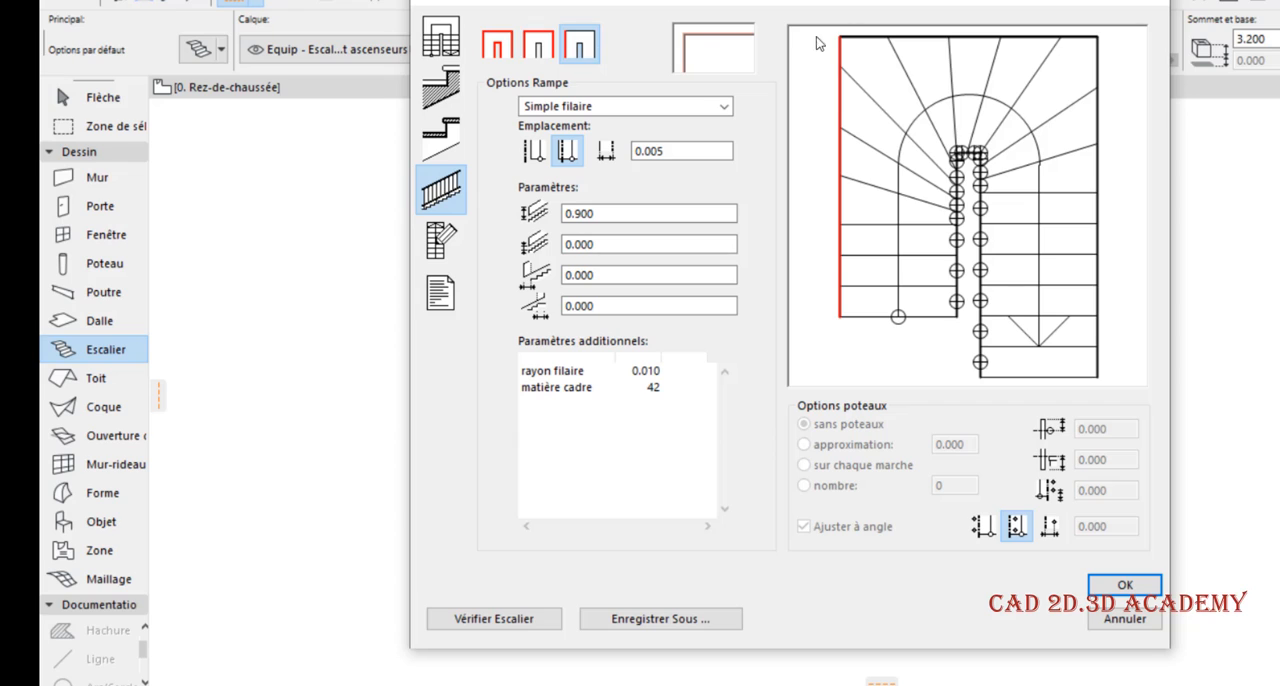
pyautogui.click(917, 41)
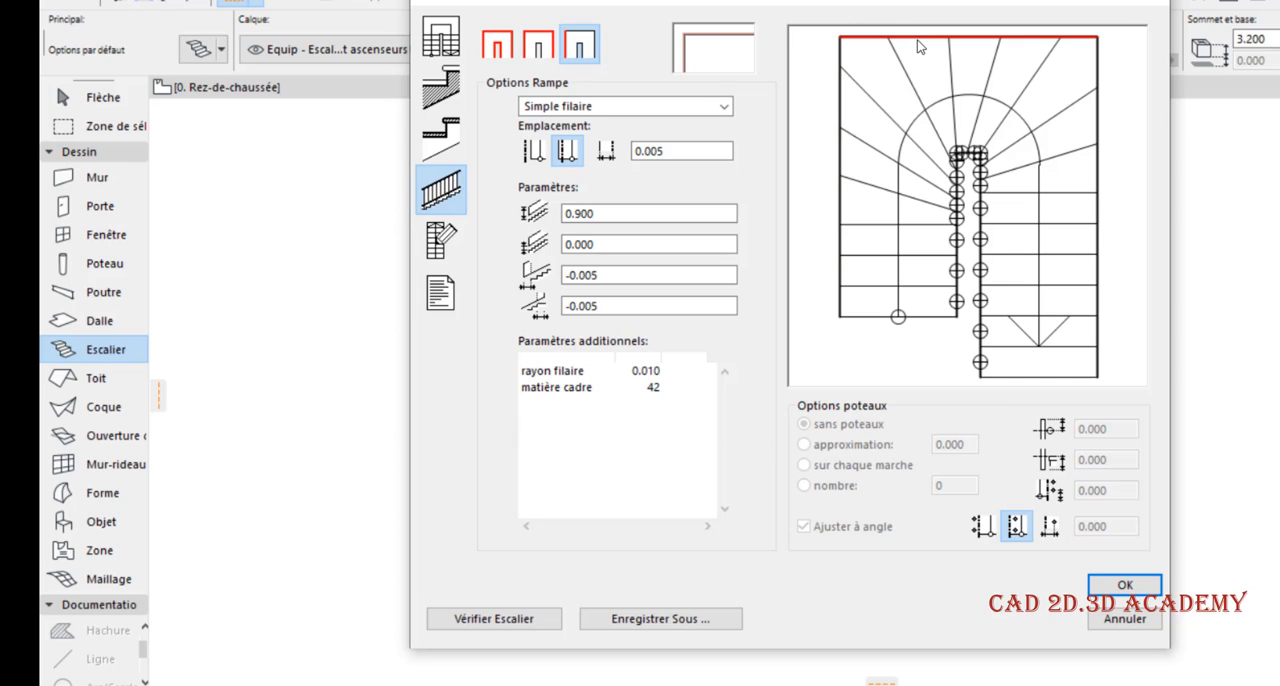
pyautogui.click(668, 107)
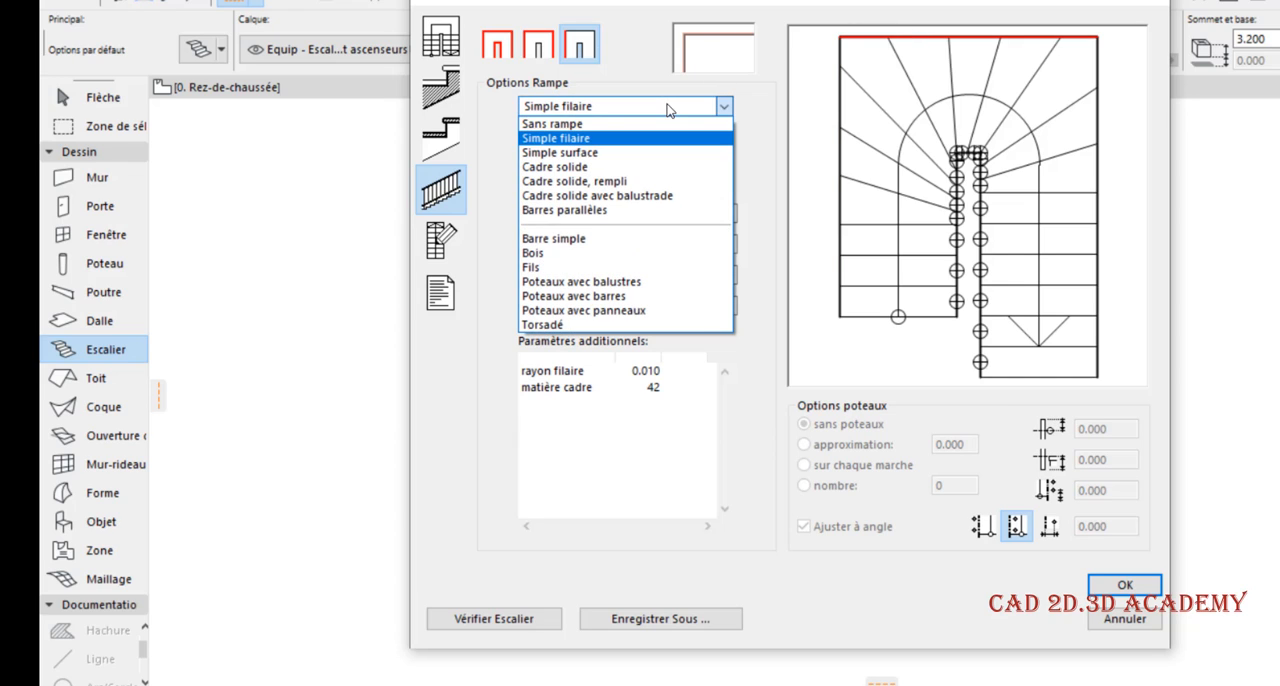
pyautogui.click(657, 123)
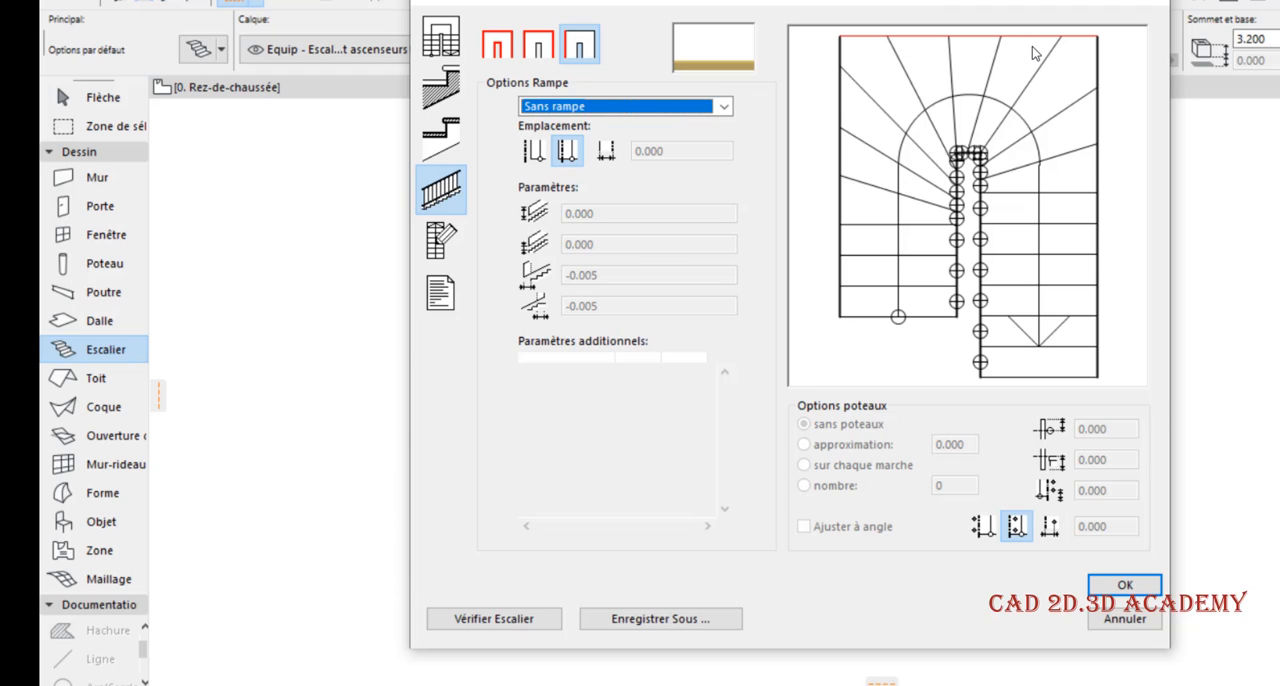
# Try a 0.050 side offset on the longer flight's inner Bois railing, comparing placement outside and inside the stair edge
pyautogui.click(978, 213)
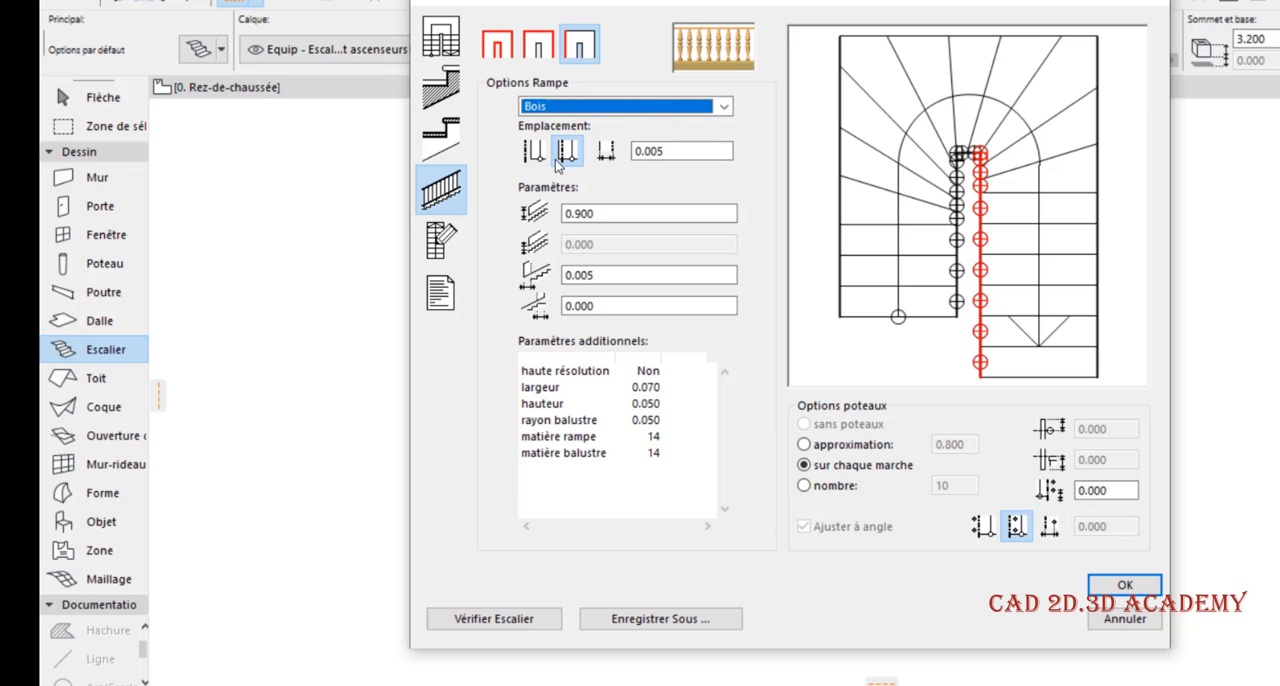
pyautogui.click(534, 152)
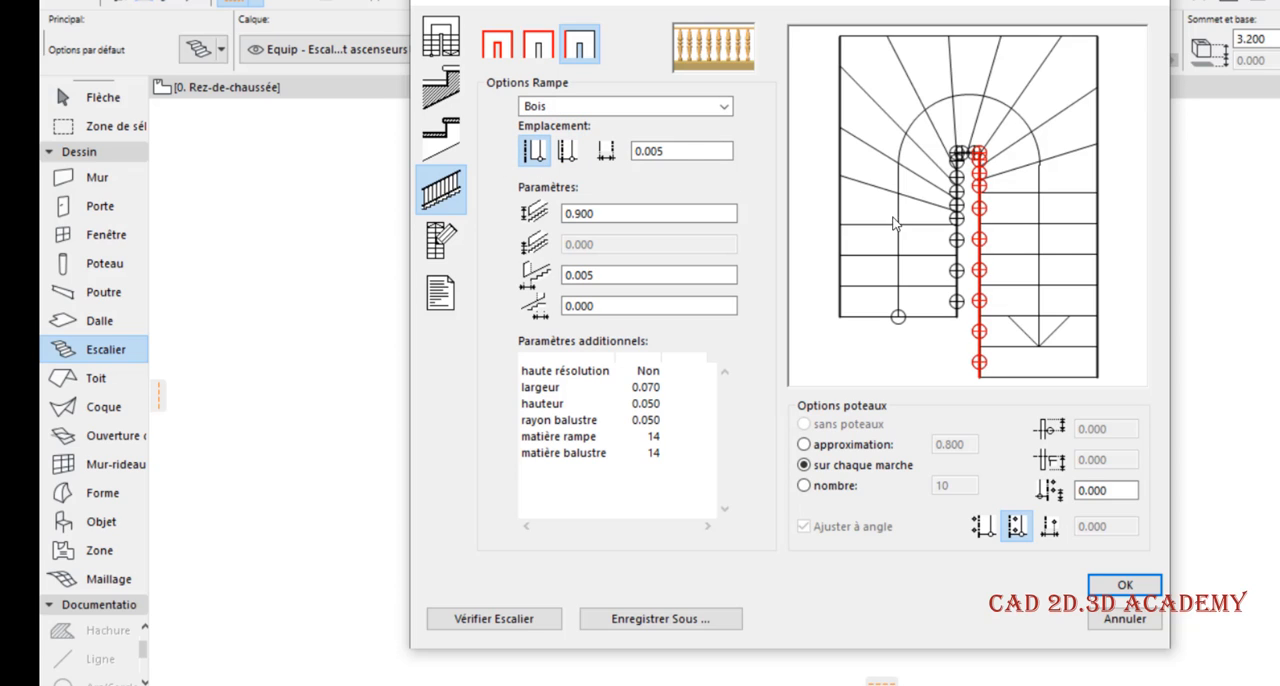
pyautogui.click(567, 151)
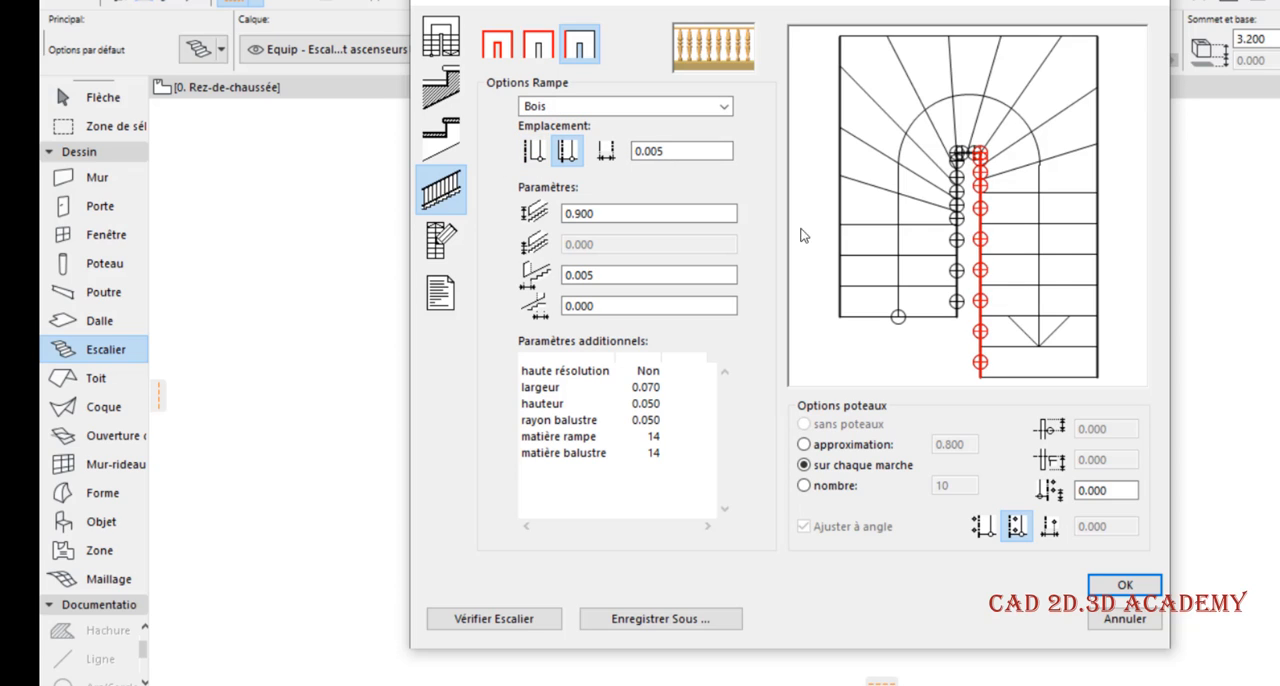
pyautogui.doubleClick(699, 152)
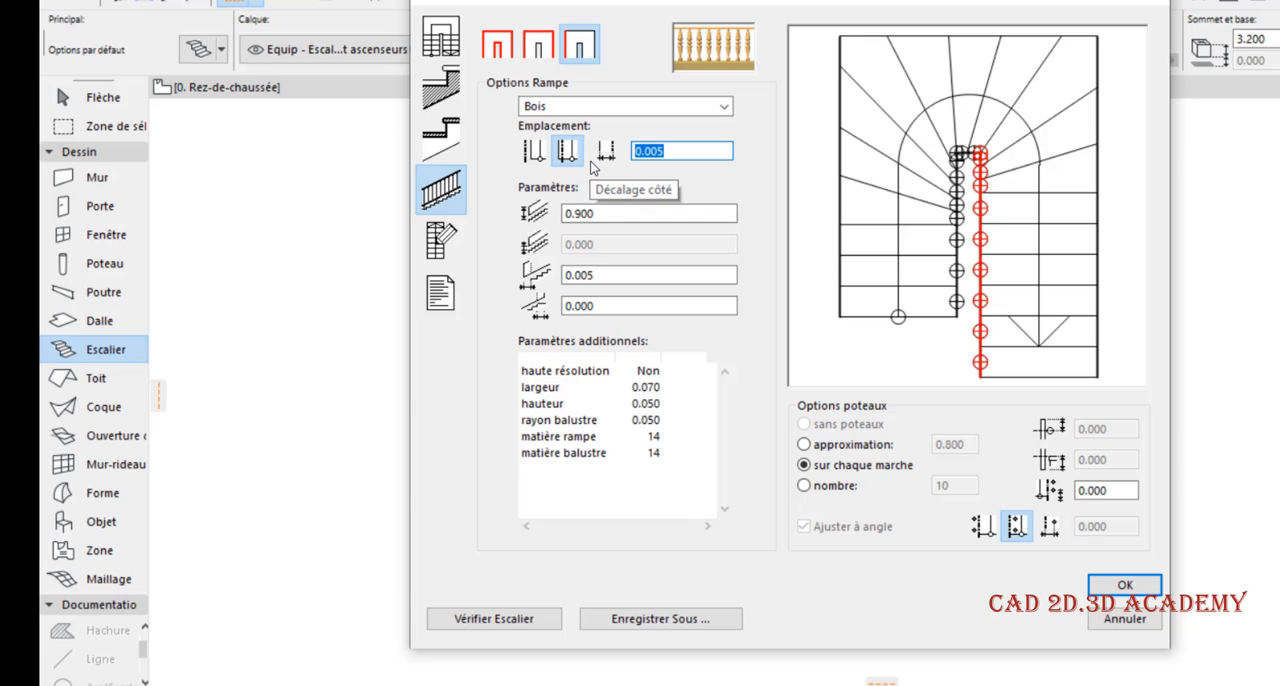
pyautogui.write('0.0')
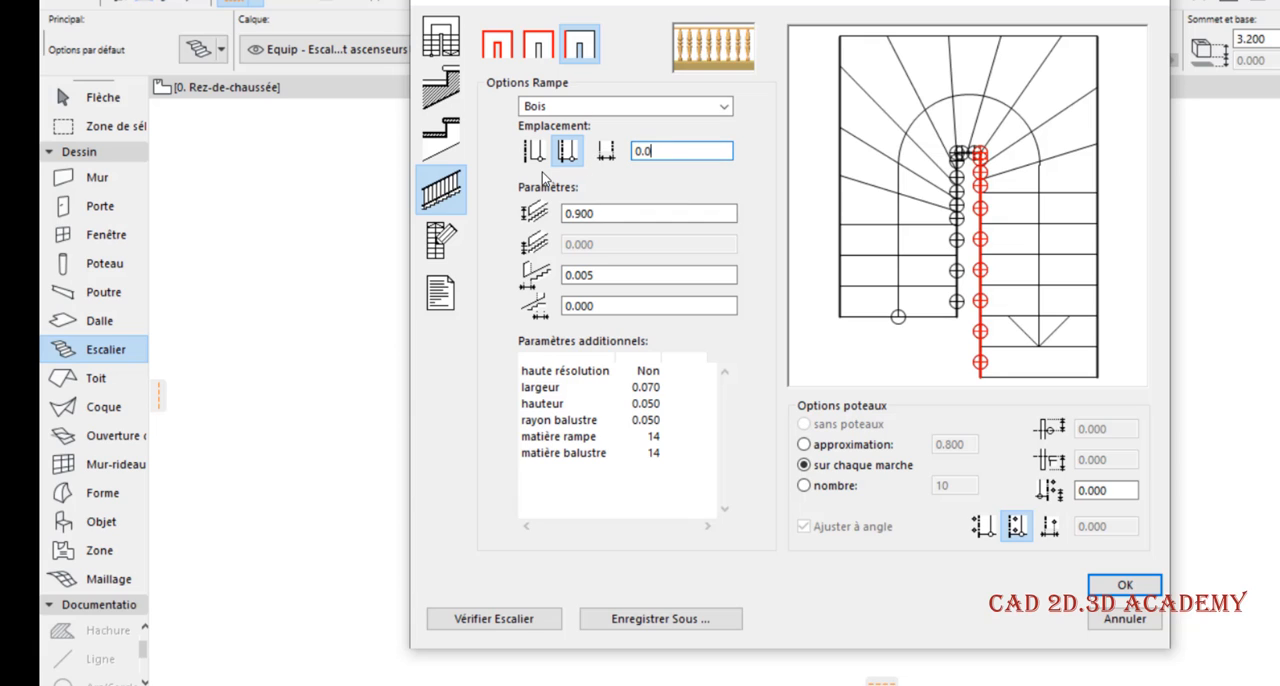
pyautogui.write('50')
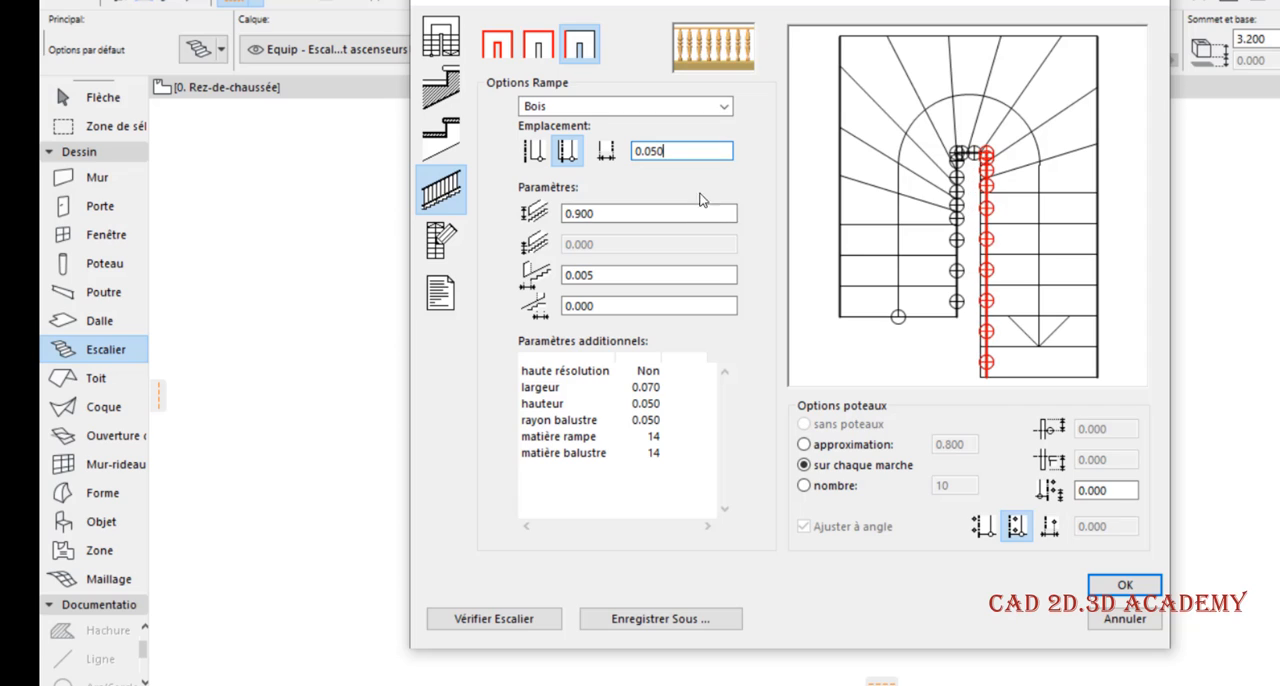
pyautogui.click(534, 151)
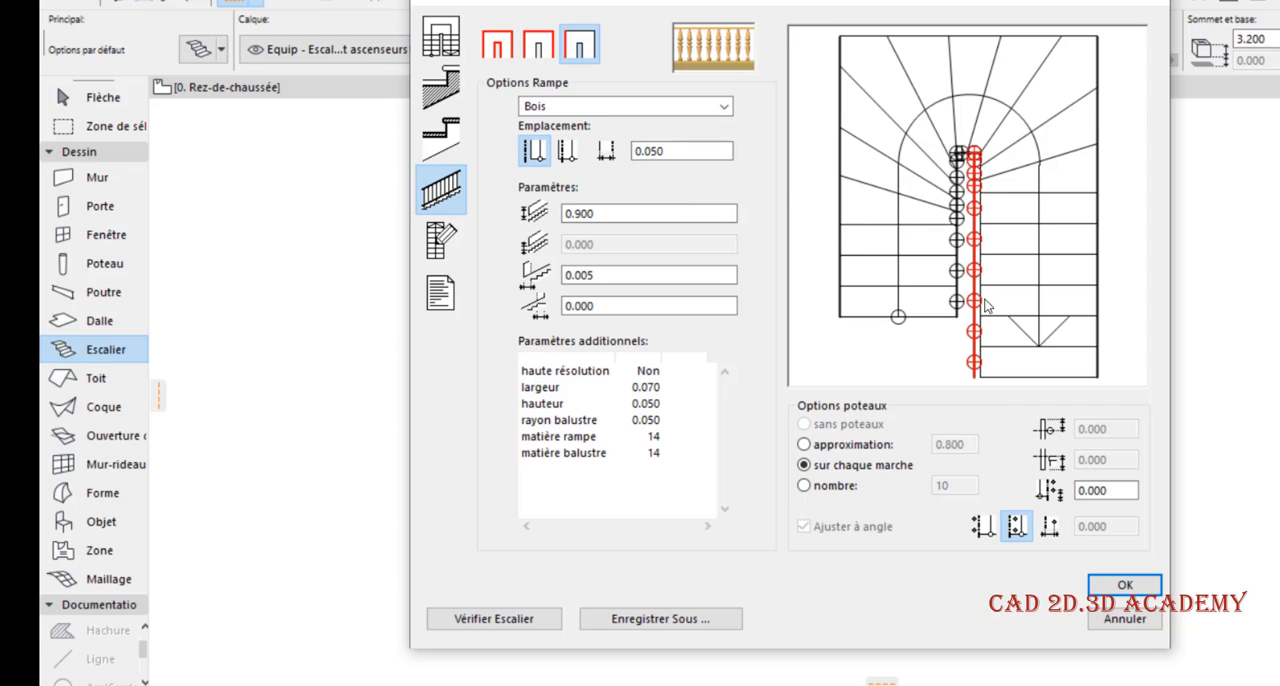
pyautogui.click(567, 151)
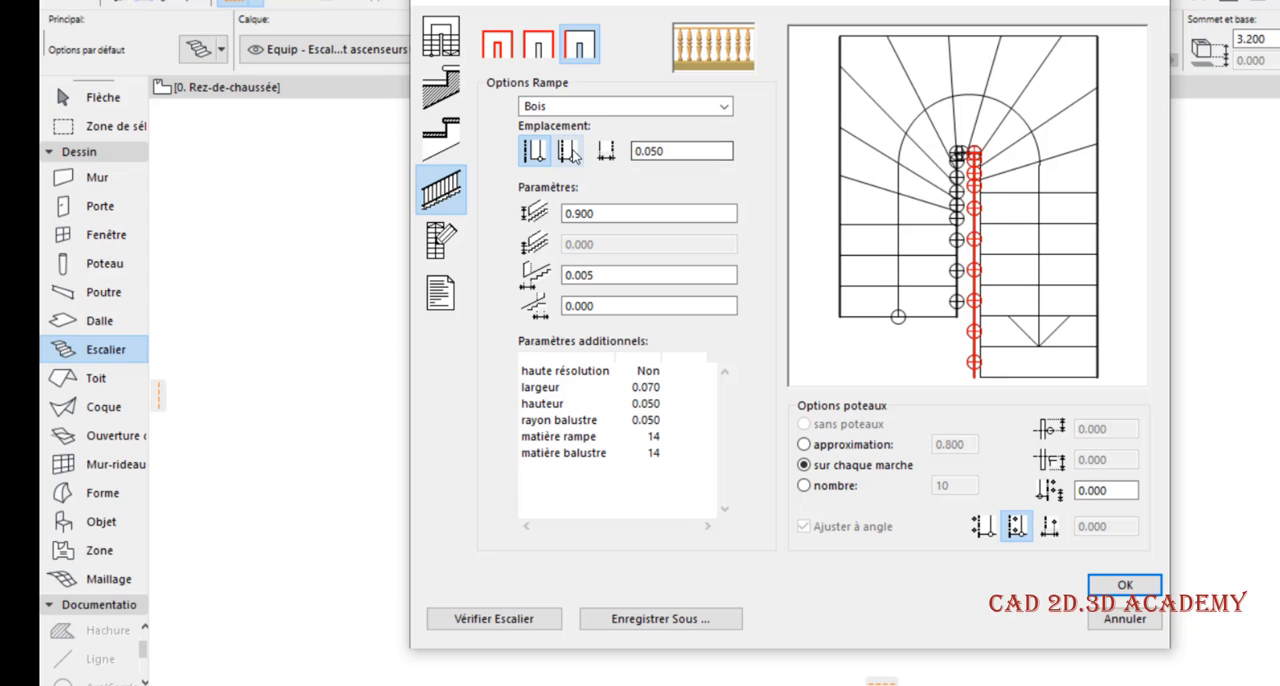
# Try a 0.050 side offset on the shorter flight's inner Bois railing and compare both edge placements
pyautogui.click(955, 250)
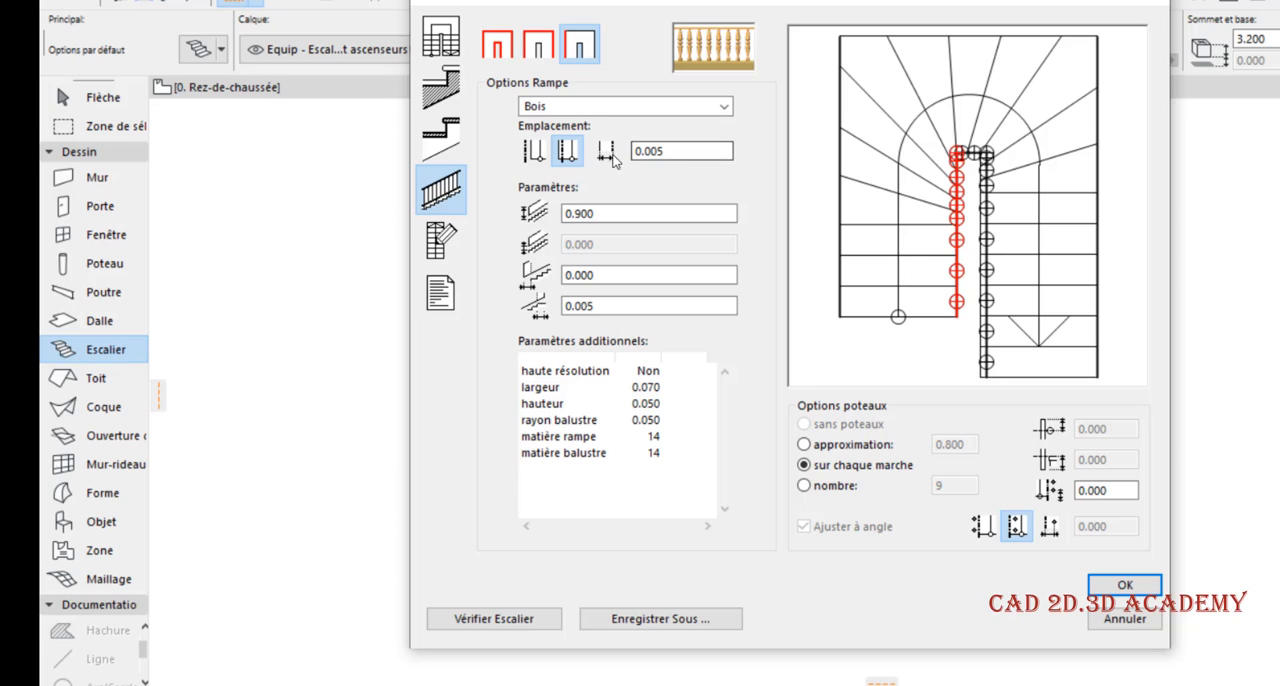
pyautogui.write('05')
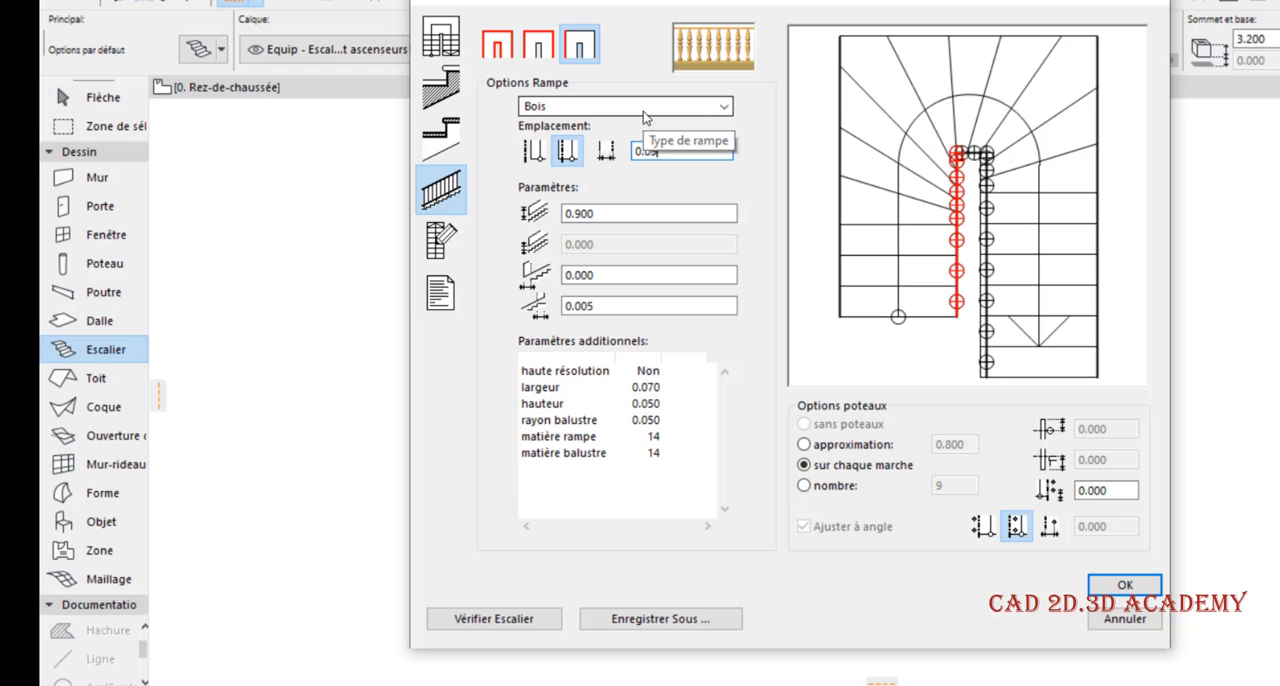
pyautogui.click(531, 158)
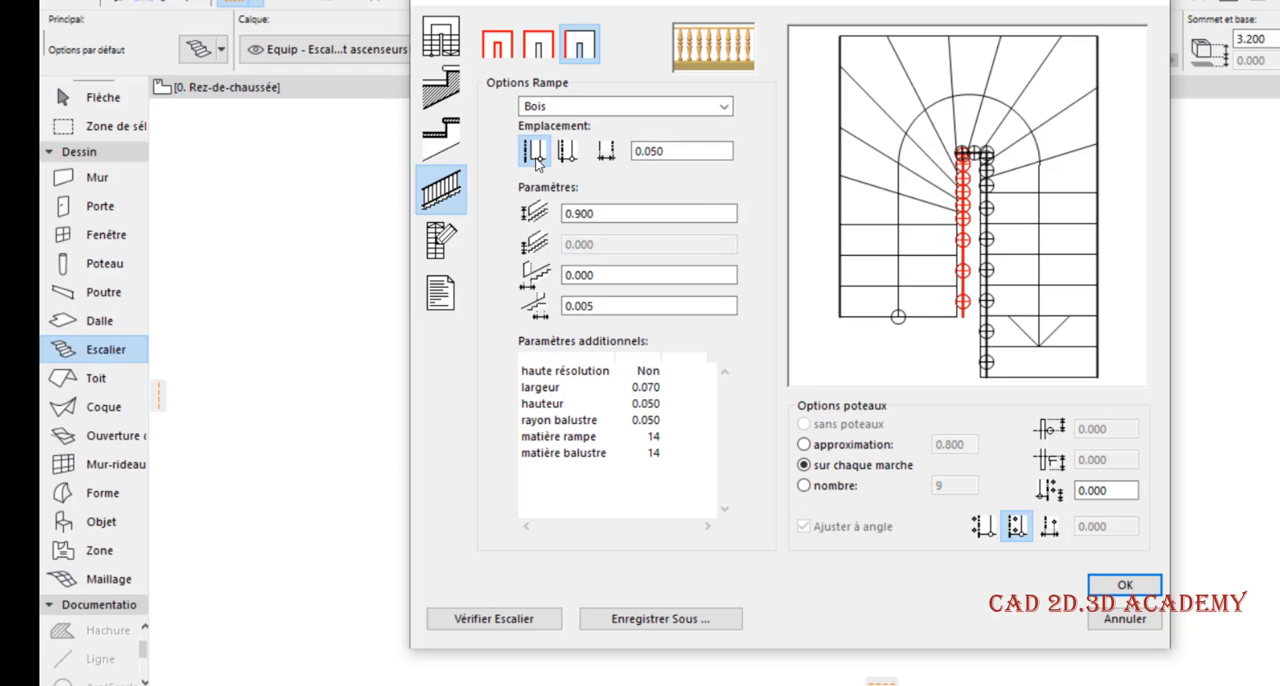
pyautogui.click(566, 152)
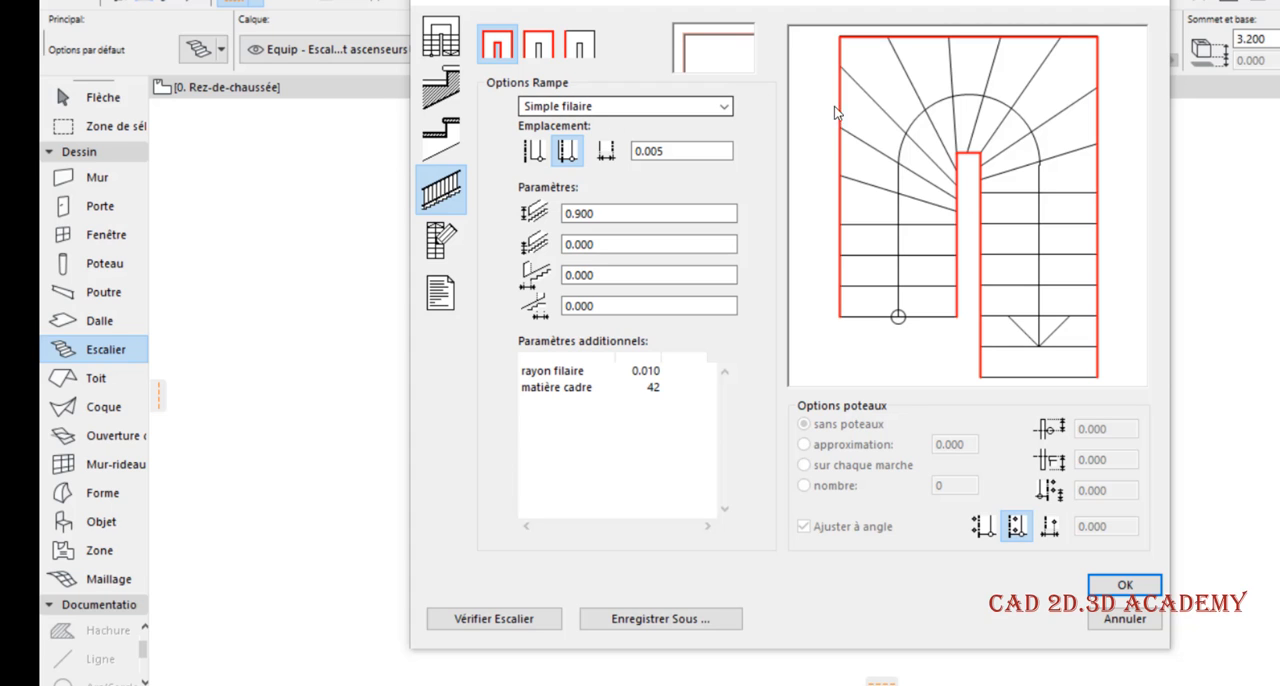
# Apply the Bois railing to all stair edges, then change the whole outer side to Simple filaire
pyautogui.click(672, 105)
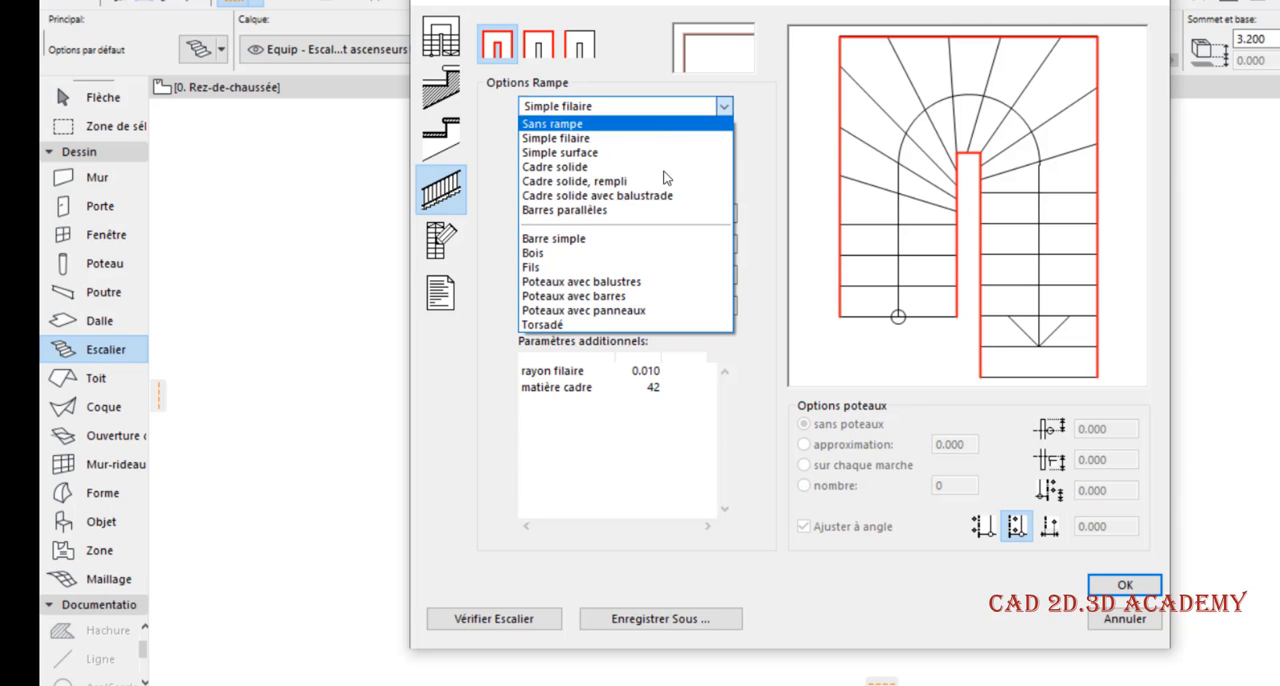
pyautogui.click(650, 253)
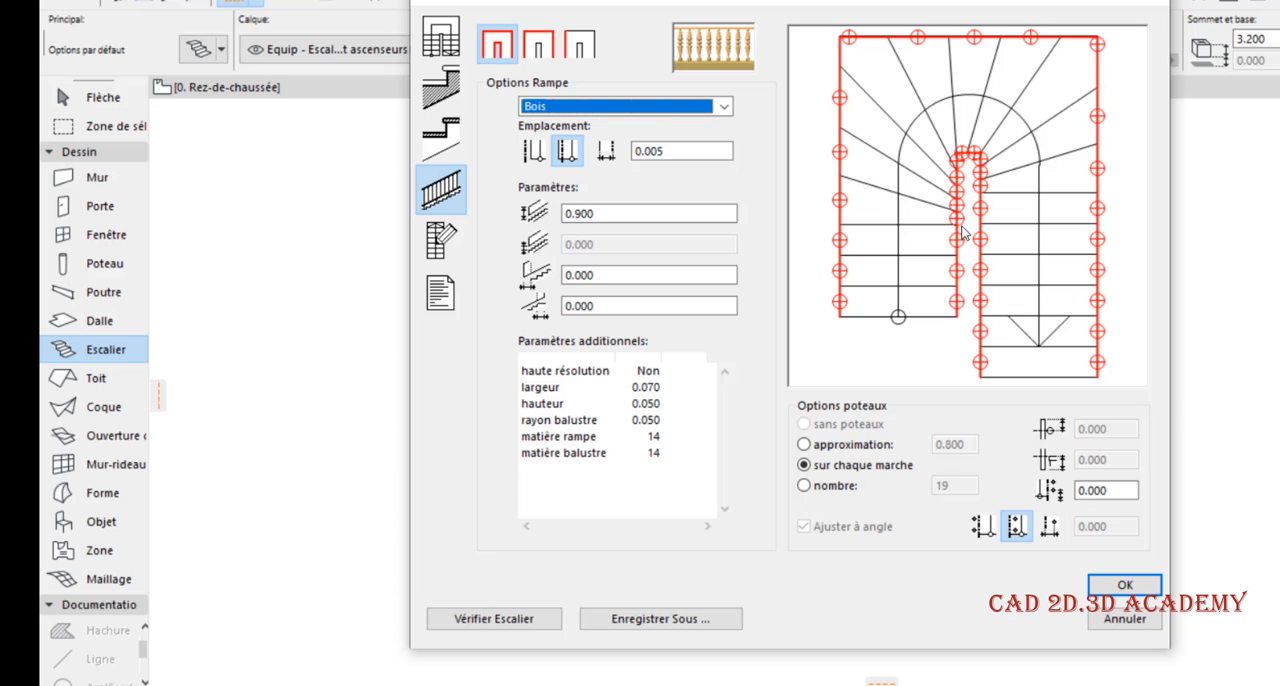
pyautogui.click(537, 45)
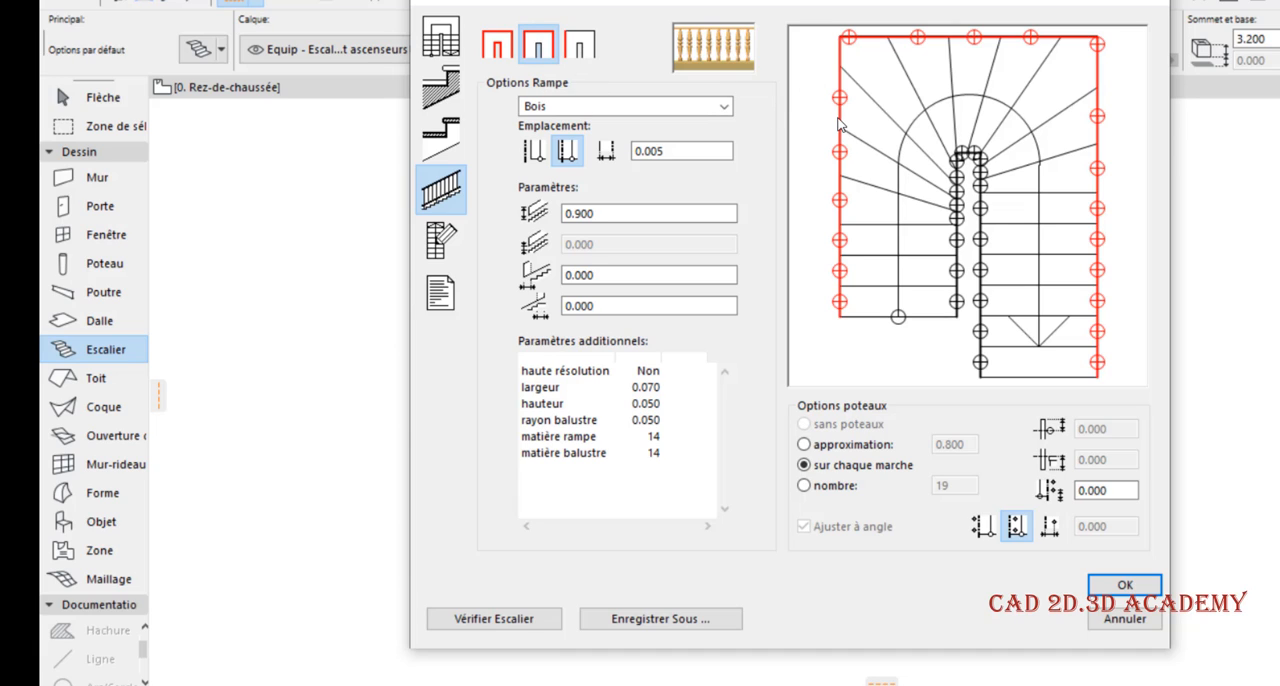
pyautogui.click(607, 110)
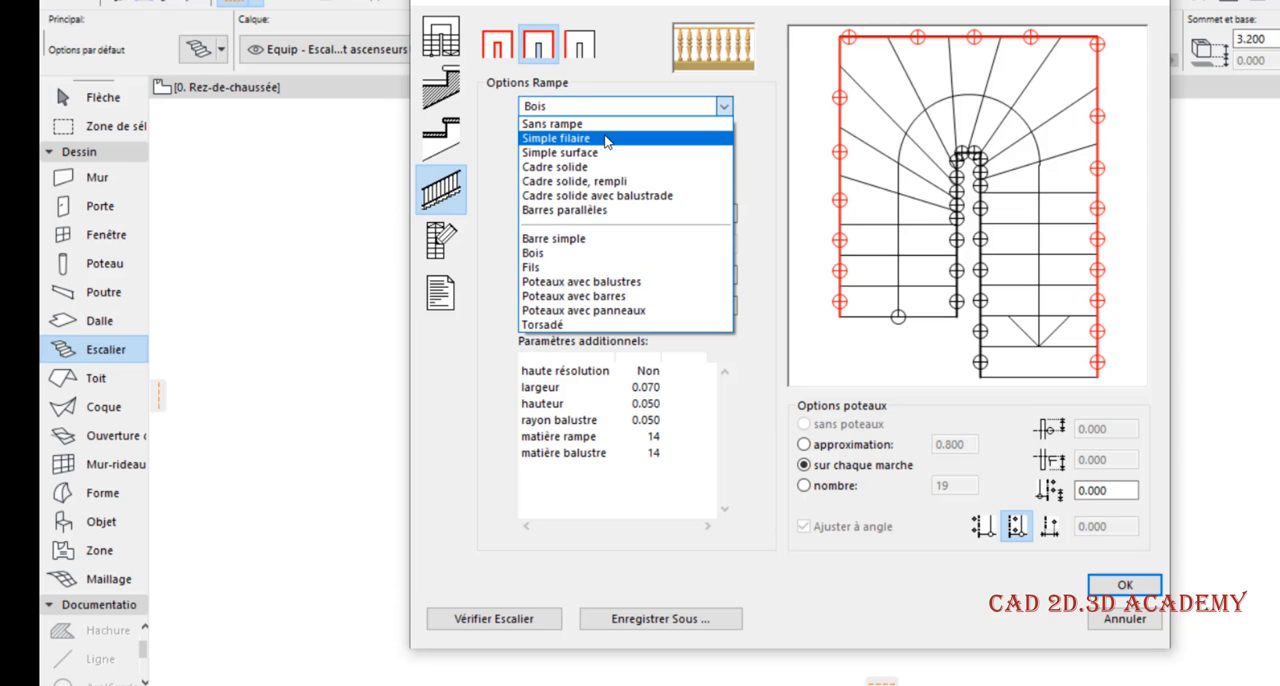
pyautogui.click(607, 139)
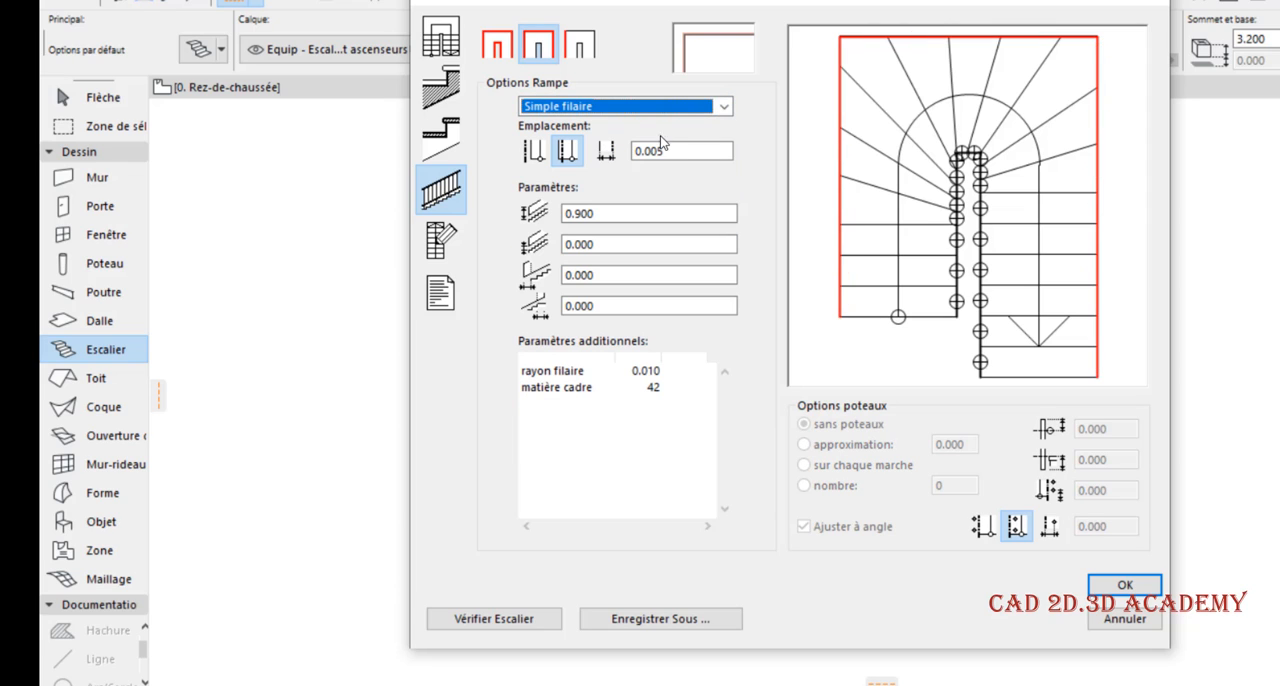
# Remove the railing from only the outer edge segment across the turn by choosing Sans rampe
pyautogui.click(580, 46)
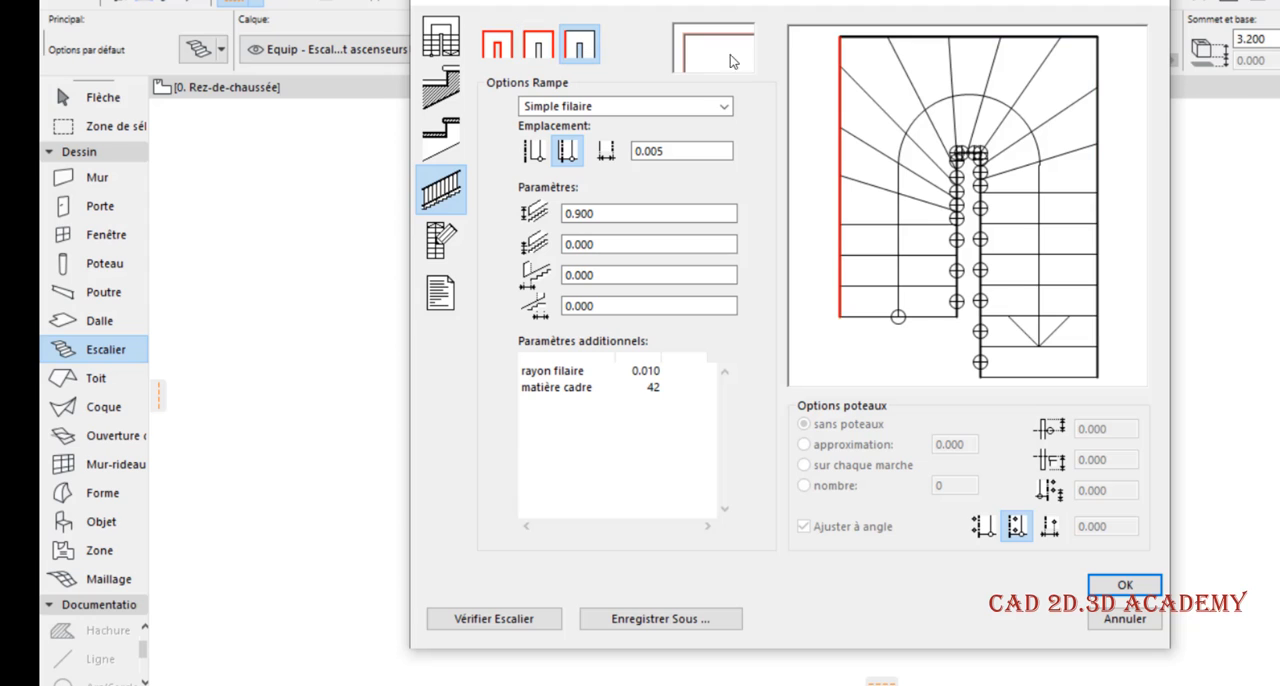
pyautogui.click(924, 36)
pyautogui.click(622, 106)
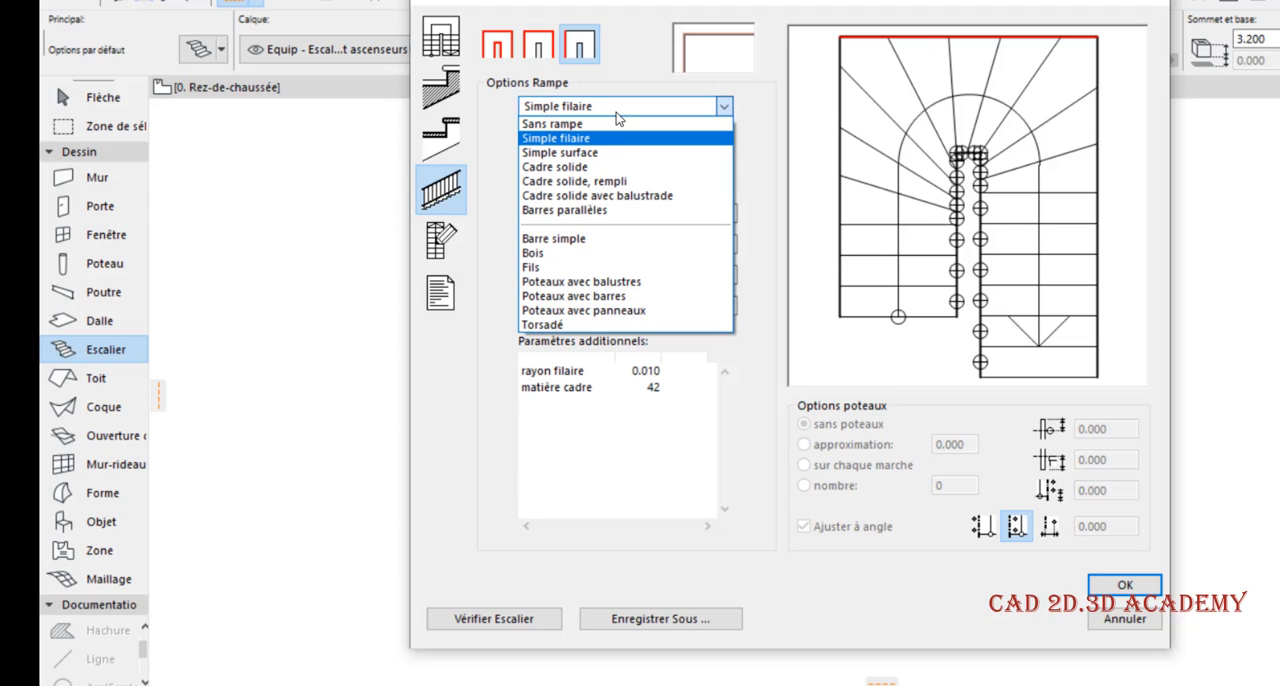
pyautogui.click(706, 117)
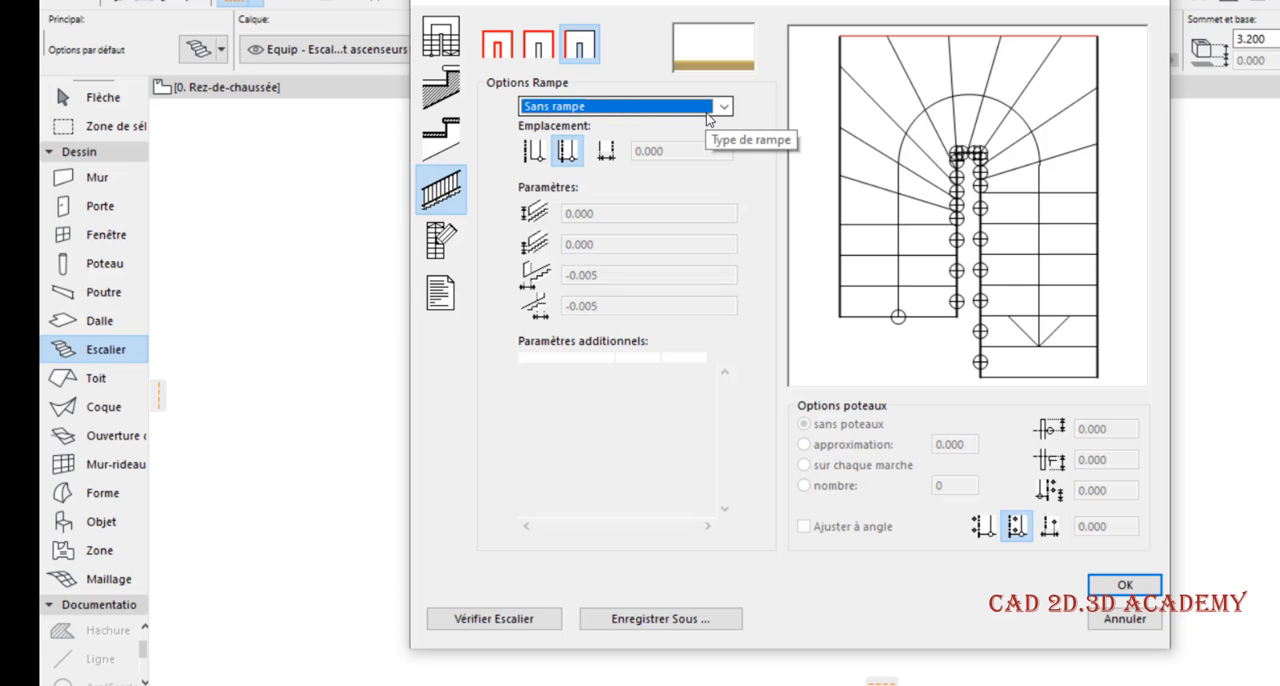
# Set the side offset of the Bois railing to 0.050 on the inner edges of both flights
pyautogui.click(955, 228)
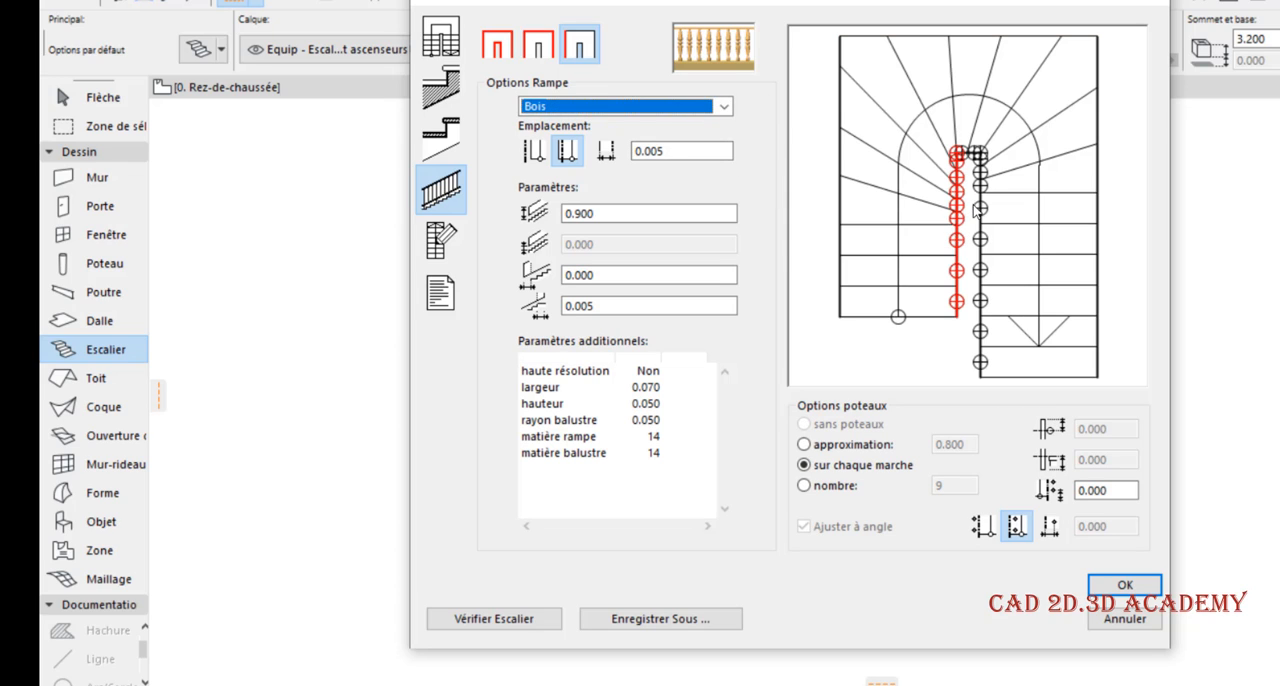
pyautogui.doubleClick(671, 151)
pyautogui.write('0.')
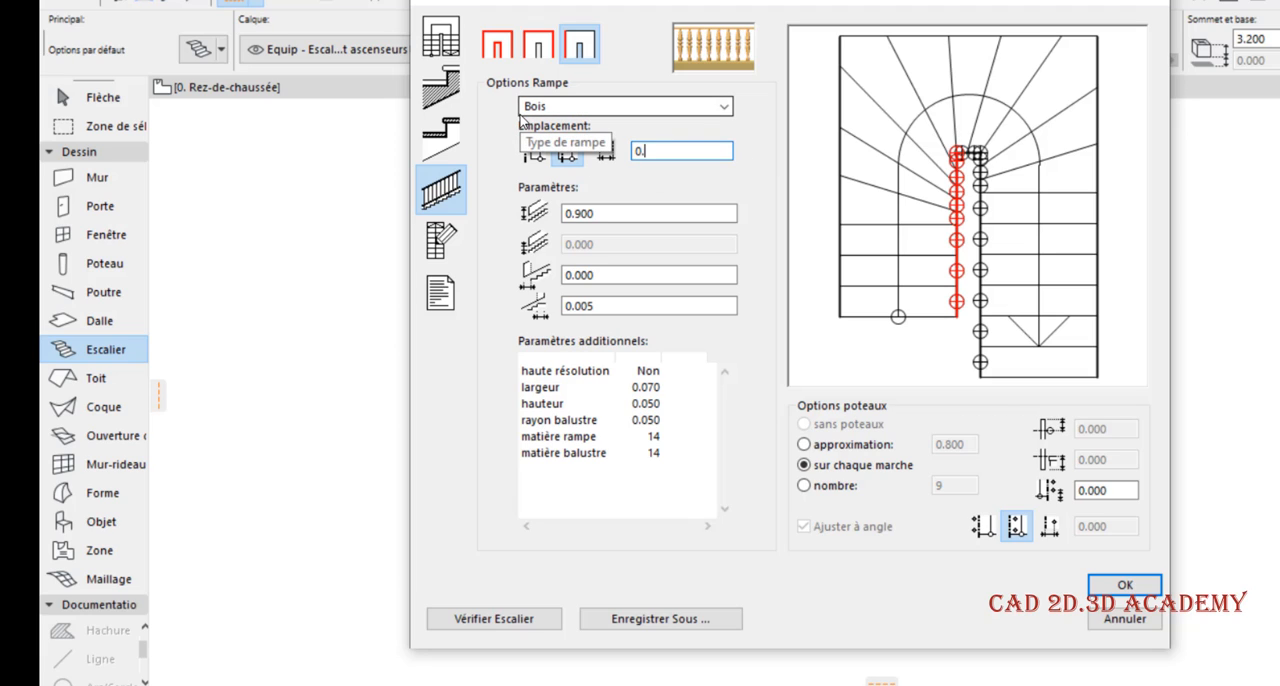
pyautogui.write('05')
pyautogui.click(654, 212)
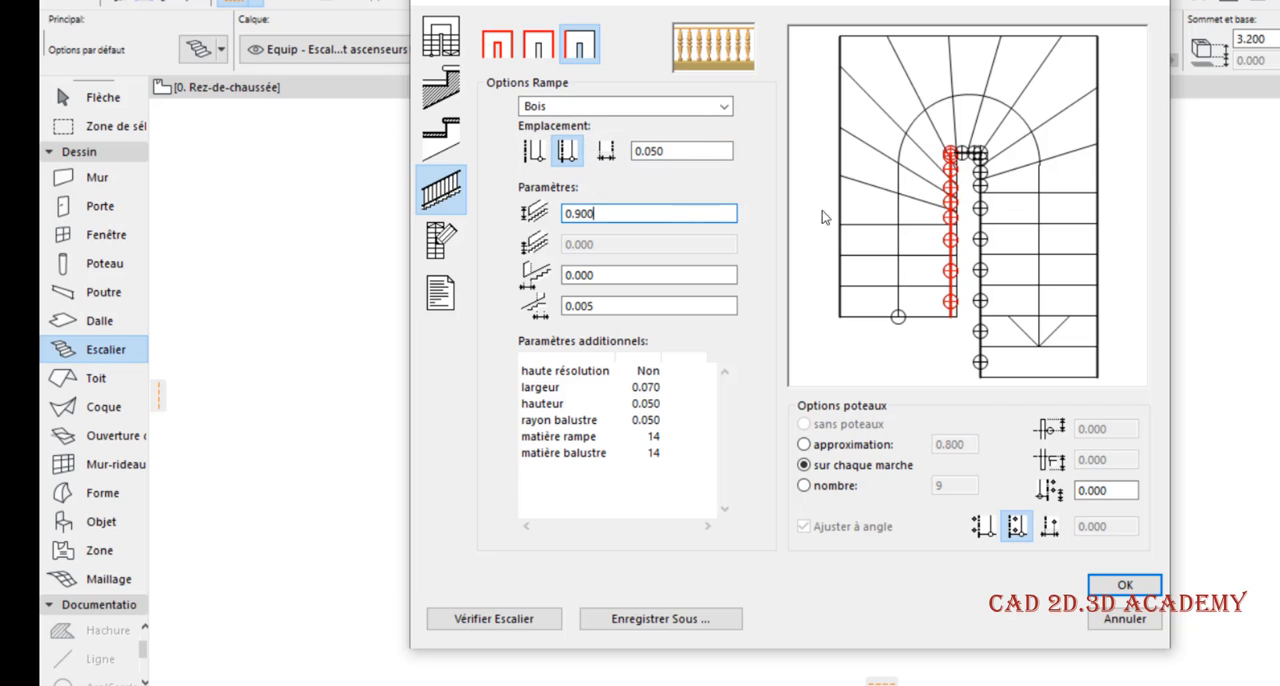
pyautogui.click(974, 222)
pyautogui.doubleClick(676, 152)
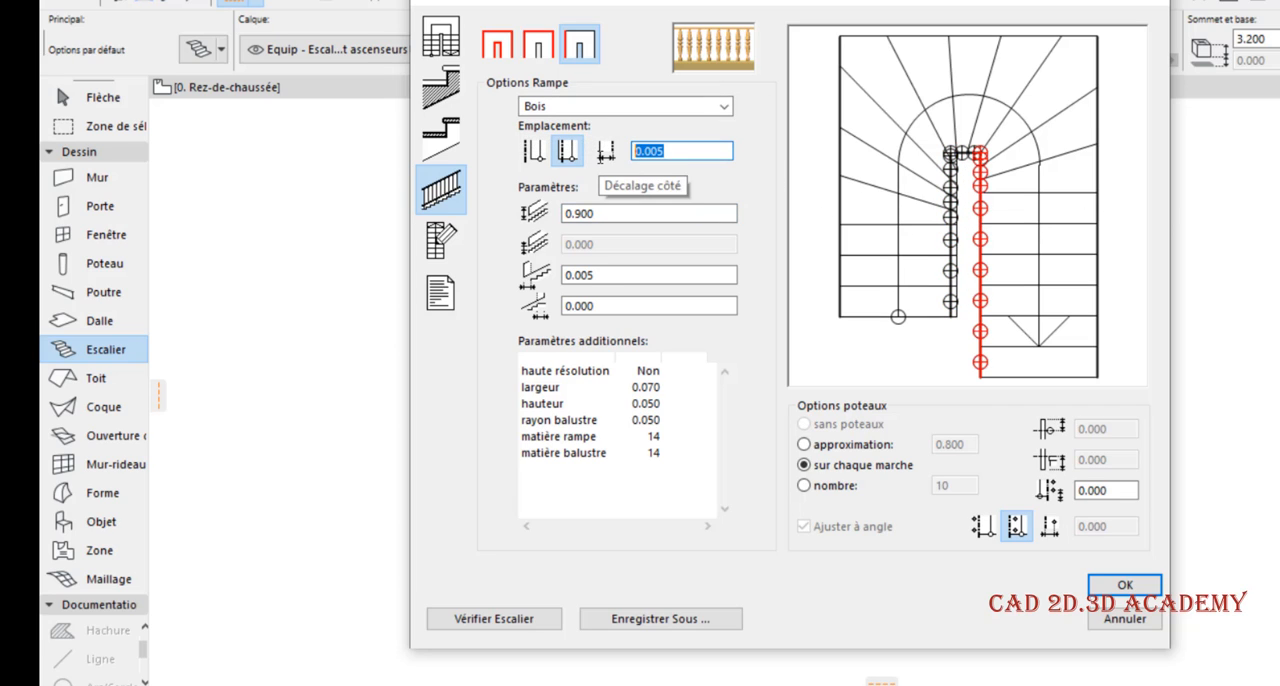
pyautogui.write('0.0')
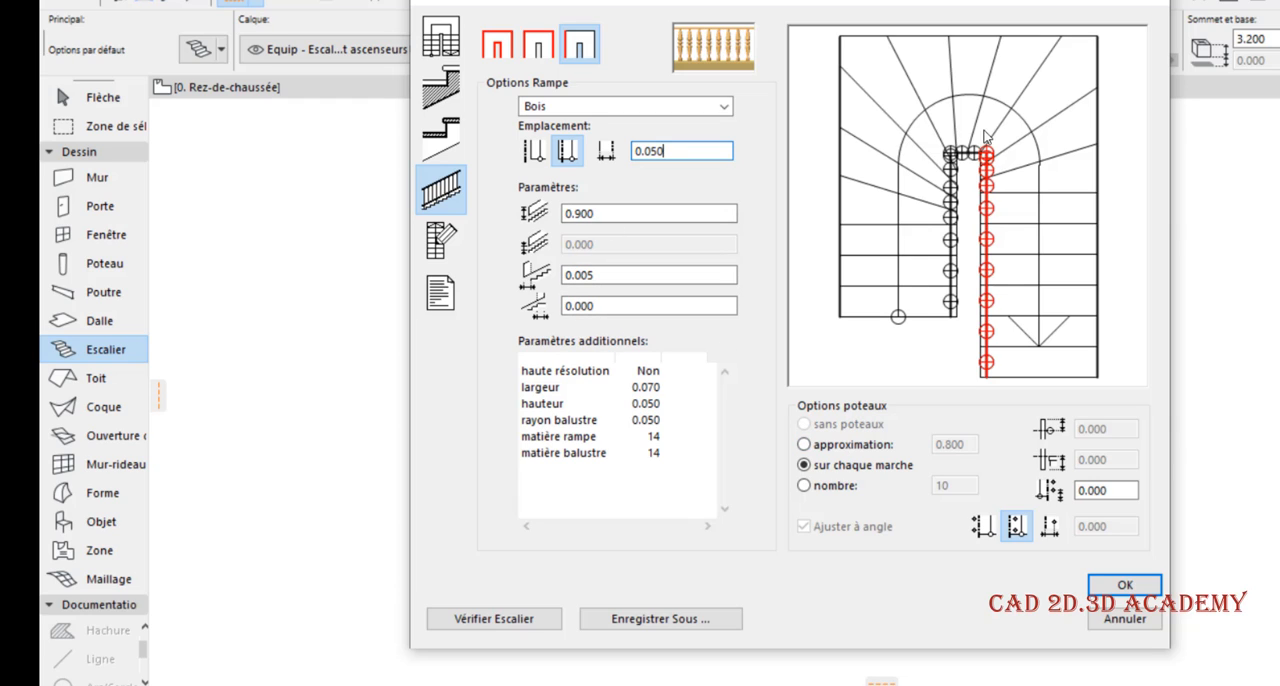
# Try spacing the inner railing posts of both flights by approximation at 0.800
pyautogui.click(855, 446)
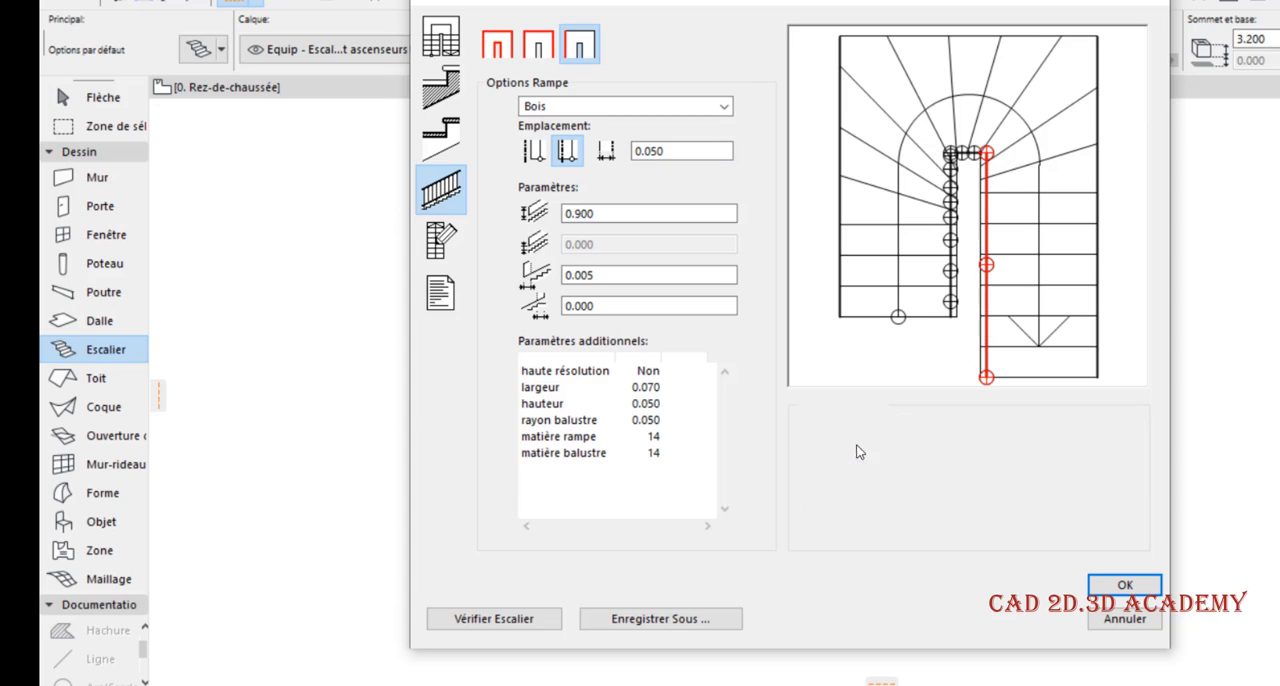
pyautogui.click(950, 240)
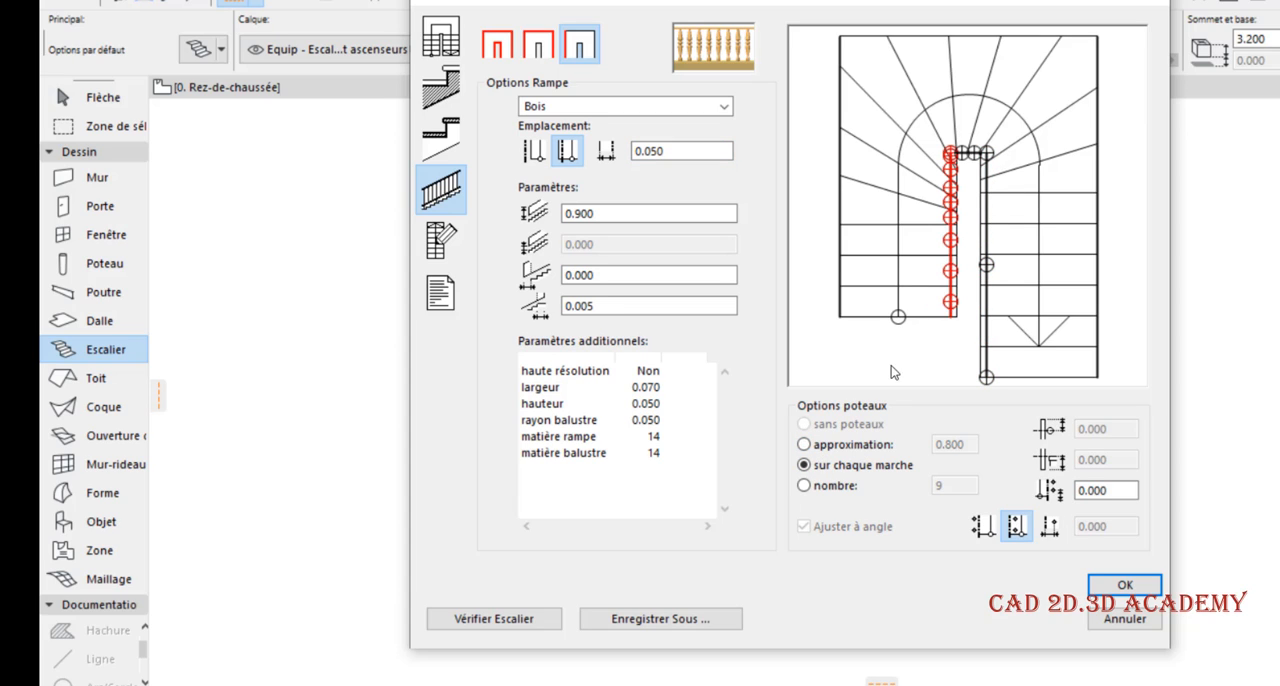
pyautogui.click(840, 446)
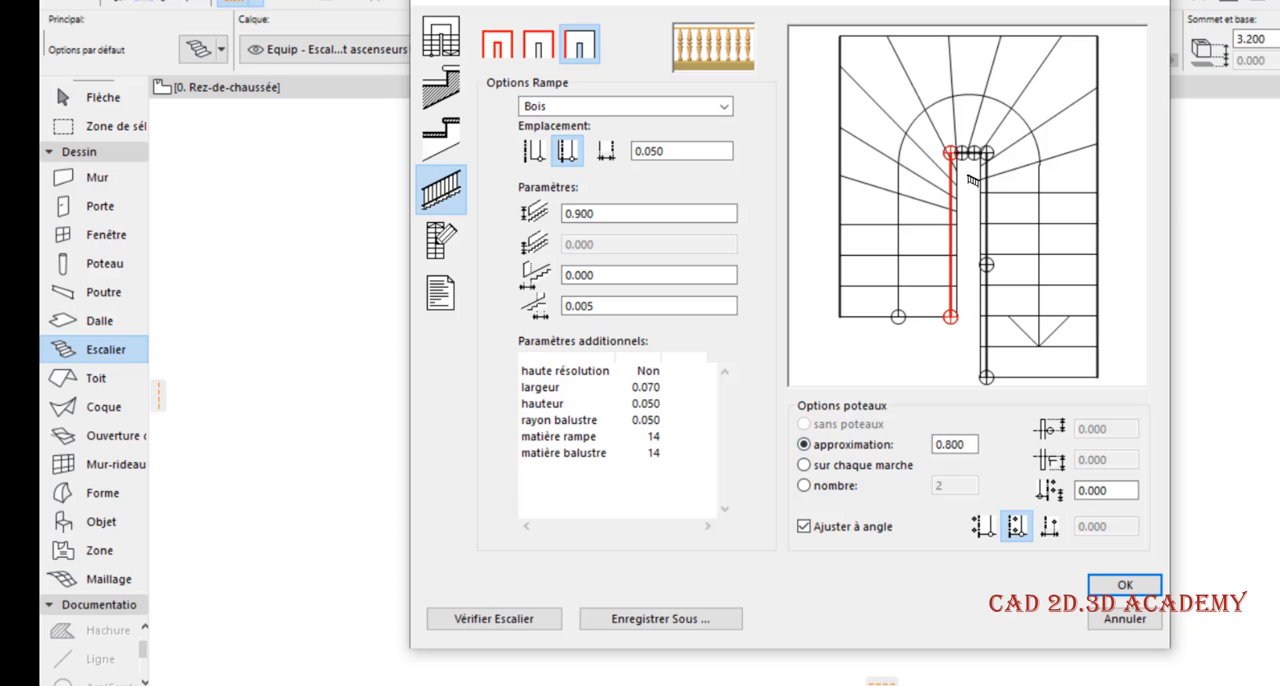
# Limit the short inner railing segment across the turn to 1 post, using the nombre option
pyautogui.click(967, 153)
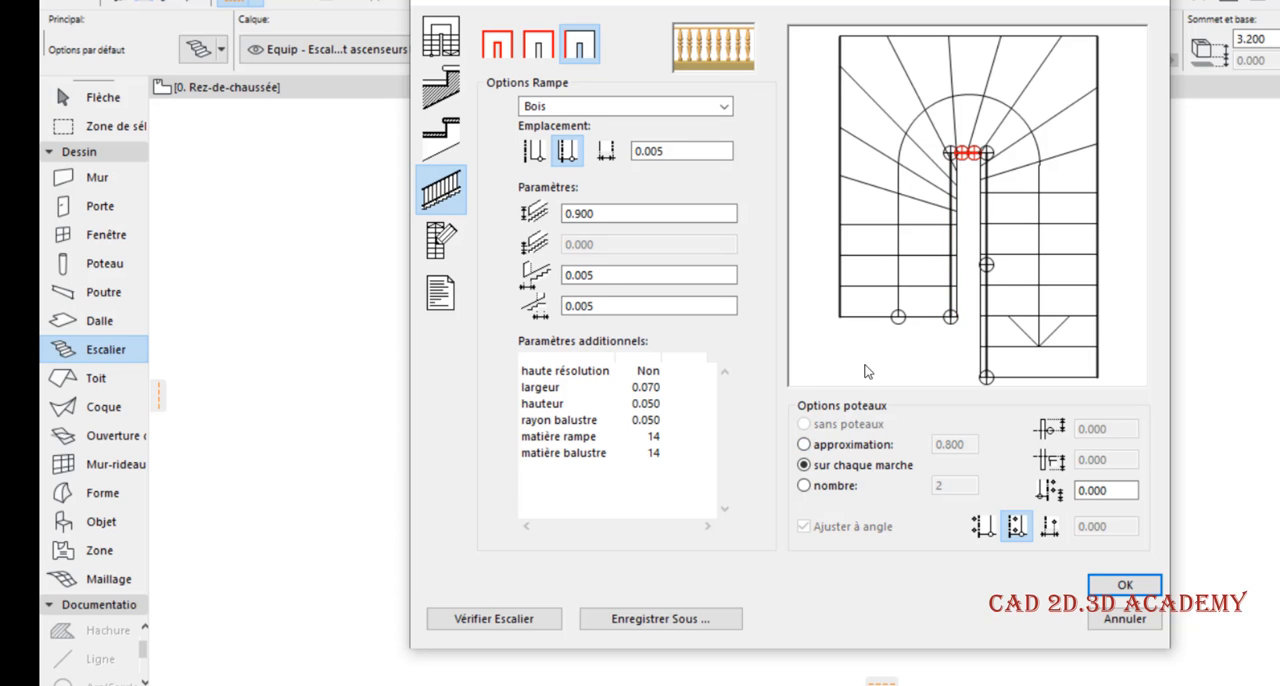
pyautogui.click(858, 448)
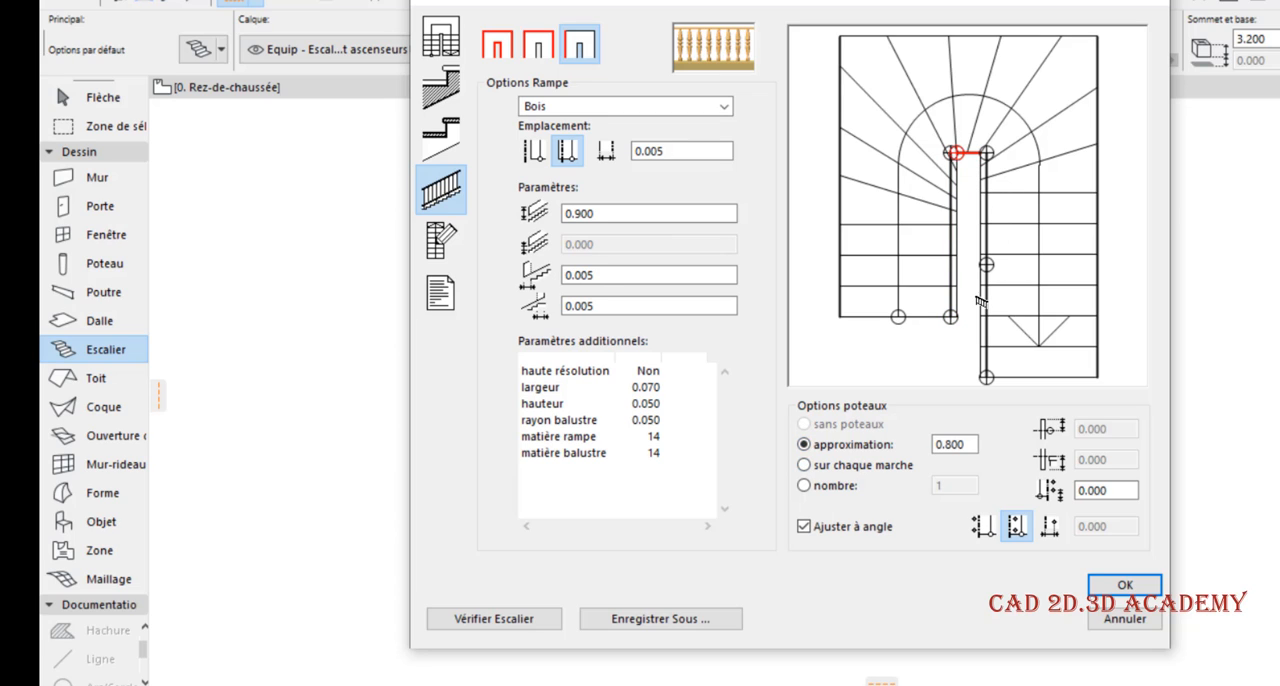
pyautogui.click(841, 490)
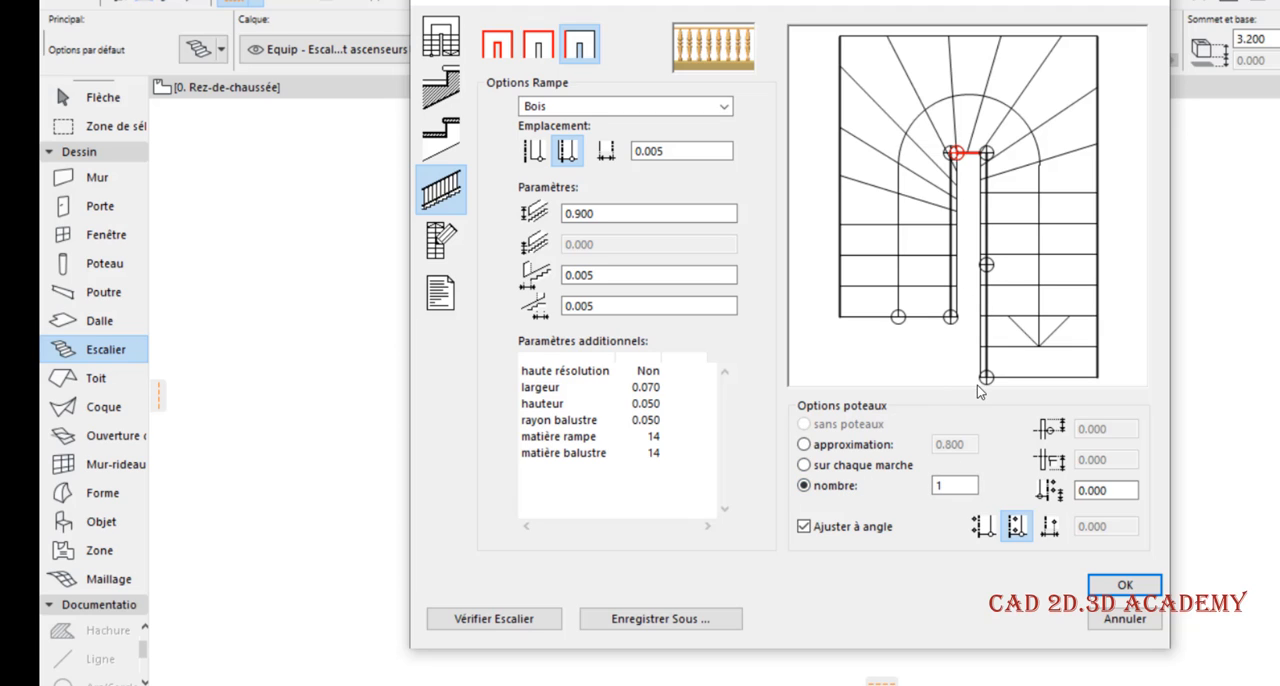
# Set 4 posts on the shorter flight's inner railing and 5 on the longer flight's, with a 0.100 post offset on the longer
pyautogui.click(954, 266)
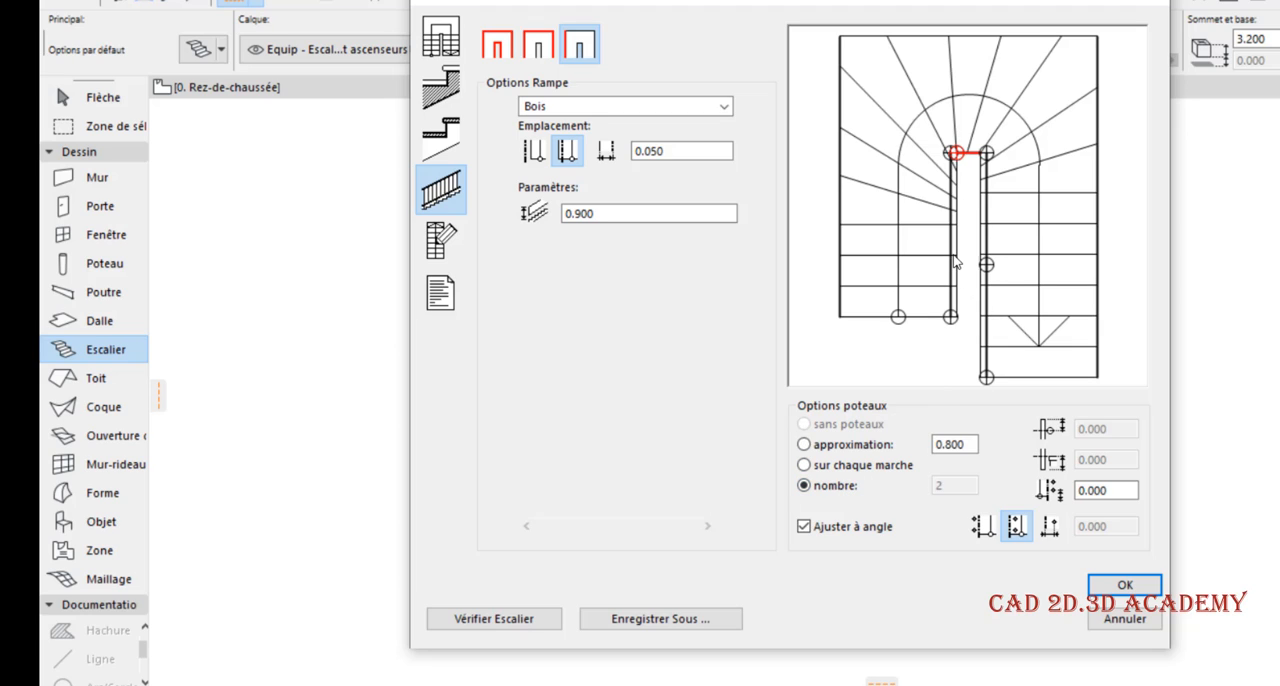
pyautogui.click(857, 485)
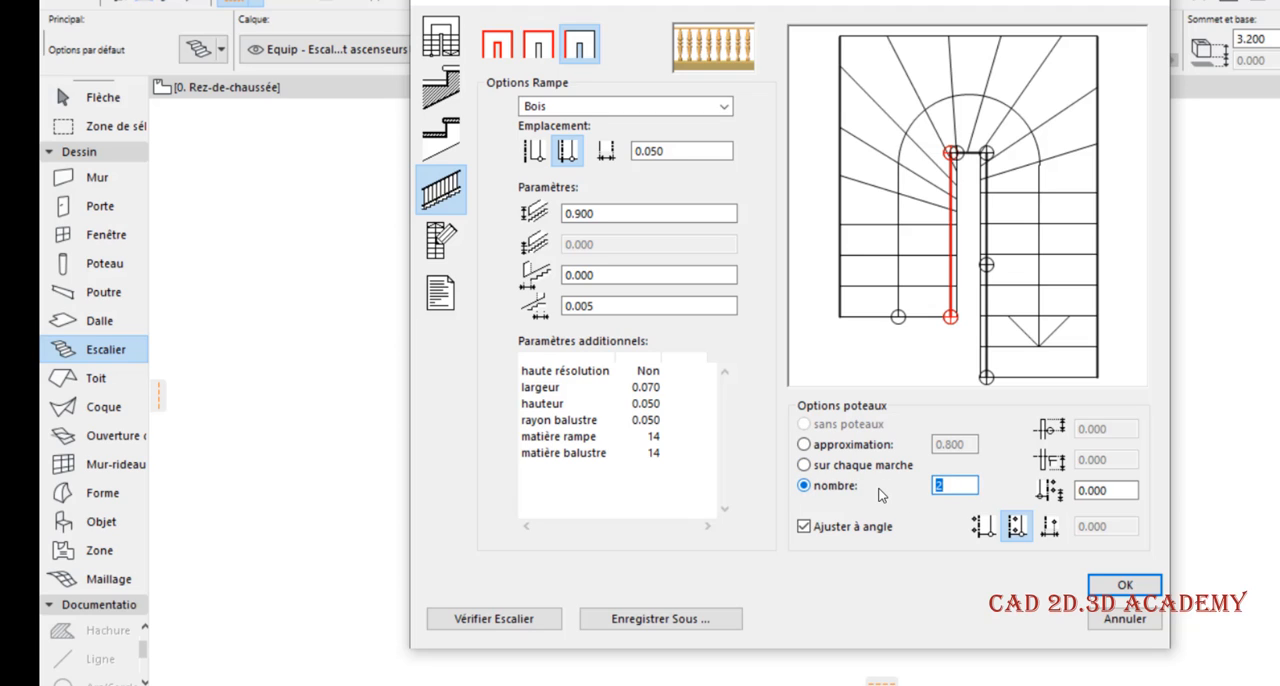
pyautogui.click(914, 353)
pyautogui.click(985, 238)
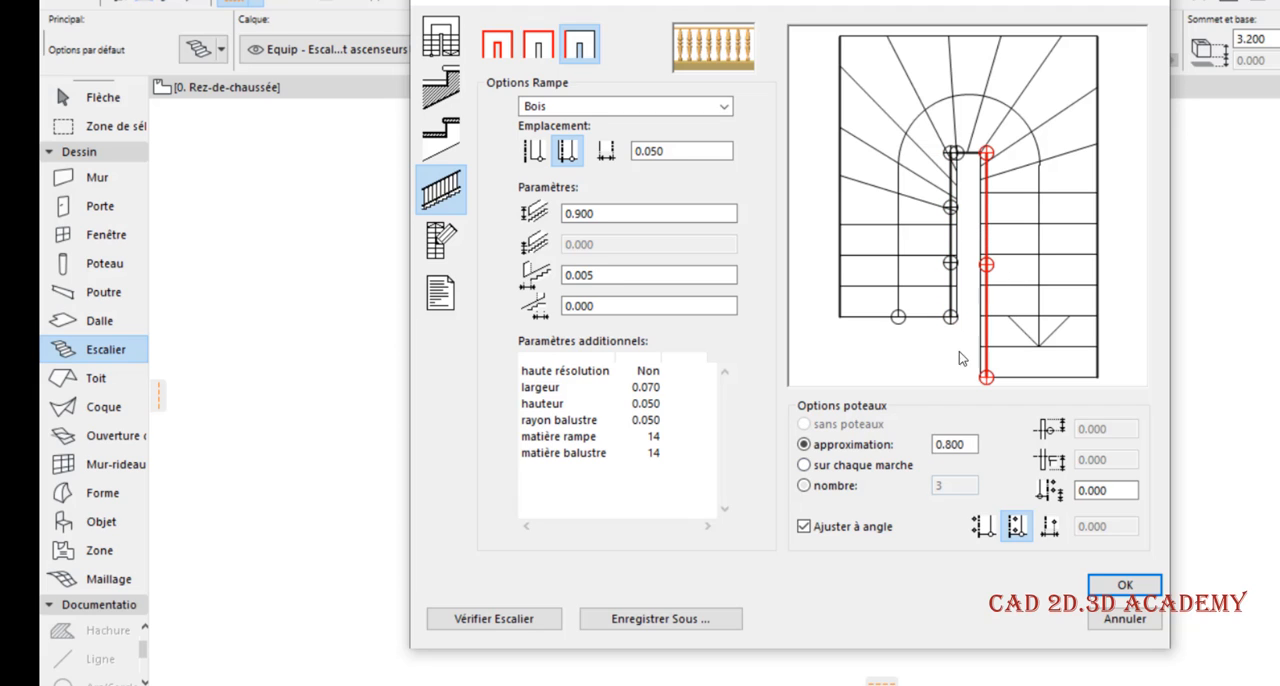
pyautogui.click(843, 487)
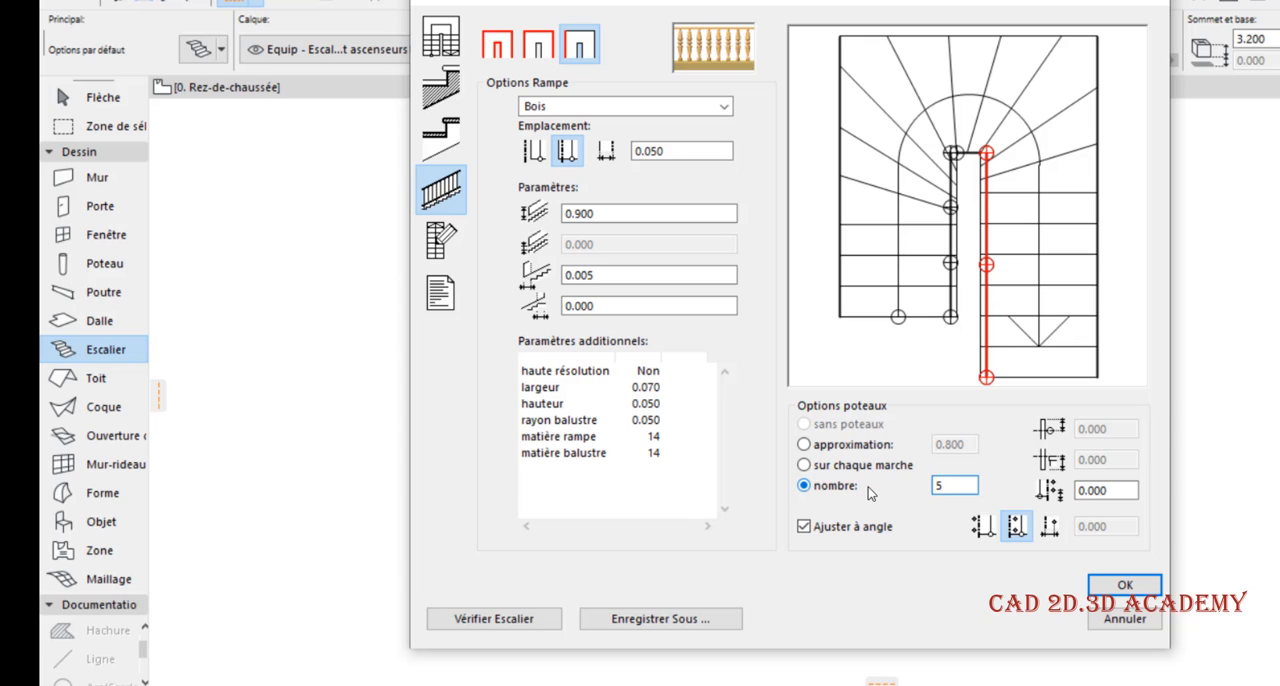
pyautogui.write('5')
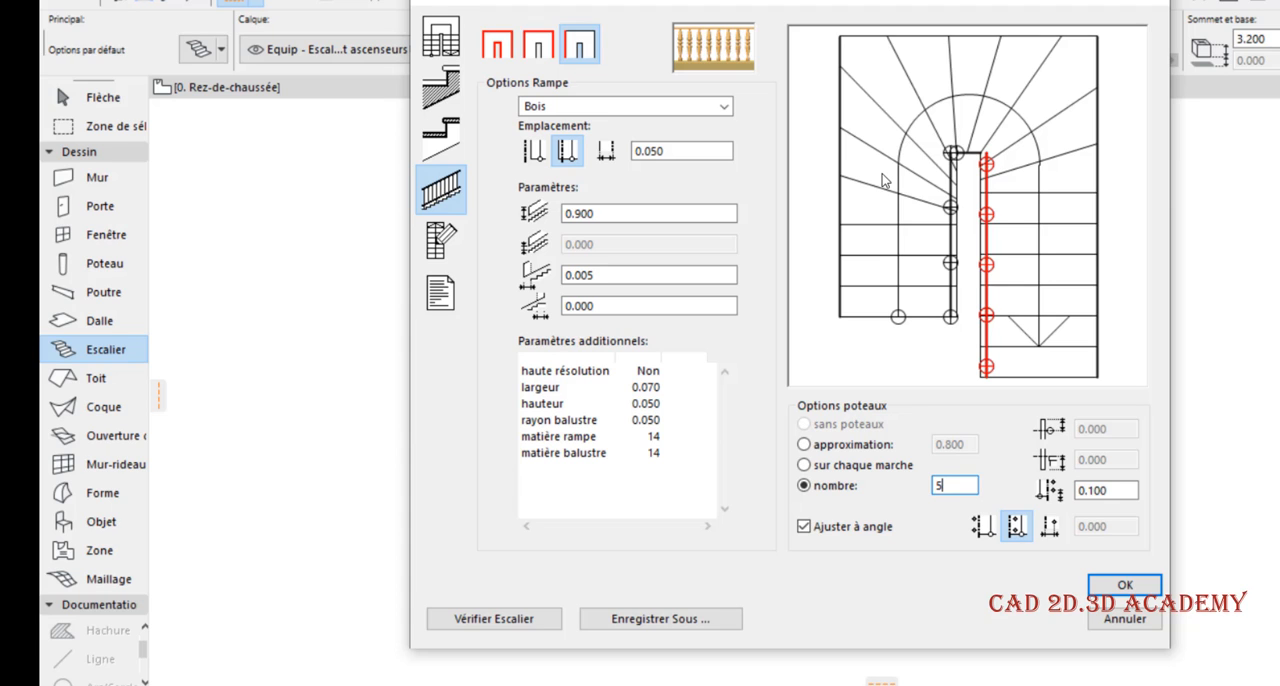
# Review the stair's 2D symbol and listing settings, and check the stair's validity
pyautogui.click(452, 240)
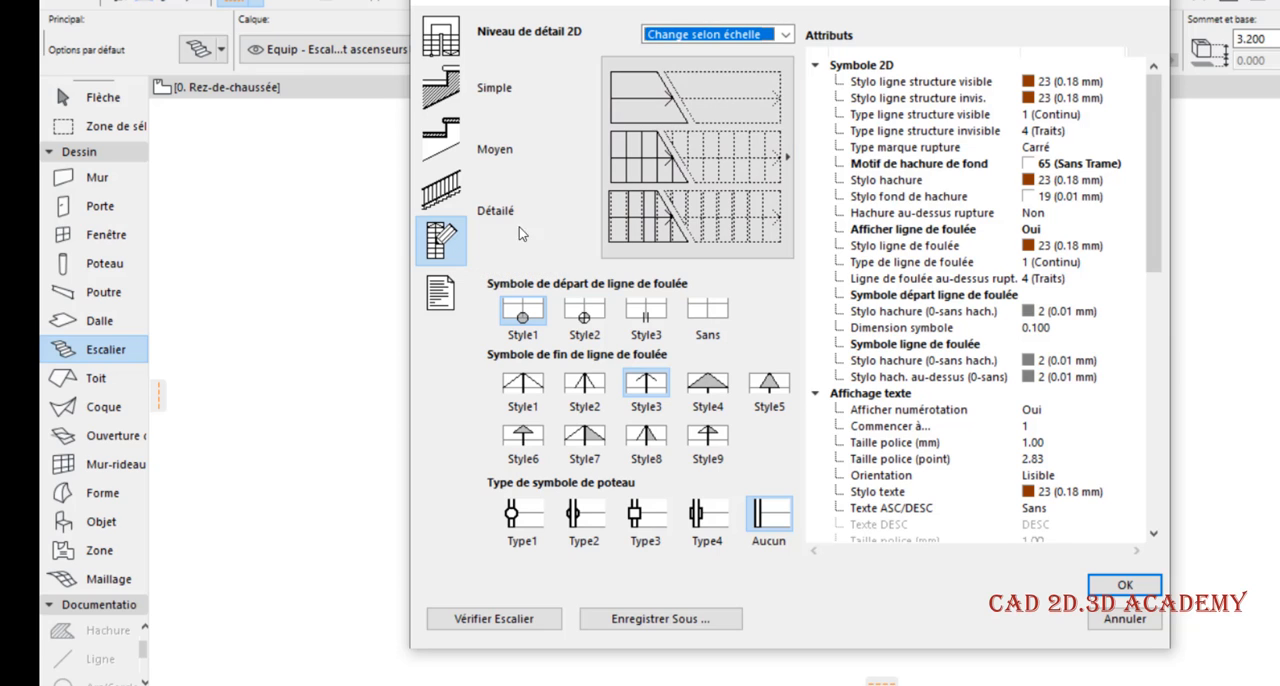
pyautogui.click(462, 291)
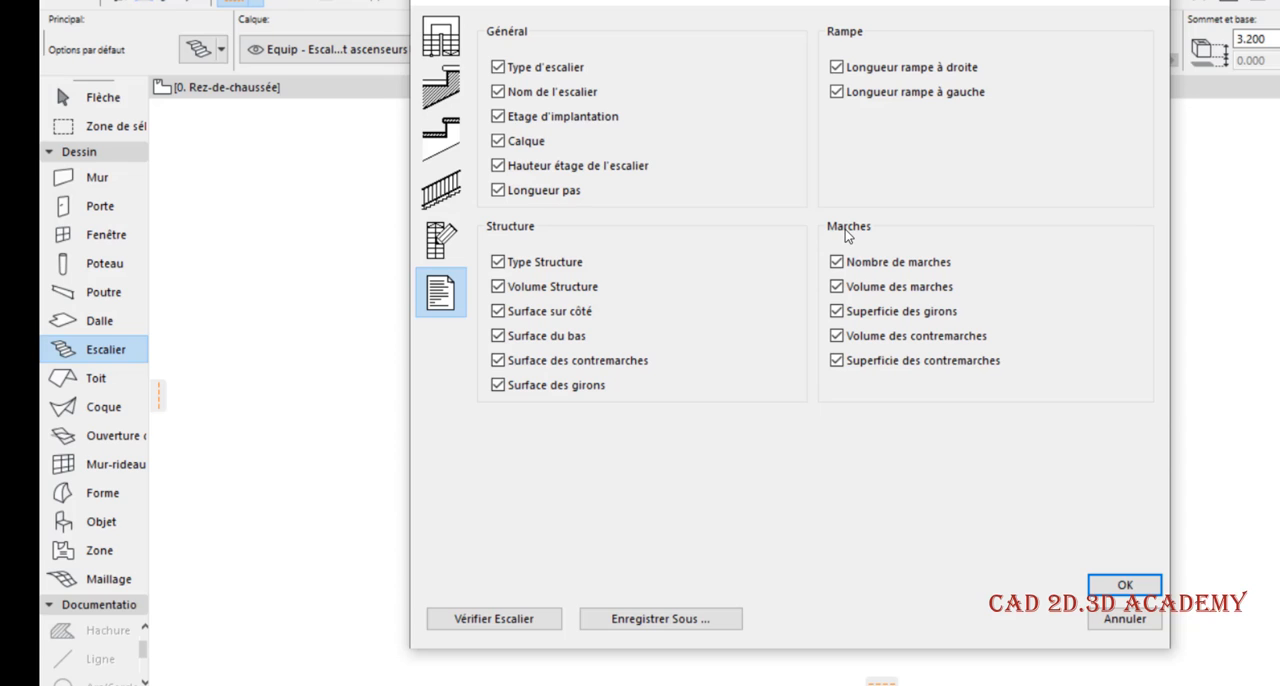
pyautogui.click(520, 616)
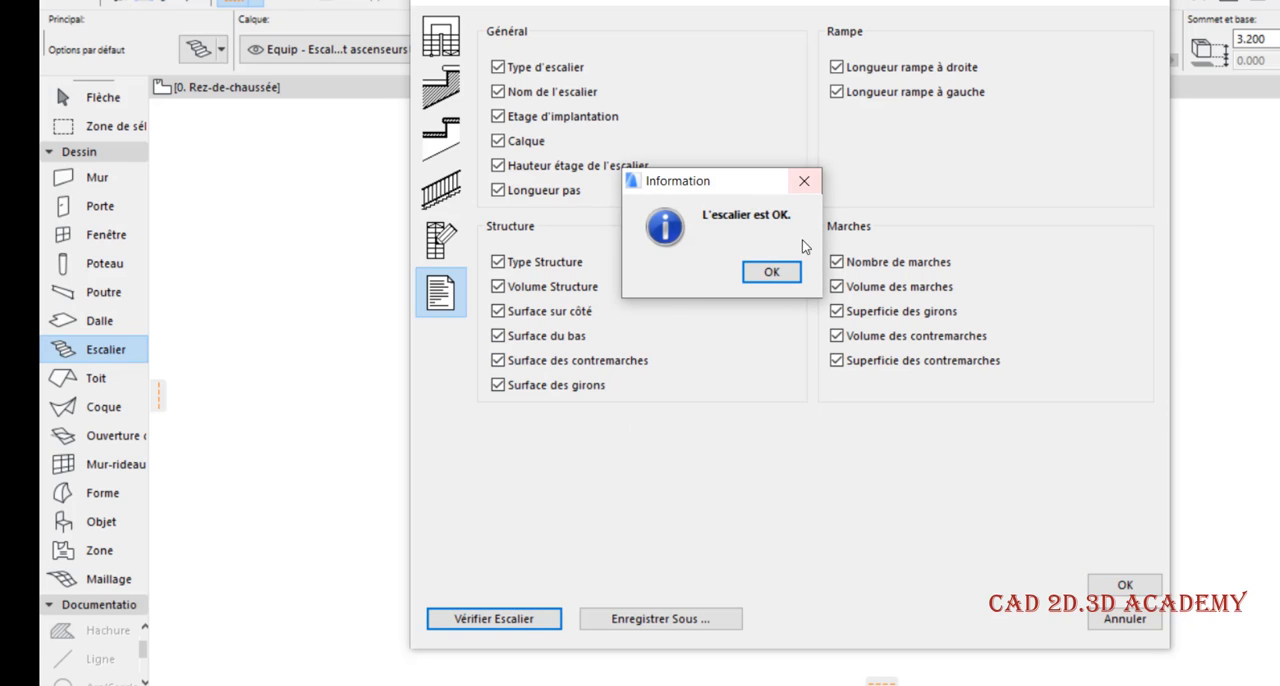
pyautogui.click(771, 272)
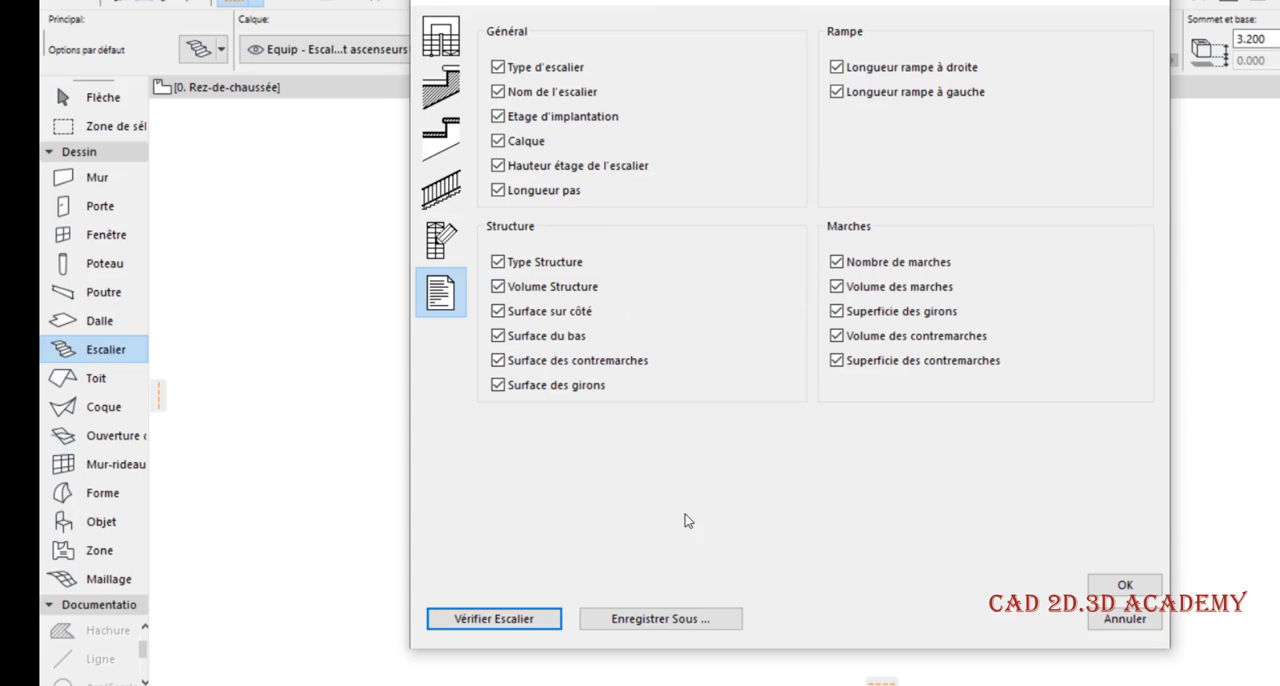
# Save the custom stair as escal perso 1 in Bibliothèque emboîtée and finish the stair setup
pyautogui.click(698, 616)
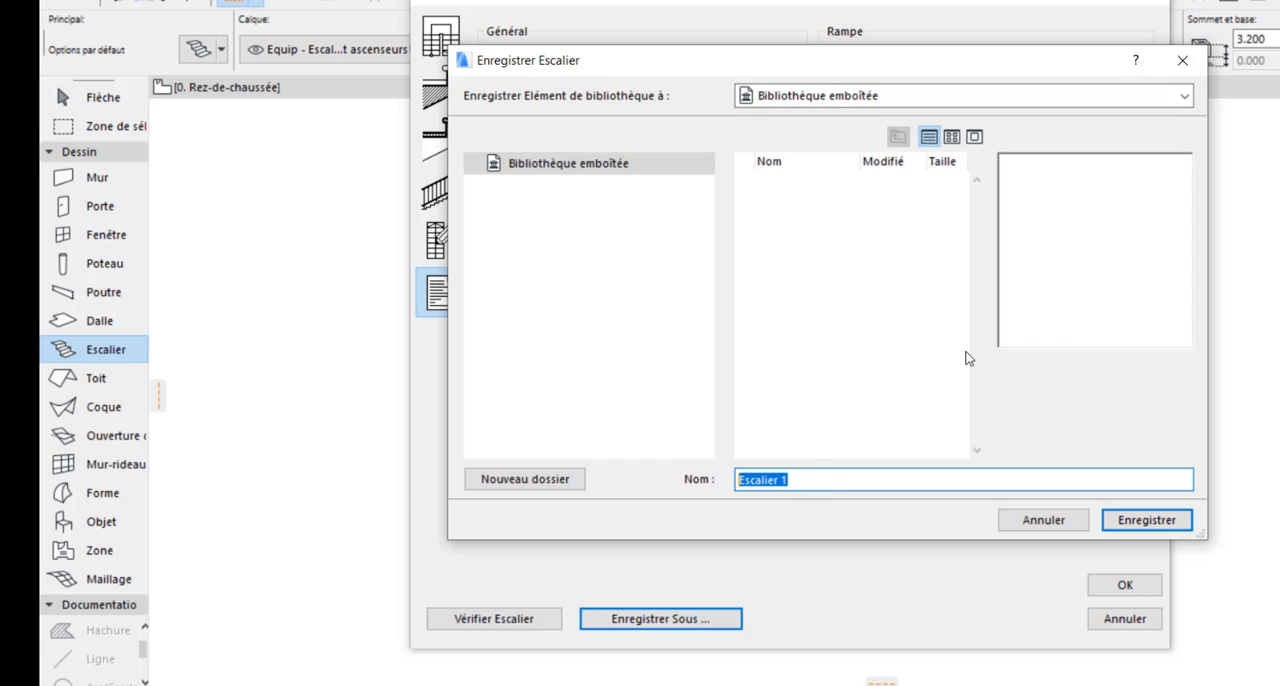
pyautogui.write('e')
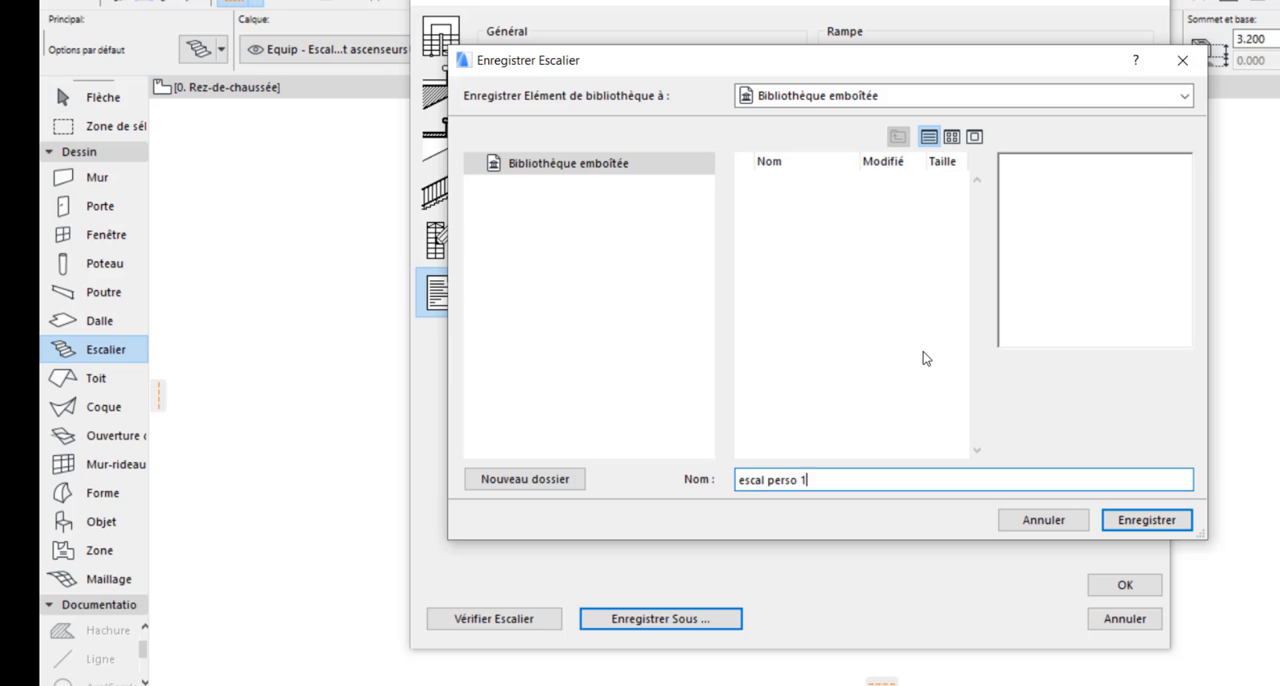
pyautogui.click(1125, 521)
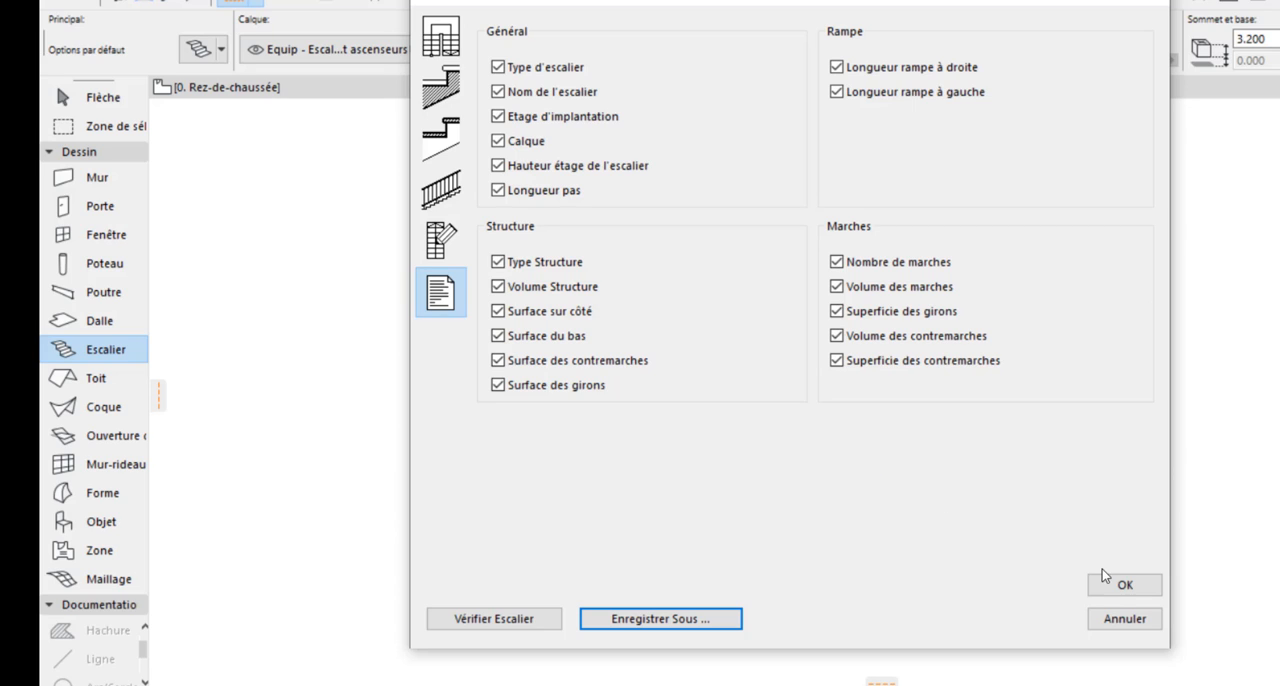
pyautogui.click(1127, 586)
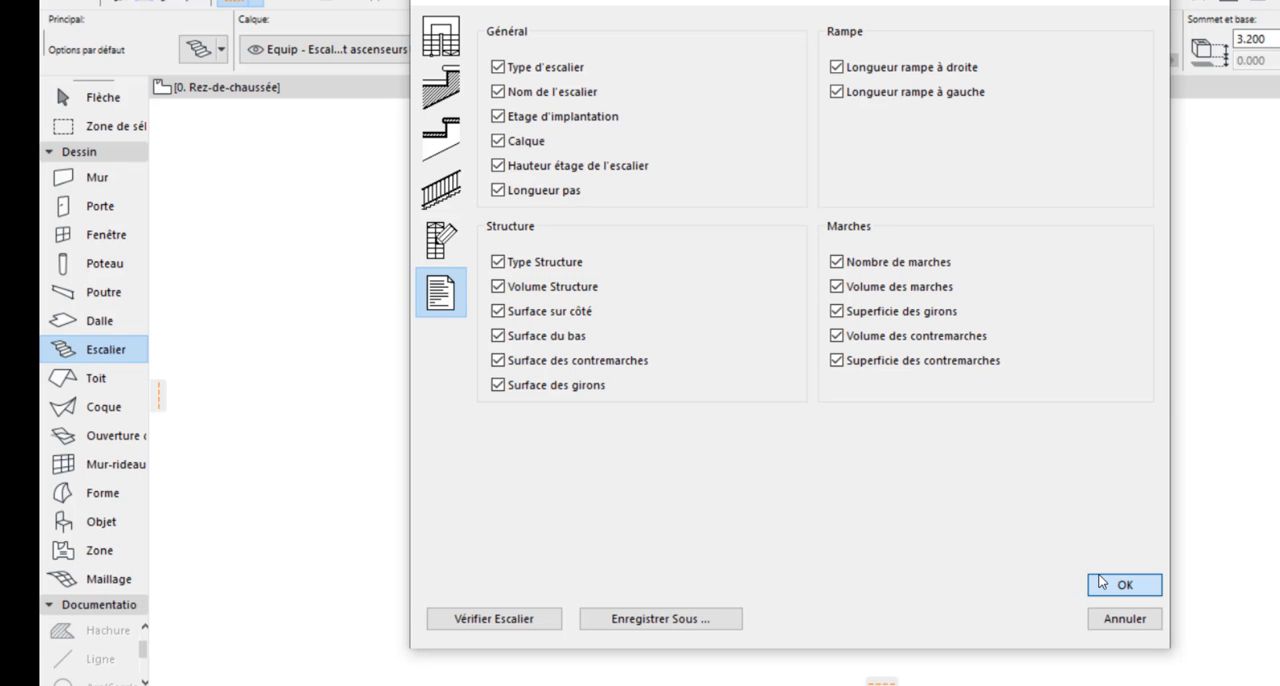
pyautogui.click(1101, 584)
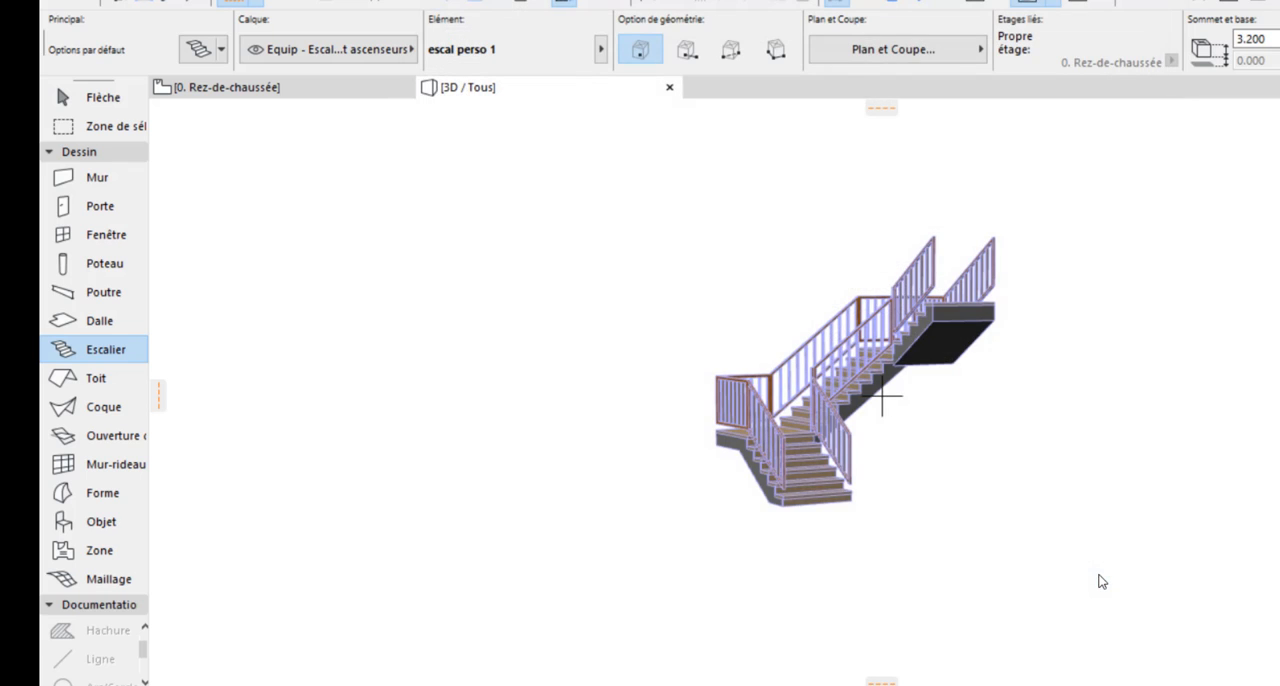
# Delete the existing Escalier deux paliers 20 stair from the 0. Rez-de-chaussée plan
pyautogui.click(300, 88)
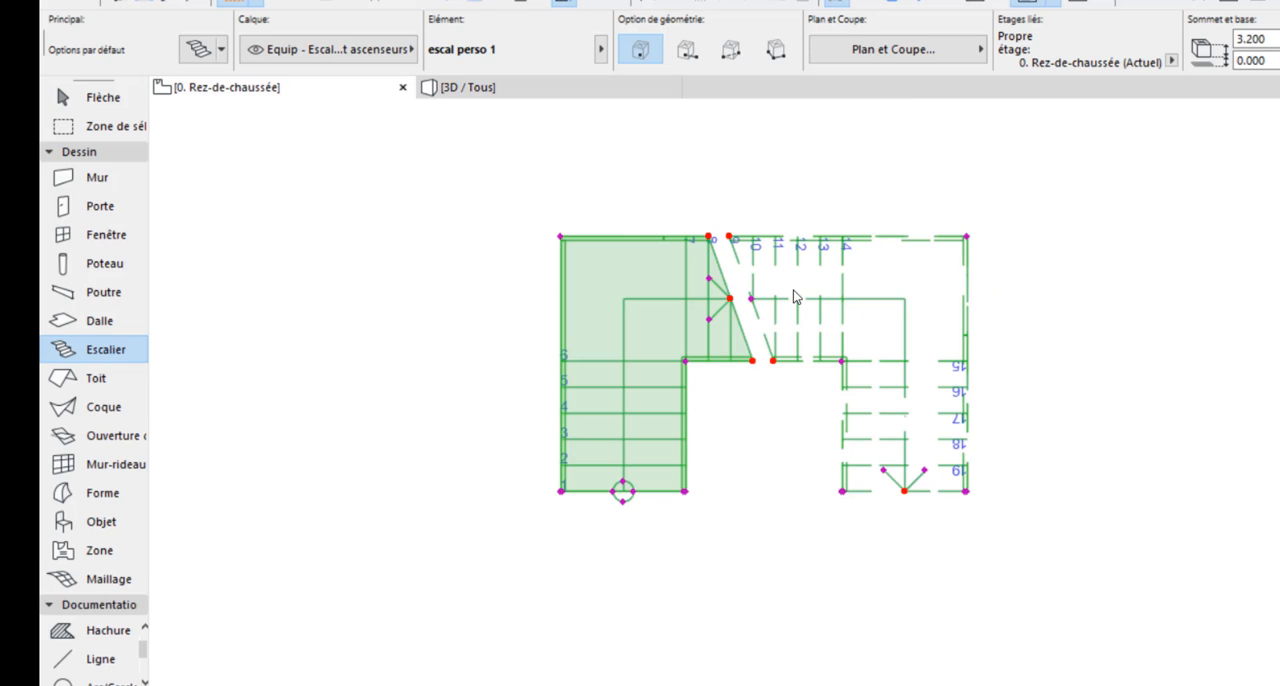
pyautogui.scroll(-3, 868, 380)
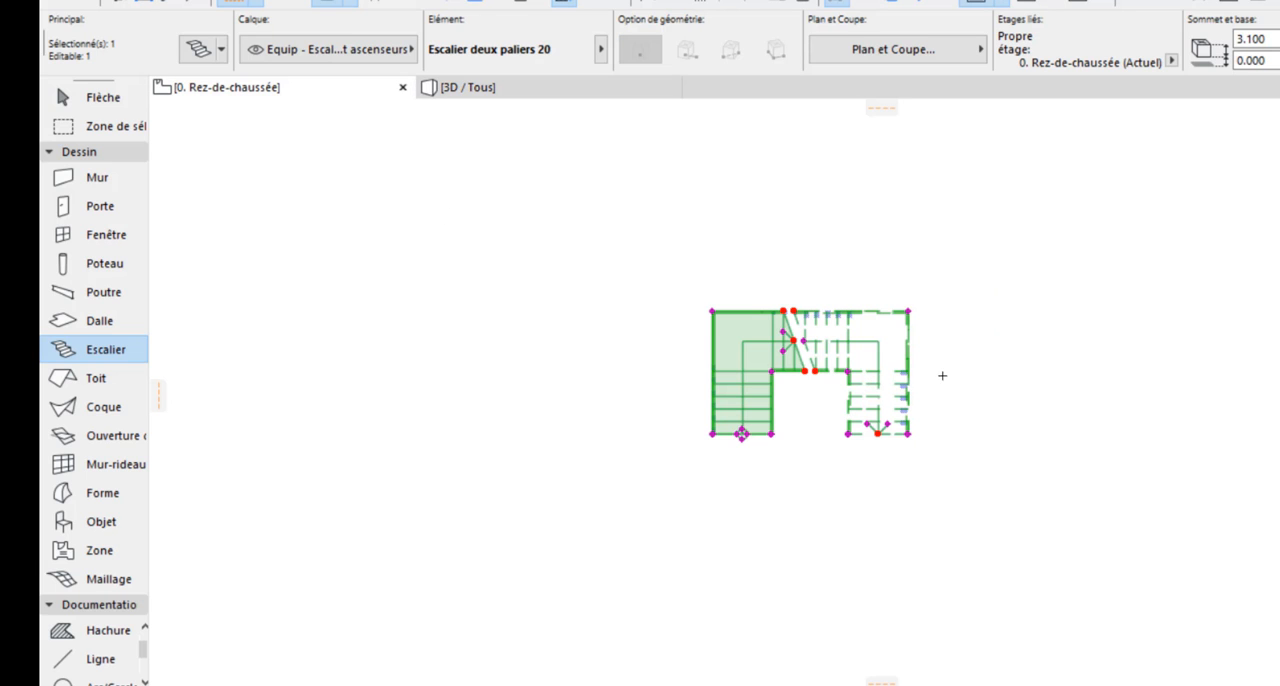
pyautogui.press('Delete')
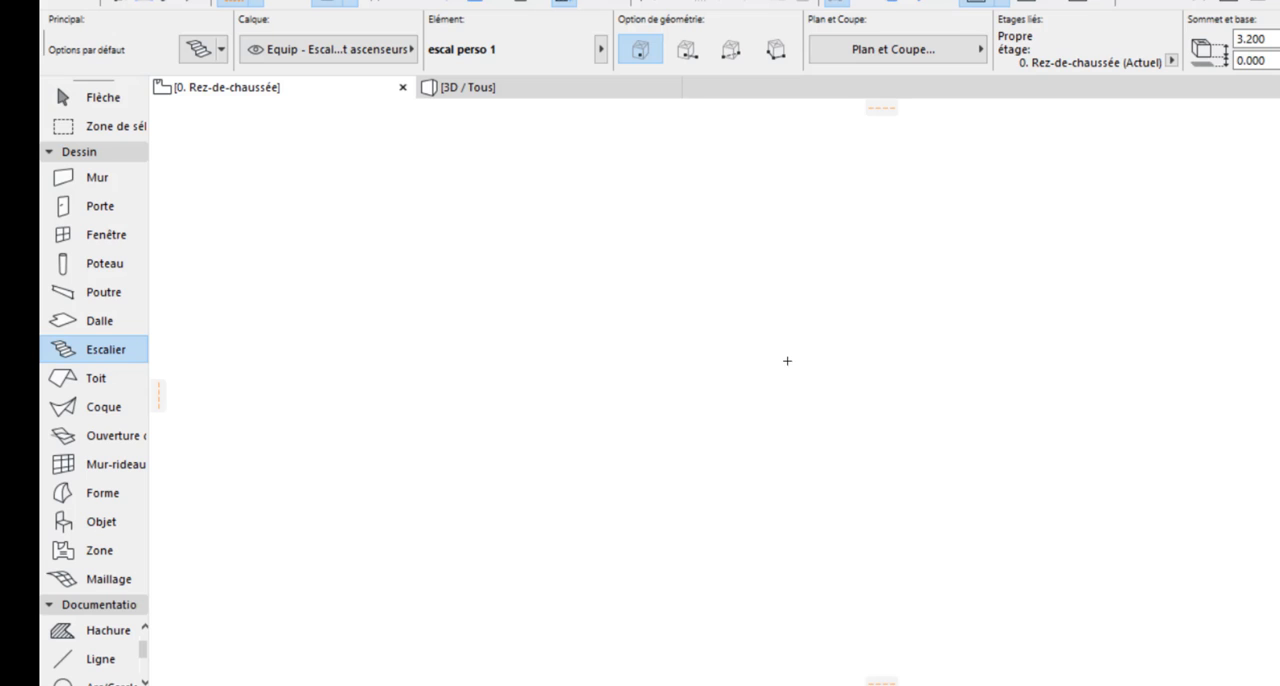
# Place the escal perso 1 stair in the 0. Rez-de-chaussée plan and open its settings with it selected
pyautogui.hotkey('ctrl', 'z')
pyautogui.scroll(2, 871, 262)
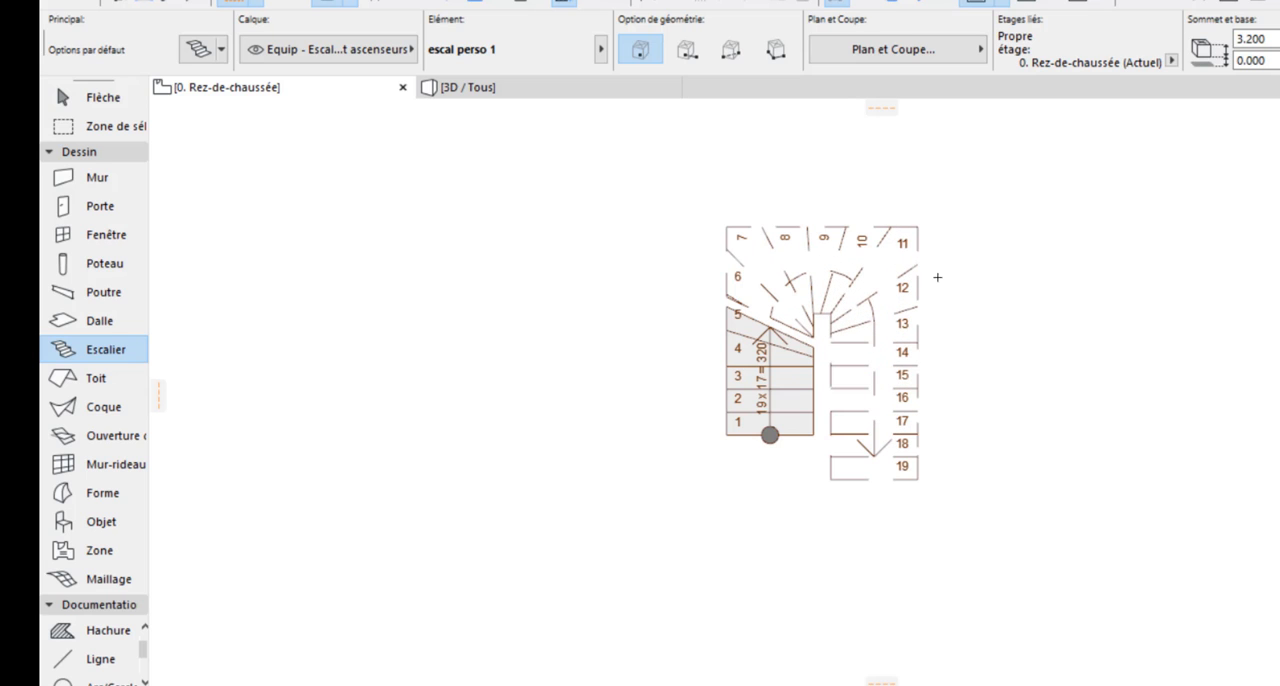
pyautogui.hotkey('ctrl', 'a')
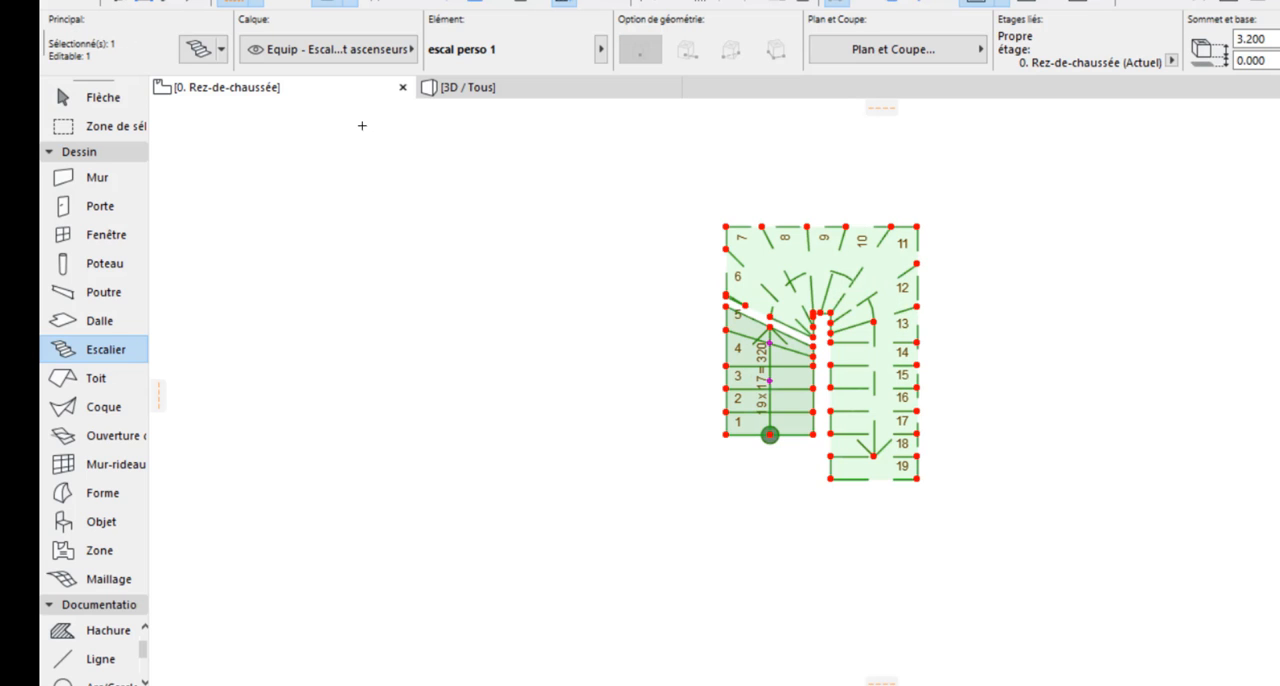
pyautogui.click(196, 50)
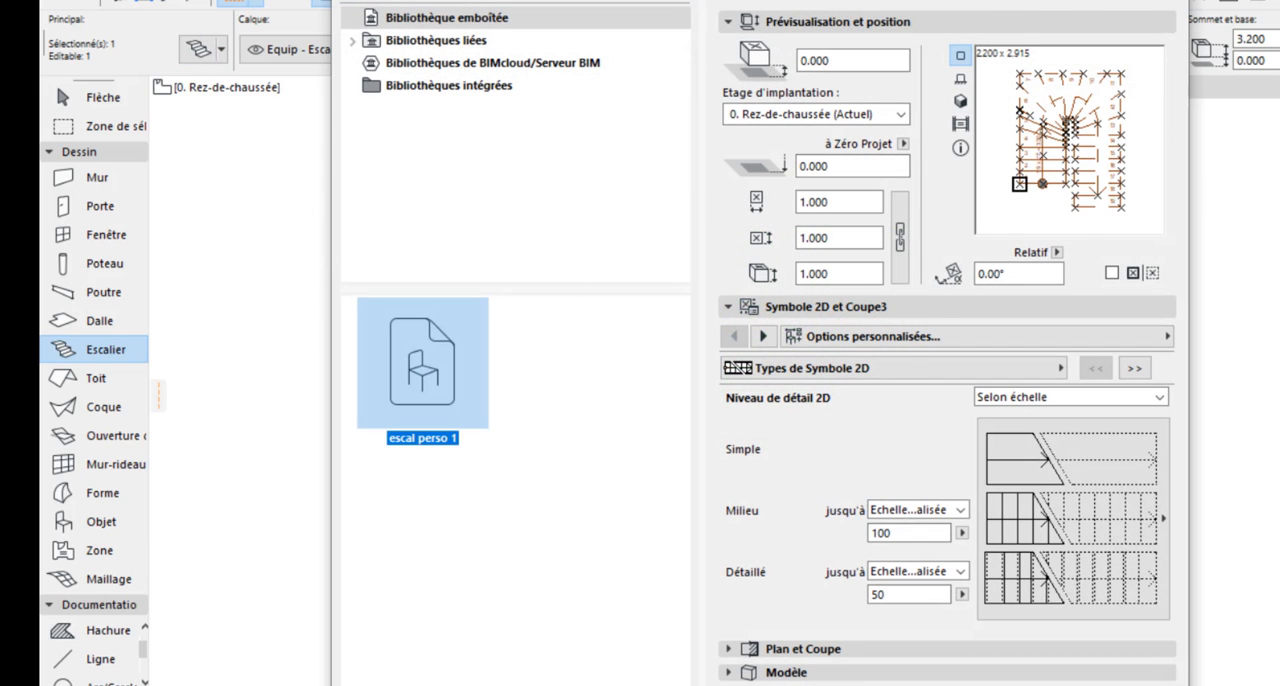
# Close the stair settings and examine the placed stair's steps, railings and starting riser in the 3D / Tous view
pyautogui.press('Escape')
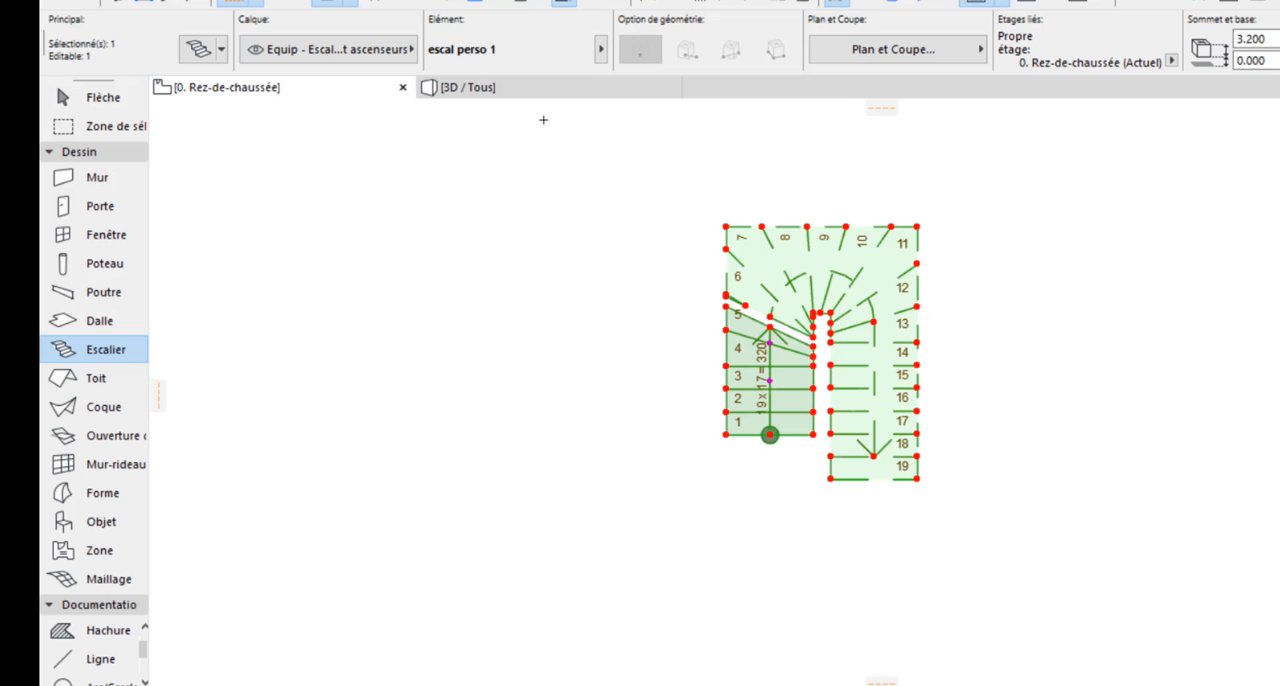
pyautogui.click(470, 89)
pyautogui.keyDown('shift'); pyautogui.moveTo(858, 315); pyautogui.dragTo(629, 456, button='middle'); pyautogui.keyUp('shift')
pyautogui.scroll(5, 837, 537)
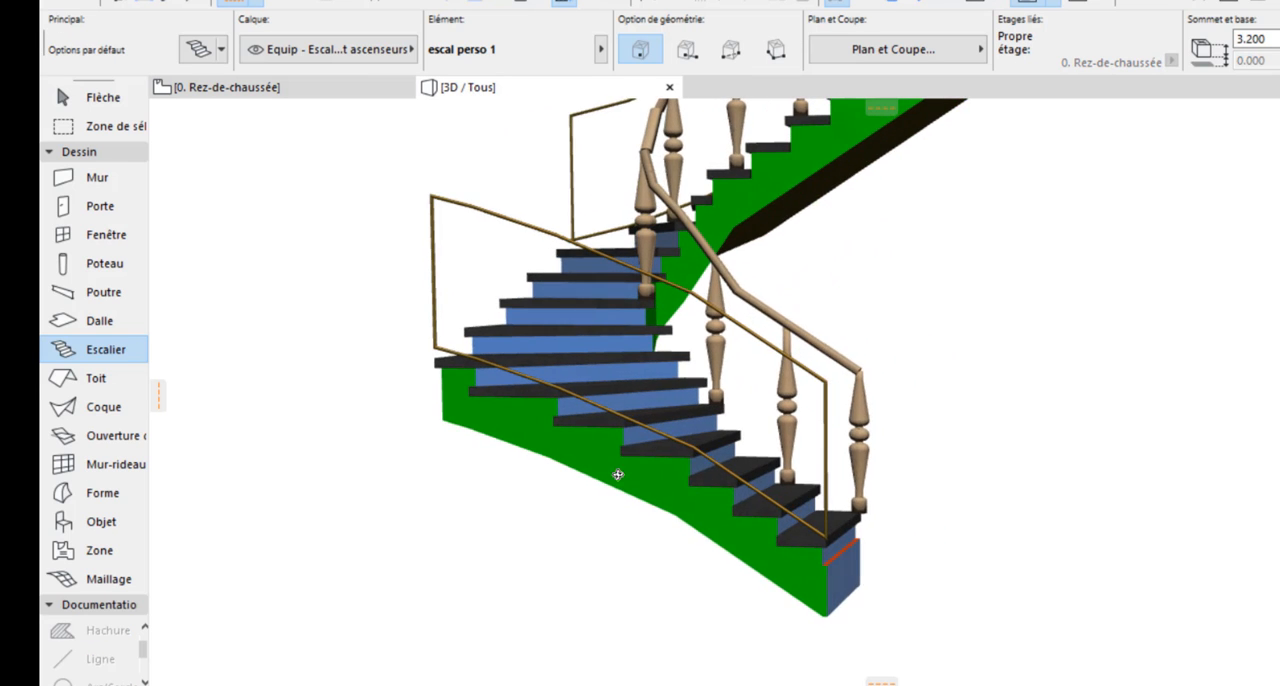
pyautogui.scroll(-5, 910, 569)
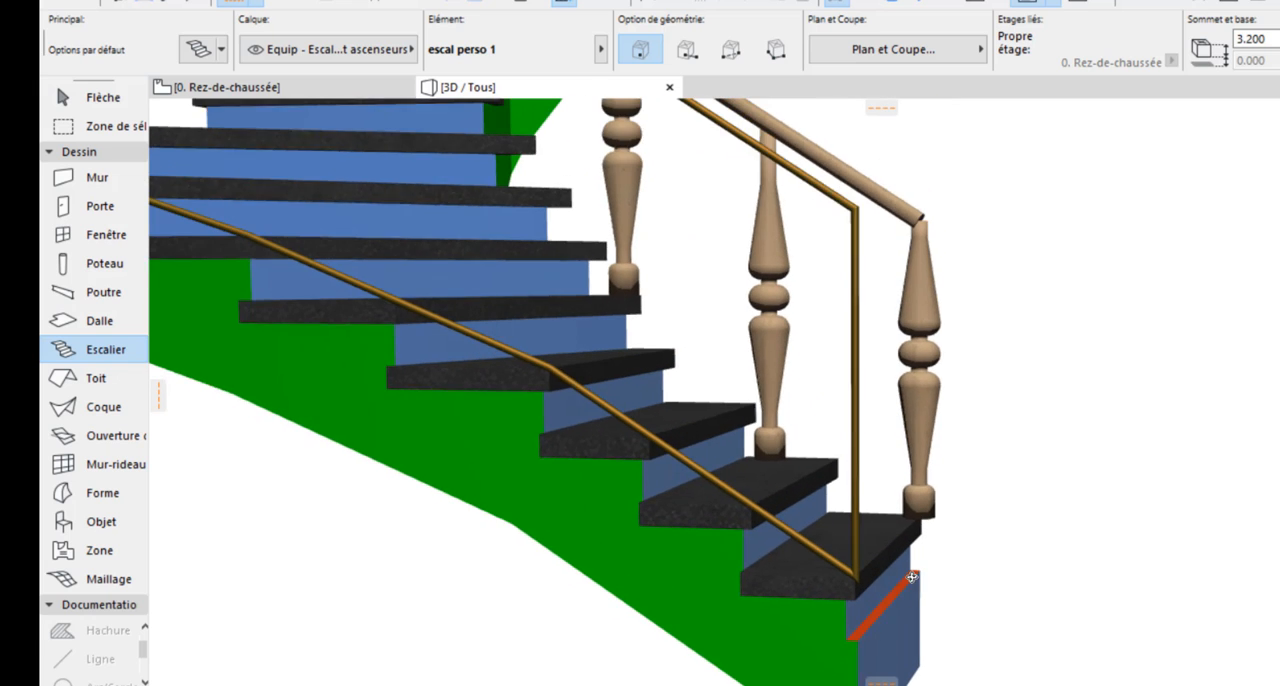
pyautogui.keyDown('shift'); pyautogui.moveTo(692, 395); pyautogui.dragTo(949, 514, button='middle'); pyautogui.keyUp('shift')
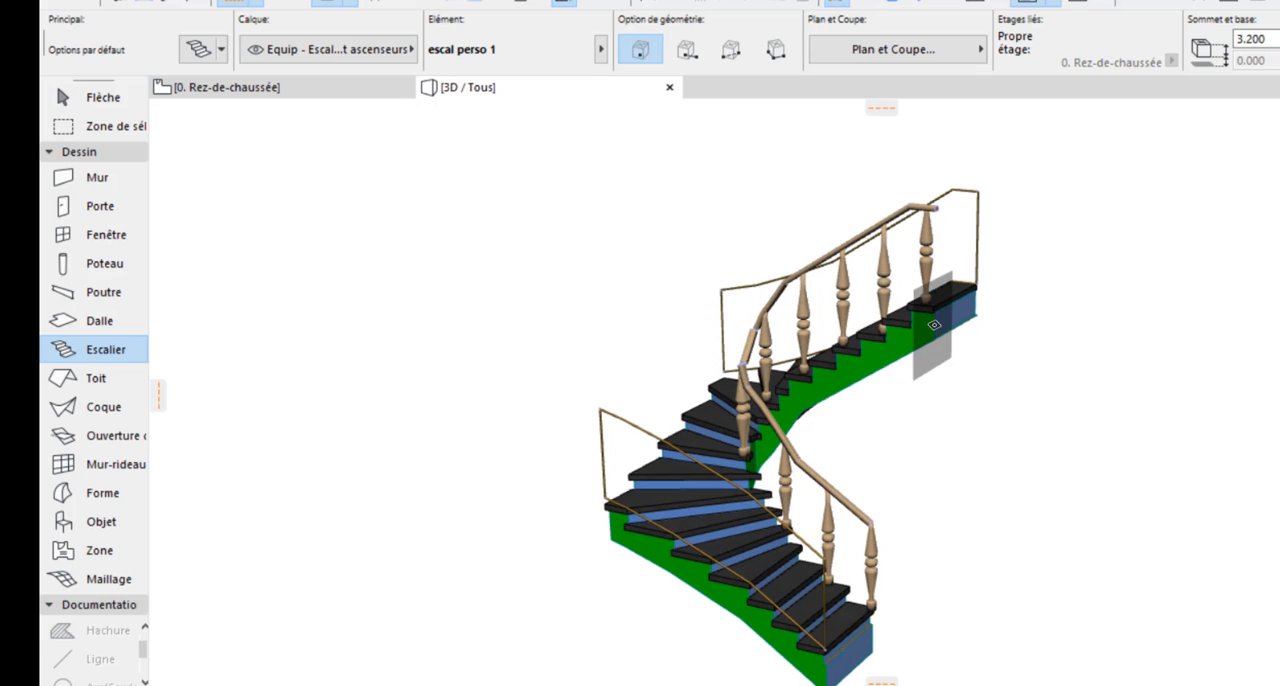
# Select the escal perso 1 stair in 3D, review its editable geometry and flight options, and close its settings
pyautogui.click(938, 305)
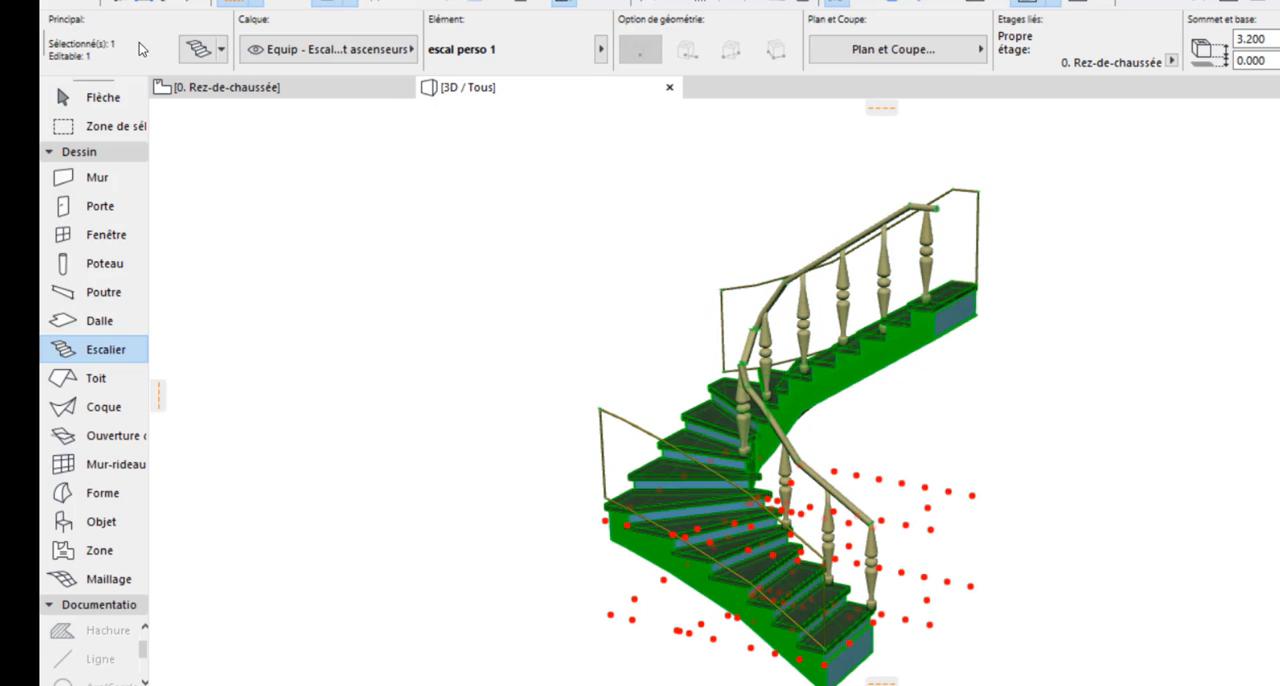
pyautogui.click(196, 50)
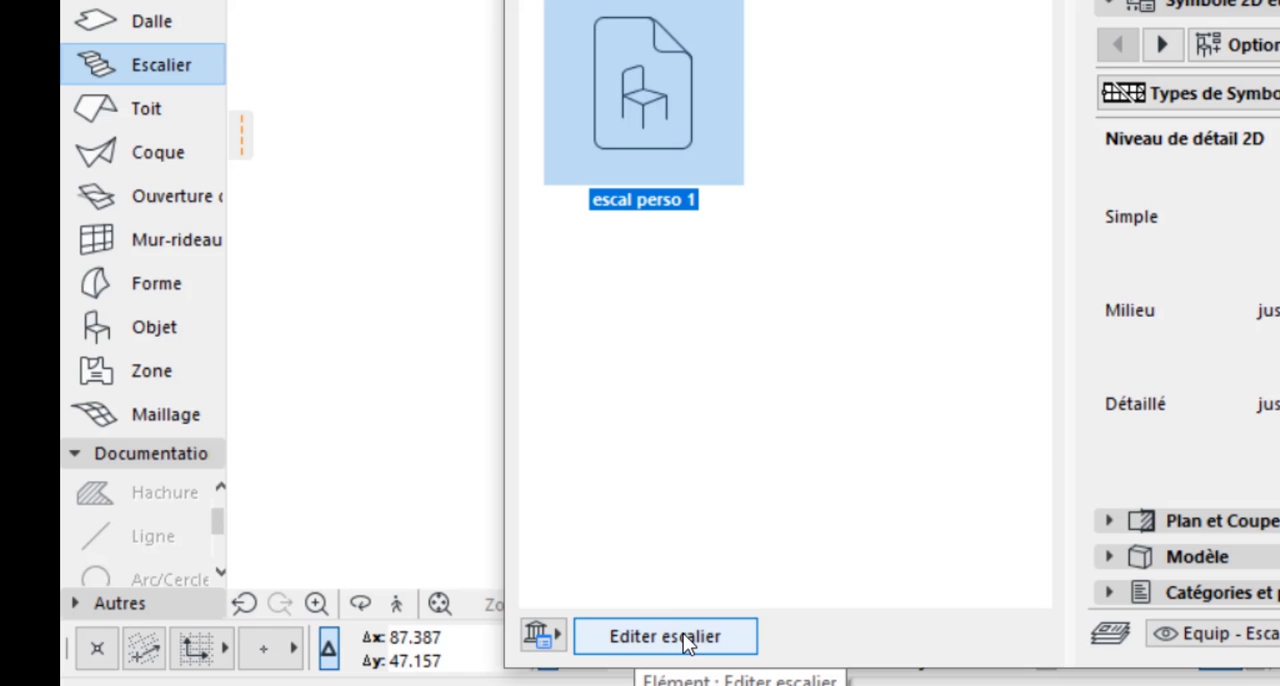
pyautogui.click(680, 633)
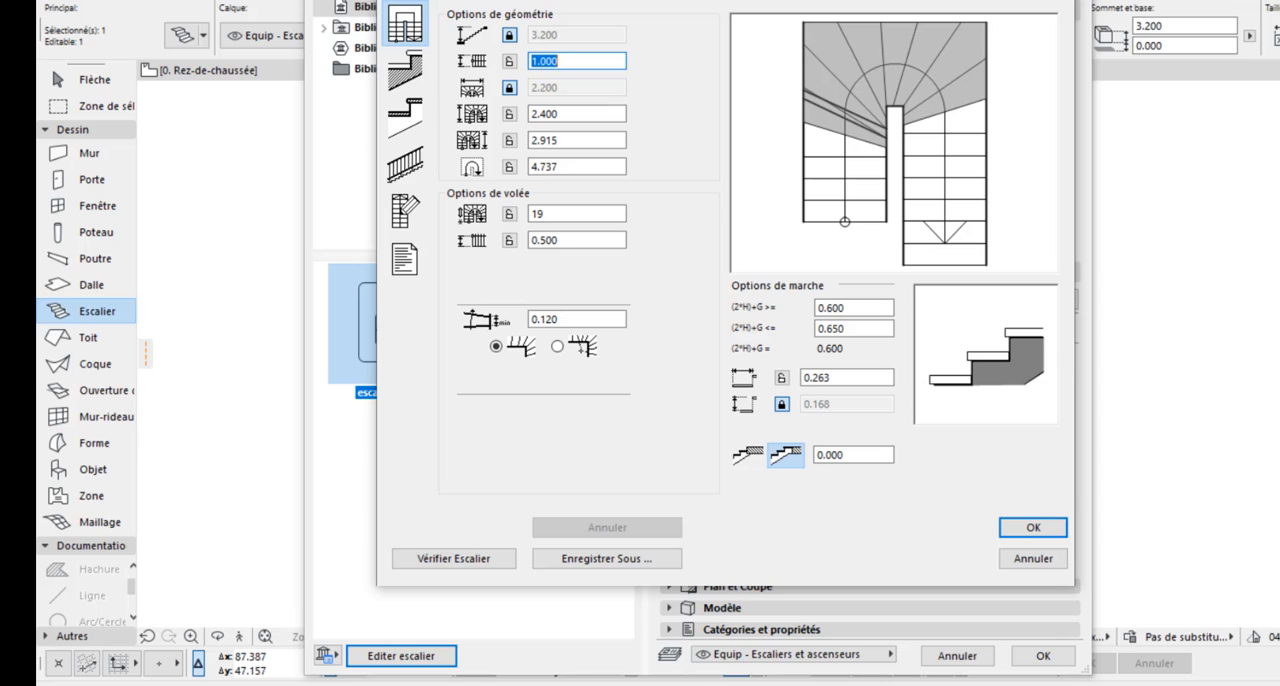
pyautogui.press('Return')
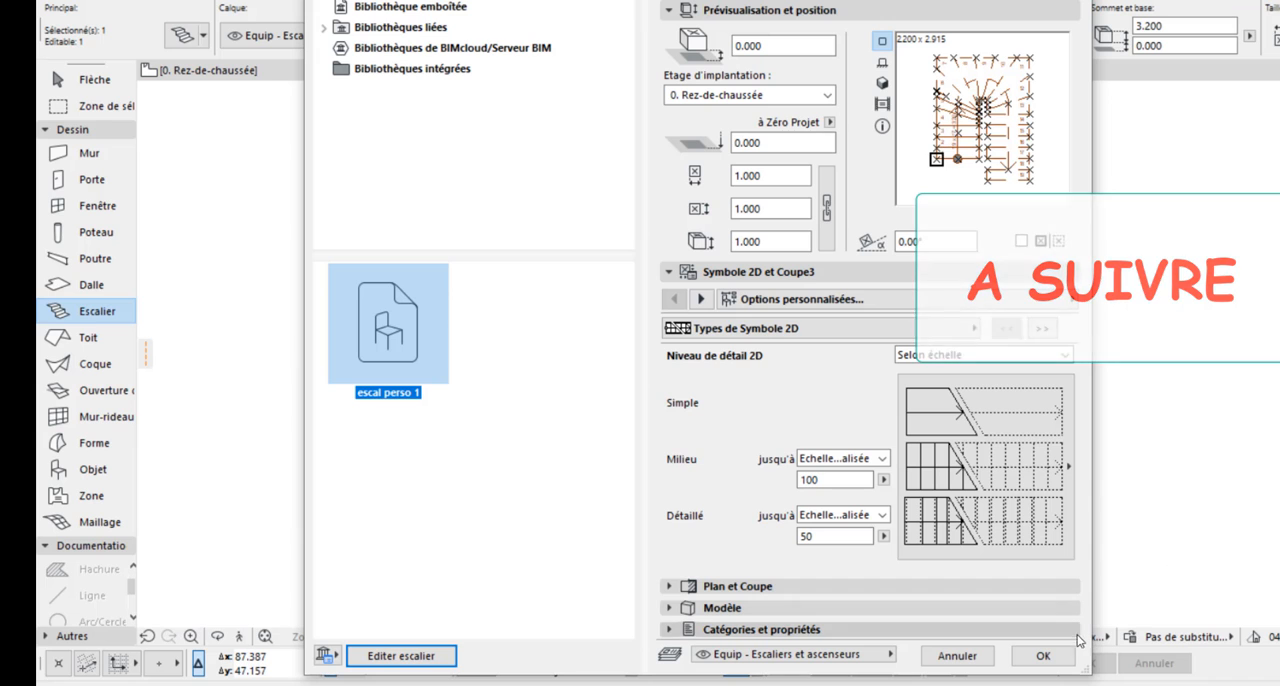
pyautogui.click(1043, 656)
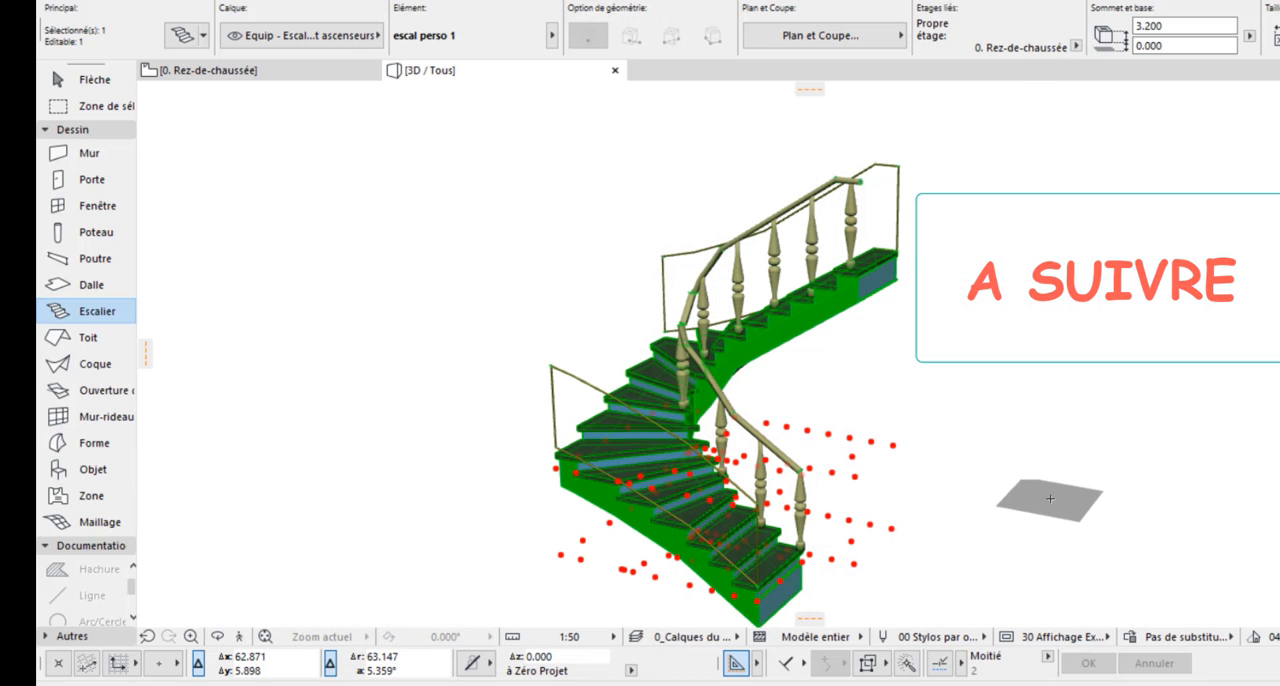